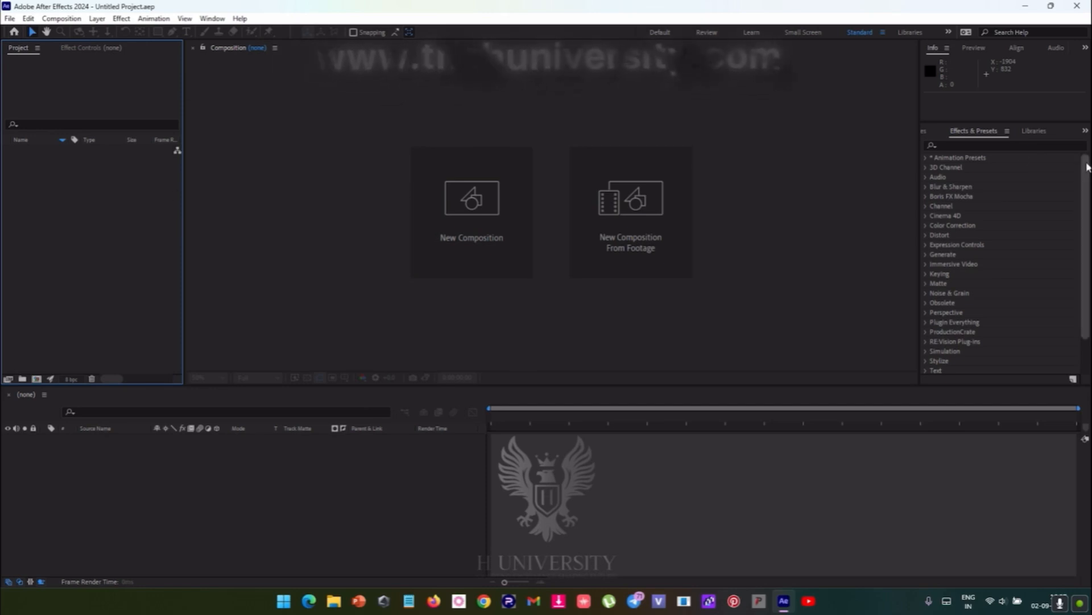
# - Reset the Standard workspace to its saved layout
pyautogui.click(929, 132)
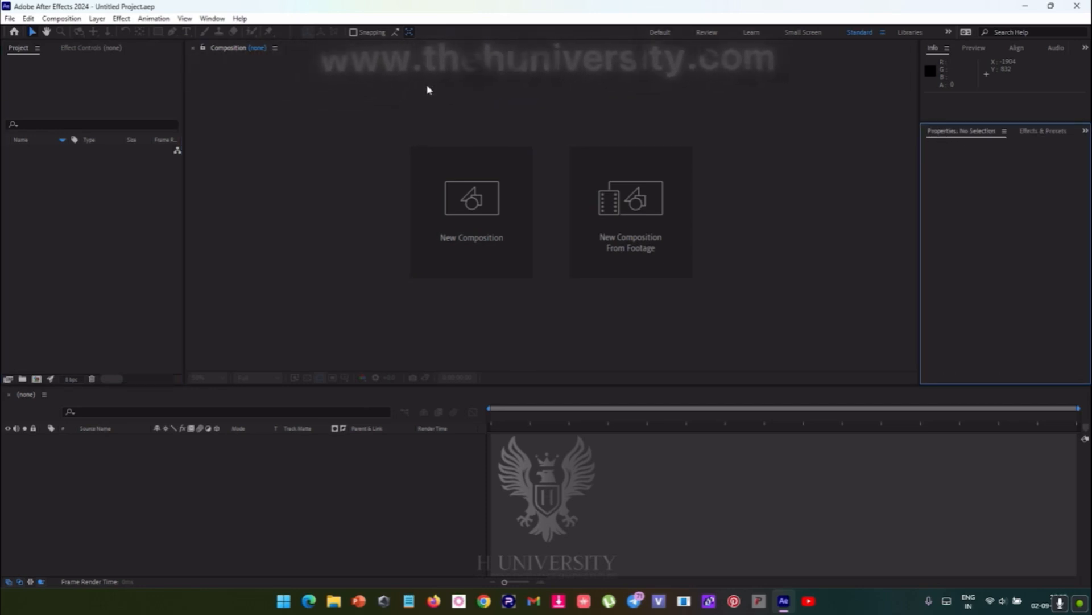
pyautogui.click(218, 19)
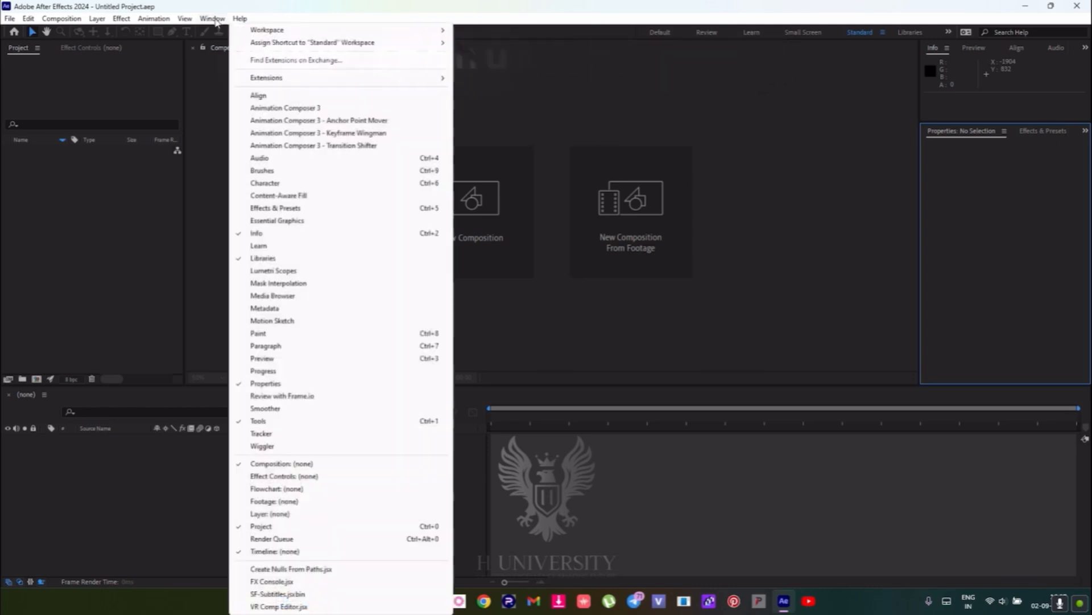
pyautogui.moveTo(245, 30)
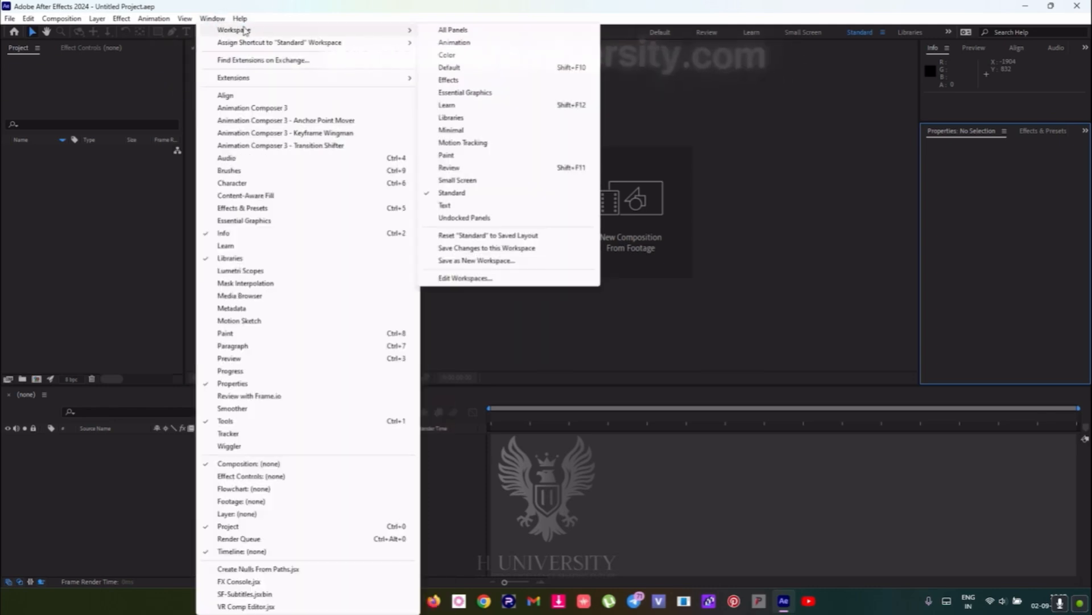
pyautogui.click(481, 236)
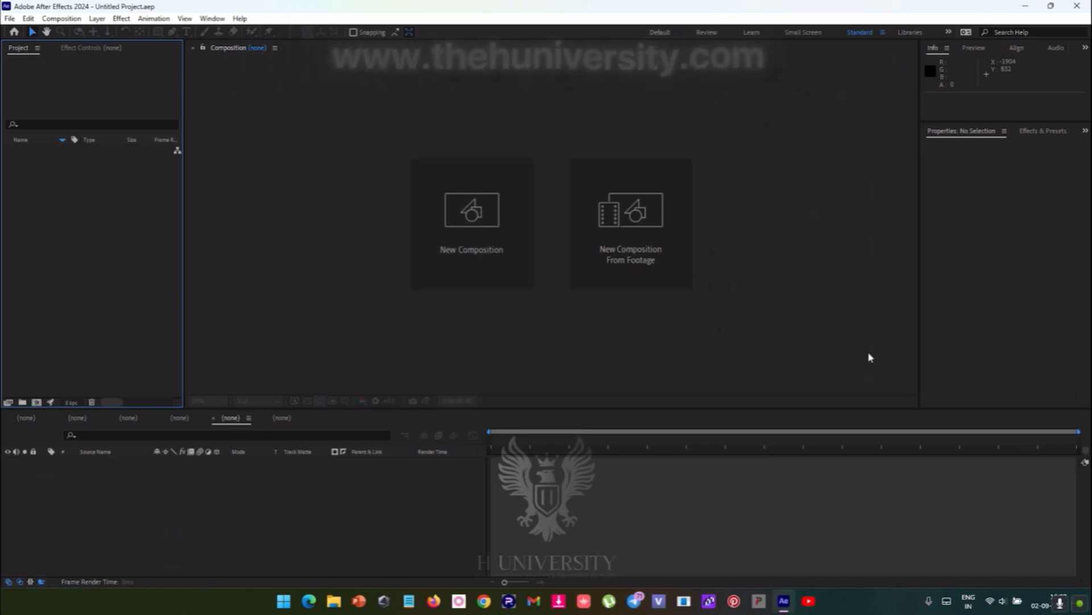
# - Close the surplus empty timelines so that only one is left
pyautogui.click(162, 419)
pyautogui.click(110, 418)
pyautogui.click(110, 418)
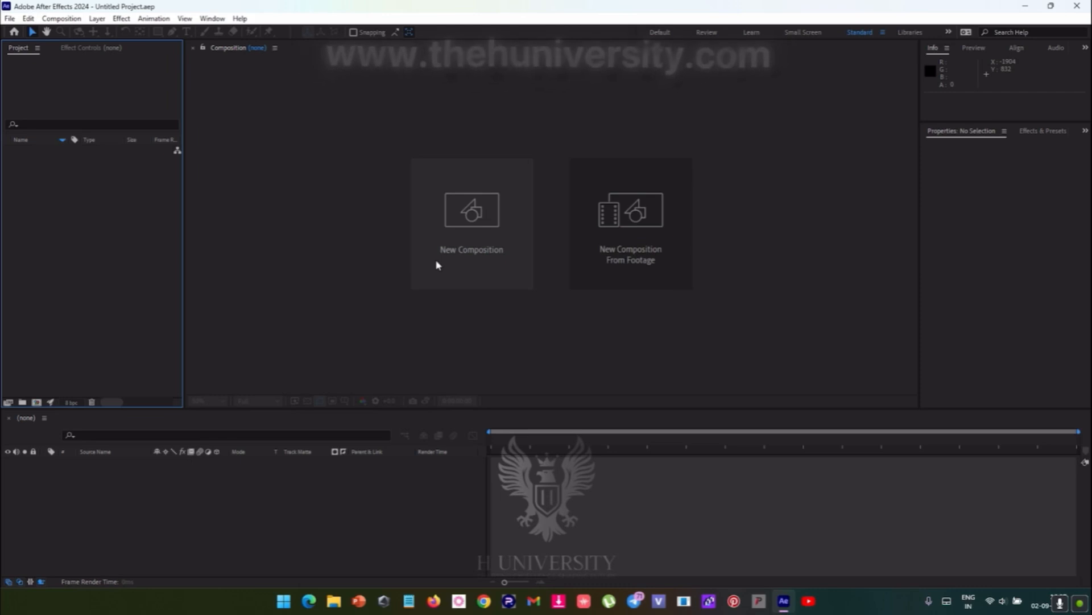
# - Import the FLIGHT video from the RAEW folder into the project as footage
pyautogui.doubleClick(116, 245)
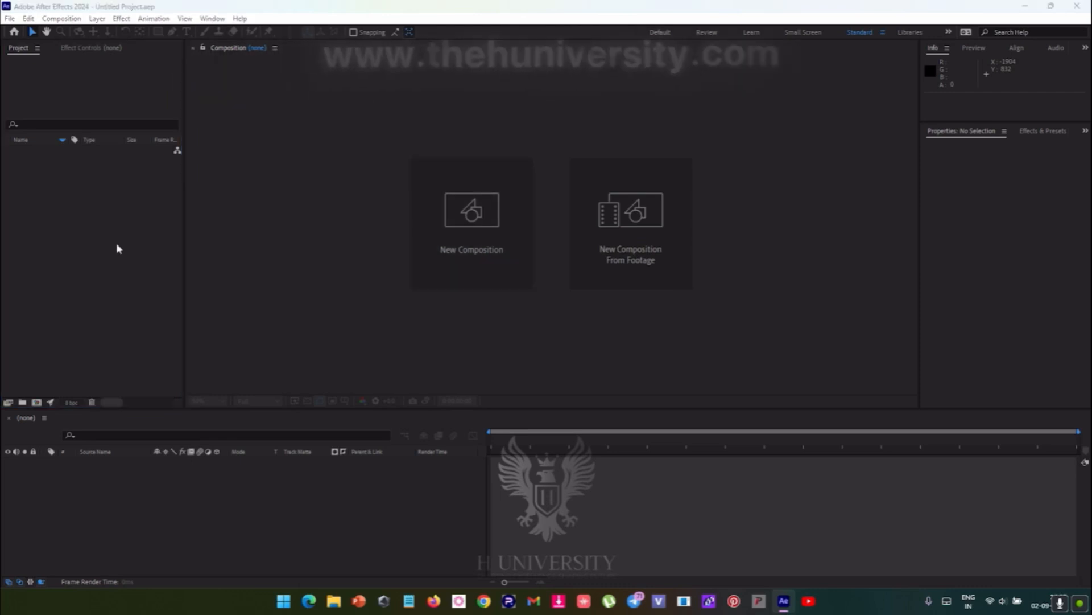
pyautogui.click(855, 36)
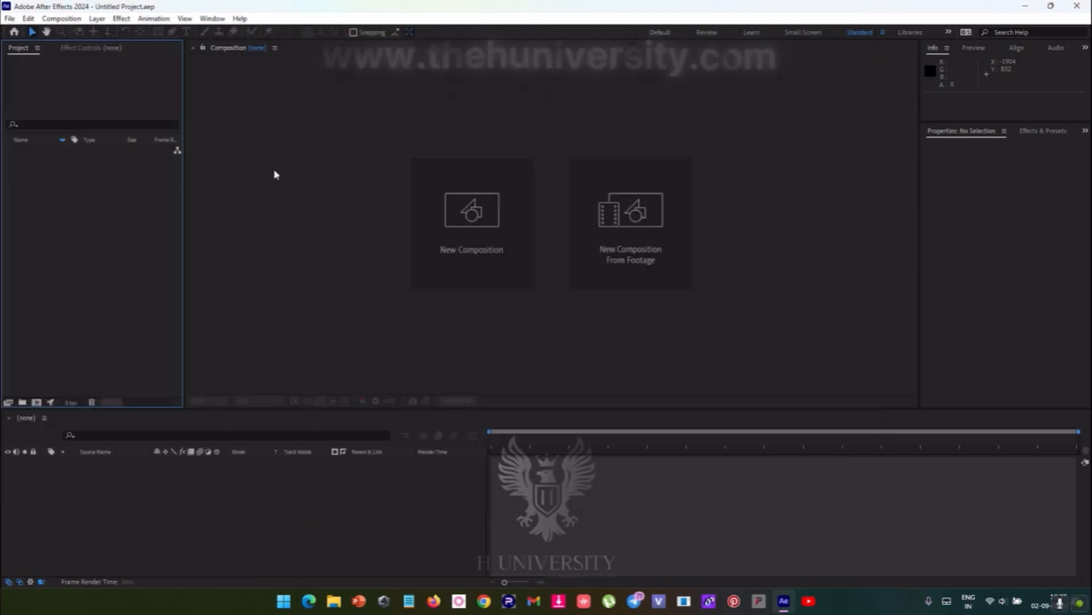
pyautogui.doubleClick(122, 233)
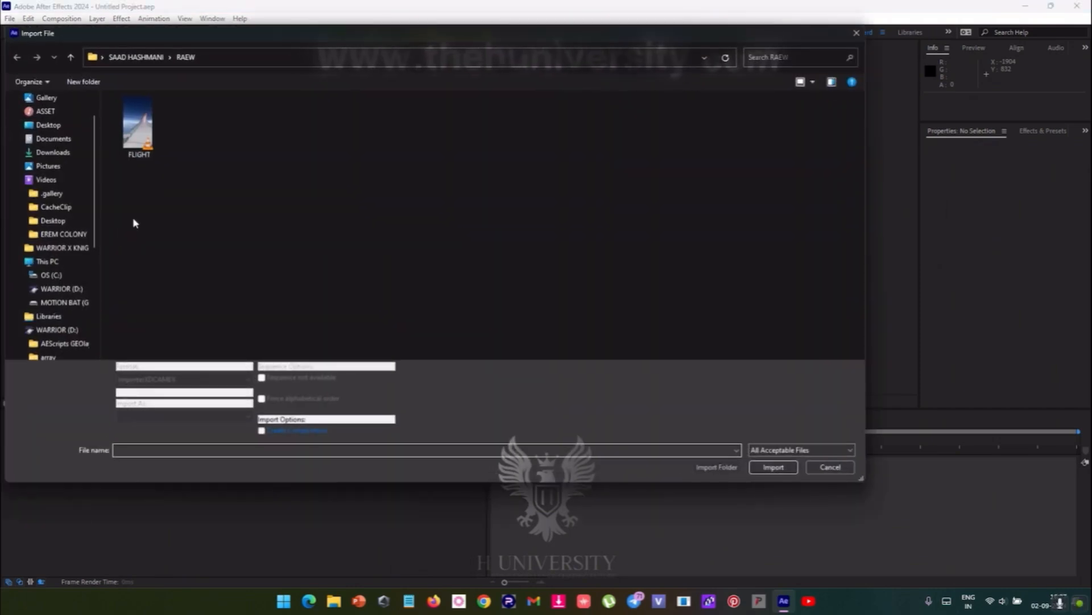
pyautogui.click(142, 131)
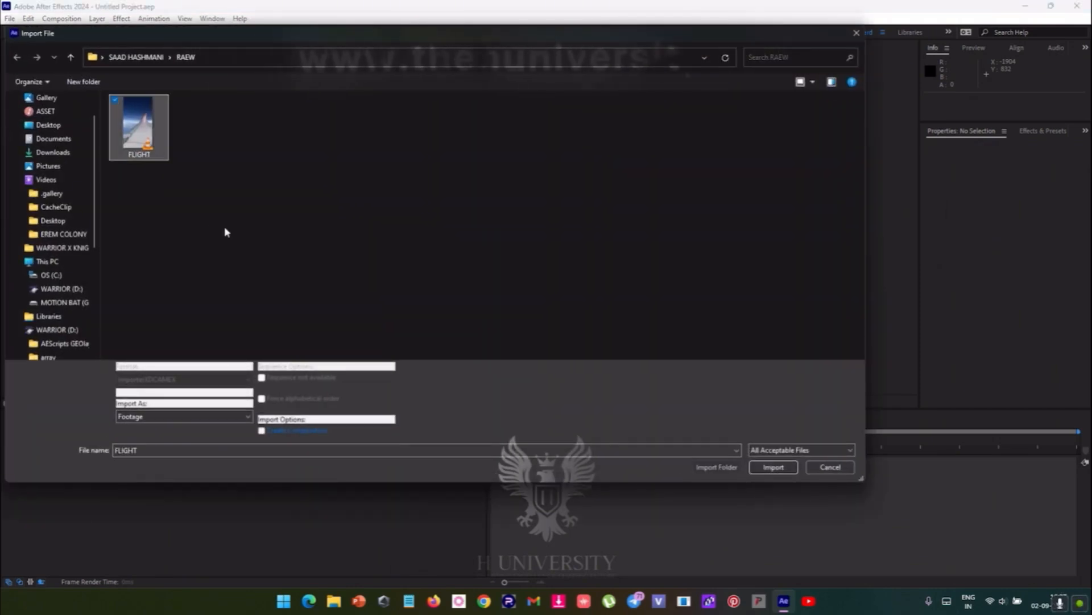
pyautogui.scroll(1, 46, 122)
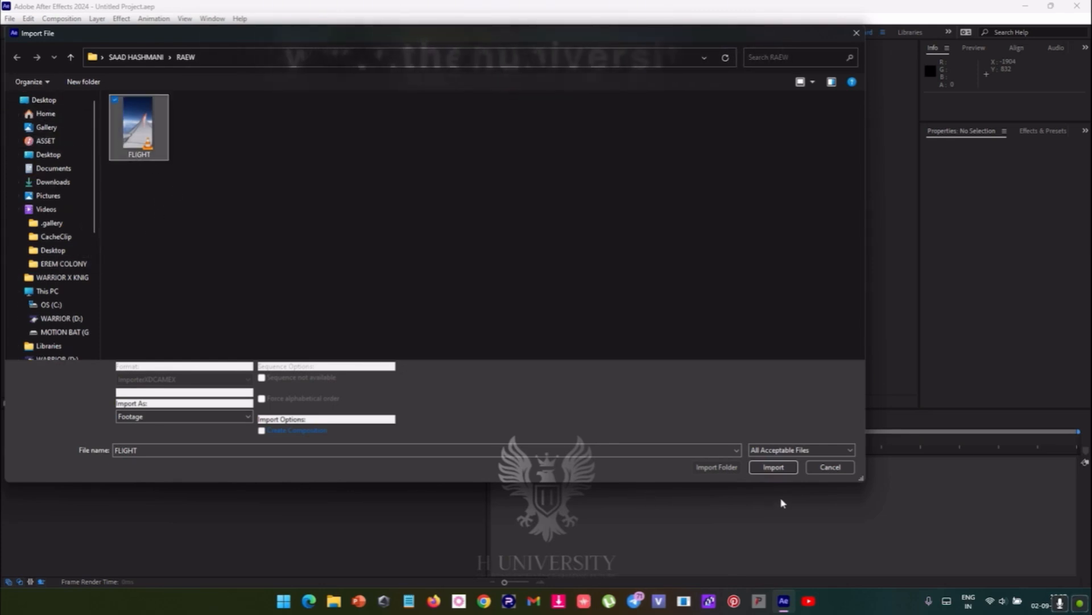
pyautogui.click(779, 475)
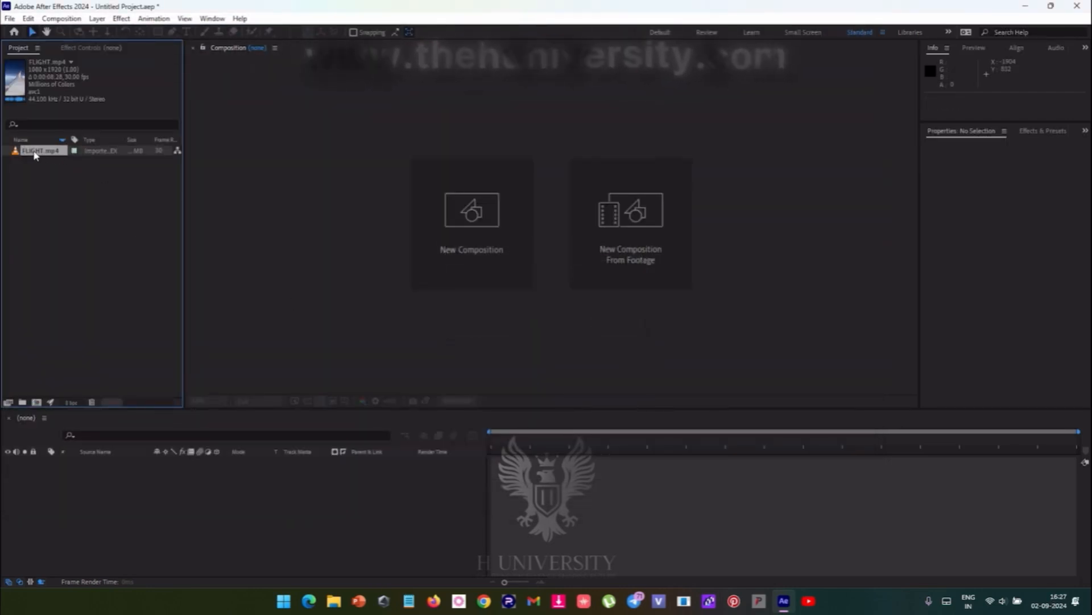
# - Create a composition from the FLIGHT.mp4 footage and return the playhead to the first frame
pyautogui.moveTo(35, 156); pyautogui.dragTo(111, 483)
pyautogui.moveTo(519, 441); pyautogui.dragTo(493, 451)
pyautogui.press('capslock')
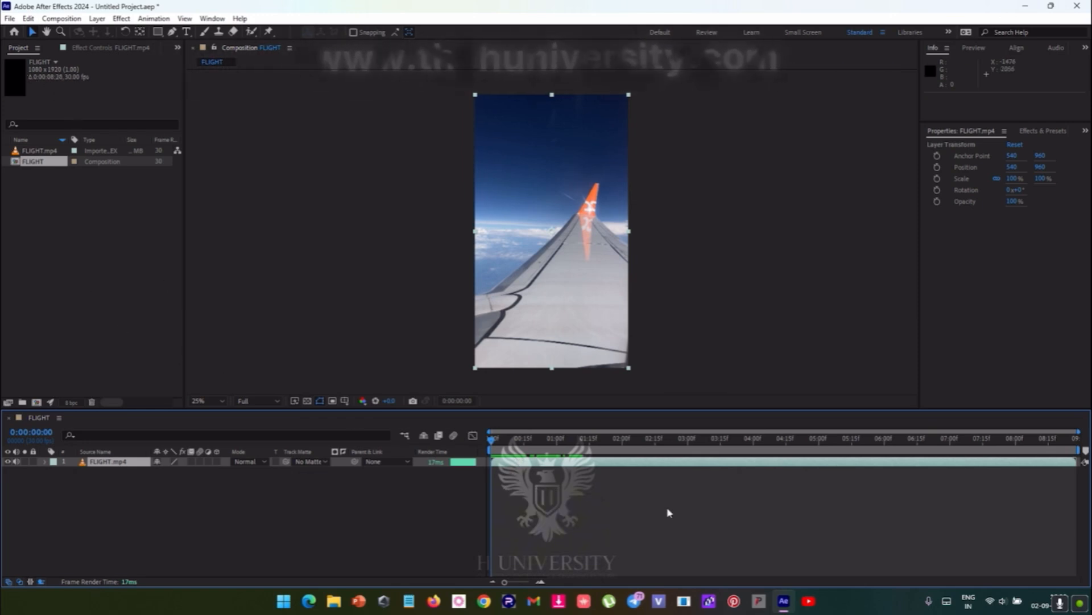
# - Examine the preset and frame rate options in the FLIGHT composition's settings, leaving without applying changes
pyautogui.rightClick(609, 497)
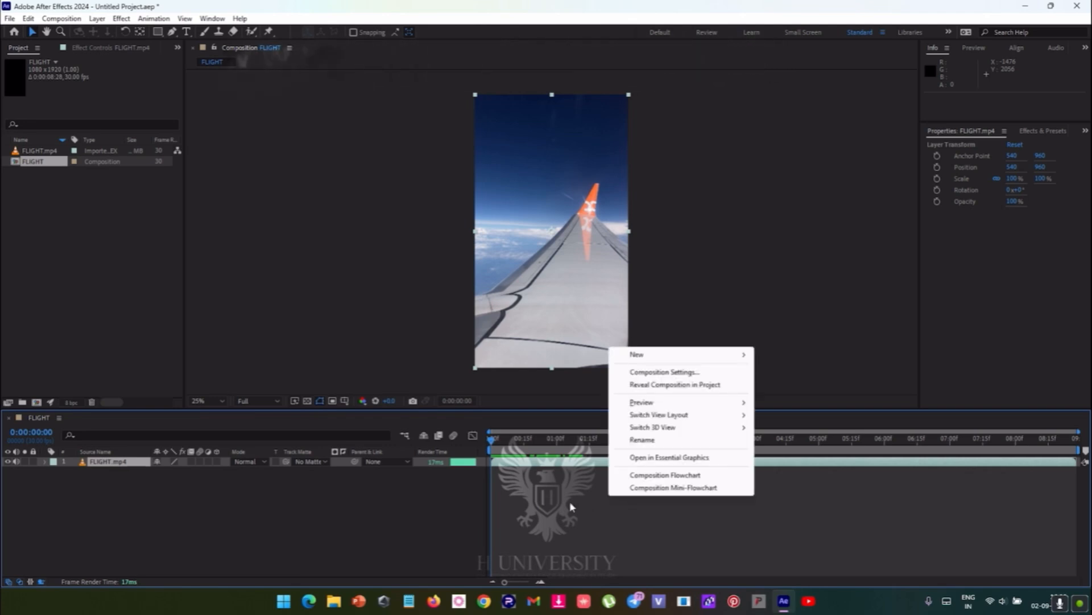
pyautogui.click(591, 522)
pyautogui.rightClick(624, 521)
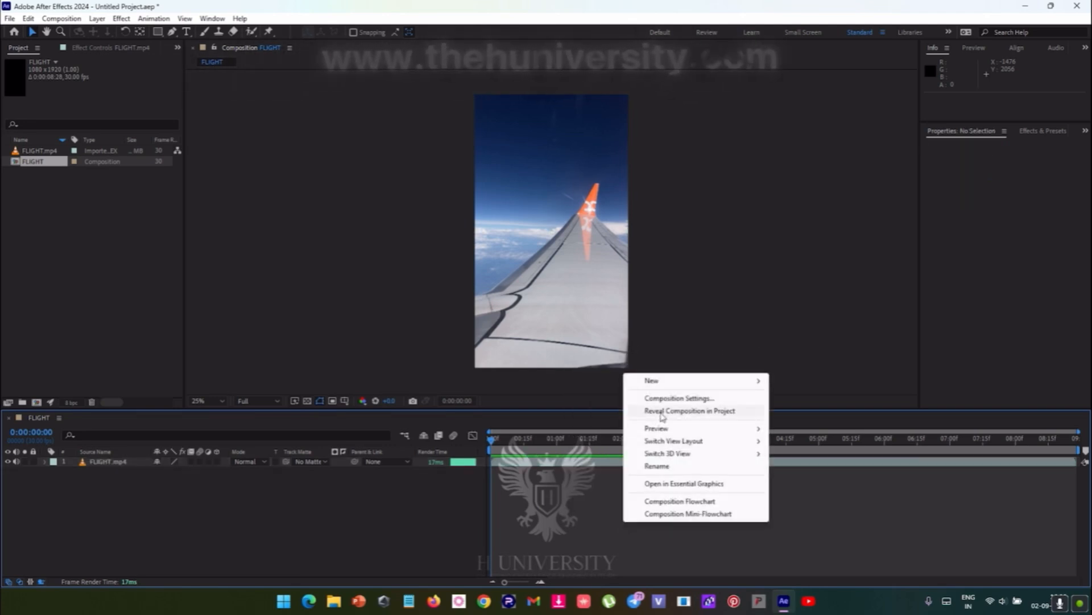
pyautogui.click(672, 398)
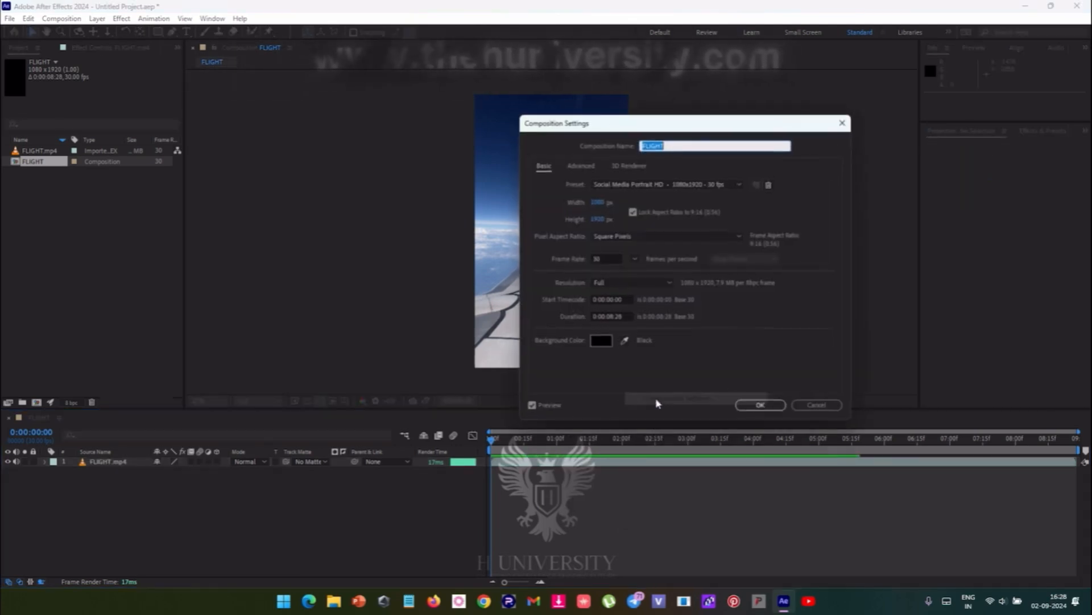
pyautogui.click(631, 187)
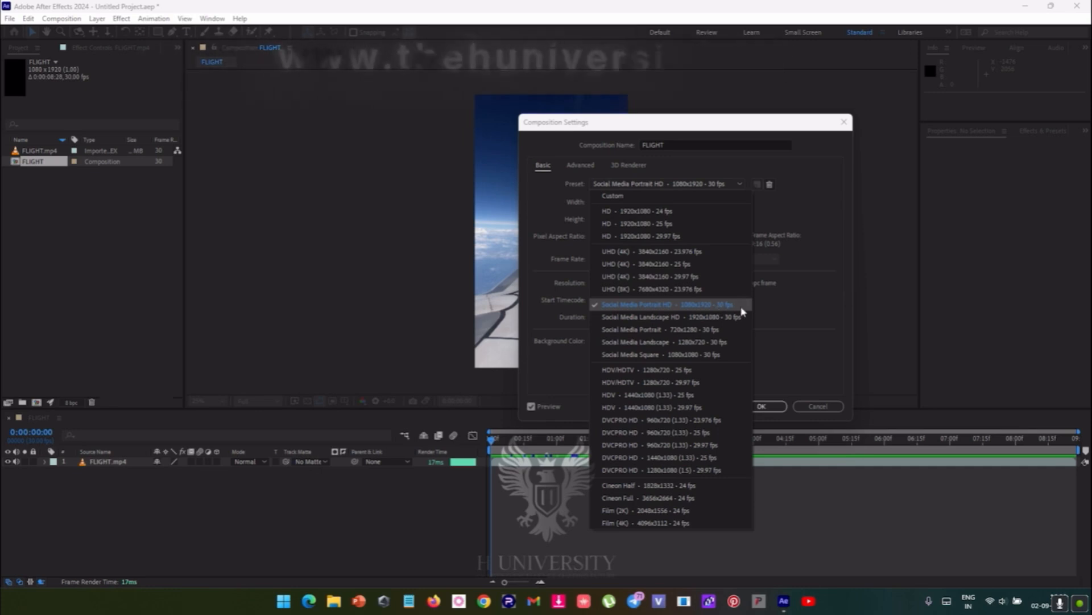
pyautogui.click(742, 310)
pyautogui.click(635, 261)
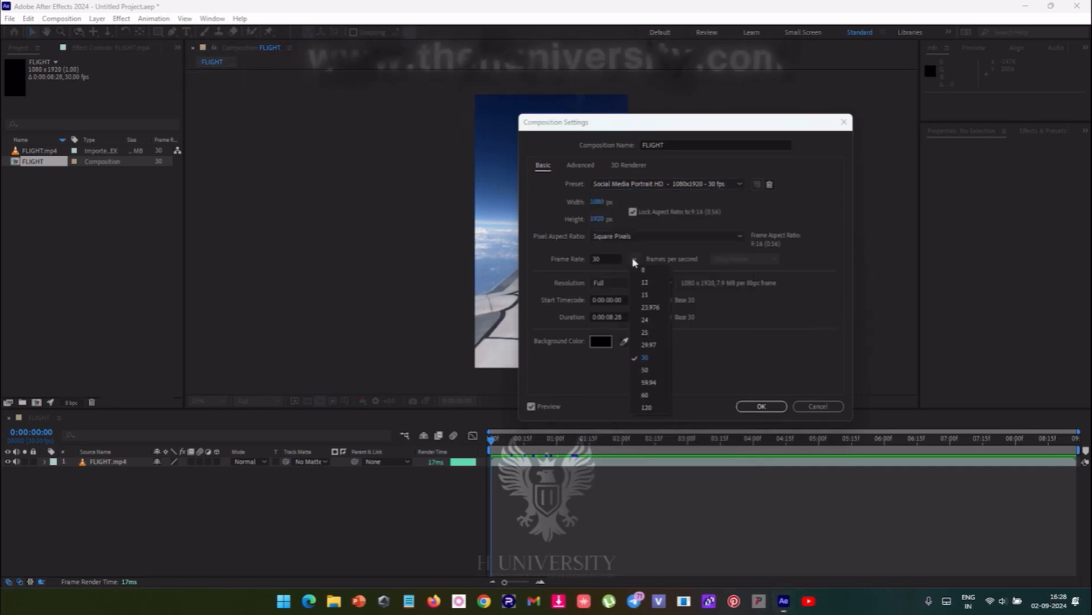
pyautogui.click(789, 374)
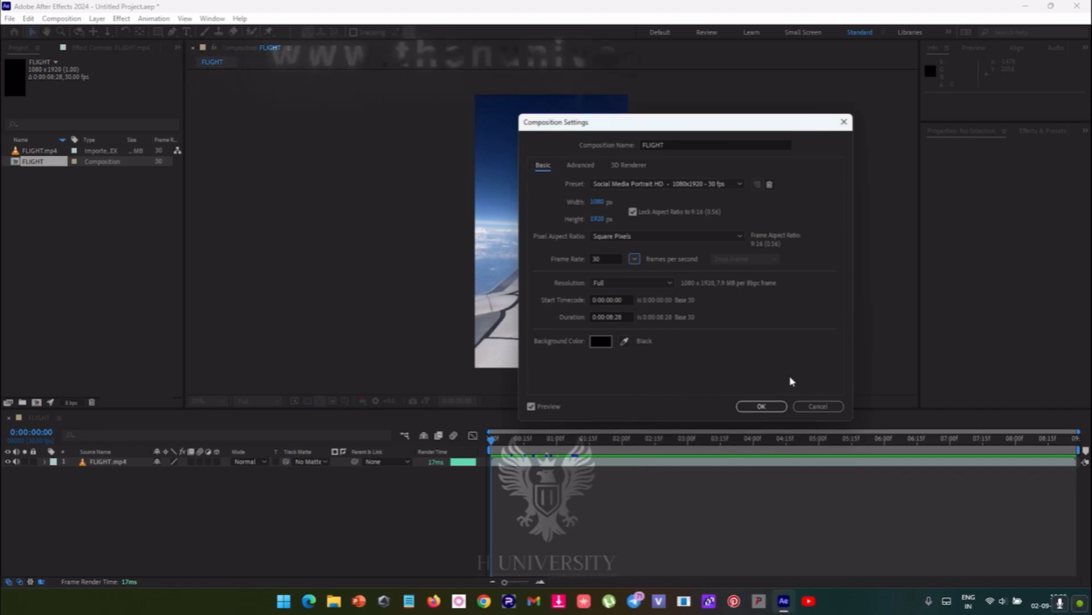
pyautogui.click(818, 408)
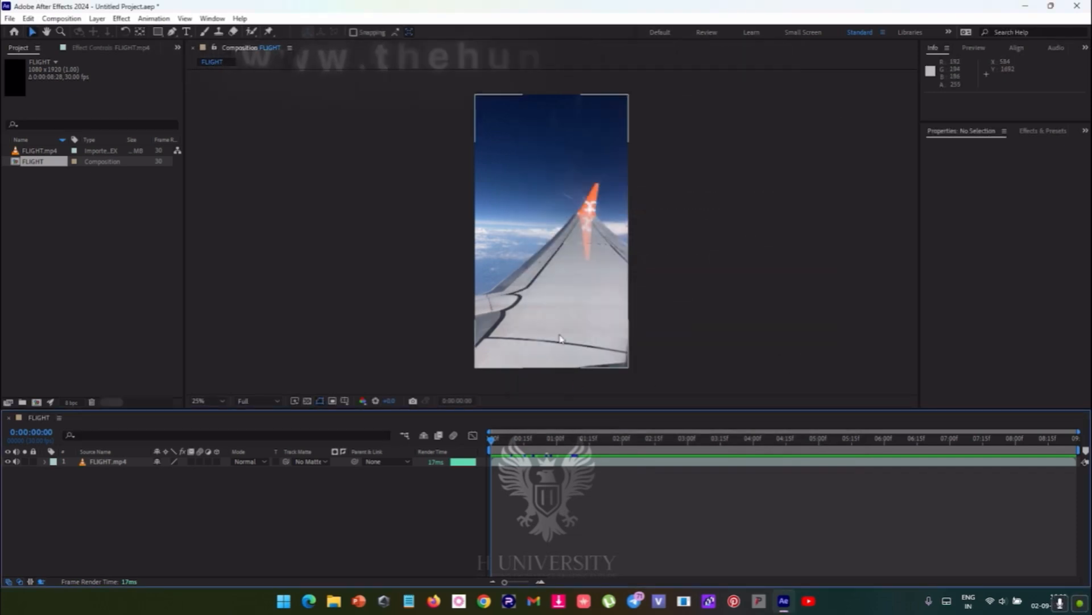
# - Set the composition's preview resolution to Half and play back the start of the flight clip
pyautogui.scroll(2, 559, 338)
pyautogui.press('space')
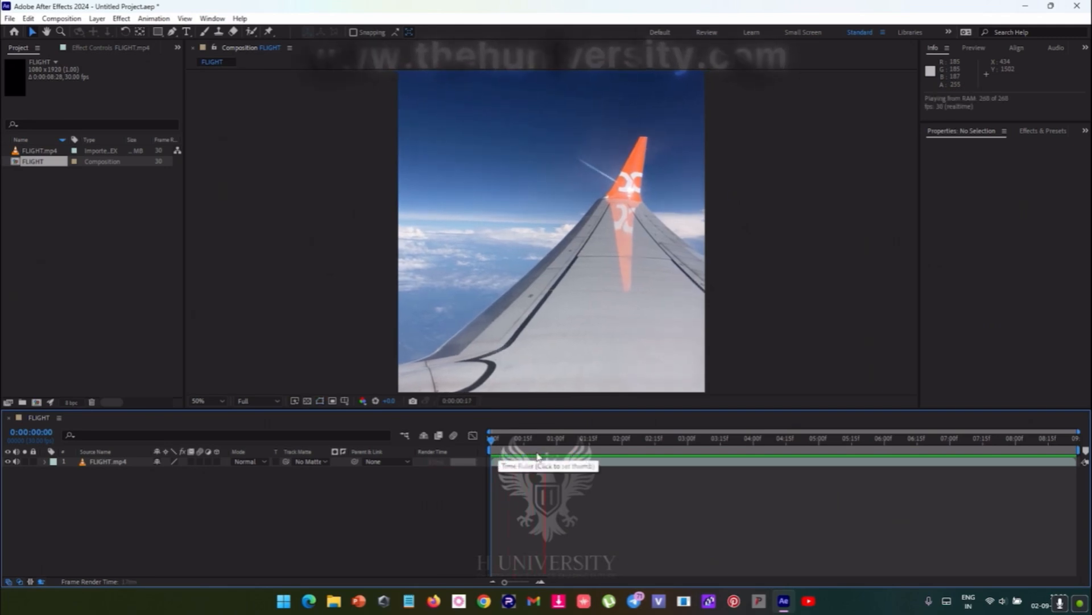
pyautogui.click(259, 401)
pyautogui.click(251, 450)
pyautogui.scroll(-2, 511, 344)
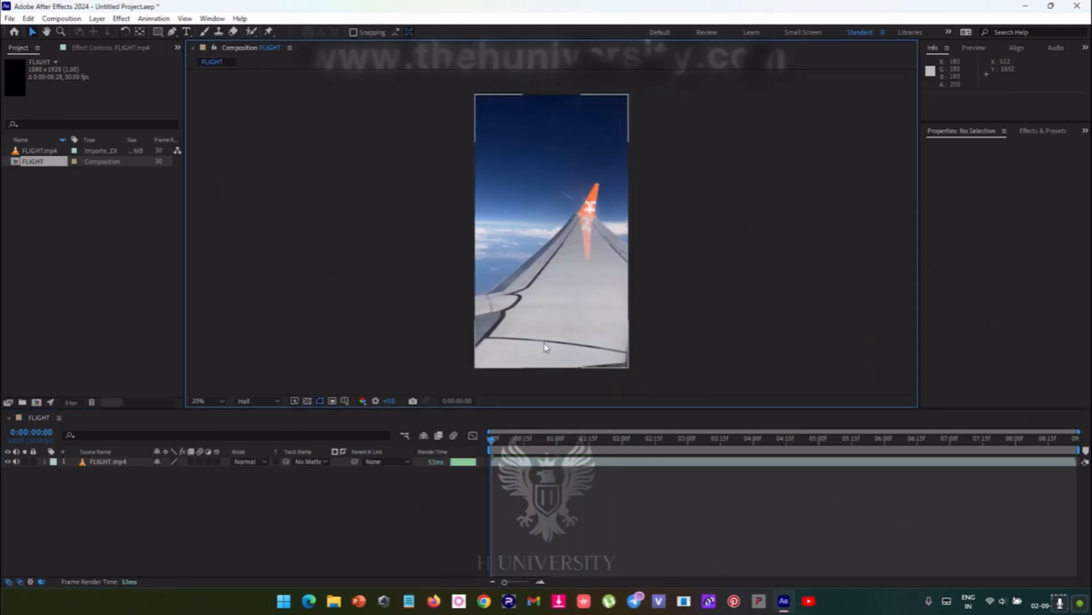
pyautogui.press('space')
pyautogui.moveTo(529, 454); pyautogui.dragTo(489, 440)
# - Try the Third preview resolution, return it to Full, and scrub through the start of the clip
pyautogui.click(258, 402)
pyautogui.click(261, 456)
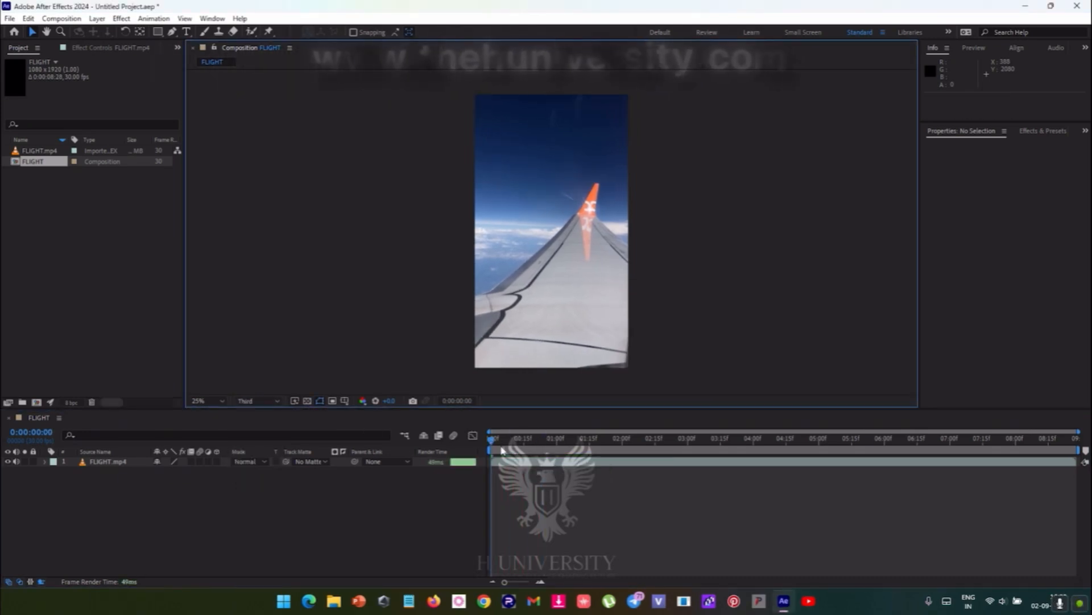
pyautogui.click(252, 402)
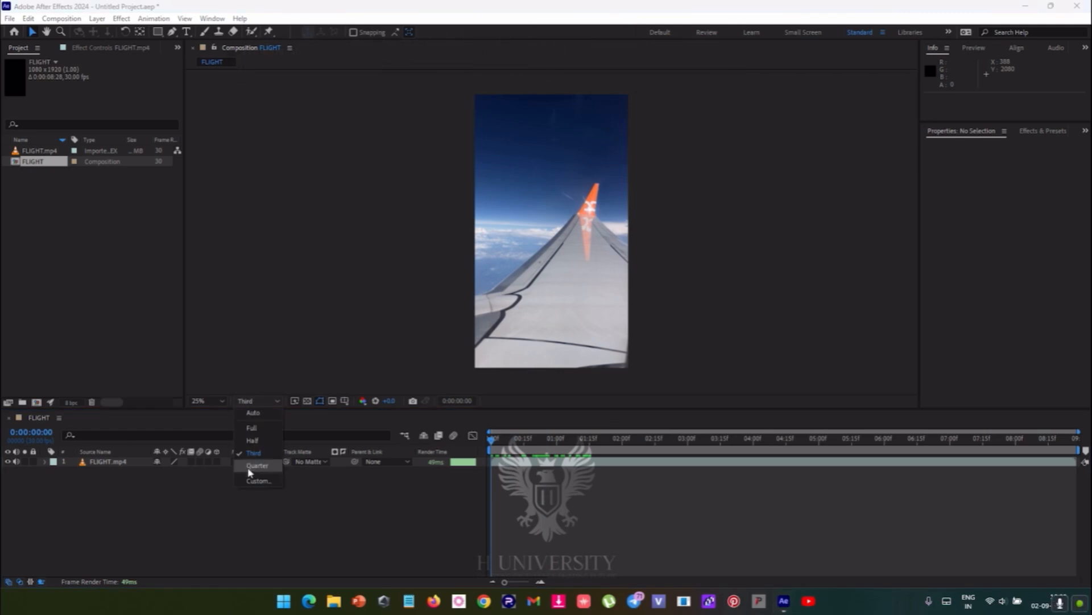
pyautogui.click(252, 427)
pyautogui.click(511, 444)
pyautogui.moveTo(511, 446); pyautogui.dragTo(188, 409)
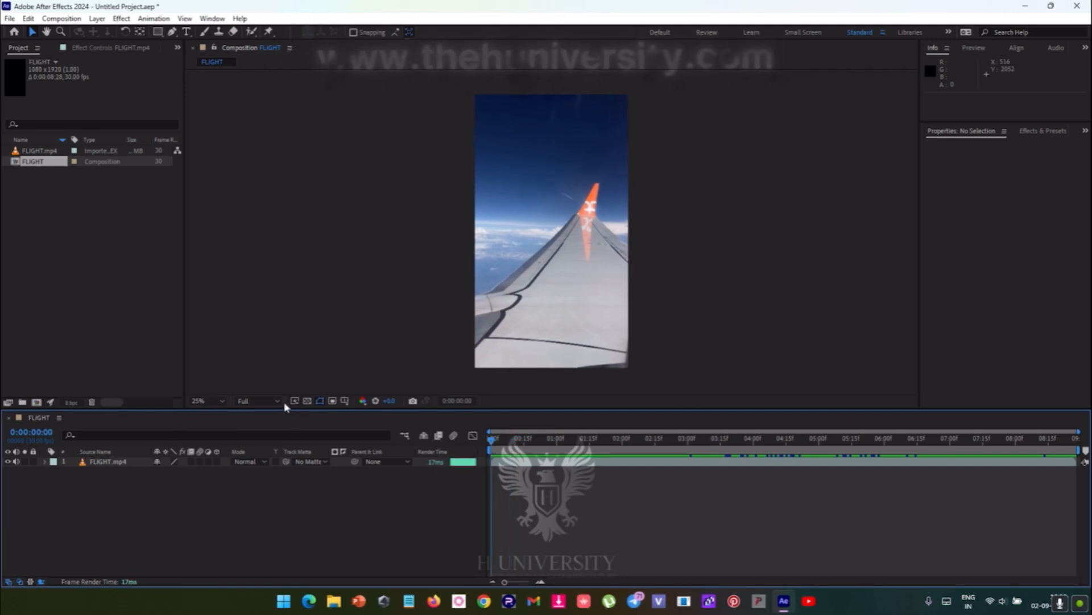
# - Try splitting the FLIGHT.mp4 layer at 0:00:02:28, and undo the split
pyautogui.moveTo(497, 446); pyautogui.dragTo(685, 443)
pyautogui.click(685, 462)
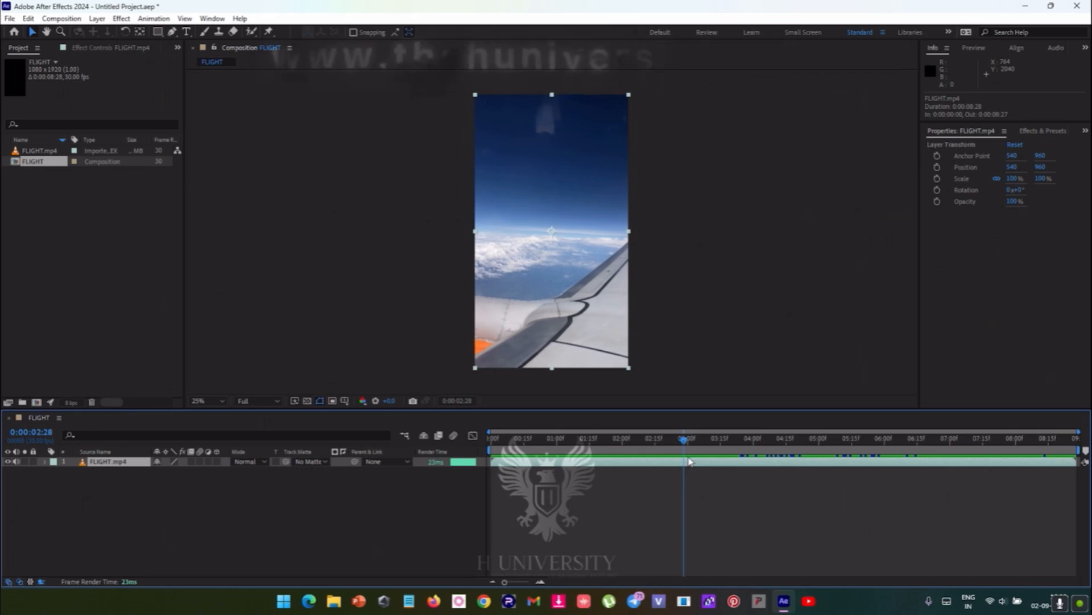
pyautogui.hotkey('ctrl', 'shift', 'd')
pyautogui.moveTo(684, 442); pyautogui.dragTo(705, 453)
pyautogui.click(676, 472)
pyautogui.hotkey('ctrl', 'z')
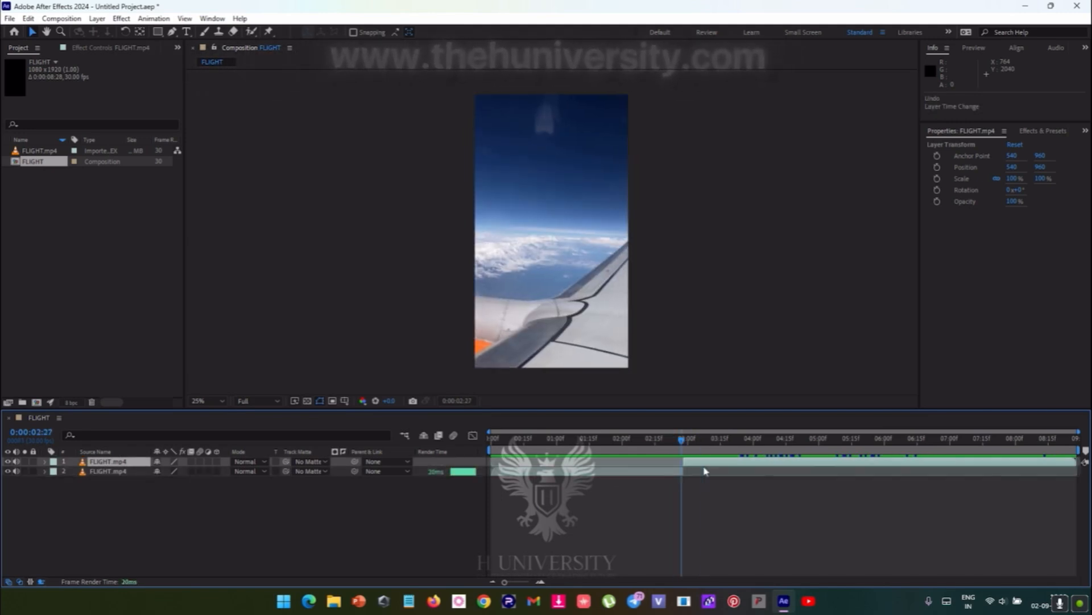
pyautogui.hotkey('ctrl', 'z')
# - Try trimming the FLIGHT.mp4 layer's start at 0:00:00:28 and its end at 0:00:02:18, and undo the trims
pyautogui.click(566, 437)
pyautogui.moveTo(566, 436); pyautogui.dragTo(553, 439)
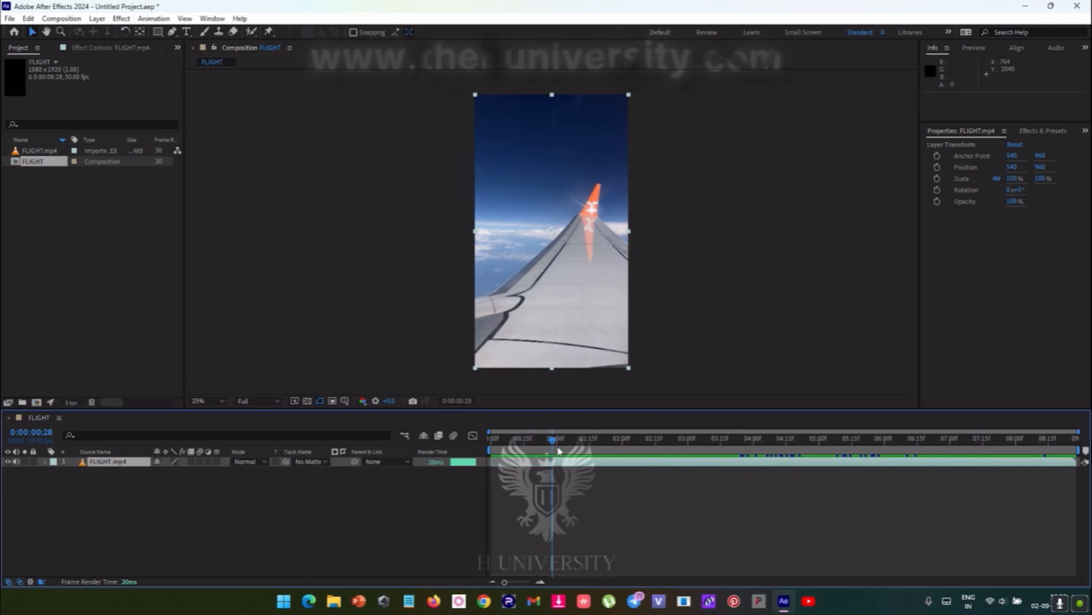
pyautogui.moveTo(543, 443); pyautogui.dragTo(663, 462)
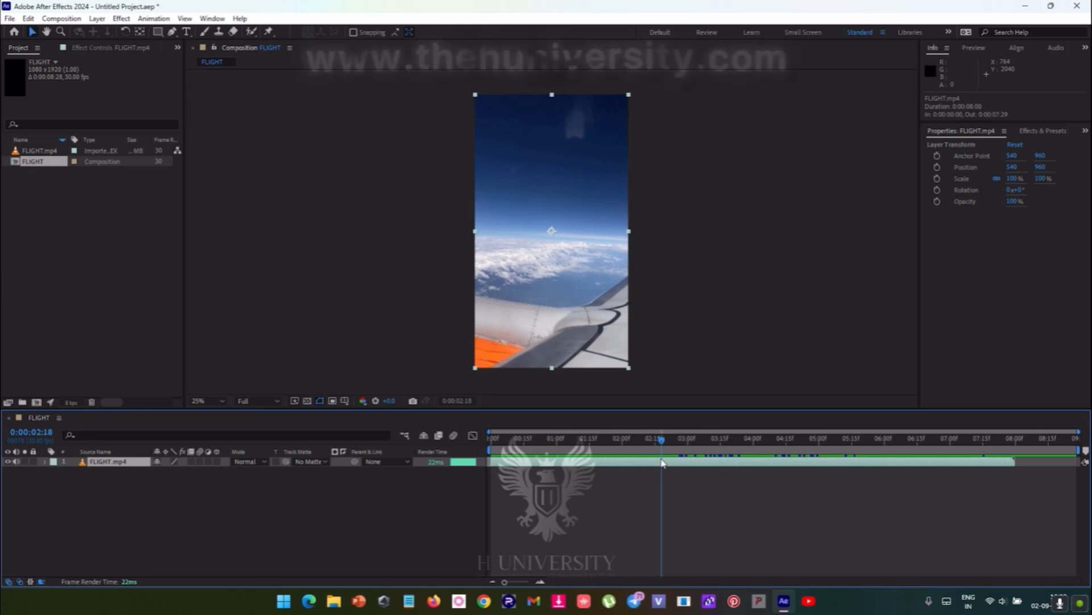
pyautogui.hotkey('alt', ']')
pyautogui.hotkey('ctrl', 'z')
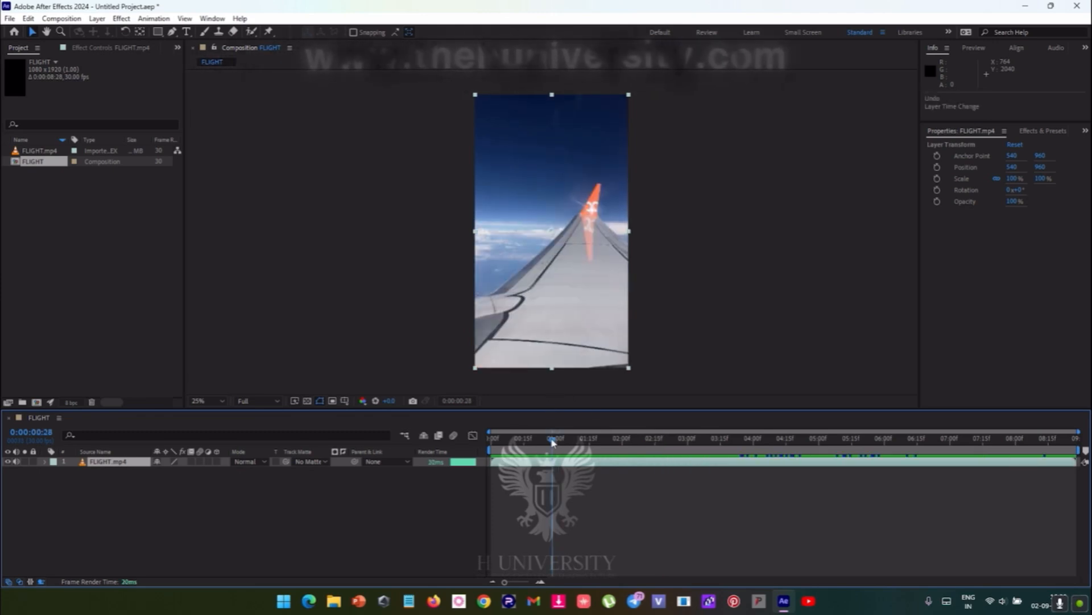
pyautogui.moveTo(553, 443); pyautogui.dragTo(565, 500)
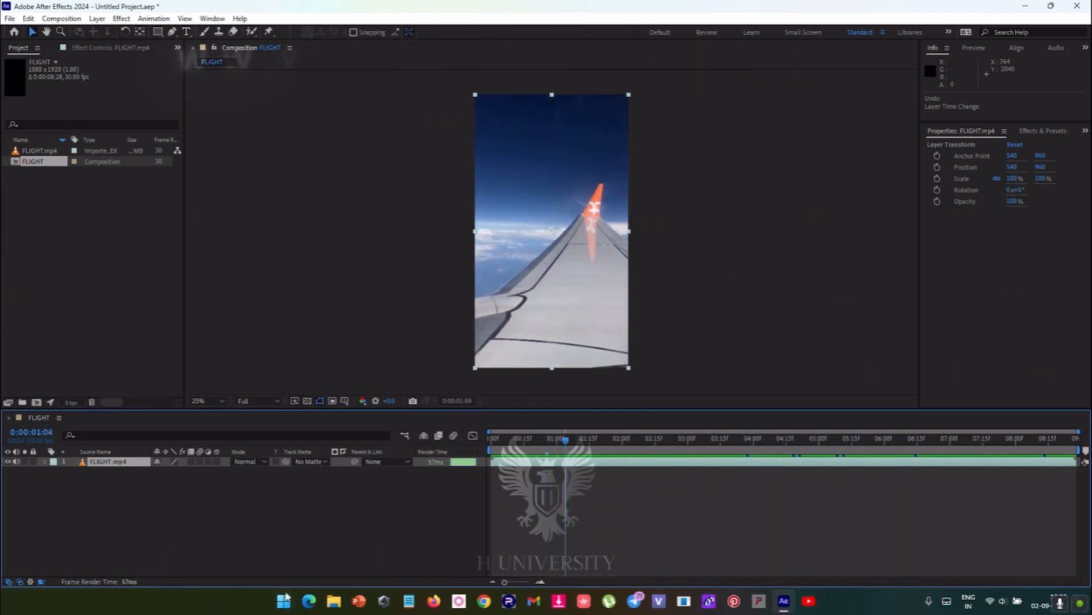
# - Switch to File Explorer and open the shortcuts PDF from the ALL SHORTCUTS folder inside FULLSTACK EDITOR
pyautogui.moveTo(570, 452); pyautogui.dragTo(782, 456)
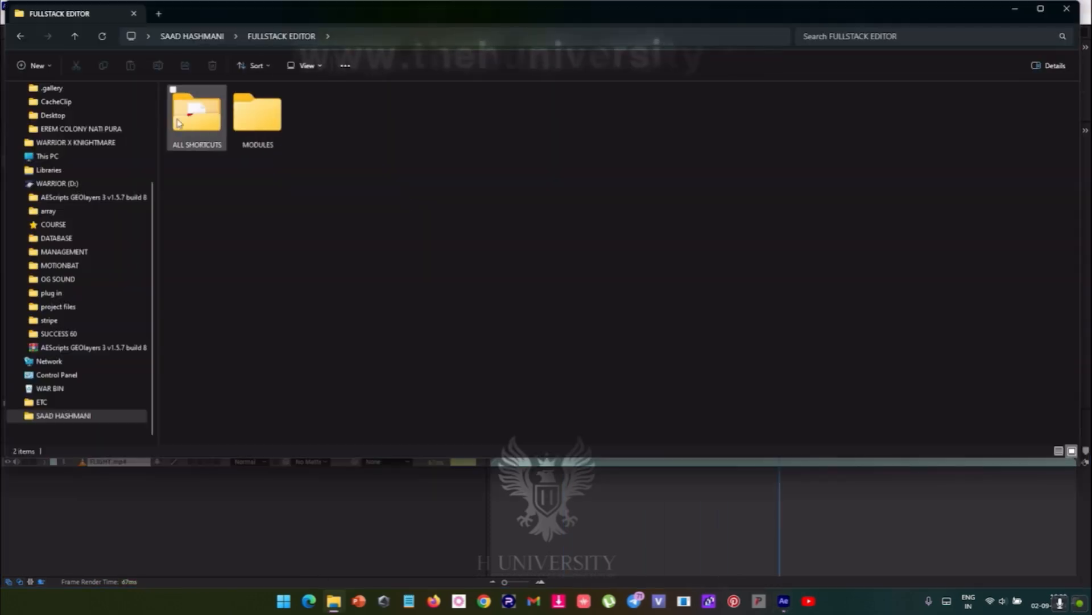
pyautogui.doubleClick(196, 116)
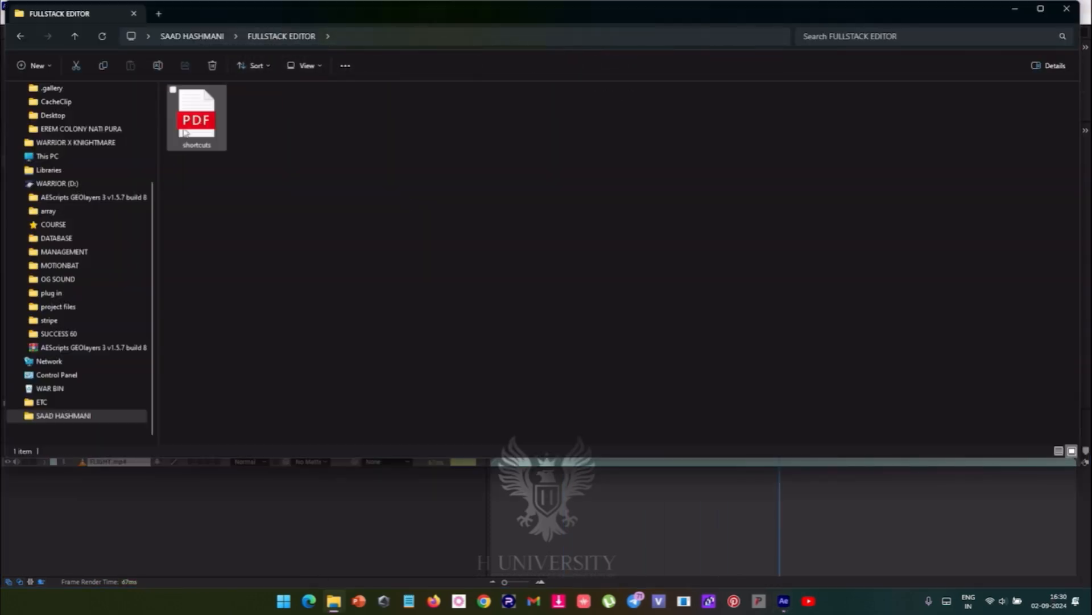
pyautogui.click(182, 133)
pyautogui.rightClick(180, 134)
pyautogui.click(261, 165)
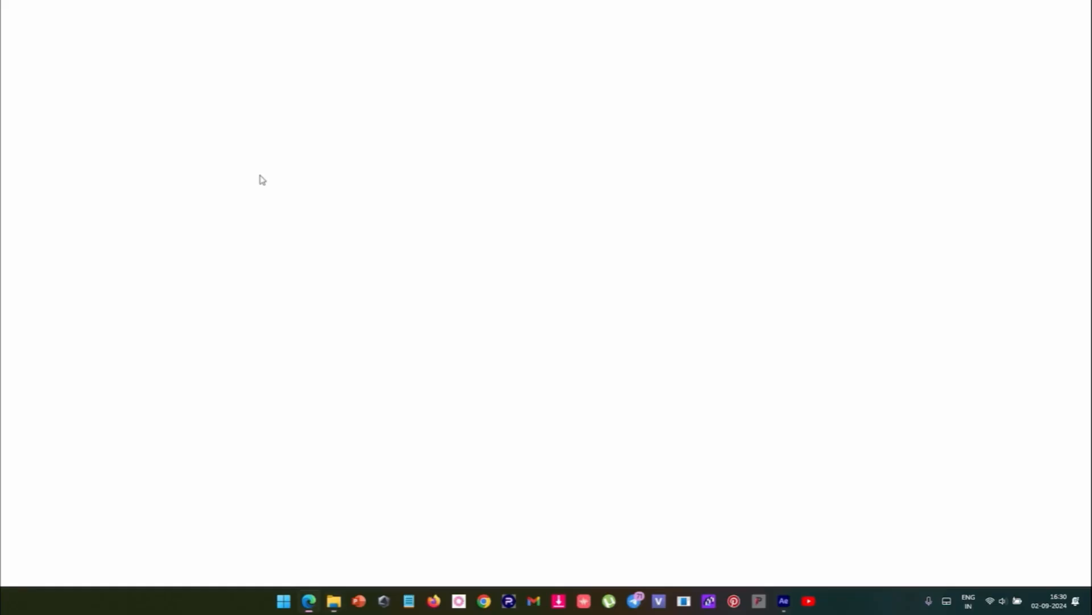
# - Look through the After Effects shortcuts table, comparing the Mac and Windows shortcut columns
pyautogui.scroll(6, 574, 221)
pyautogui.scroll(-3, 573, 222)
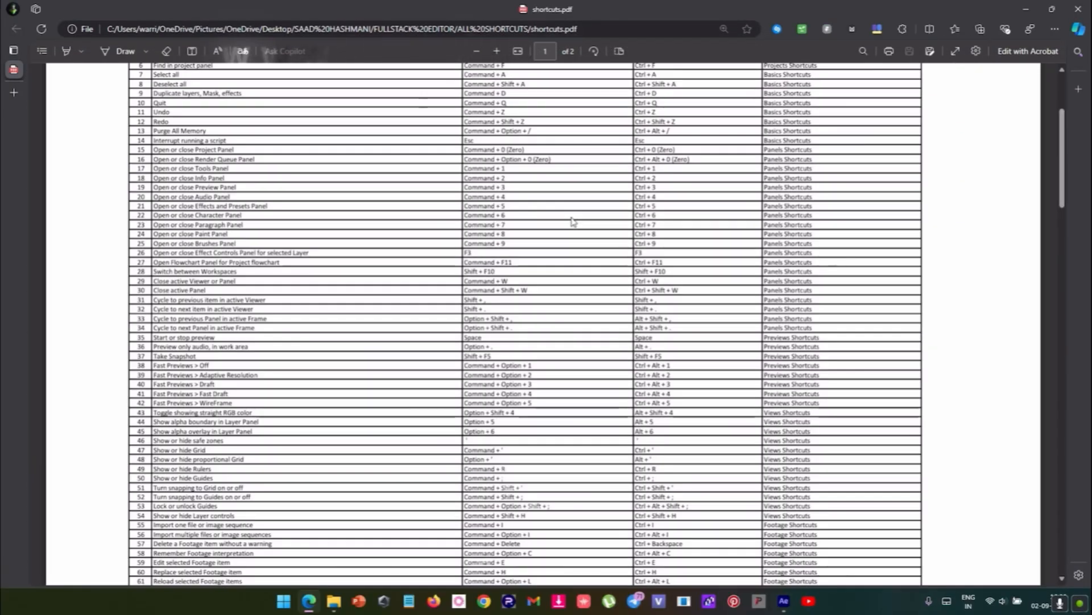
pyautogui.scroll(1, 573, 221)
pyautogui.scroll(5, 571, 227)
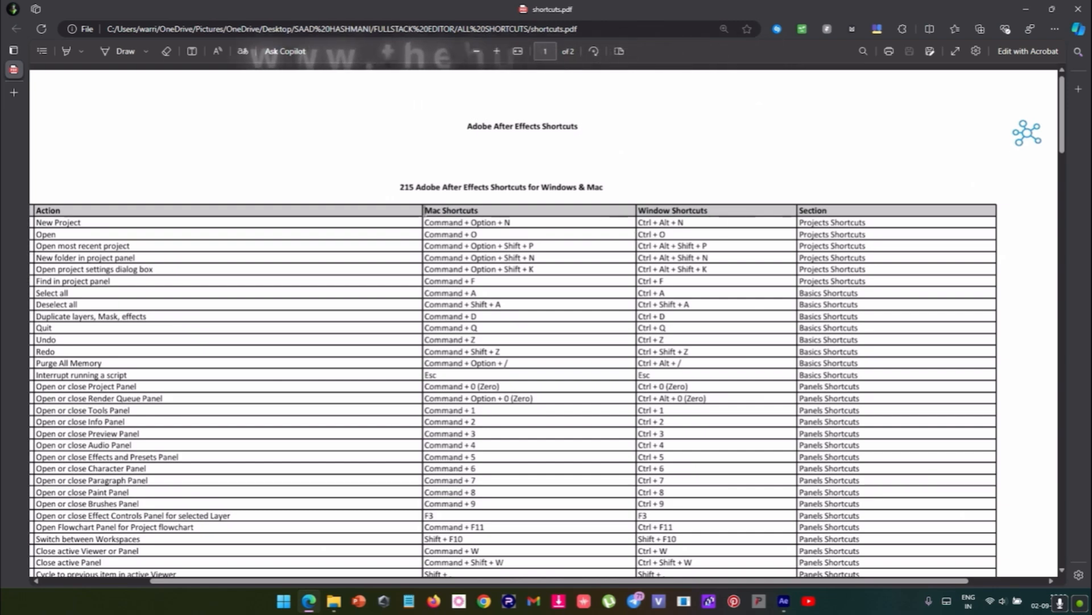
pyautogui.moveTo(426, 210); pyautogui.dragTo(485, 210)
pyautogui.click(465, 246)
pyautogui.scroll(3, 533, 259)
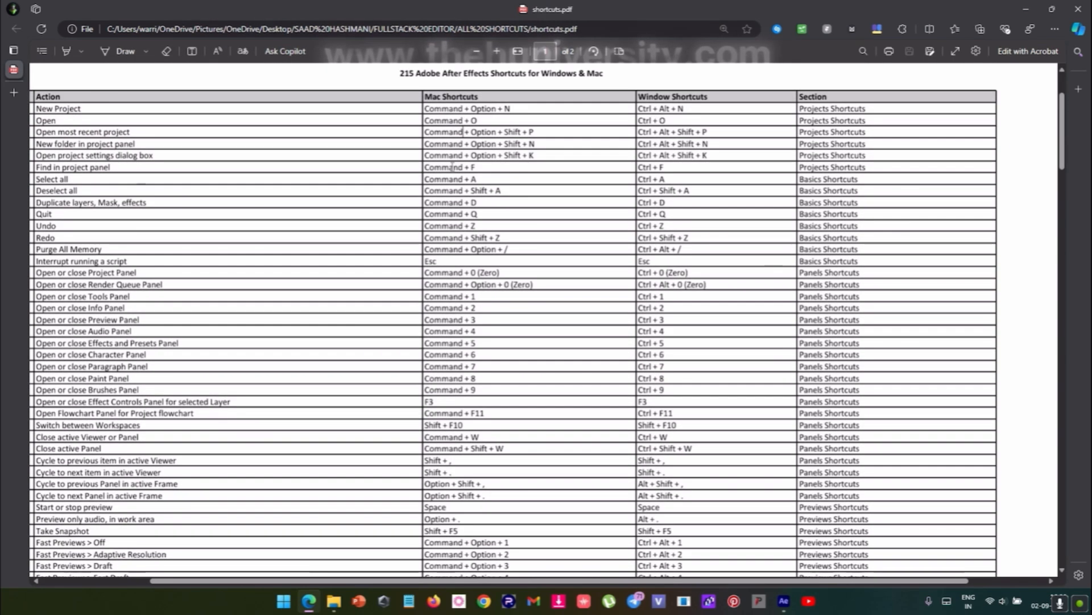
# - Review the Windows shortcuts column in the After Effects shortcuts table, from the project shortcuts down through the panel shortcuts
pyautogui.scroll(2, 643, 225)
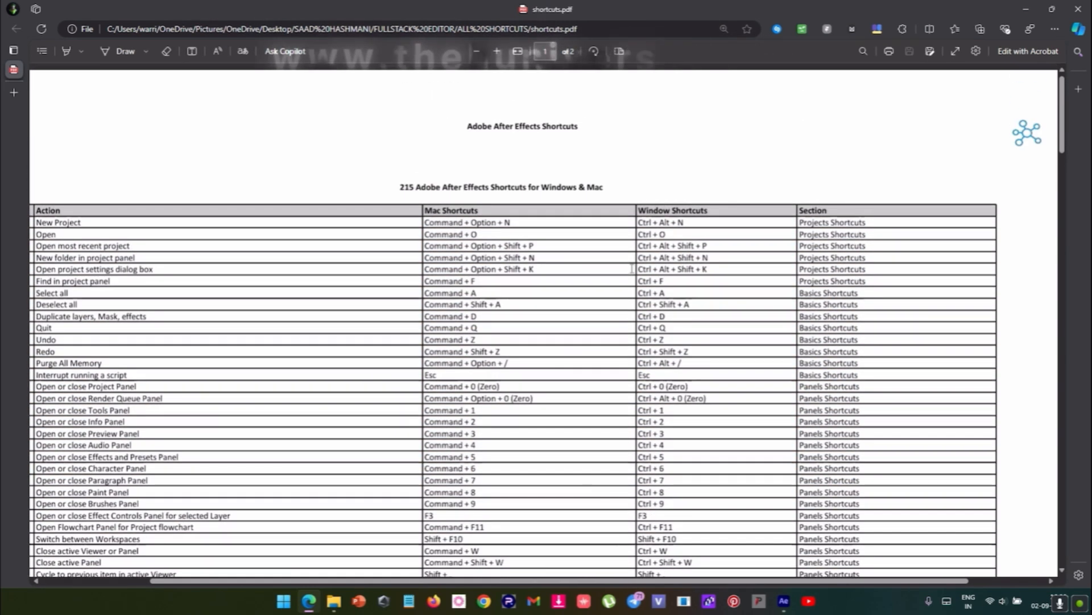
pyautogui.moveTo(643, 225); pyautogui.dragTo(667, 506)
pyautogui.click(588, 335)
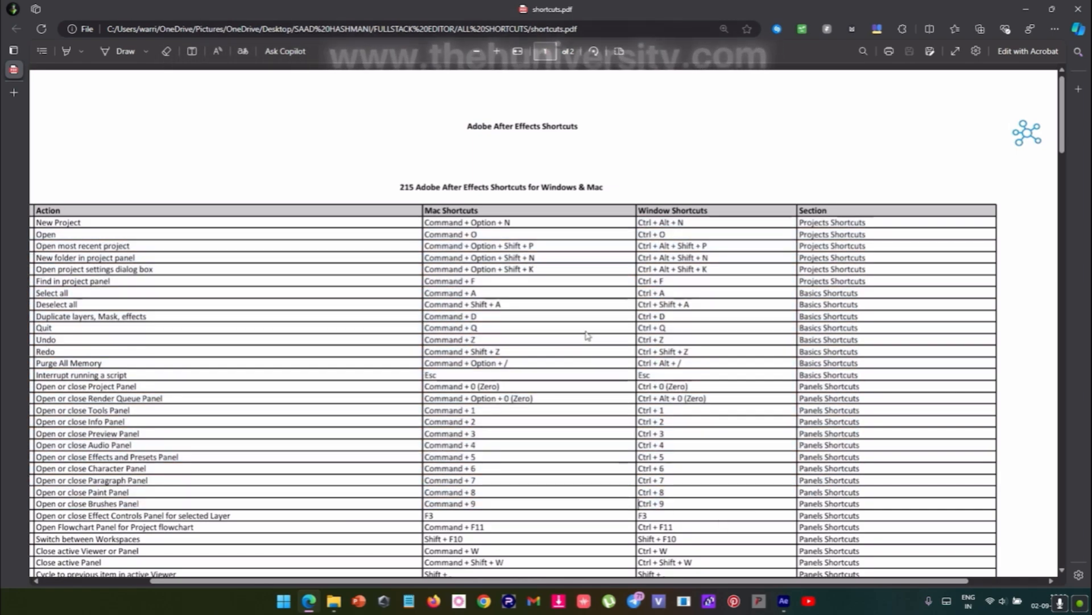
pyautogui.scroll(-3, 587, 321)
pyautogui.scroll(2, 586, 323)
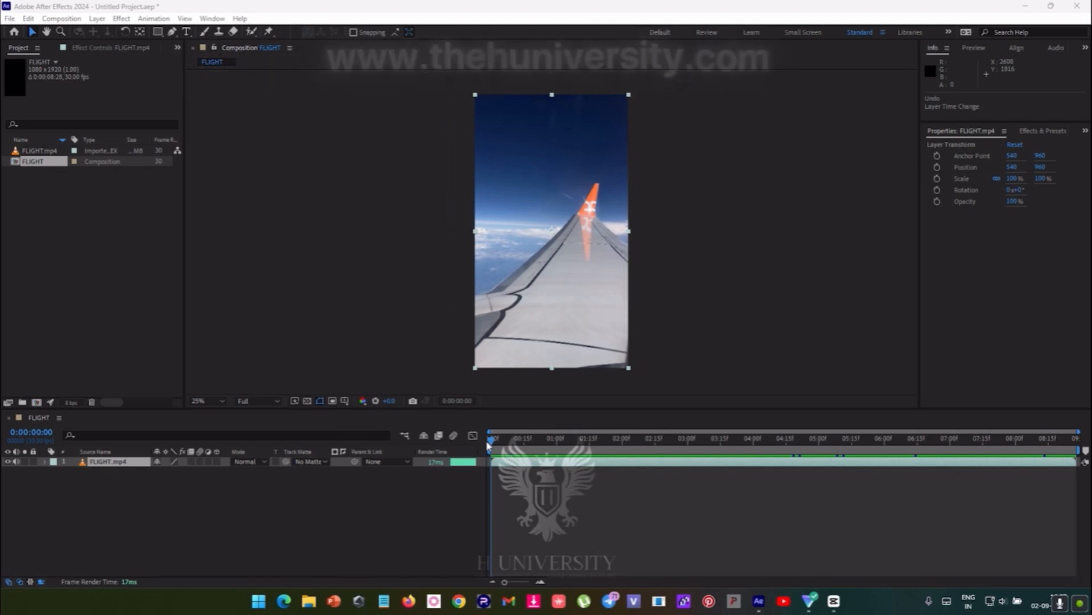
pyautogui.moveTo(487, 444); pyautogui.dragTo(495, 475)
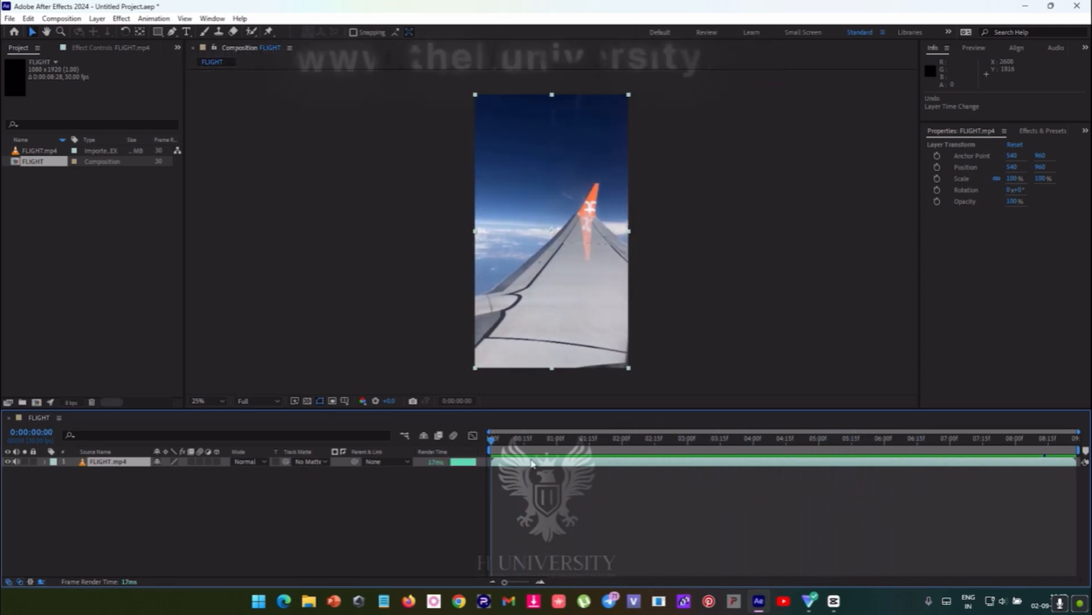
pyautogui.hotkey('ctrl', 'space')
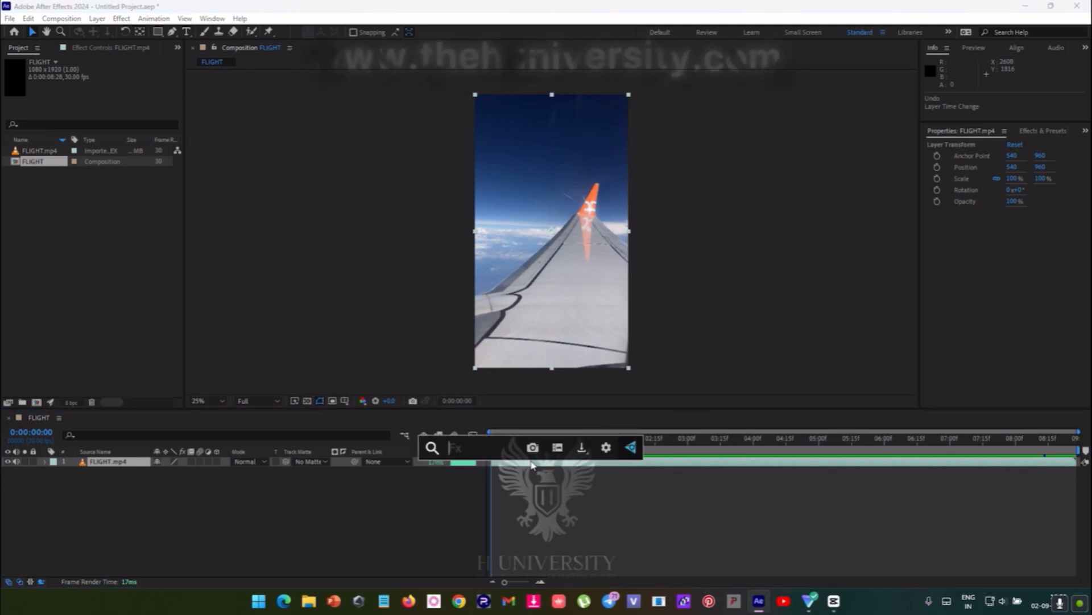
pyautogui.write('trac')
pyautogui.press('BackSpace')
pyautogui.press('BackSpace')
pyautogui.press('BackSpace')
pyautogui.press('BackSpace')
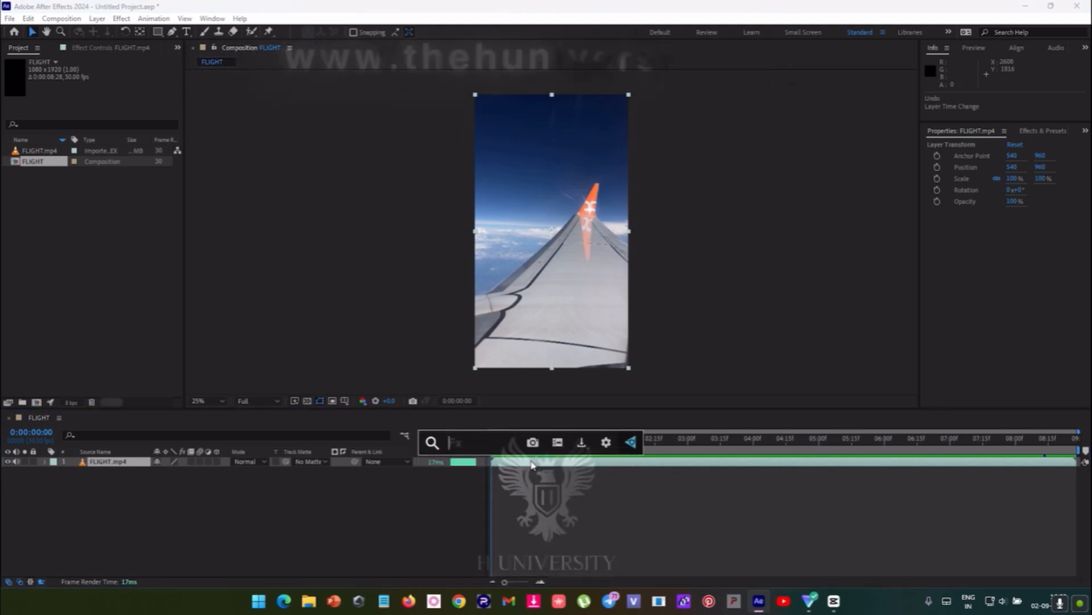
pyautogui.click(531, 464)
# - Open the Tracker panel with the FLIGHT.mp4 layer selected
pyautogui.click(214, 19)
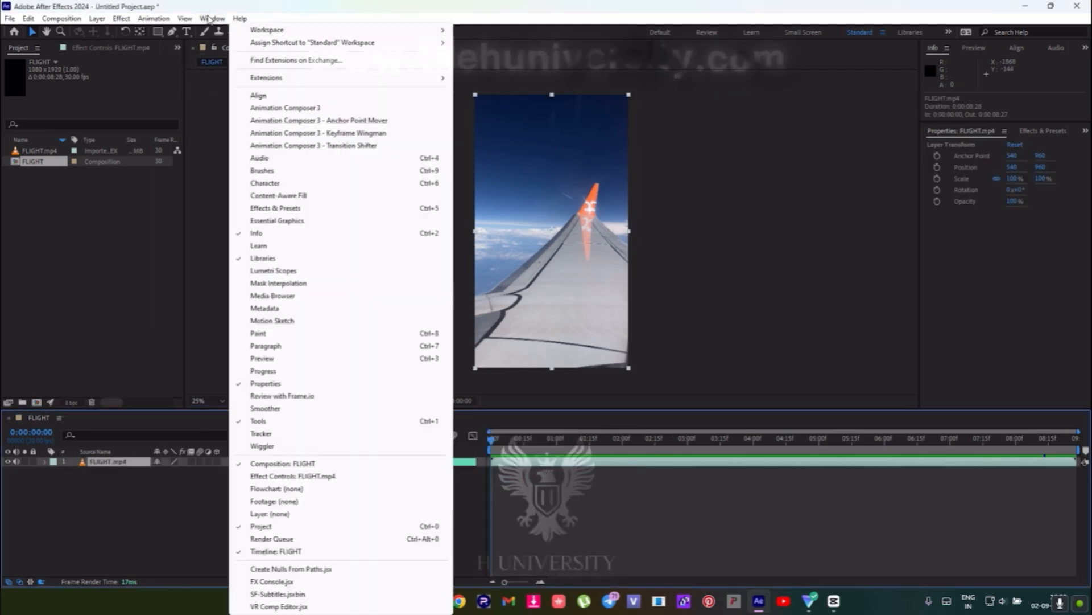
pyautogui.moveTo(219, 21)
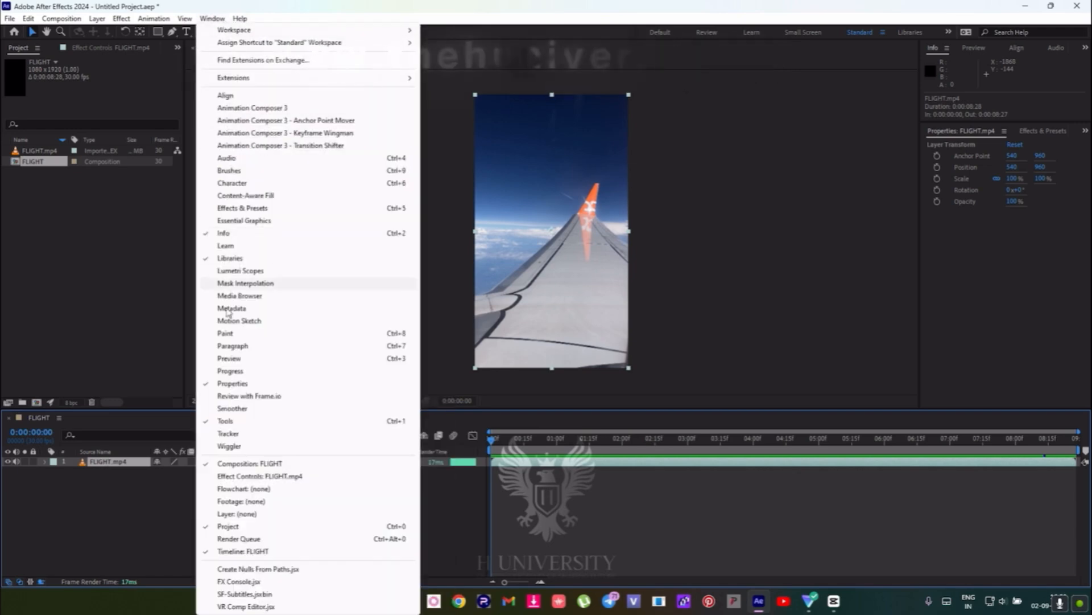
pyautogui.click(228, 433)
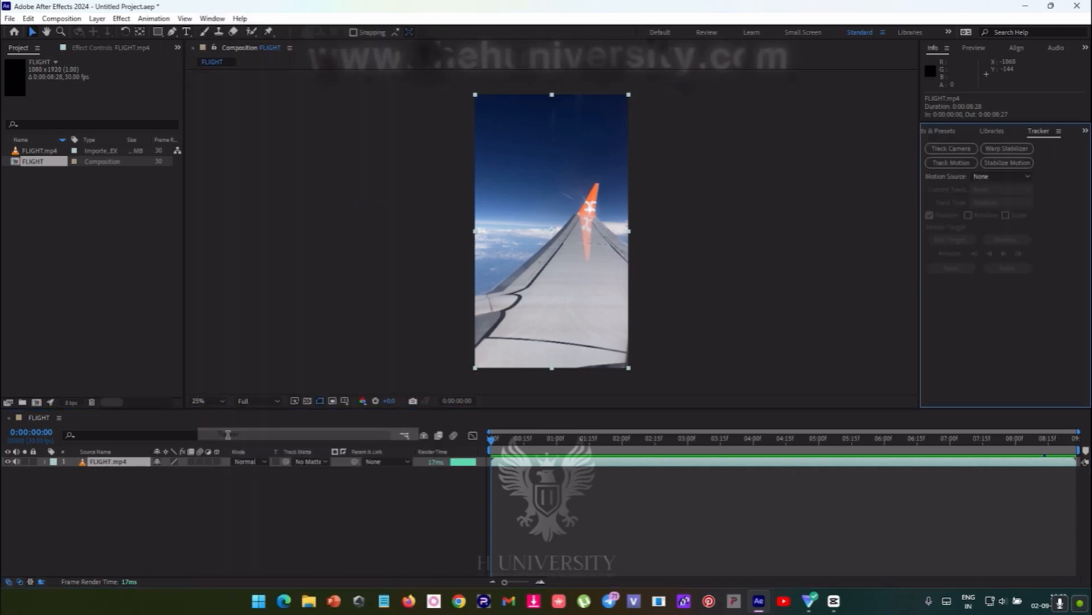
pyautogui.click(209, 17)
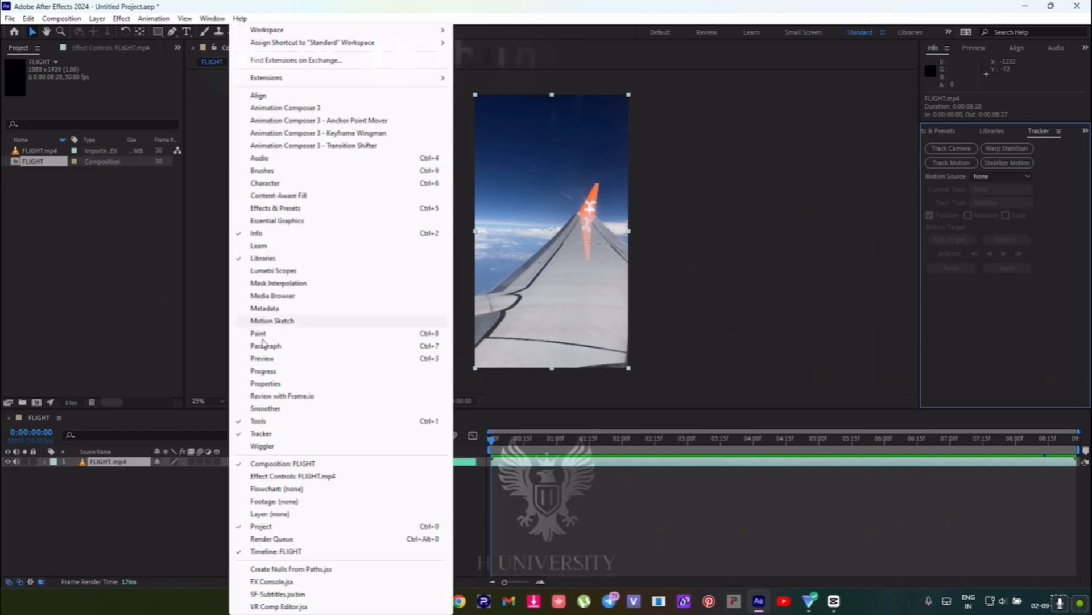
pyautogui.moveTo(559, 441); pyautogui.dragTo(473, 438)
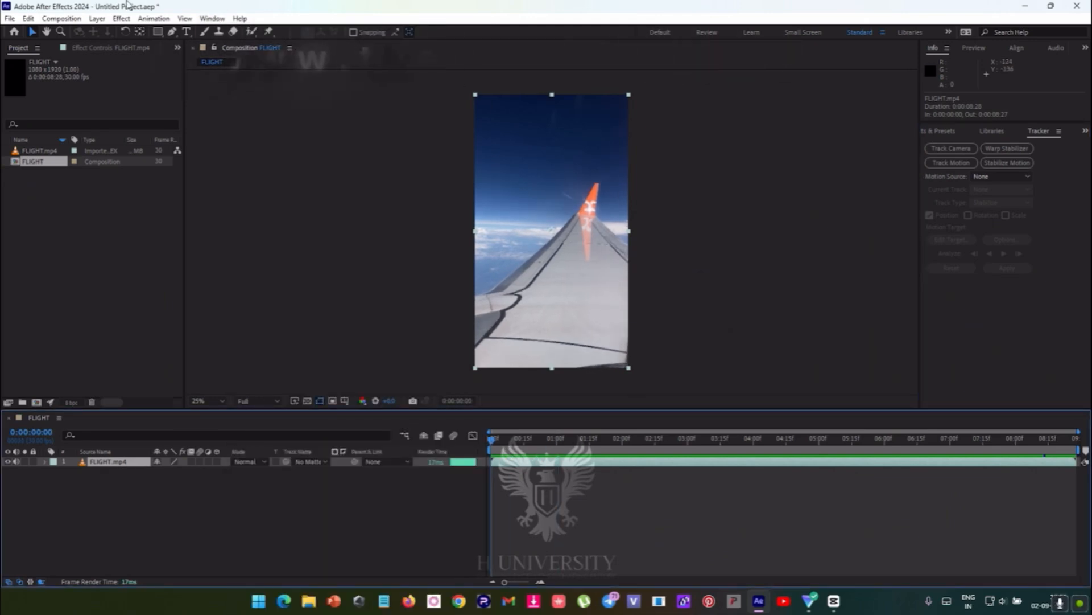
pyautogui.click(213, 19)
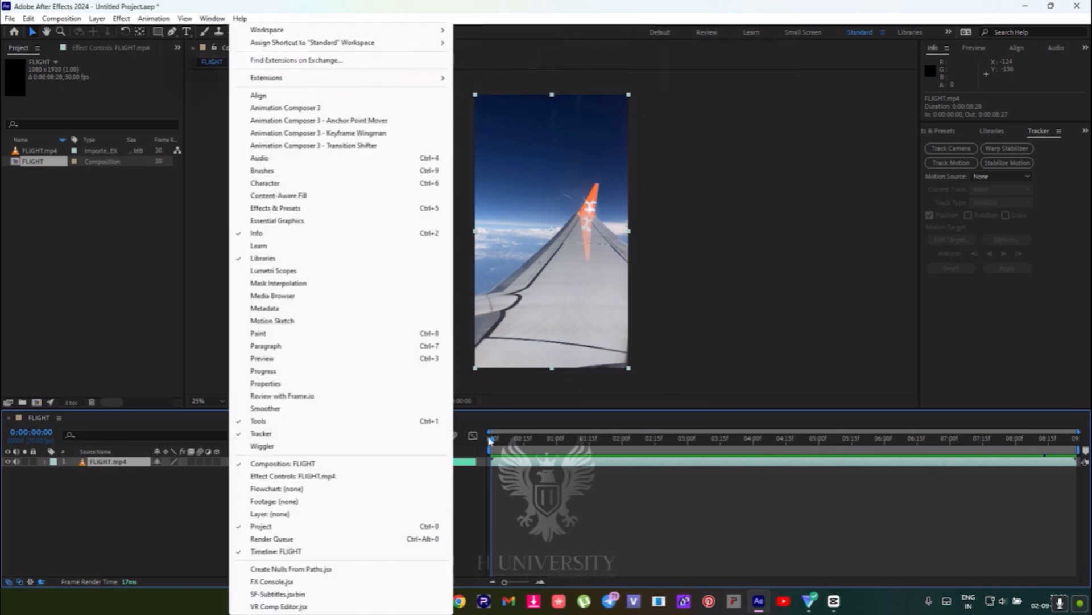
pyautogui.click(562, 467)
# - Shorten the work area to end at about 0:00:01:02 and run Track Camera on the FLIGHT.mp4 layer
pyautogui.moveTo(494, 442); pyautogui.dragTo(854, 488)
pyautogui.press('Home')
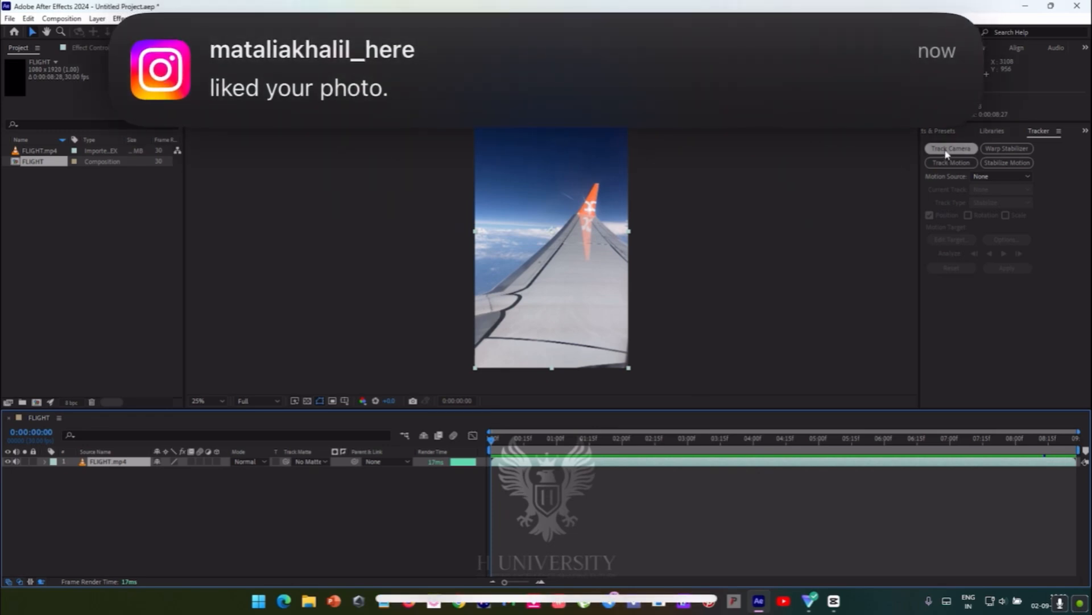
pyautogui.moveTo(1077, 450); pyautogui.dragTo(566, 451)
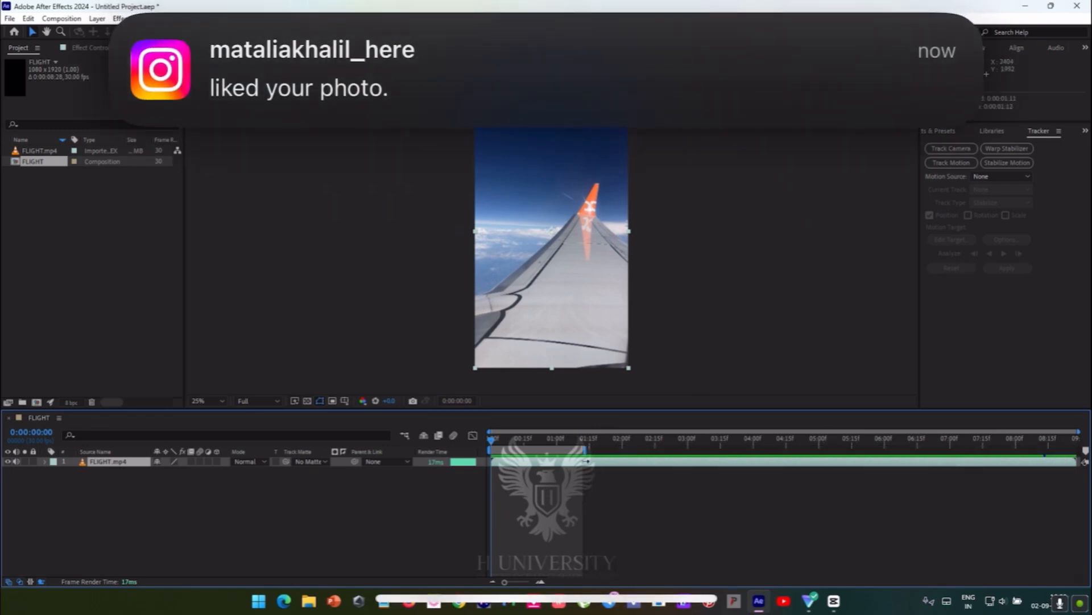
pyautogui.moveTo(1077, 431); pyautogui.dragTo(699, 432)
pyautogui.click(962, 148)
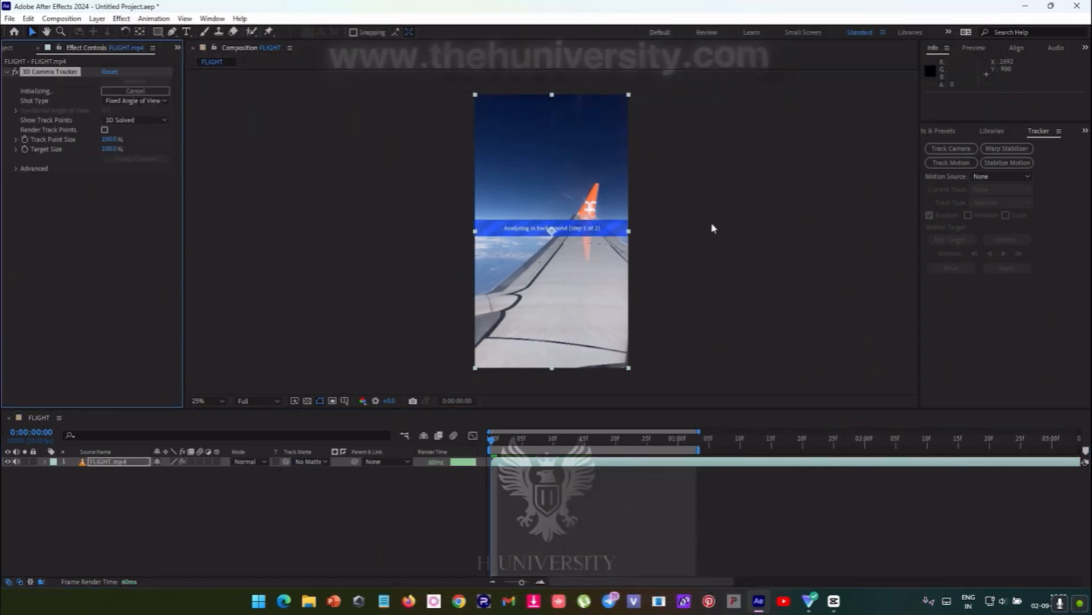
pyautogui.press('.')
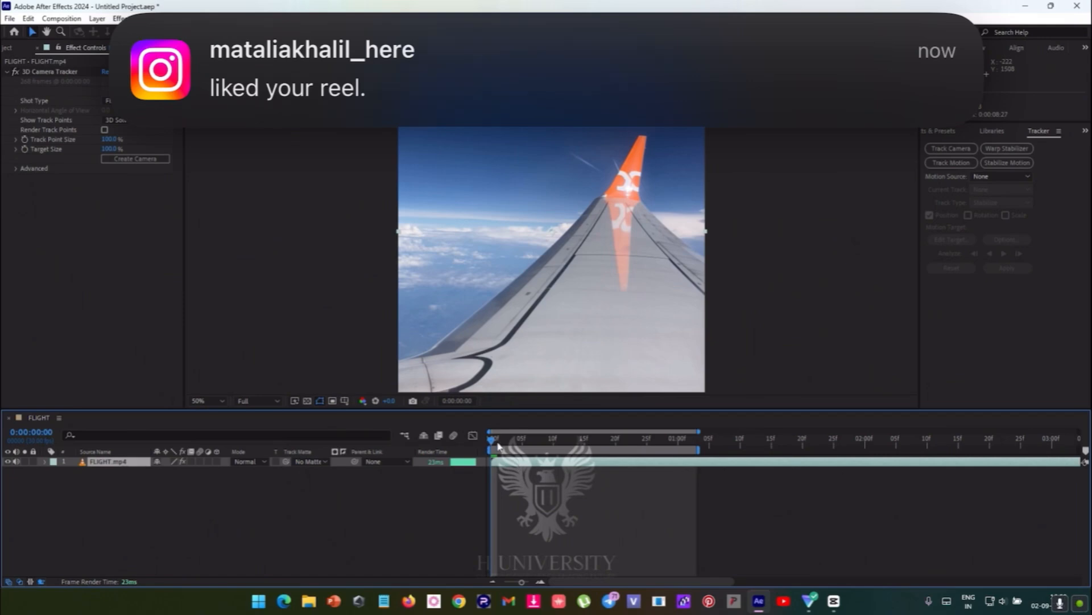
# - Shift the work area back to start at 0:00:00:00 and move the playhead to 0:00:00:12
pyautogui.moveTo(498, 446)
pyautogui.mouseDown()
pyautogui.moveTo(510, 445)
pyautogui.moveTo(486, 449)
pyautogui.mouseUp()
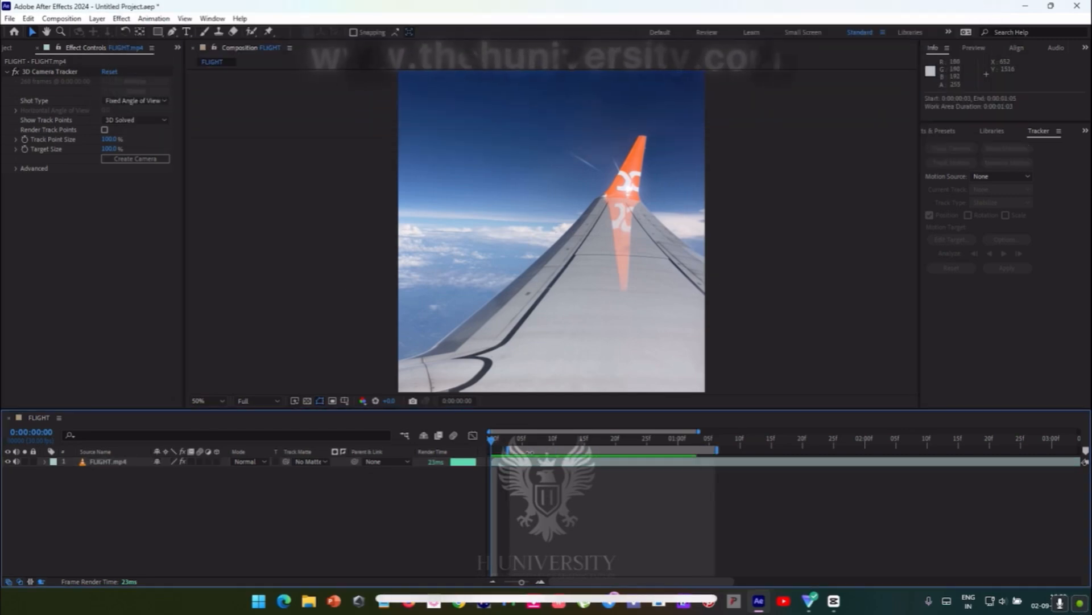
pyautogui.moveTo(530, 453); pyautogui.dragTo(510, 453)
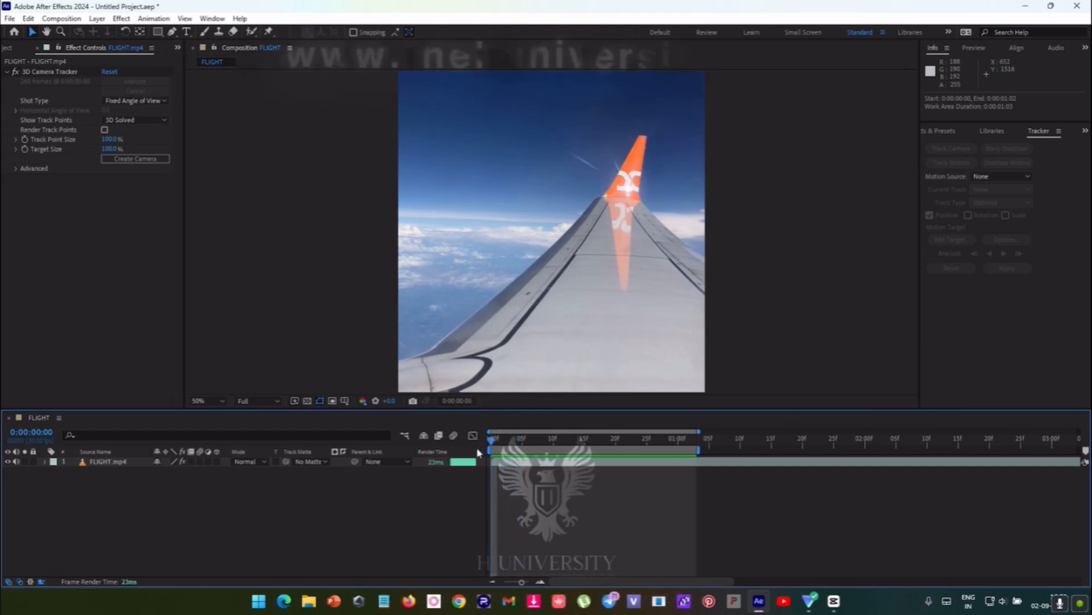
pyautogui.moveTo(625, 230); pyautogui.dragTo(507, 239)
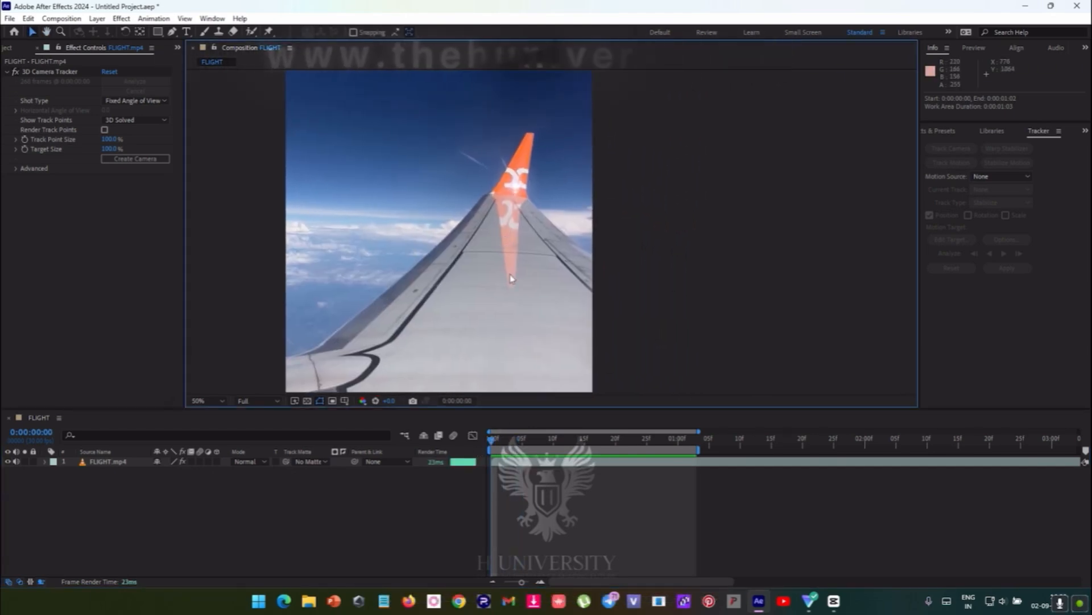
pyautogui.moveTo(530, 441); pyautogui.dragTo(565, 441)
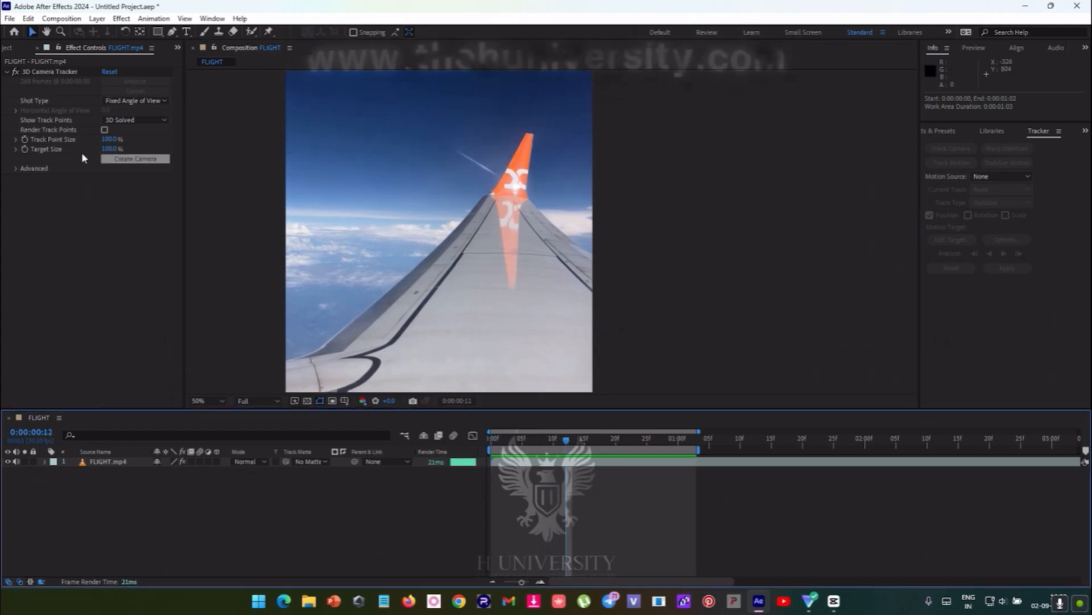
# - Set the 3D Camera Tracker's Track Point Size to 79% and enable Detailed Analysis in its advanced settings
pyautogui.moveTo(106, 141); pyautogui.dragTo(93, 141)
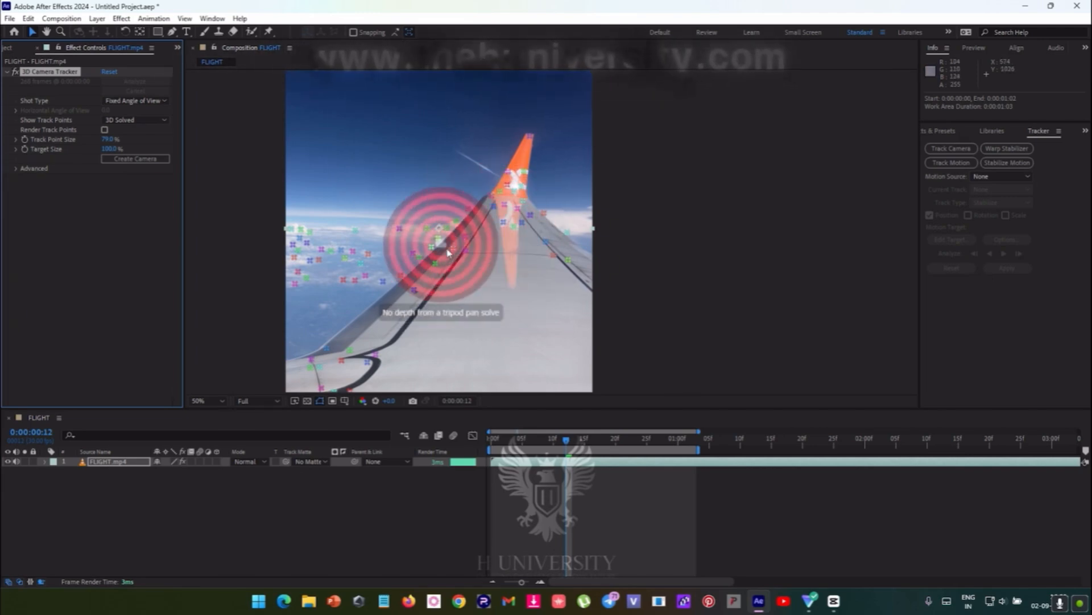
pyautogui.click(17, 169)
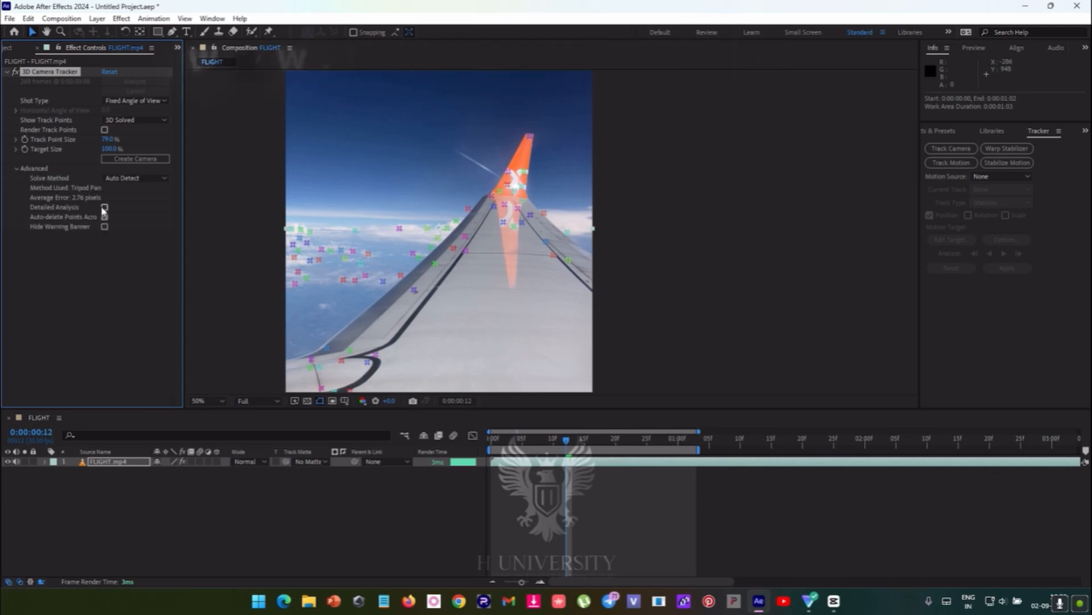
pyautogui.click(104, 208)
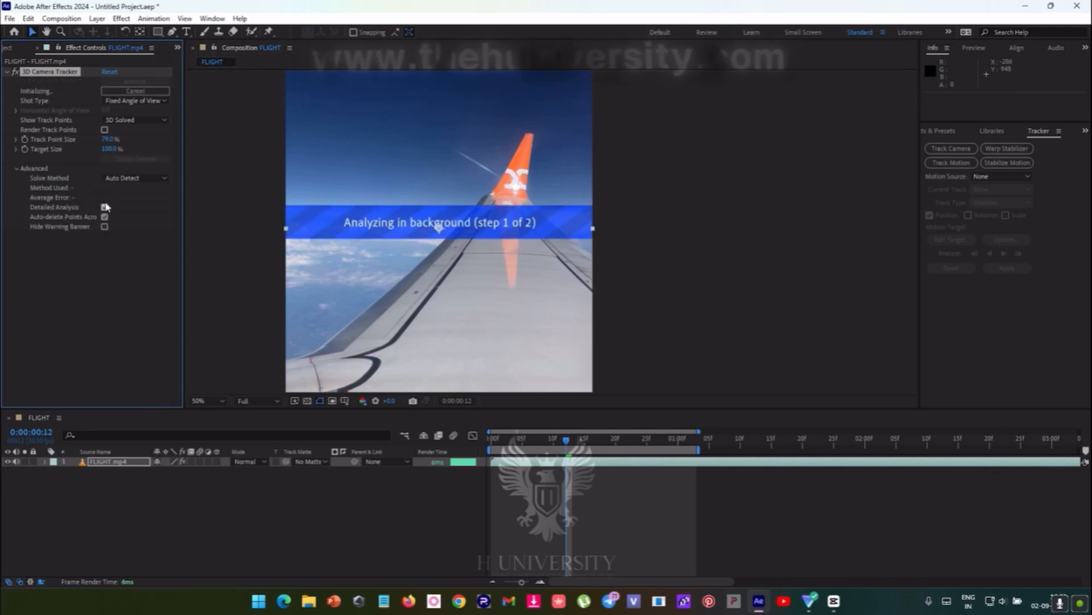
# - Set the camera tracker's Solve Method to Typical and review the other solve method options
pyautogui.click(130, 179)
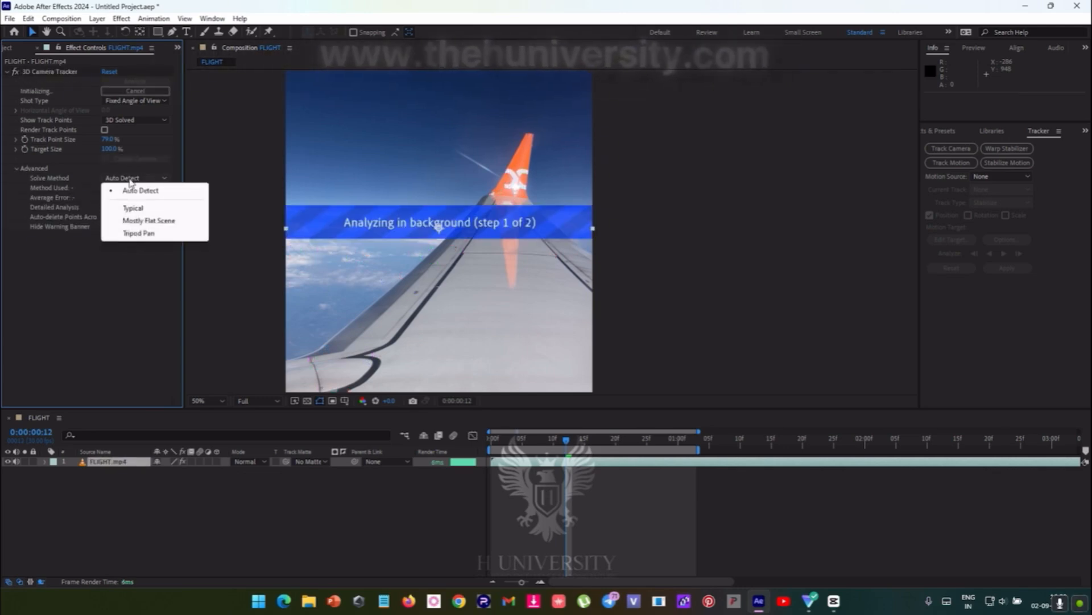
pyautogui.click(136, 208)
pyautogui.click(137, 179)
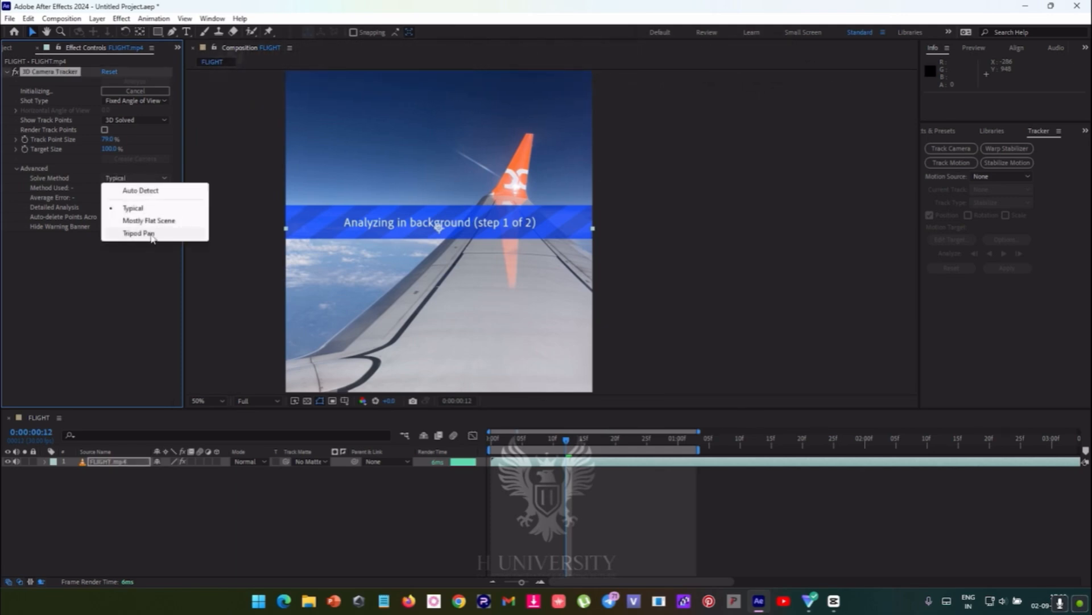
pyautogui.click(141, 209)
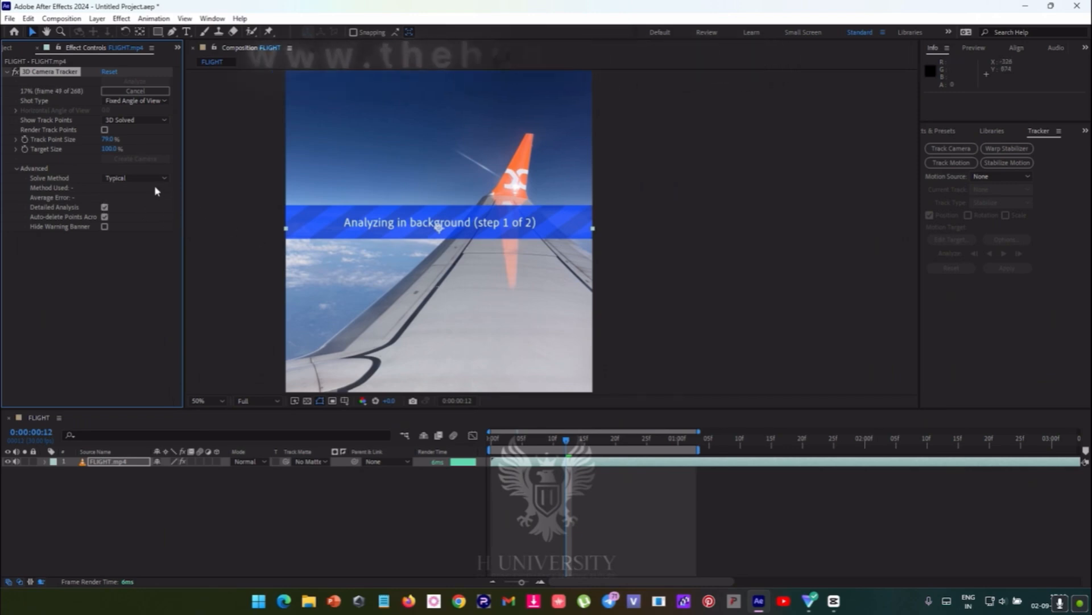
pyautogui.click(142, 178)
pyautogui.click(139, 209)
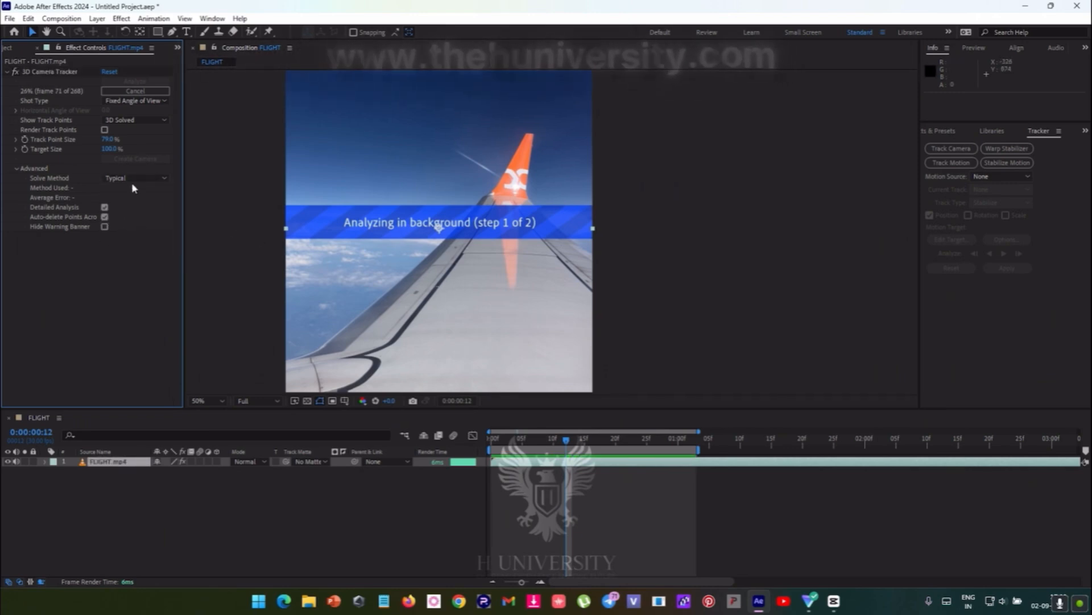
pyautogui.click(132, 180)
pyautogui.click(96, 280)
pyautogui.click(130, 180)
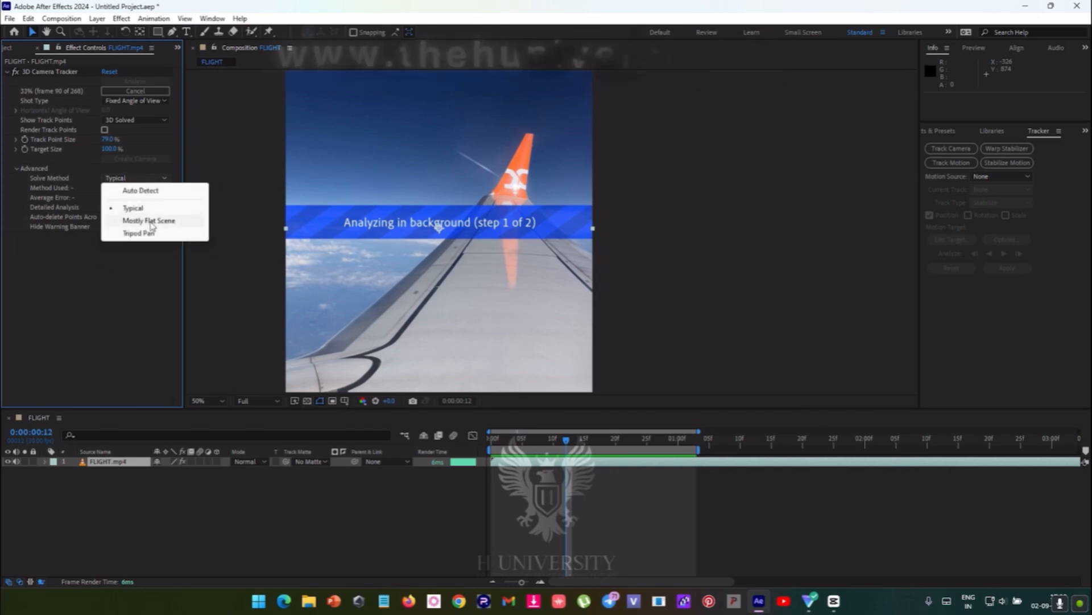
pyautogui.click(83, 353)
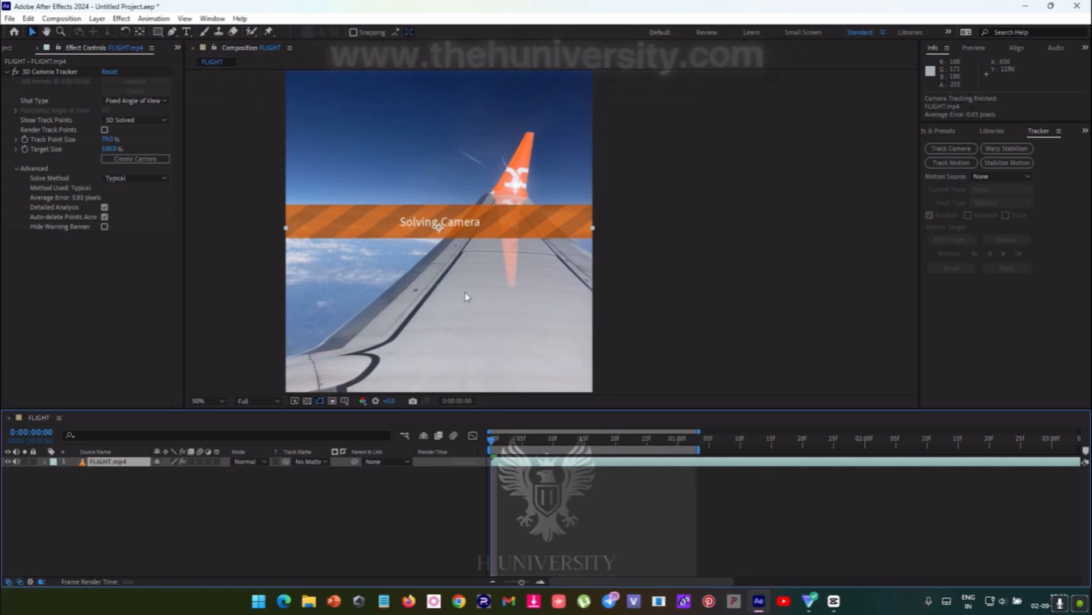
# - Set the Track Point Size to 117% and extend the work area to the end of the composition at 0:00:08:27
pyautogui.click(107, 142)
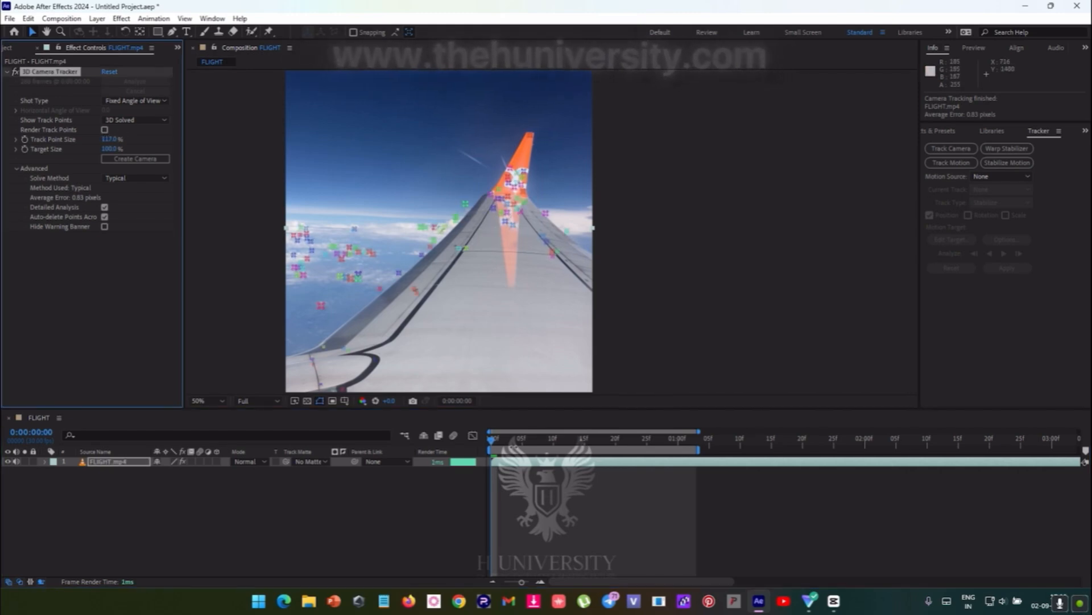
pyautogui.moveTo(508, 450); pyautogui.dragTo(902, 465)
pyautogui.press('-')
pyautogui.press('-')
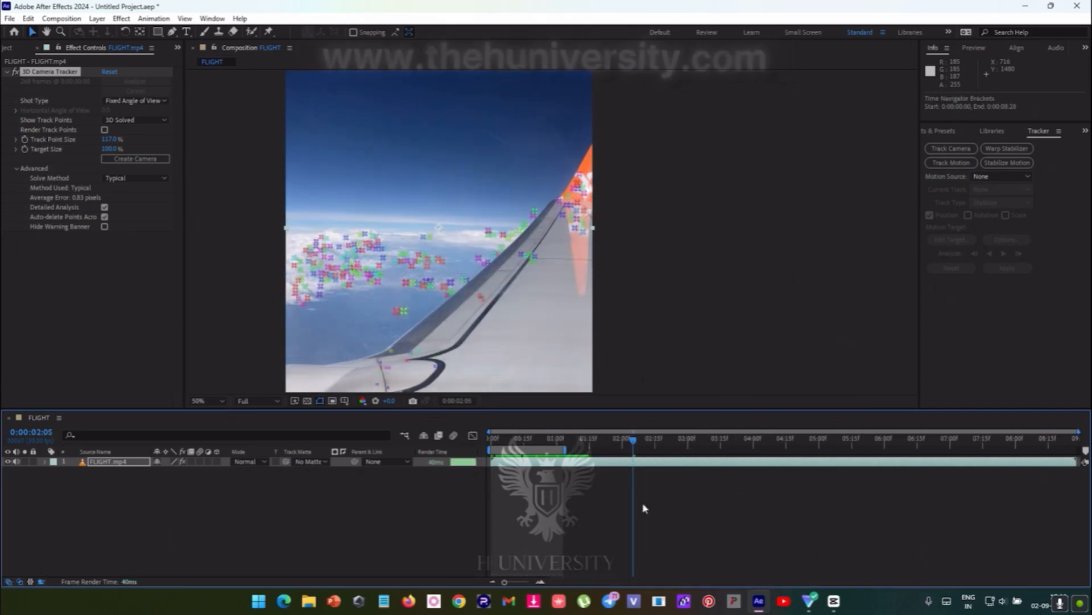
pyautogui.click(570, 452)
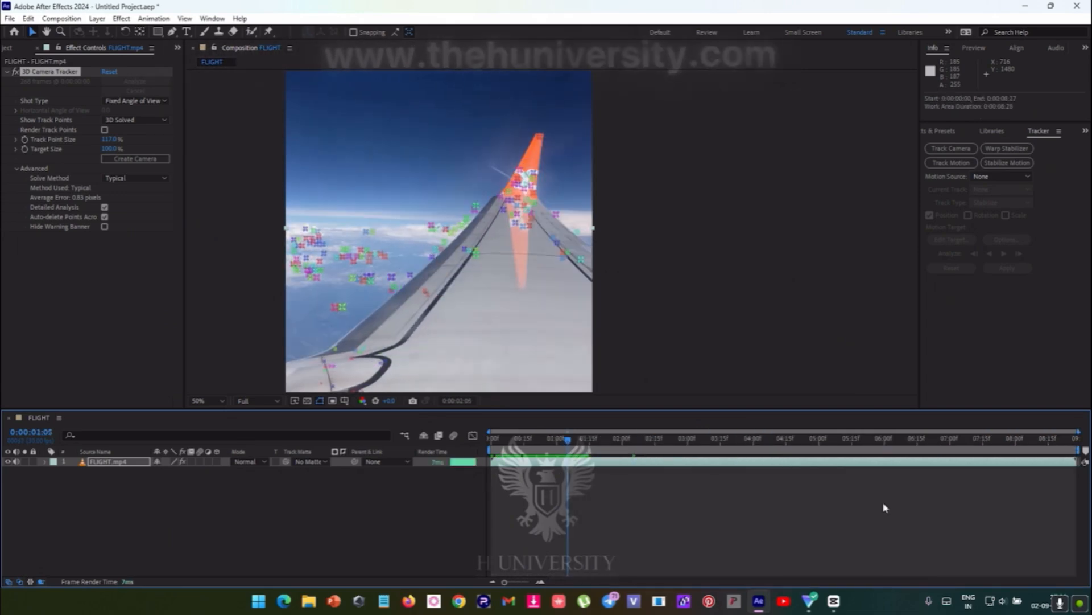
# - Move the playhead to 0:00:05:15 and examine the track points over the clouds
pyautogui.moveTo(548, 448); pyautogui.dragTo(851, 455)
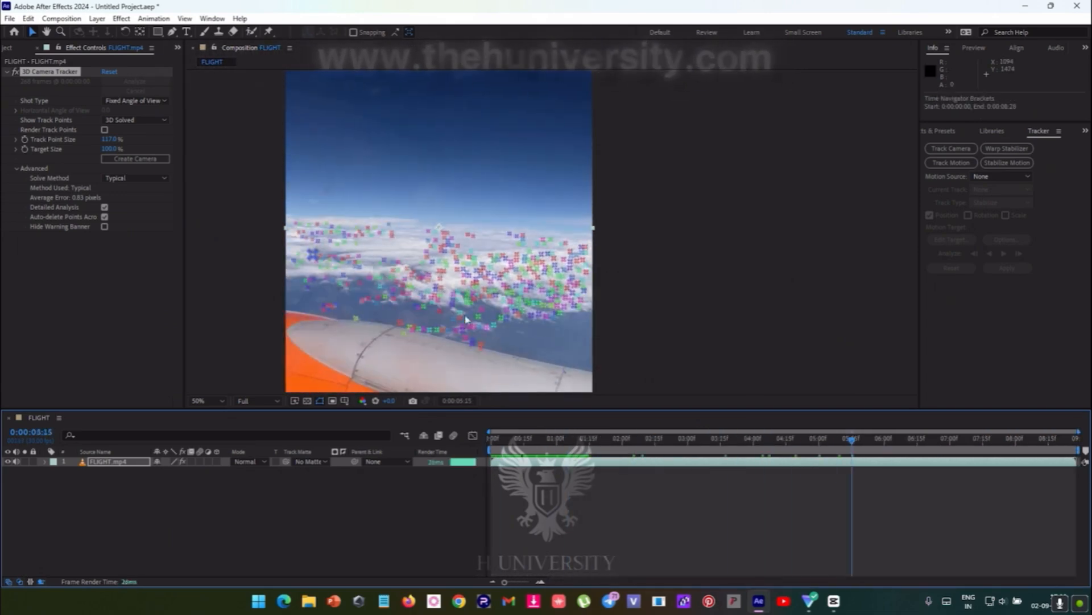
pyautogui.moveTo(461, 309); pyautogui.dragTo(583, 298)
pyautogui.press('v')
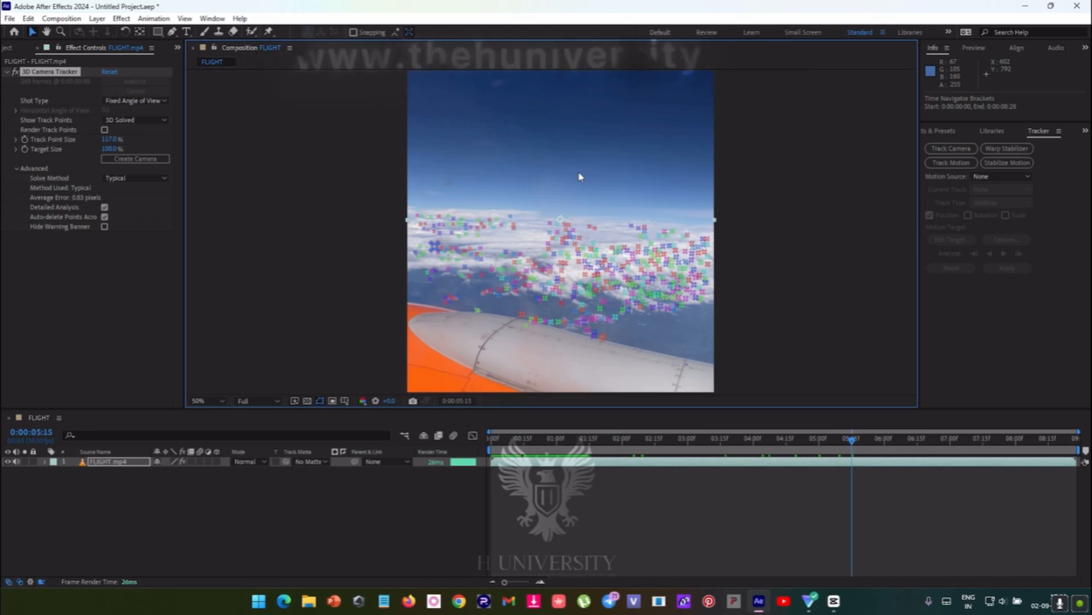
pyautogui.moveTo(578, 172); pyautogui.dragTo(514, 188)
pyautogui.press('v')
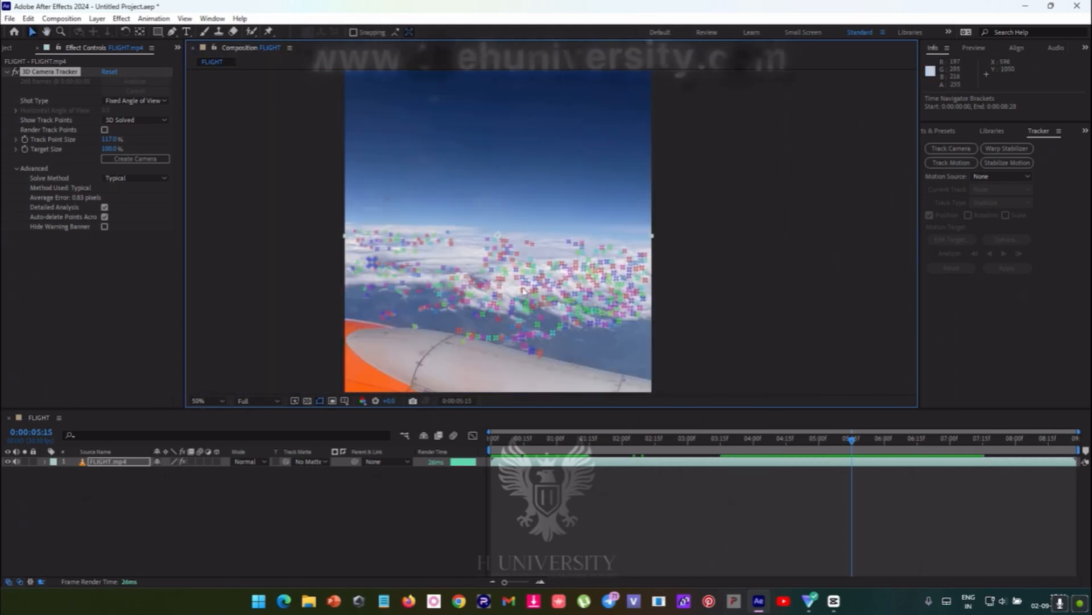
# - Inspect the track points at different magnifications and play the composition back from its start
pyautogui.scroll(2, 523, 290)
pyautogui.scroll(-4, 523, 289)
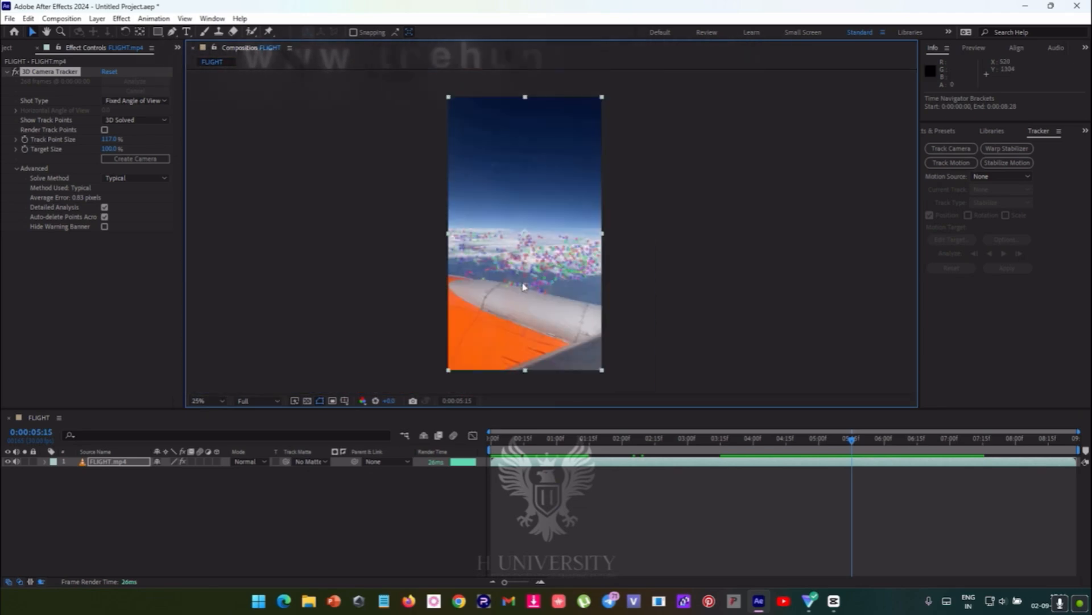
pyautogui.scroll(2, 524, 287)
pyautogui.scroll(-3, 524, 287)
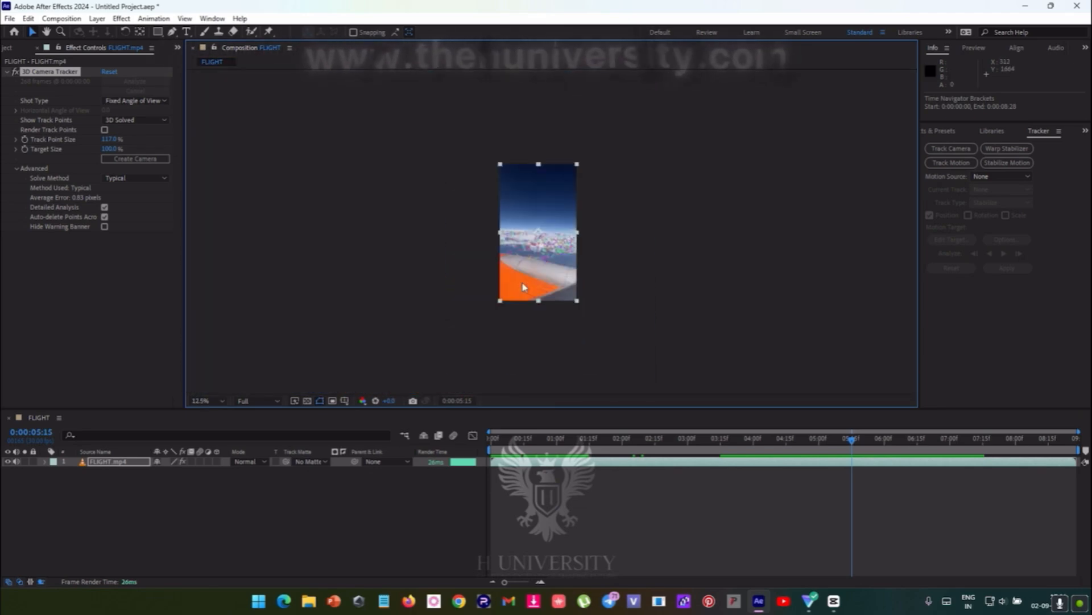
pyautogui.scroll(4, 524, 286)
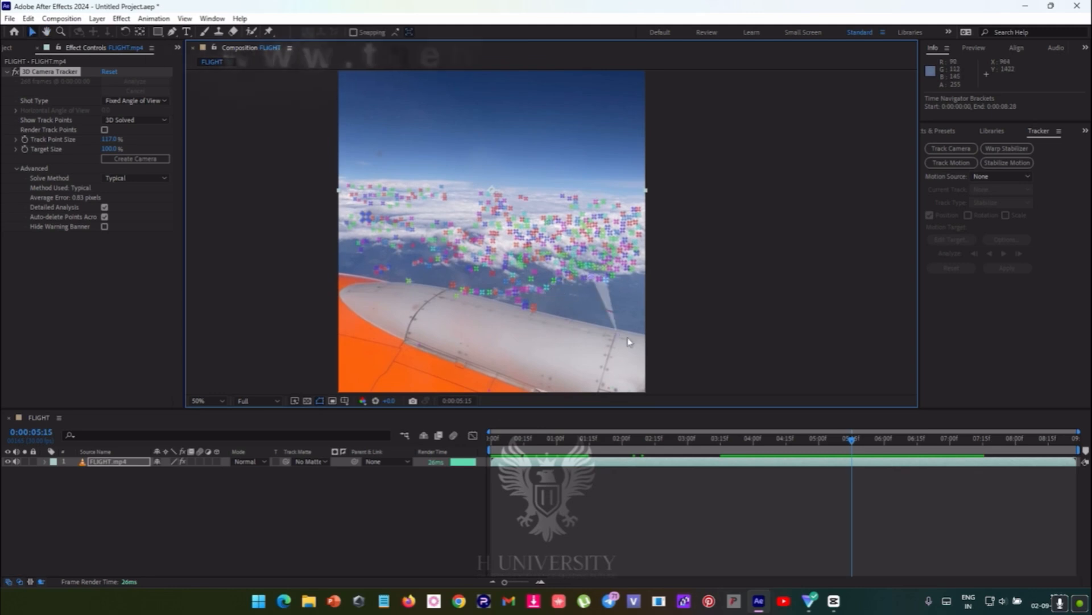
pyautogui.press('space')
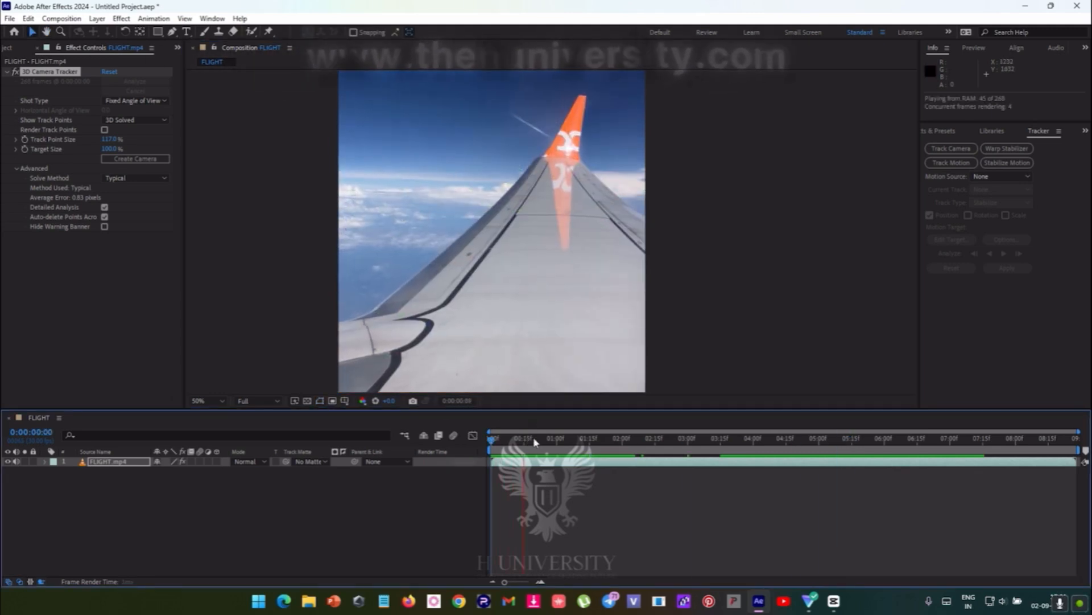
pyautogui.press('space')
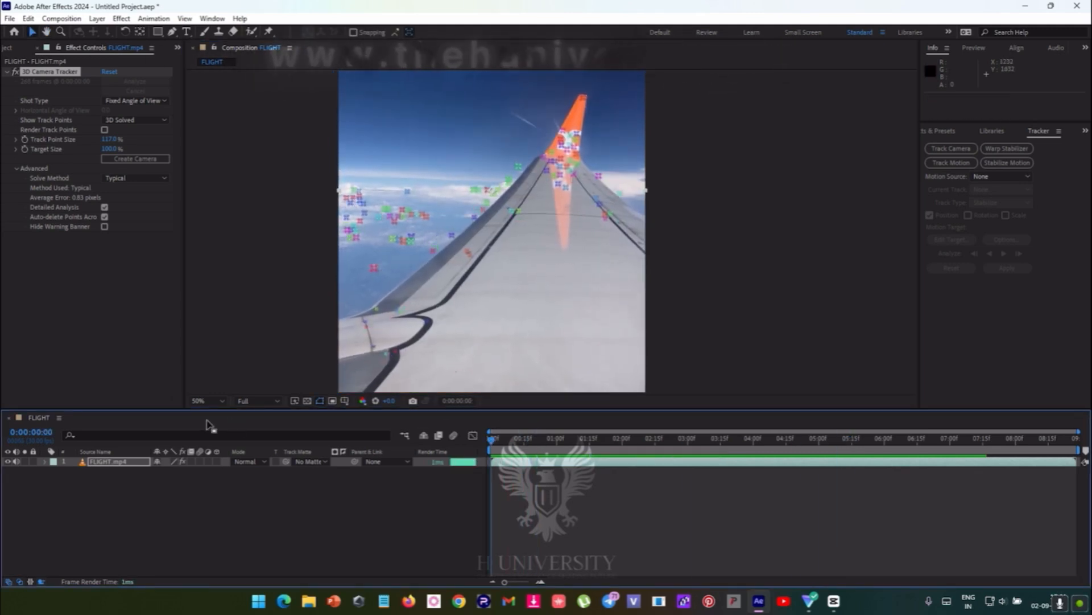
pyautogui.click(257, 400)
pyautogui.click(455, 474)
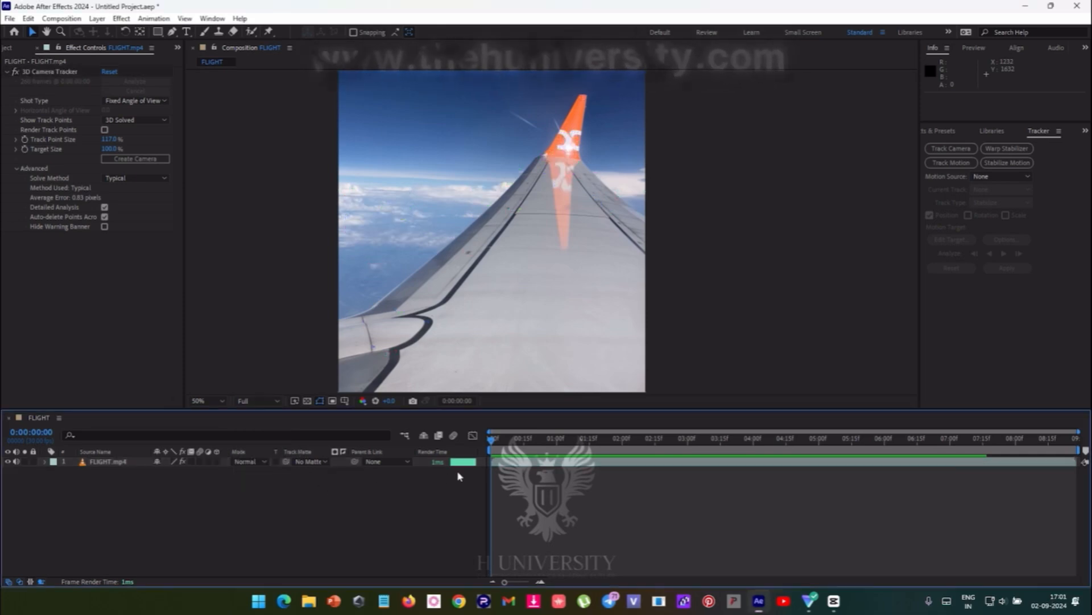
# - Move the playhead to 0:00:02:20 and set the 3D Camera Tracker's Track Point Size on FLIGHT.mp4 to 108%
pyautogui.moveTo(501, 442); pyautogui.dragTo(667, 444)
pyautogui.click(655, 461)
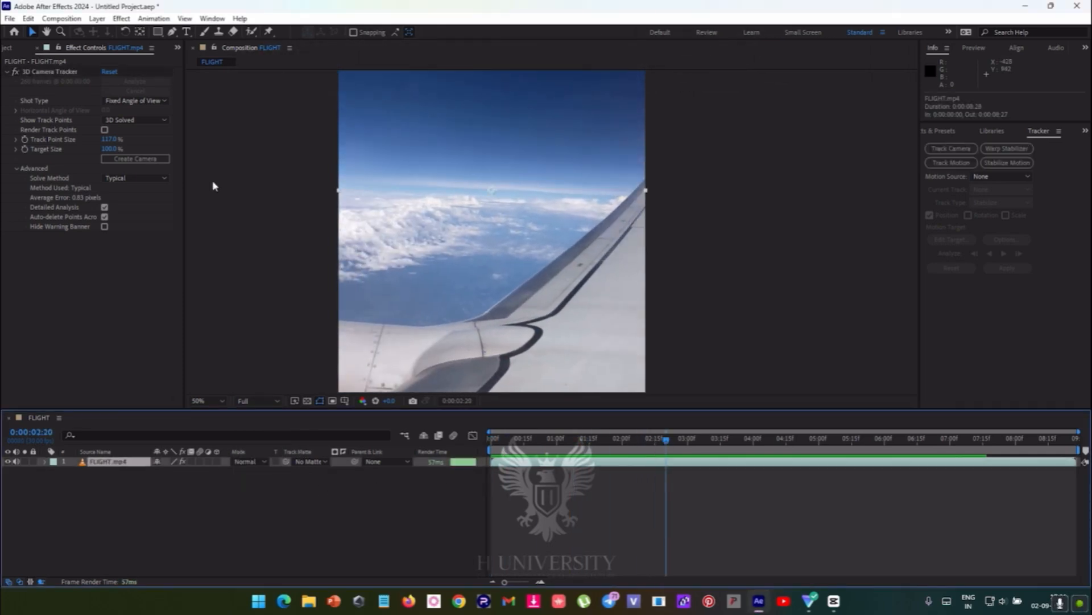
pyautogui.click(109, 140)
pyautogui.moveTo(108, 140); pyautogui.dragTo(96, 143)
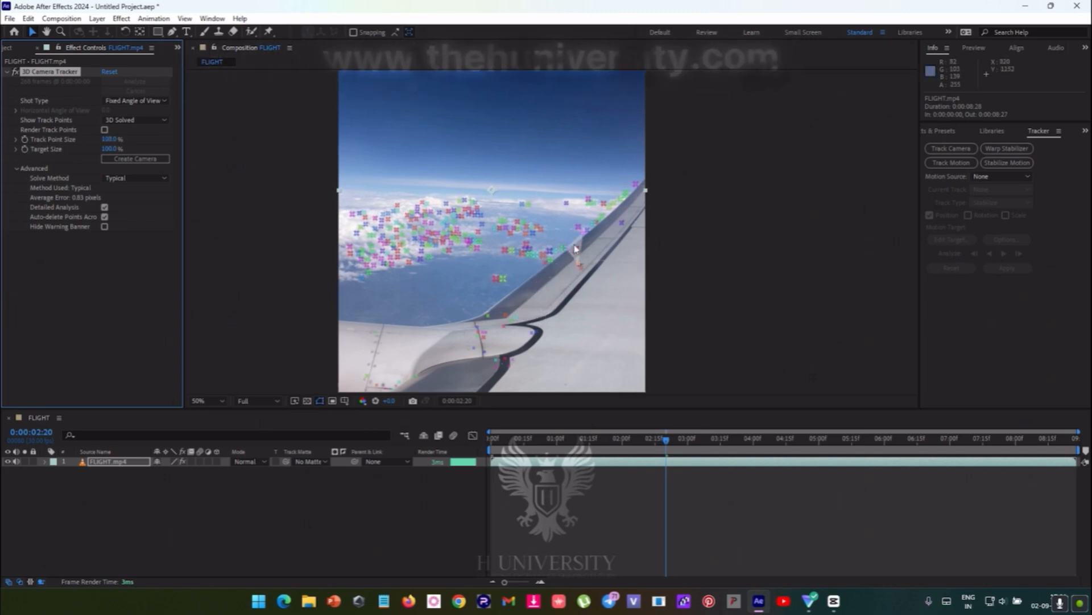
# - At 0:00:01:04, create a solid and camera from the group of track points on the orange winglet
pyautogui.moveTo(576, 248); pyautogui.dragTo(534, 246)
pyautogui.moveTo(655, 441); pyautogui.dragTo(566, 442)
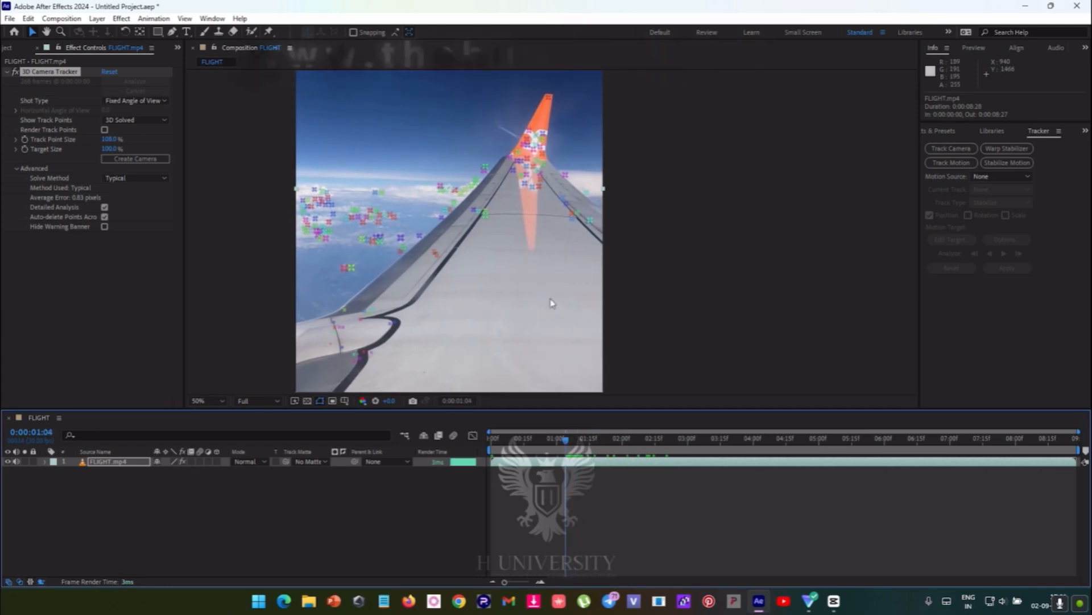
pyautogui.click(521, 152)
pyautogui.rightClick(518, 160)
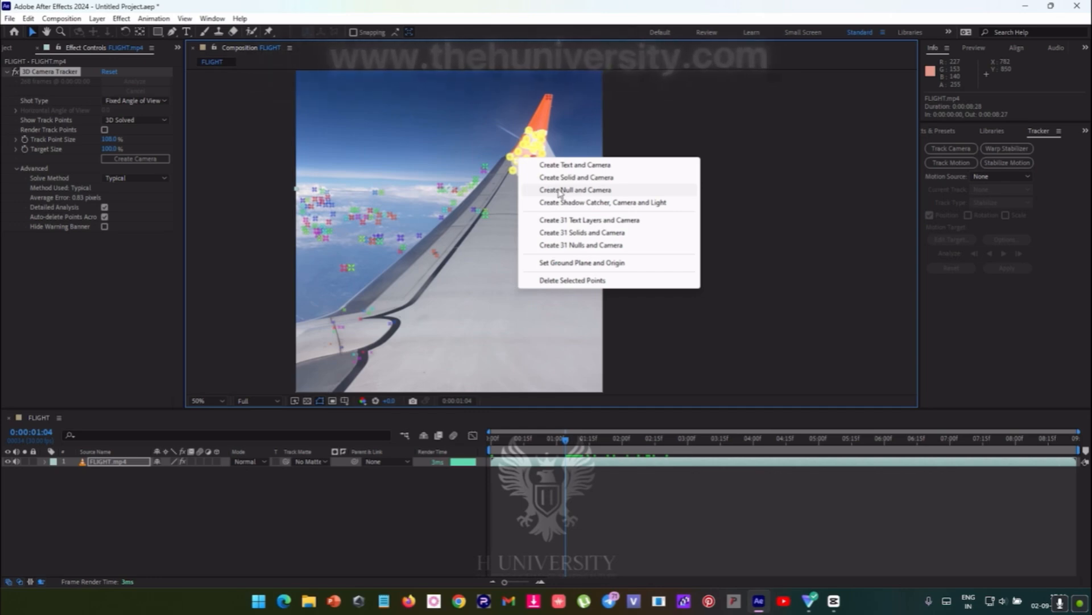
pyautogui.click(577, 178)
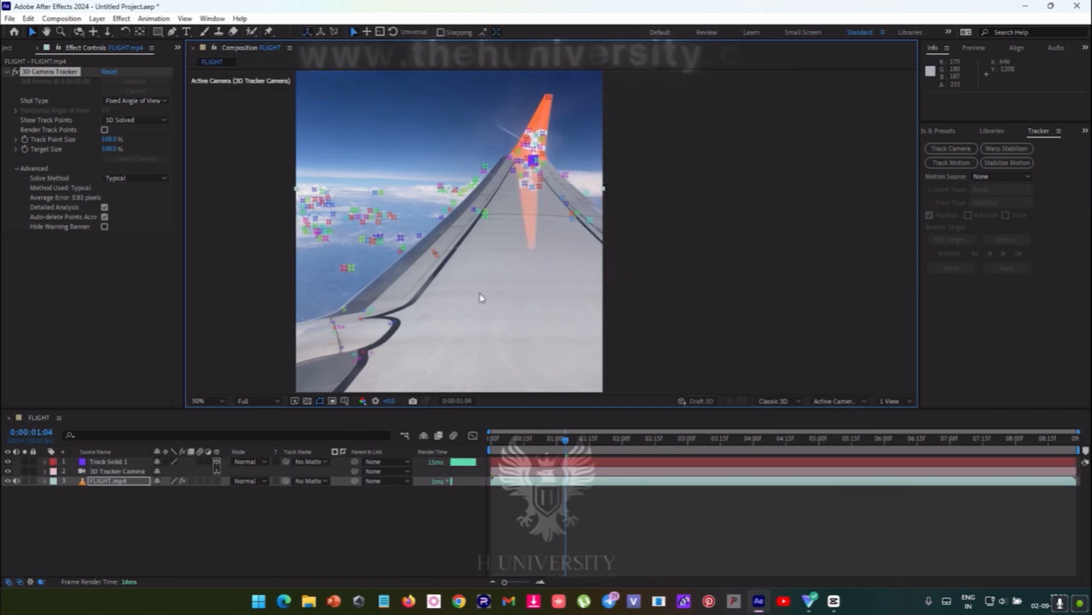
# - Return to the FLIGHT composition view and move the Track Solid 1 layer below the 3D Tracker Camera
pyautogui.doubleClick(108, 462)
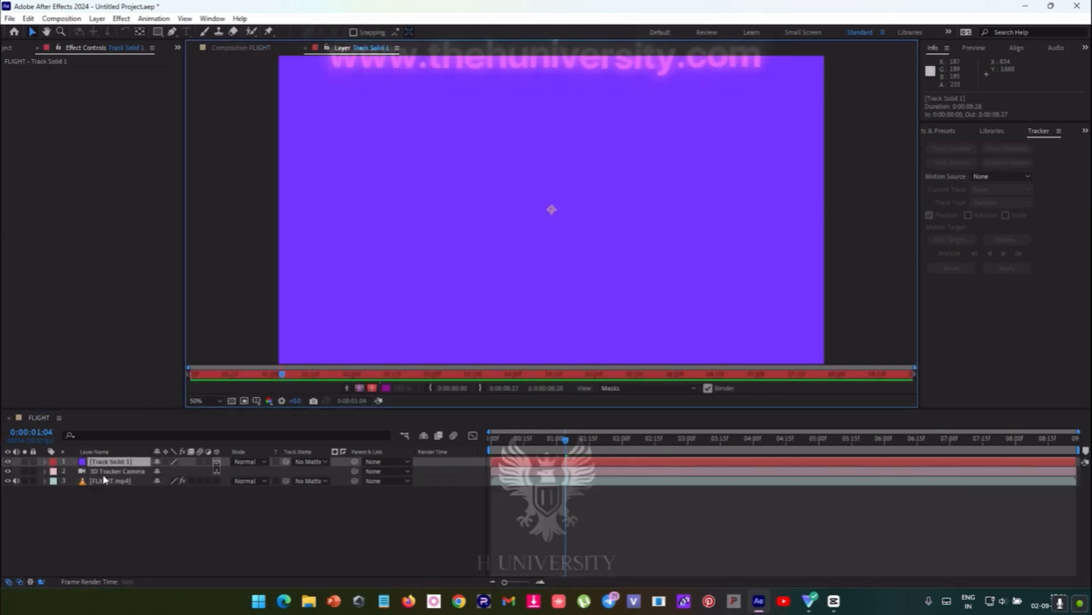
pyautogui.click(233, 48)
pyautogui.moveTo(107, 460); pyautogui.dragTo(105, 475)
pyautogui.rightClick(105, 473)
pyautogui.click(104, 487)
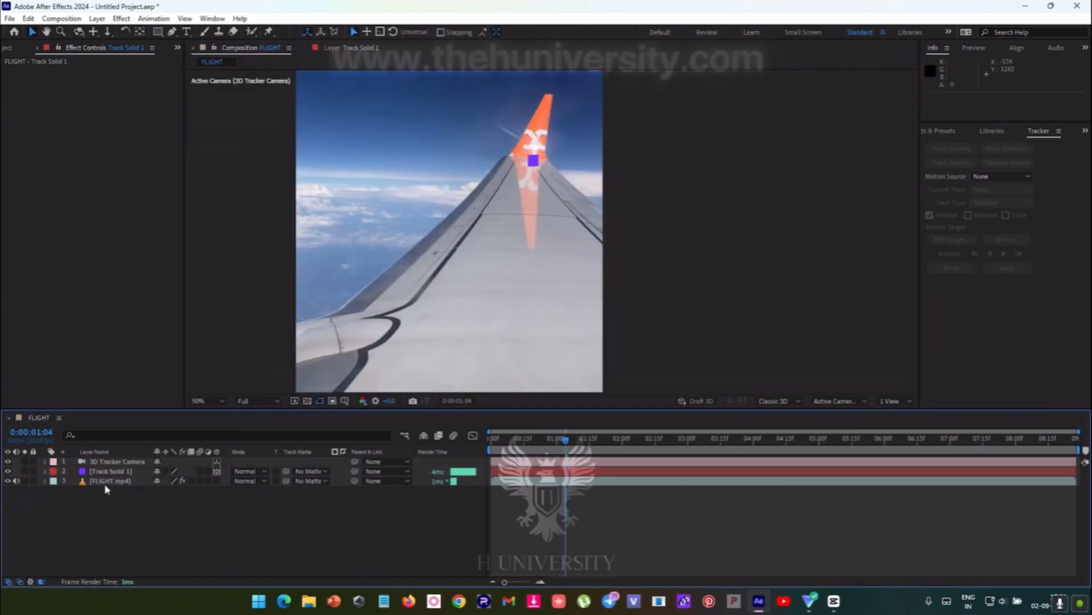
pyautogui.click(107, 472)
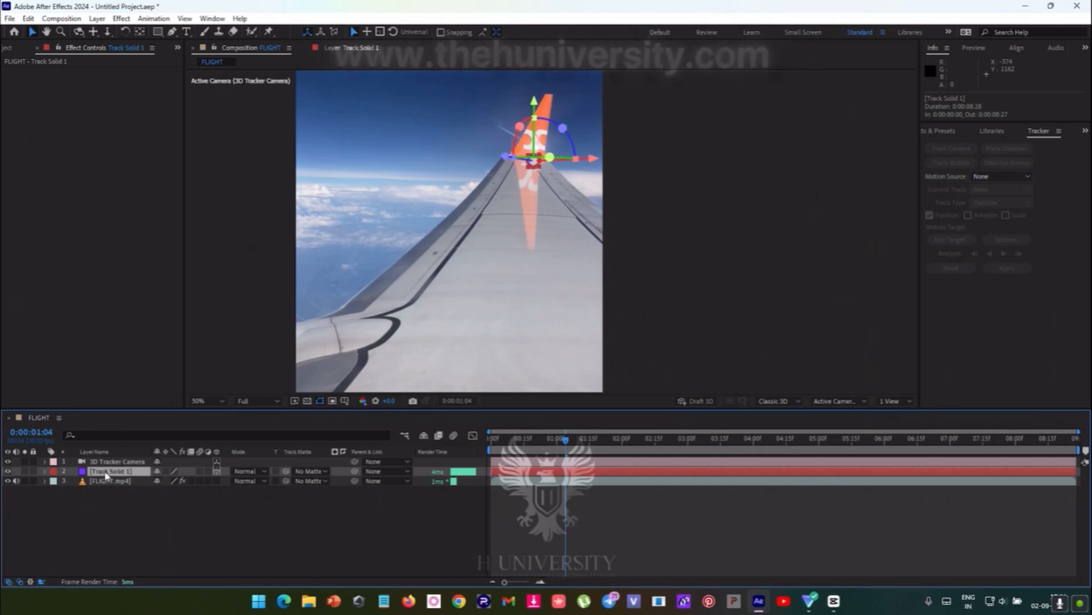
pyautogui.click(150, 520)
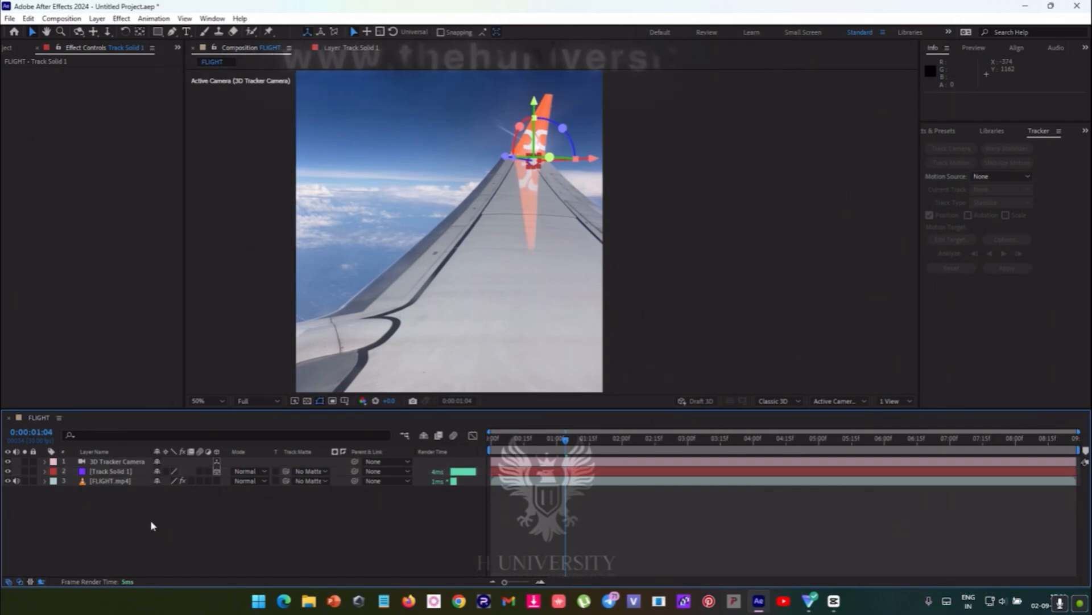
# - Pre-compose the Track Solid 1 layer, leaving all attributes in FLIGHT
pyautogui.click(125, 470)
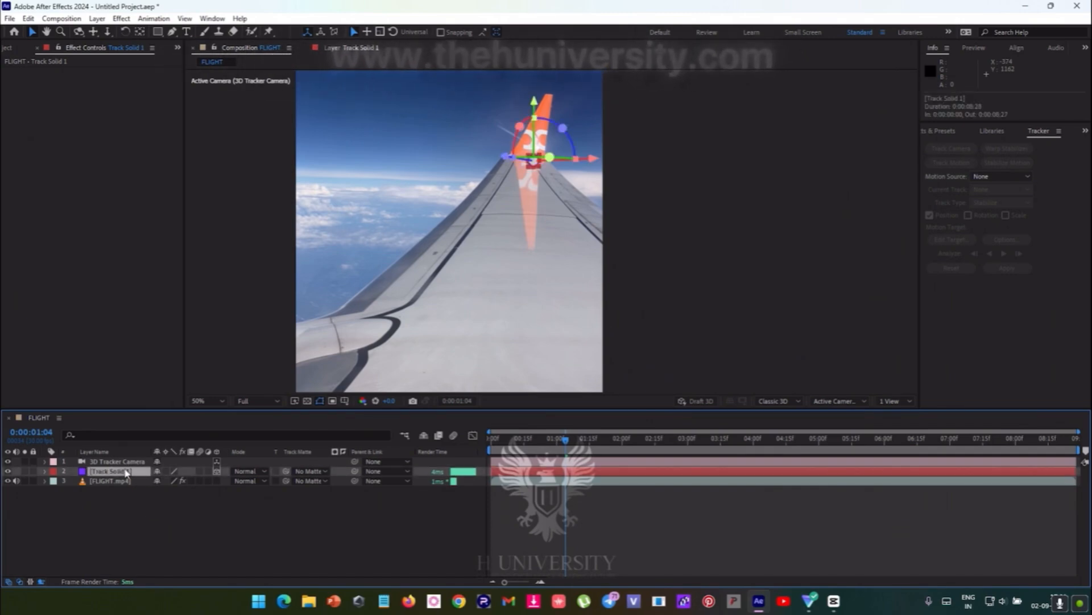
pyautogui.rightClick(126, 472)
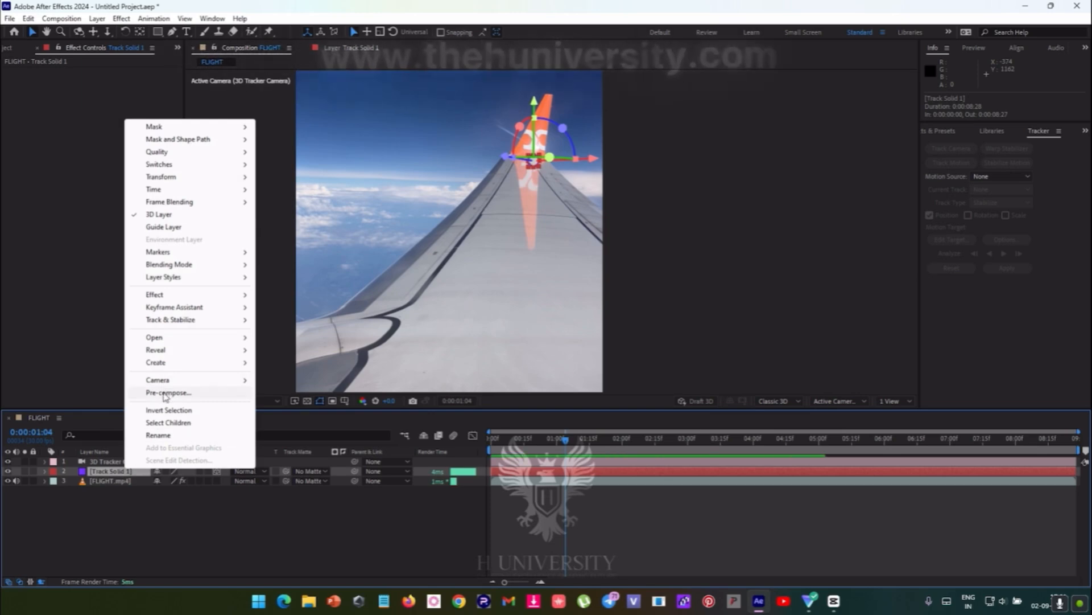
pyautogui.click(167, 393)
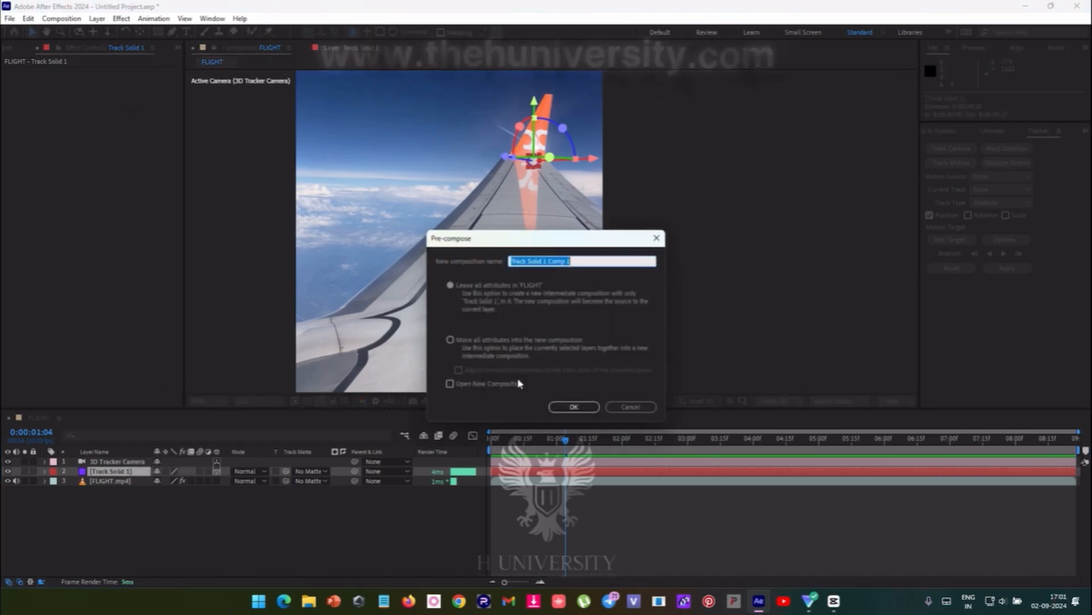
pyautogui.press('Return')
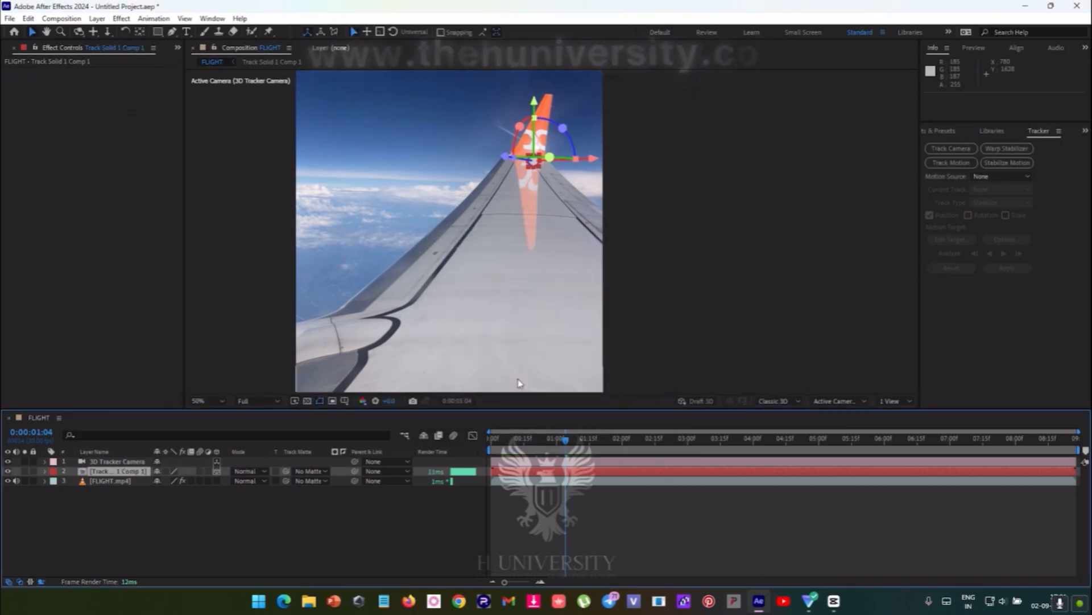
# - Reopen and cancel the Pre-compose dialog, and undo both the pre-composition and the layer reordering
pyautogui.rightClick(134, 474)
pyautogui.click(170, 392)
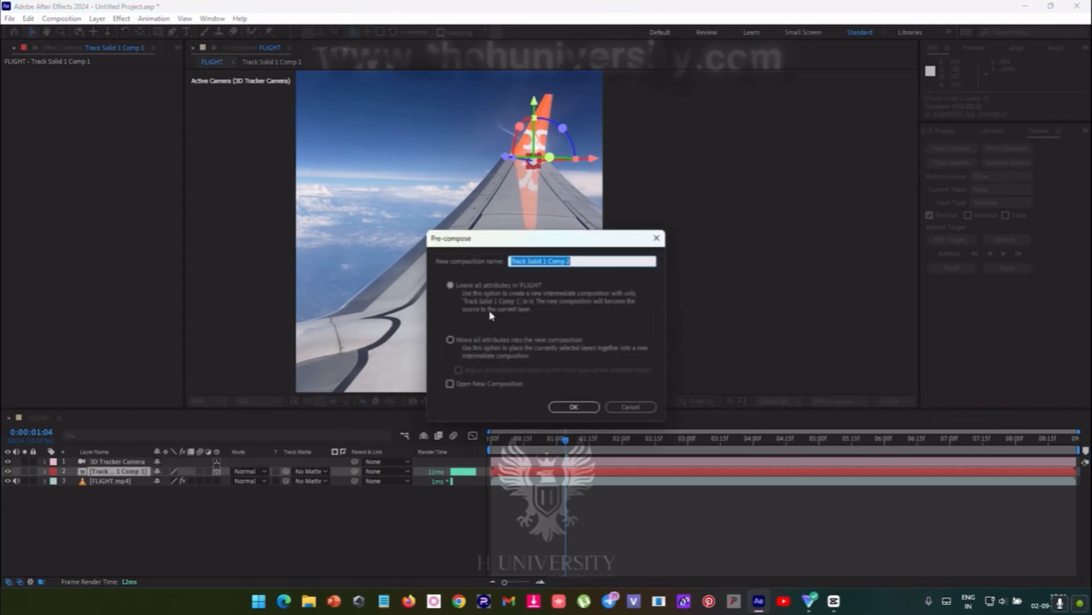
pyautogui.click(623, 406)
pyautogui.hotkey('ctrl', 'z')
pyautogui.hotkey('ctrl', 'z')
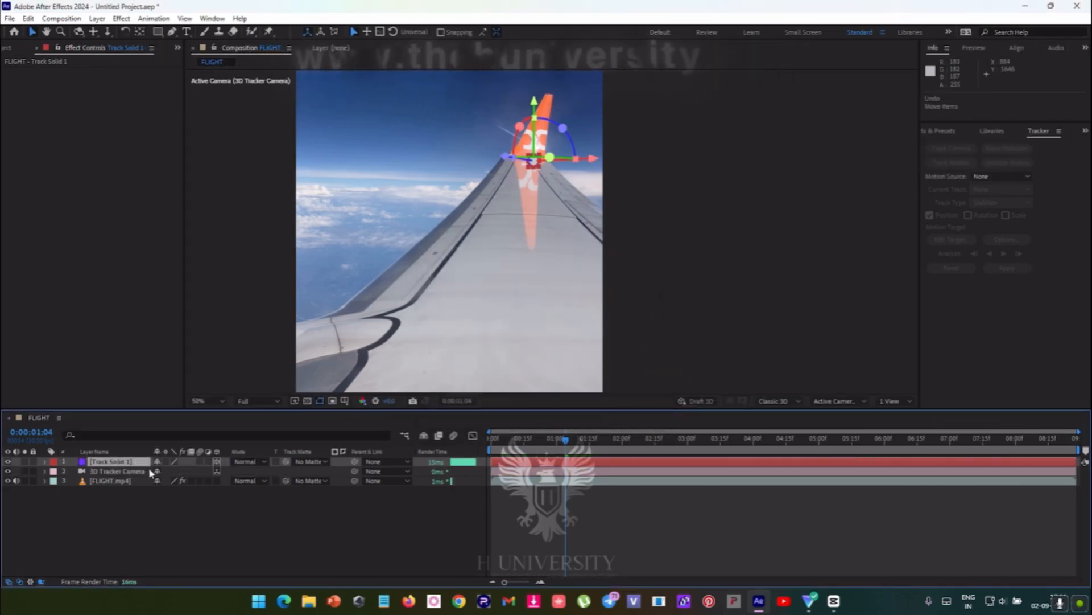
# - Place the Track Solid 1 layer between the 3D Tracker Camera and FLIGHT.mp4 layers
pyautogui.click(129, 464)
pyautogui.moveTo(129, 464); pyautogui.dragTo(127, 476)
# - Try pre-composing Track Solid 1 with all attributes left in FLIGHT, and undo it
pyautogui.rightClick(127, 474)
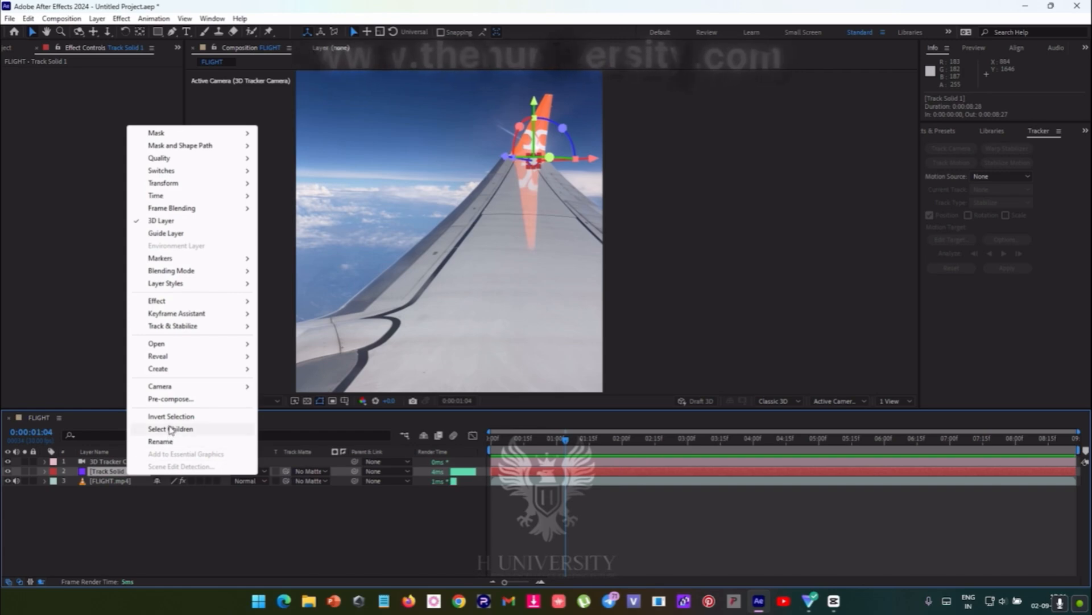
pyautogui.click(170, 399)
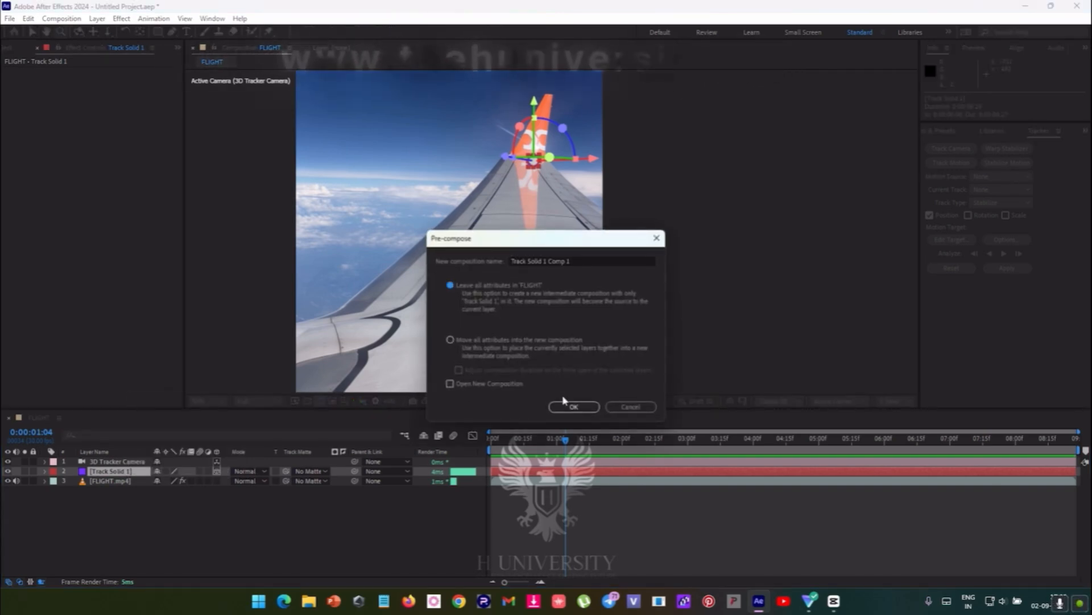
pyautogui.click(562, 403)
pyautogui.hotkey('ctrl', 'z')
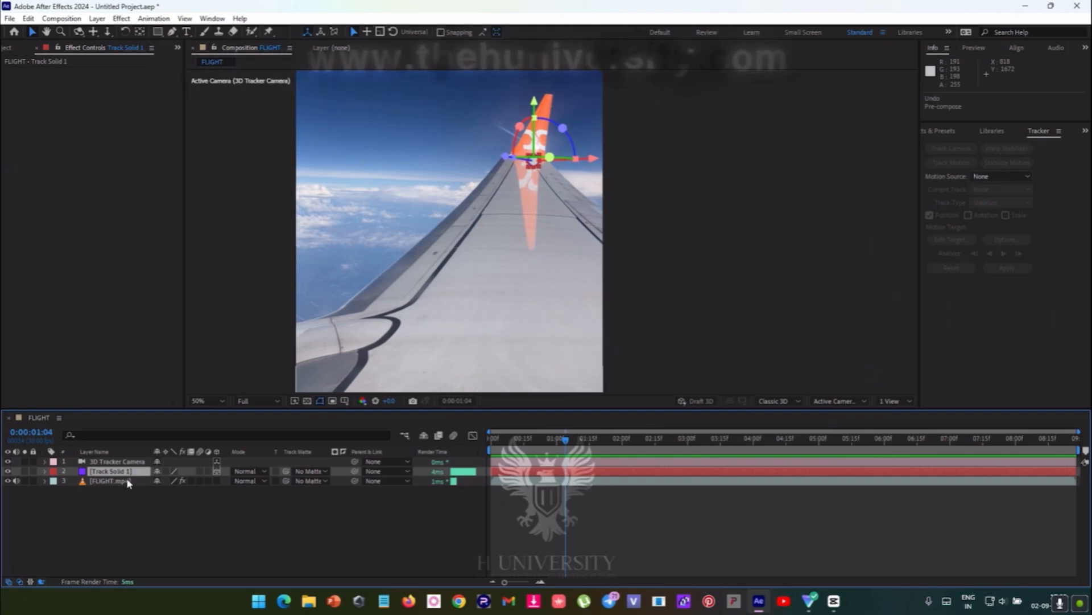
# - Pre-compose Track Solid 1 under the suggested name with the option to leave all attributes in FLIGHT
pyautogui.rightClick(126, 471)
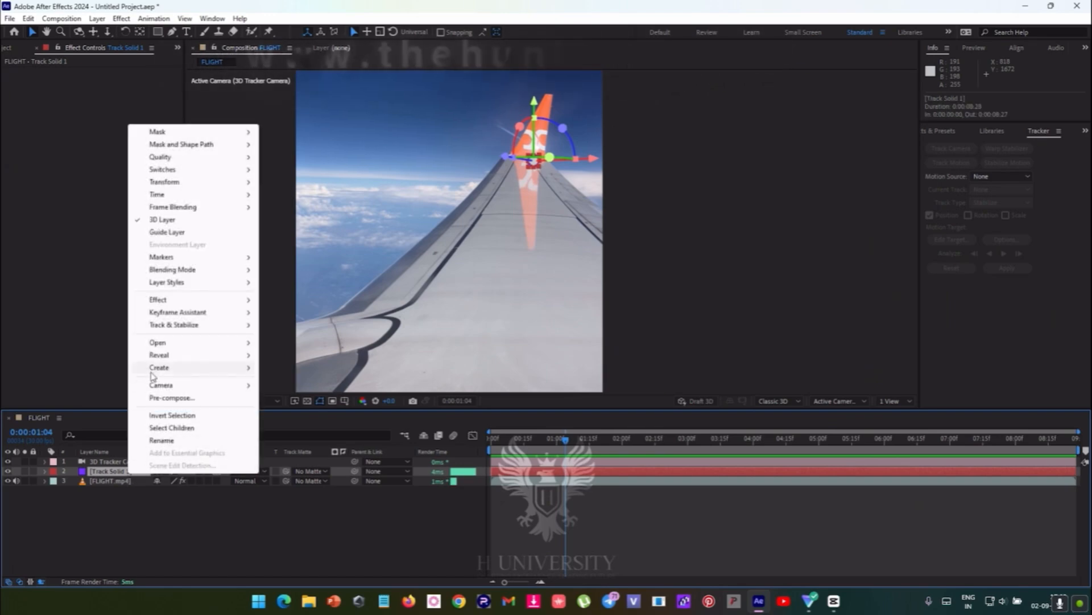
pyautogui.click(145, 398)
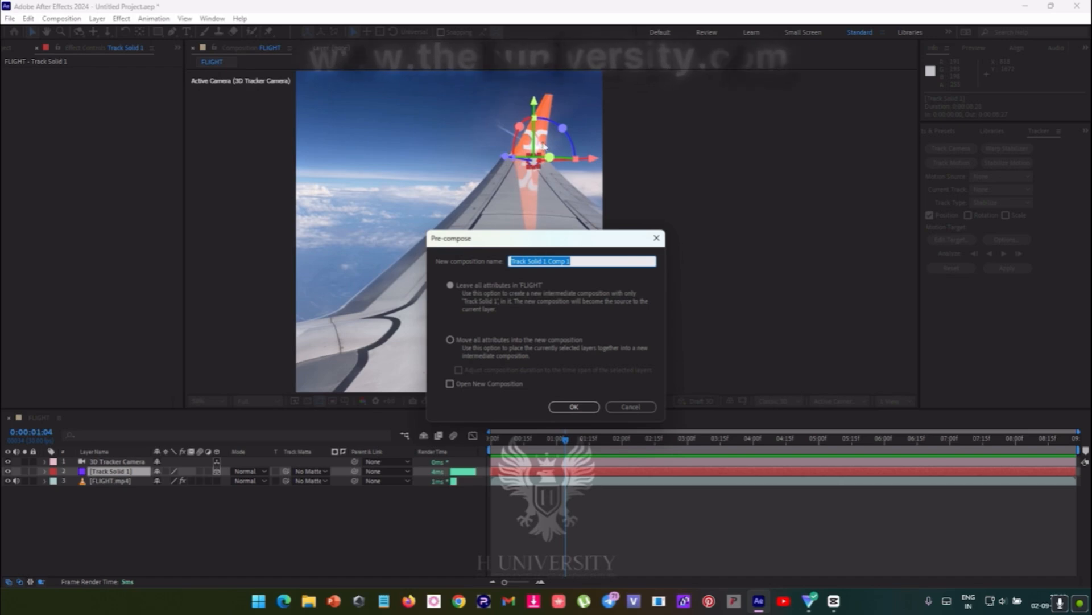
pyautogui.click(575, 407)
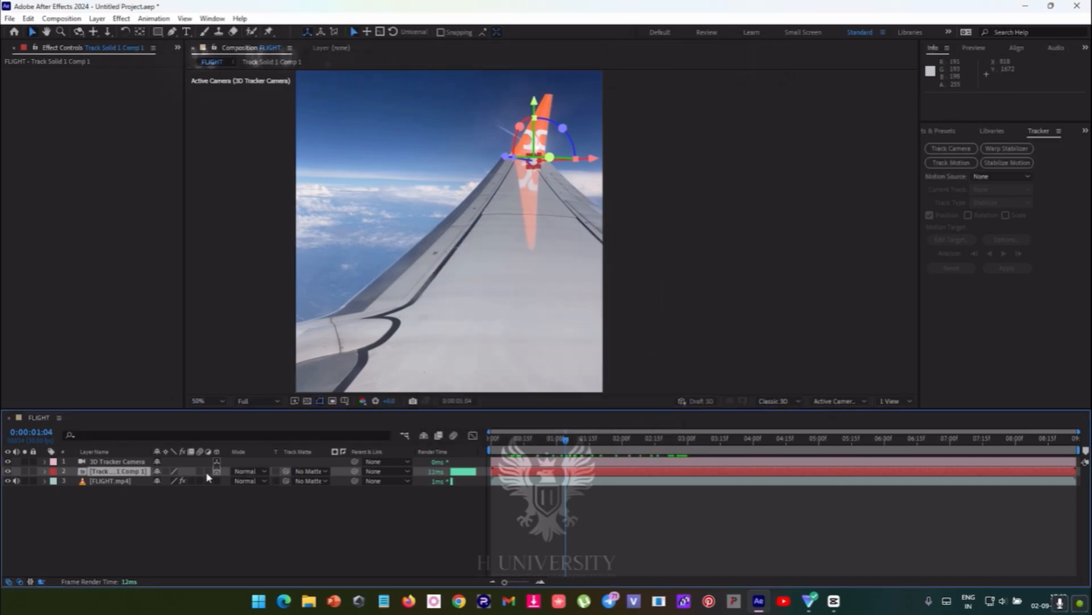
# - Scale the pre-composed solid to about 450% and rotate it over the winglet to an orientation of about 6°, 10°, 4°
pyautogui.press('s')
pyautogui.moveTo(174, 481); pyautogui.dragTo(387, 478)
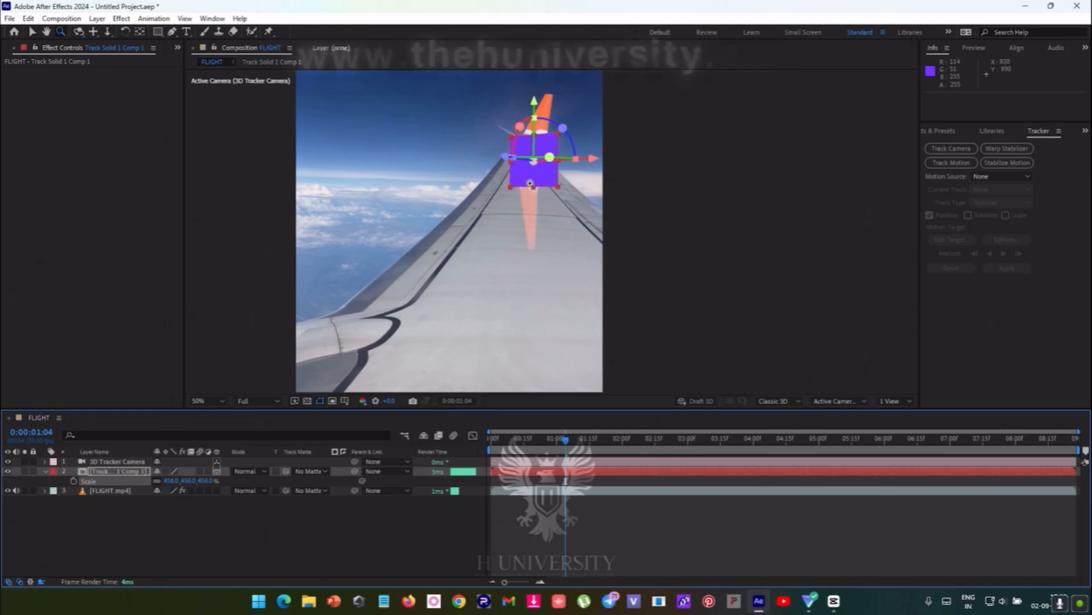
pyautogui.click(551, 134)
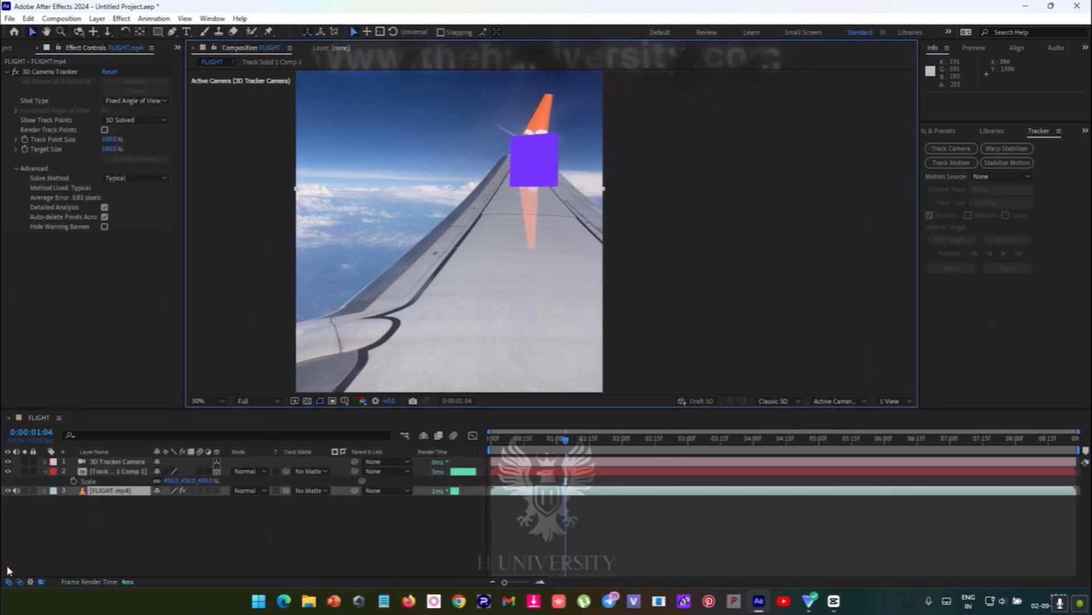
pyautogui.click(95, 472)
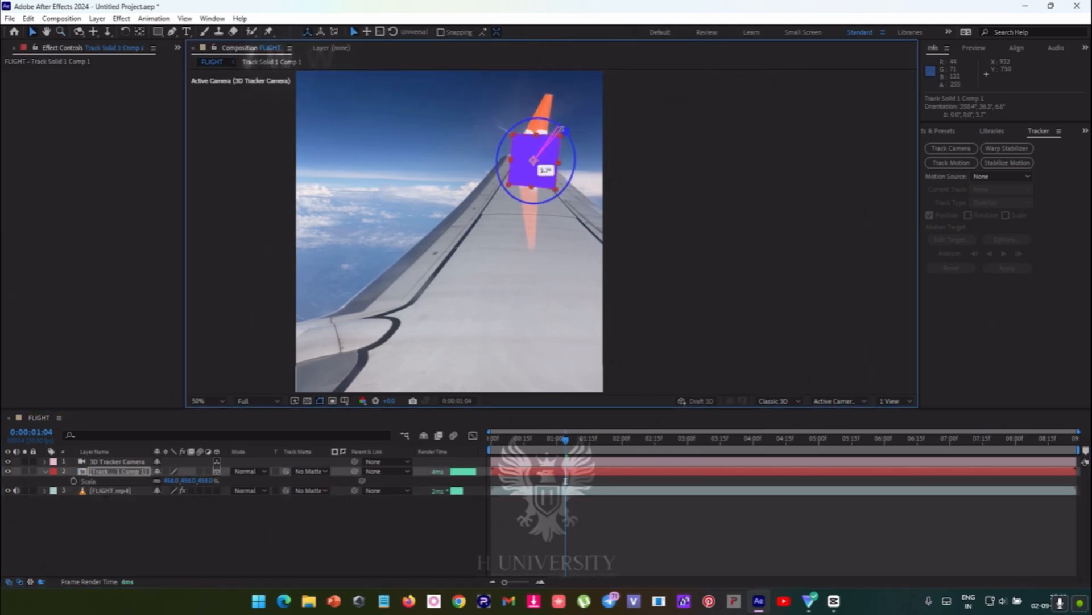
pyautogui.moveTo(551, 160); pyautogui.dragTo(537, 130)
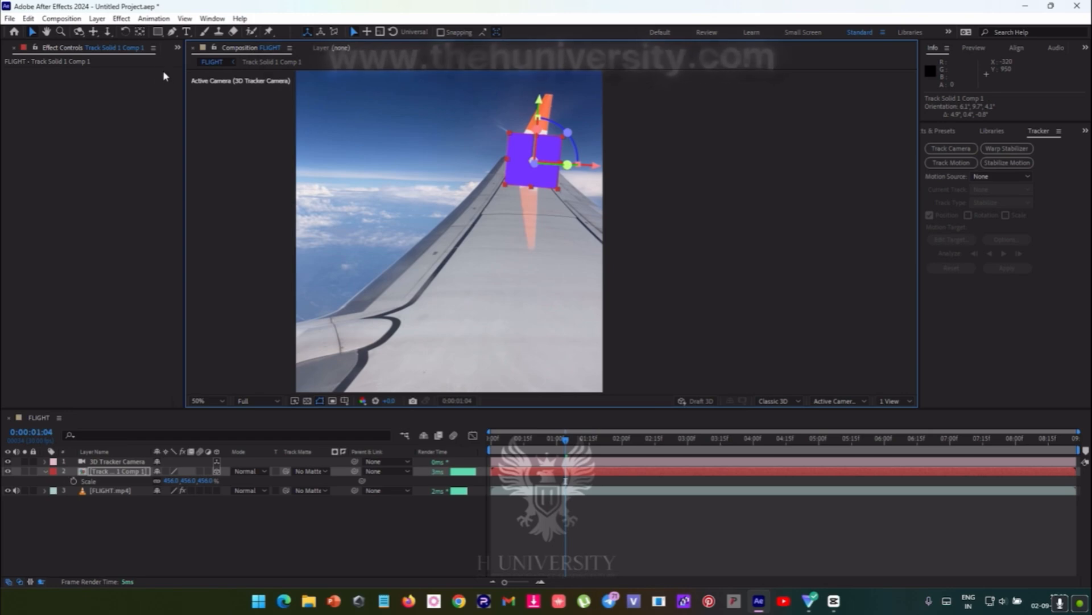
# - Import the H University logo.png image from the LOGOS folder into the project
pyautogui.click(177, 48)
pyautogui.click(204, 62)
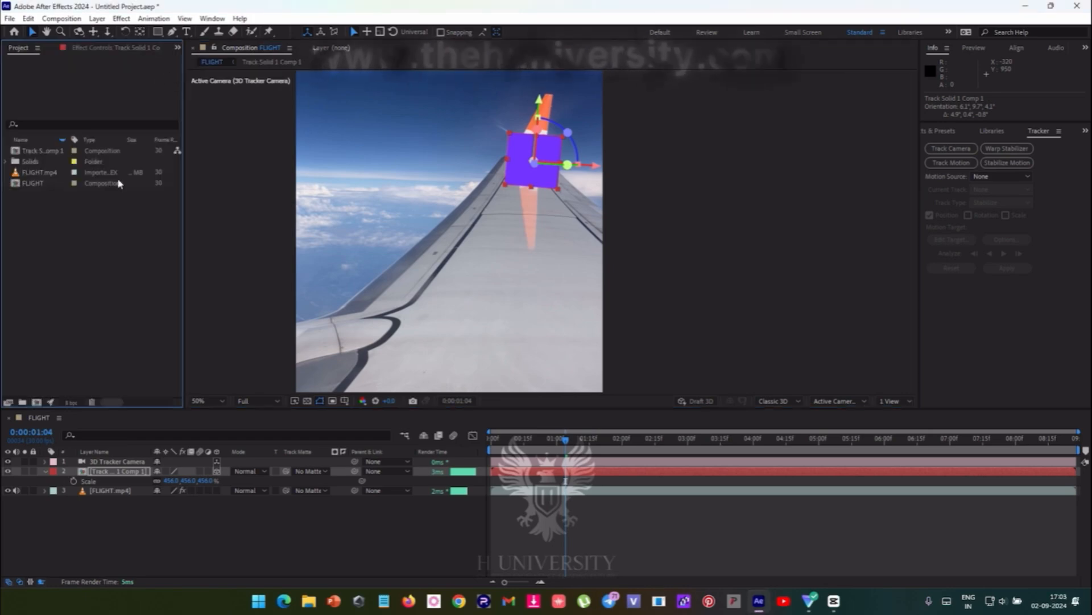
pyautogui.doubleClick(103, 244)
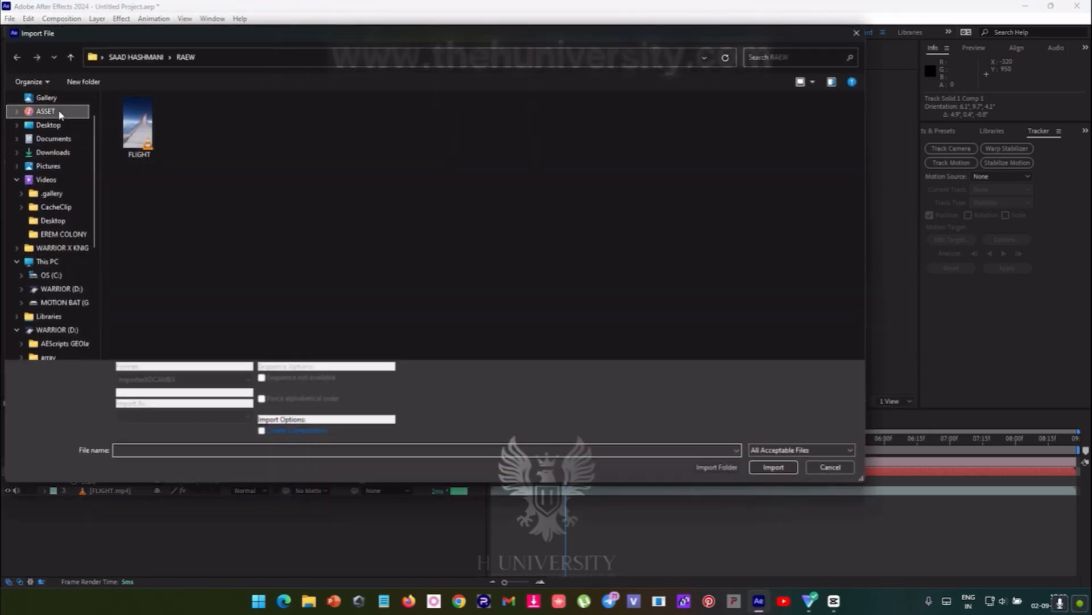
pyautogui.click(61, 112)
pyautogui.click(47, 98)
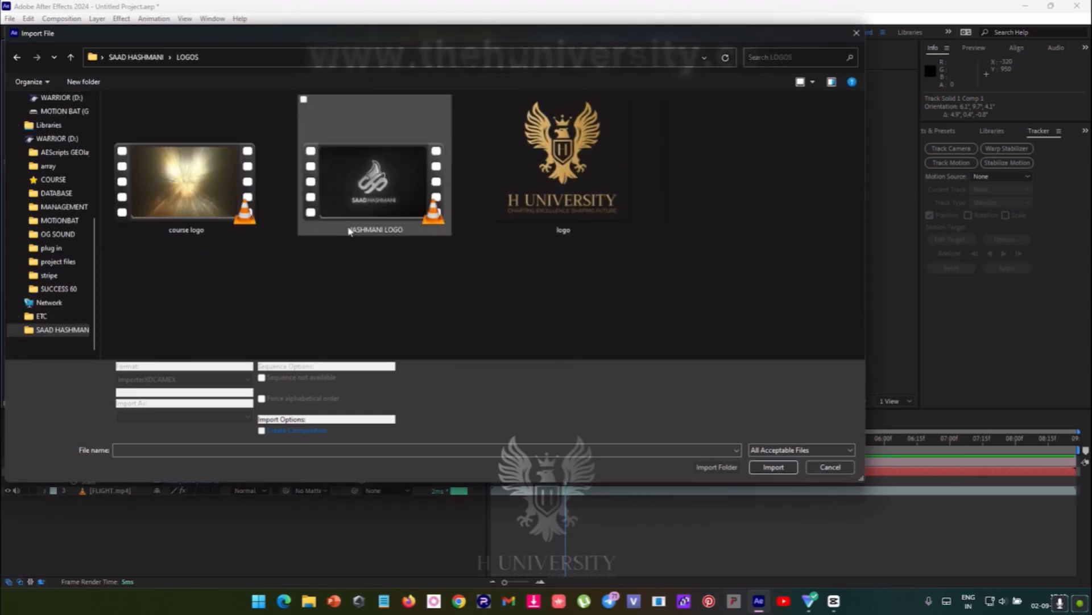
pyautogui.click(563, 165)
pyautogui.click(773, 466)
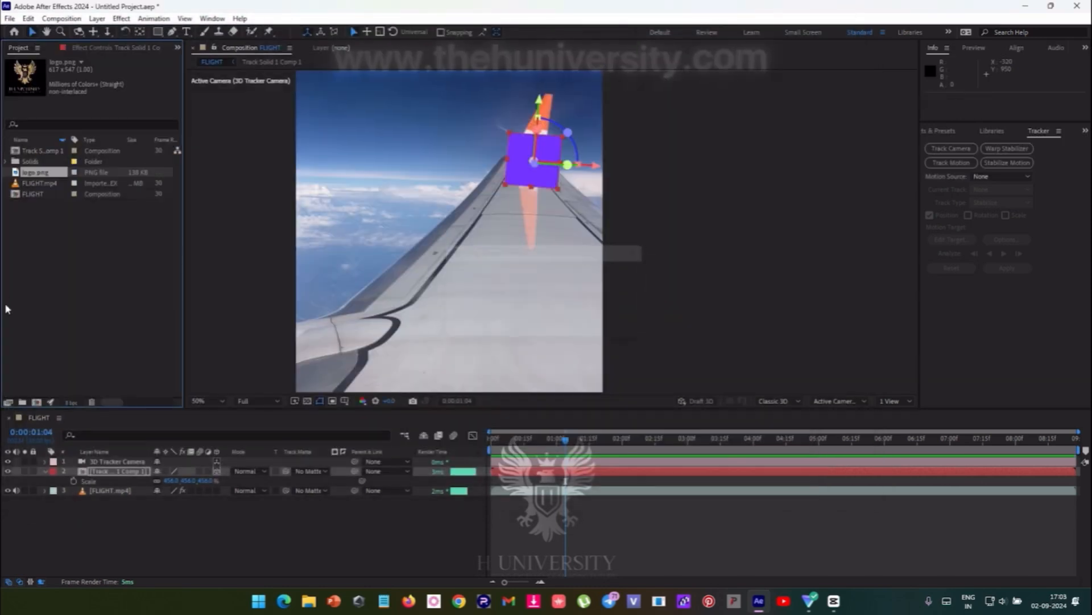
# - Open the pre-composed solid's composition, place logo.png above Track Solid 1 and scale the logo to about 233%
pyautogui.moveTo(36, 172)
pyautogui.mouseDown()
pyautogui.moveTo(80, 478)
pyautogui.moveTo(78, 270)
pyautogui.moveTo(34, 166)
pyautogui.mouseUp()
pyautogui.doubleClick(82, 474)
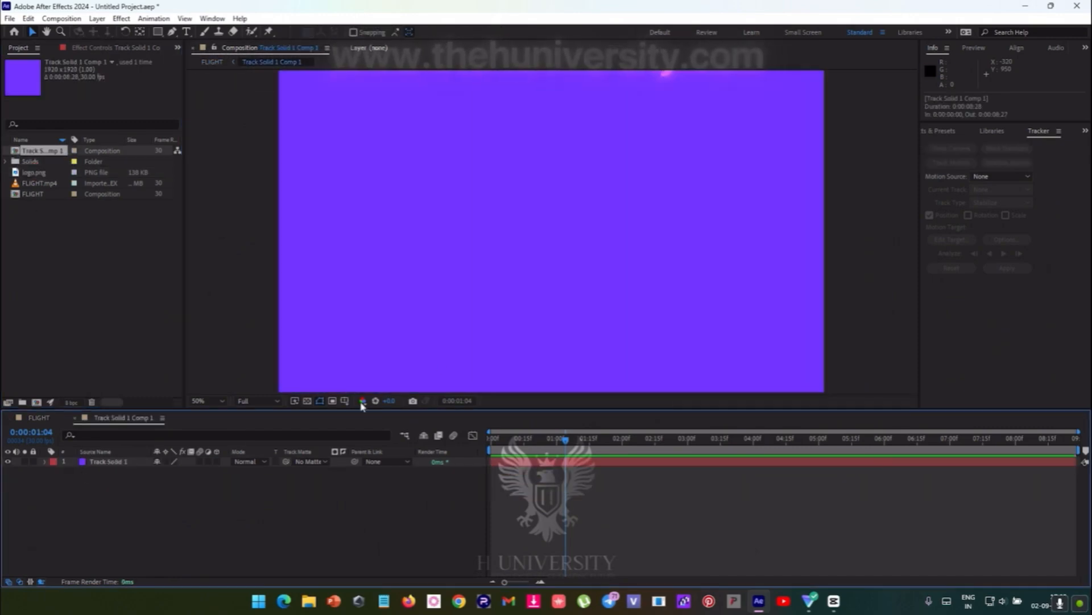
pyautogui.moveTo(46, 153); pyautogui.dragTo(82, 405)
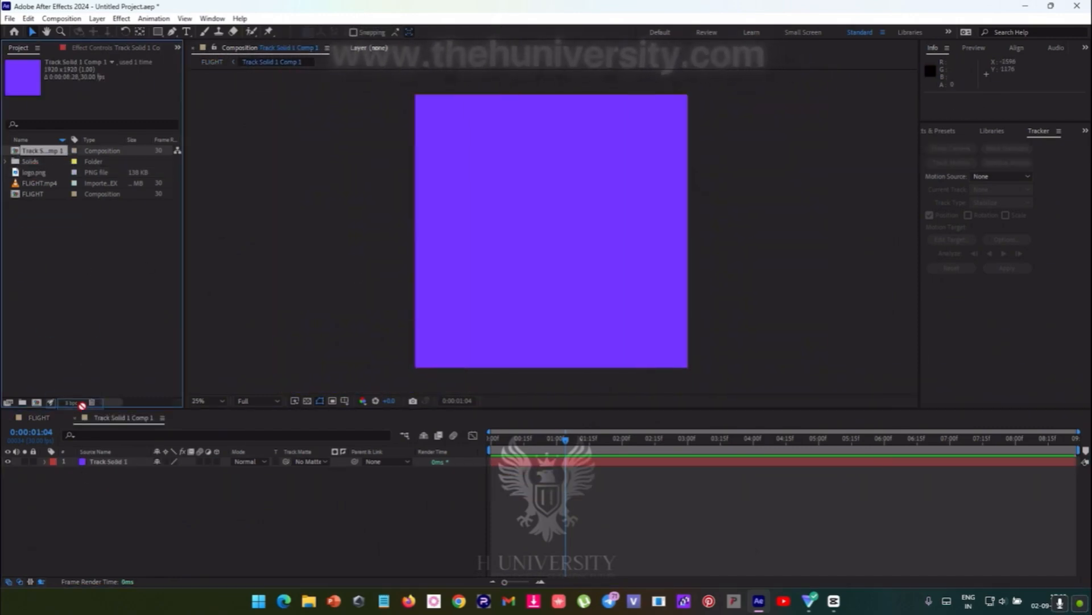
pyautogui.moveTo(88, 465); pyautogui.dragTo(85, 471)
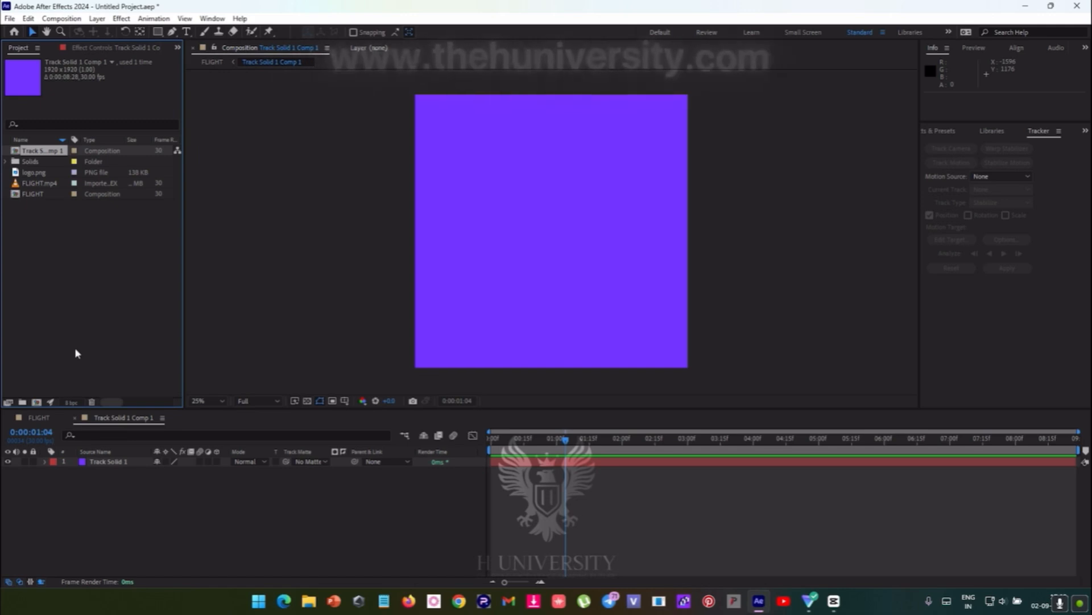
pyautogui.moveTo(39, 173); pyautogui.dragTo(224, 471)
pyautogui.press('s')
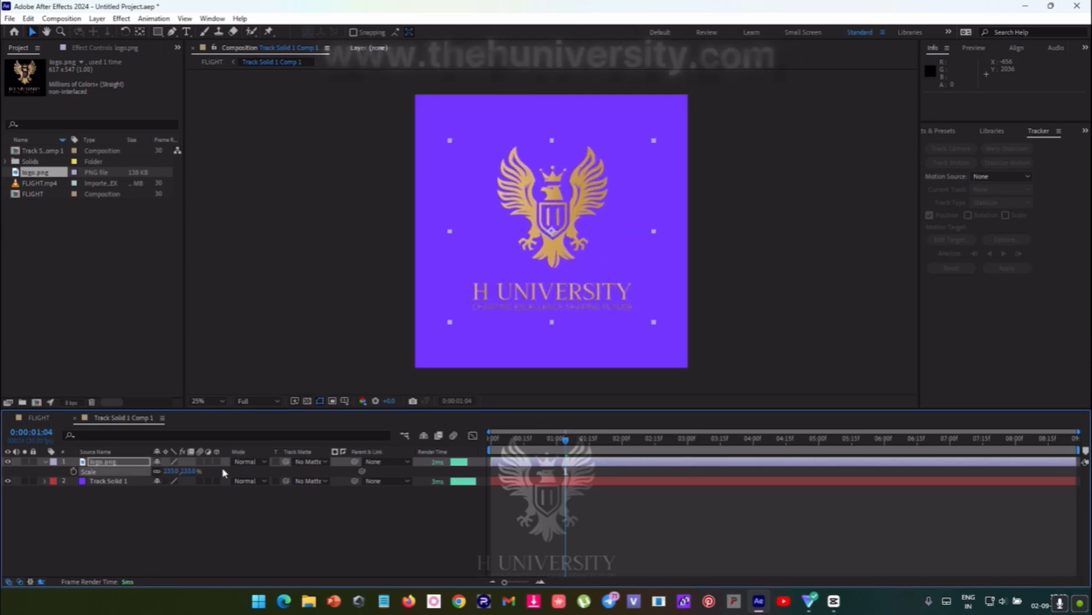
# - Try drawing rectangular masks on the logo that cut off its tagline, and undo them together with the logo scaling
pyautogui.click(126, 464)
pyautogui.click(158, 31)
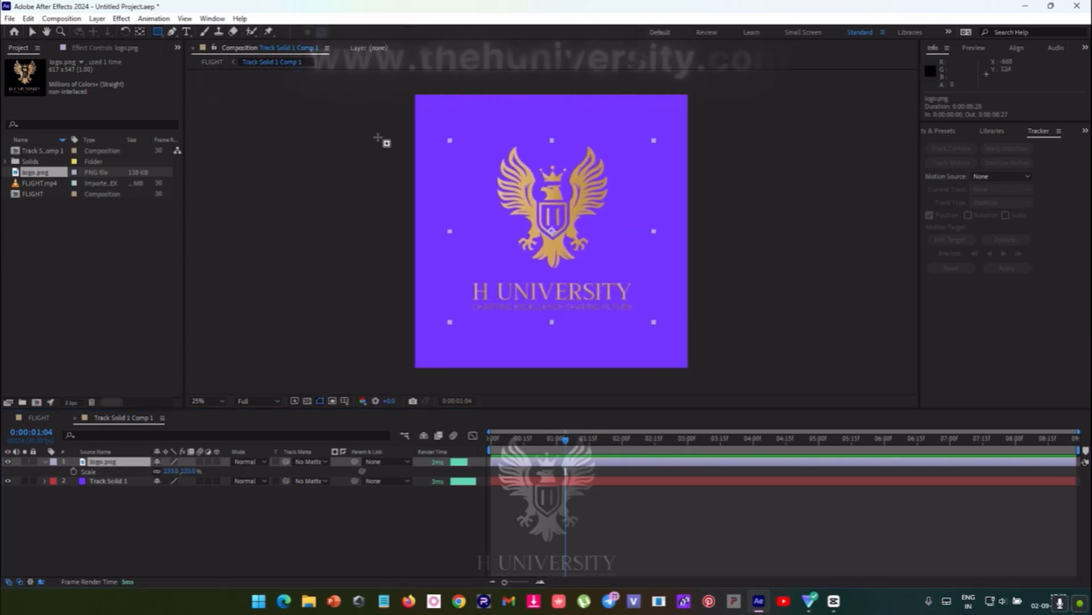
pyautogui.moveTo(427, 110); pyautogui.dragTo(678, 302)
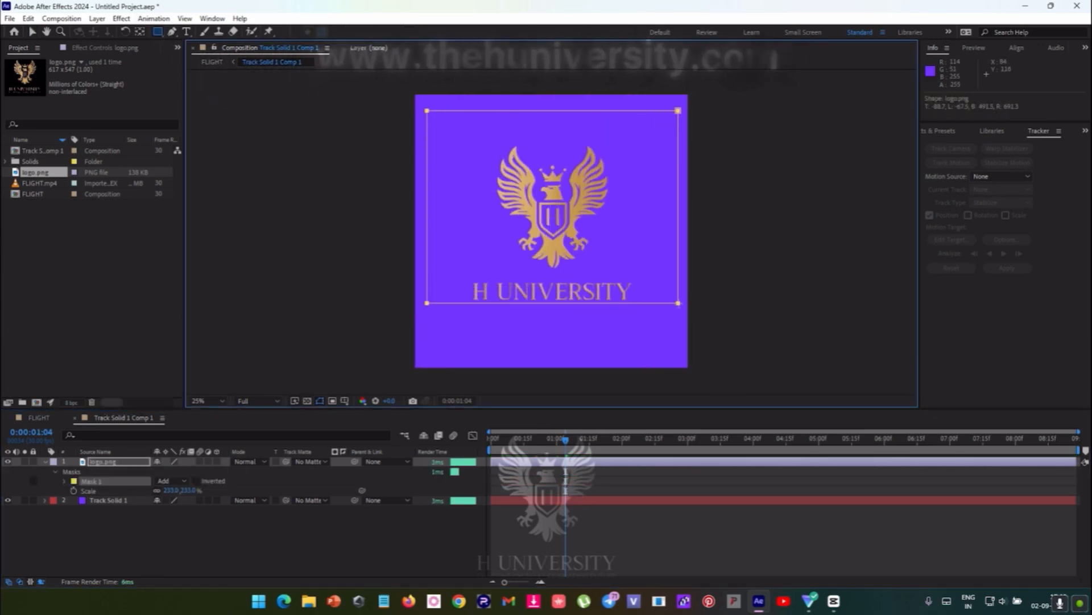
pyautogui.click(118, 462)
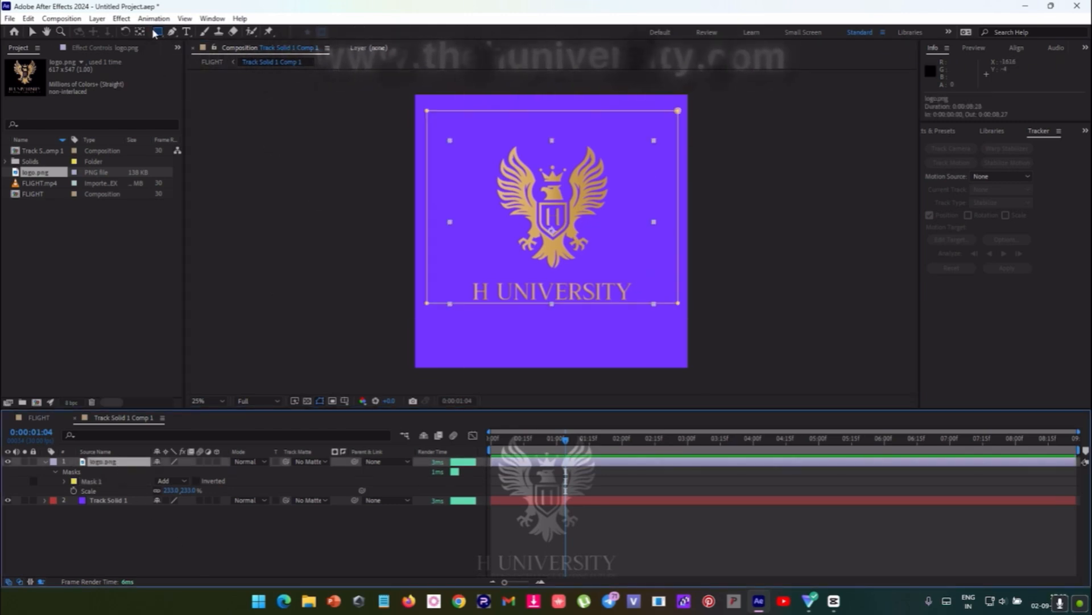
pyautogui.click(118, 466)
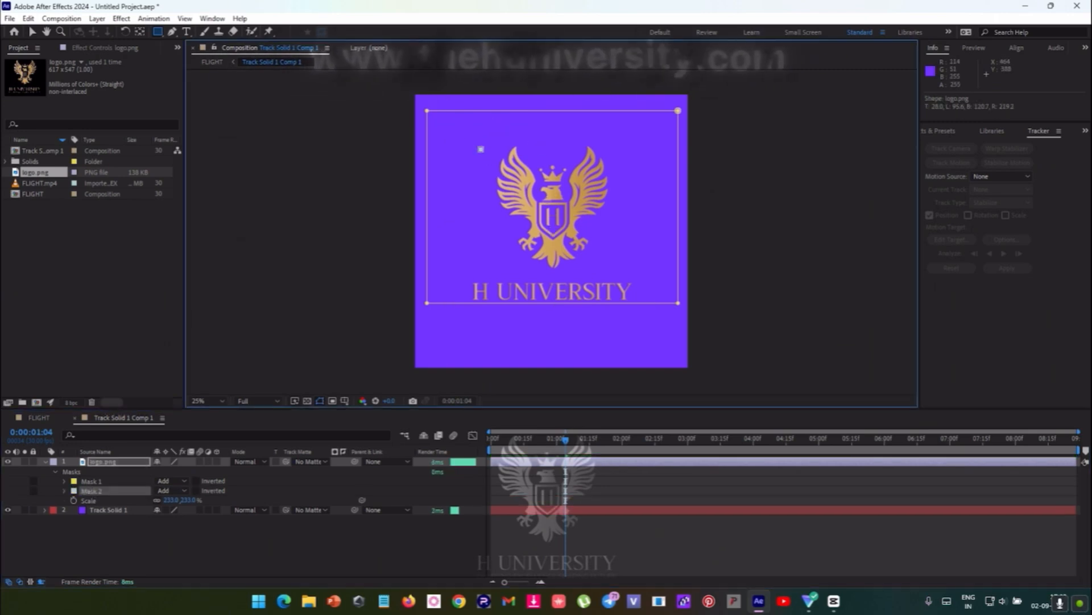
pyautogui.hotkey('ctrl', 'z')
pyautogui.hotkey('ctrl', 'z')
pyautogui.hotkey('ctrl', 'z')
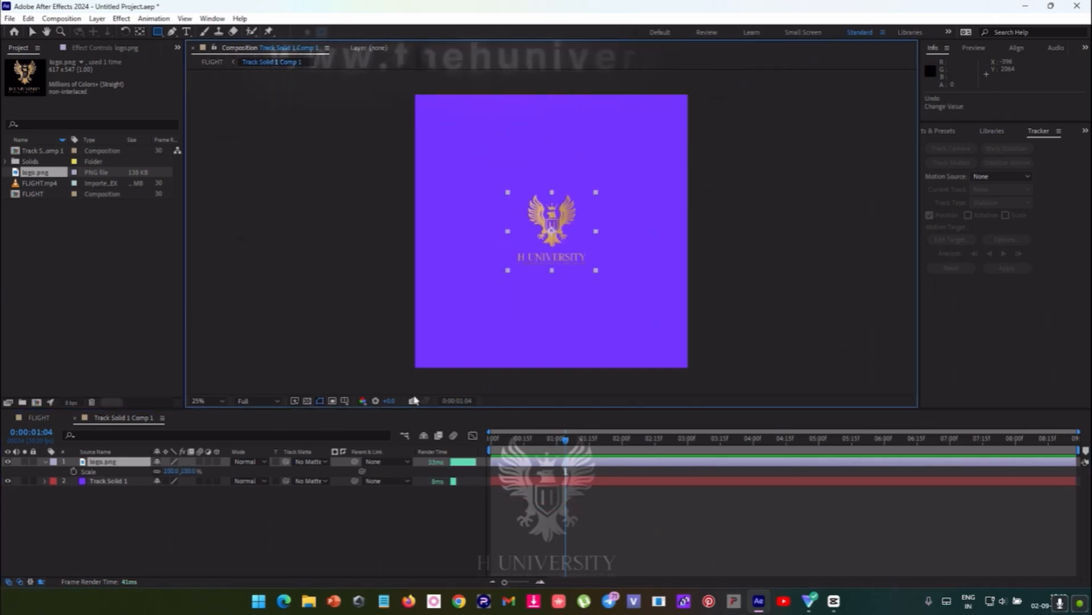
# - Scale the logo to about 254% and mask it with a rectangle covering the emblem and H UNIVERSITY but not the tagline
pyautogui.moveTo(171, 471); pyautogui.dragTo(216, 256)
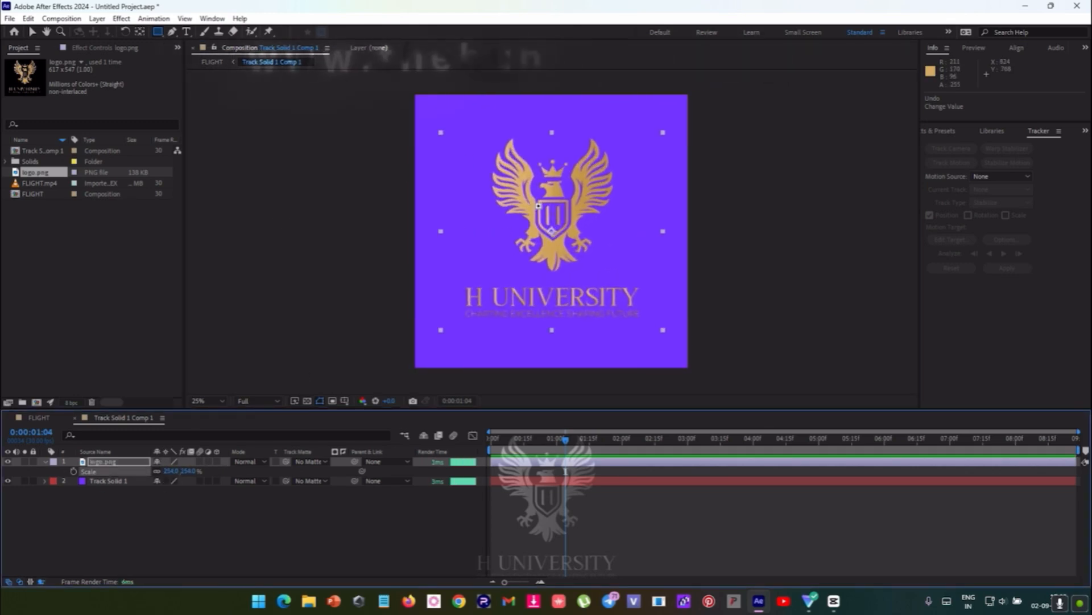
pyautogui.moveTo(452, 112)
pyautogui.mouseDown()
pyautogui.moveTo(513, 205)
pyautogui.moveTo(671, 339)
pyautogui.moveTo(671, 309)
pyautogui.mouseUp()
pyautogui.click(586, 518)
pyautogui.click(567, 459)
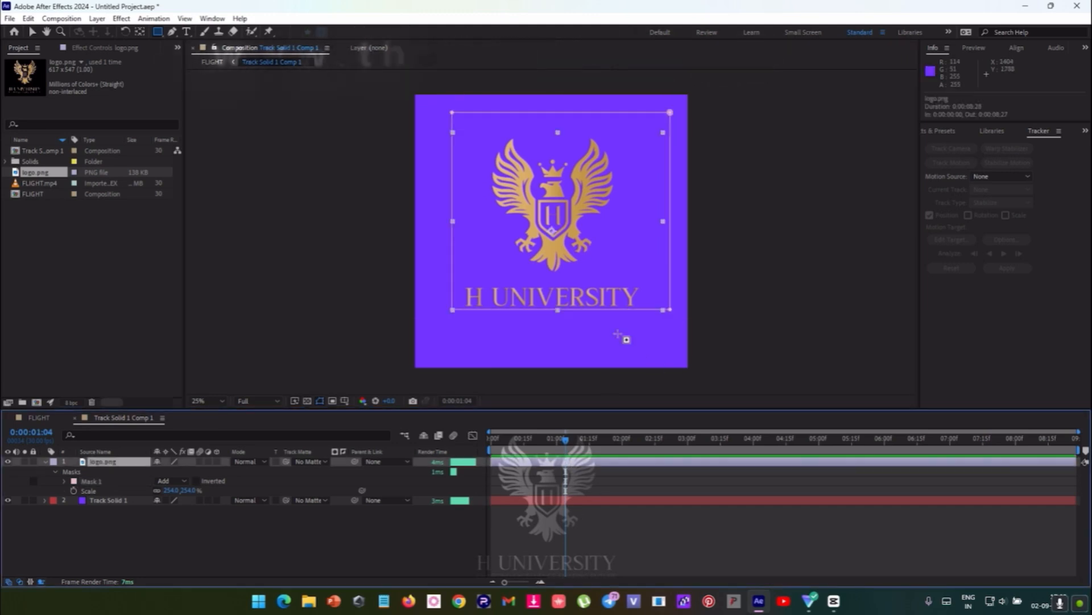
# - Hide the Track Solid 1 layer behind the logo
pyautogui.click(105, 500)
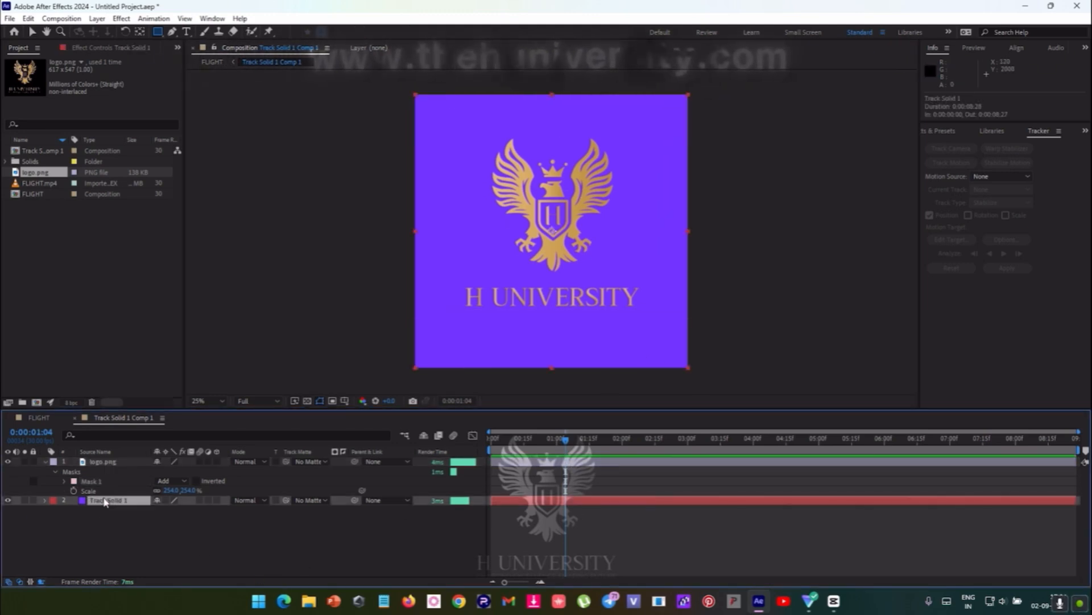
pyautogui.press('v')
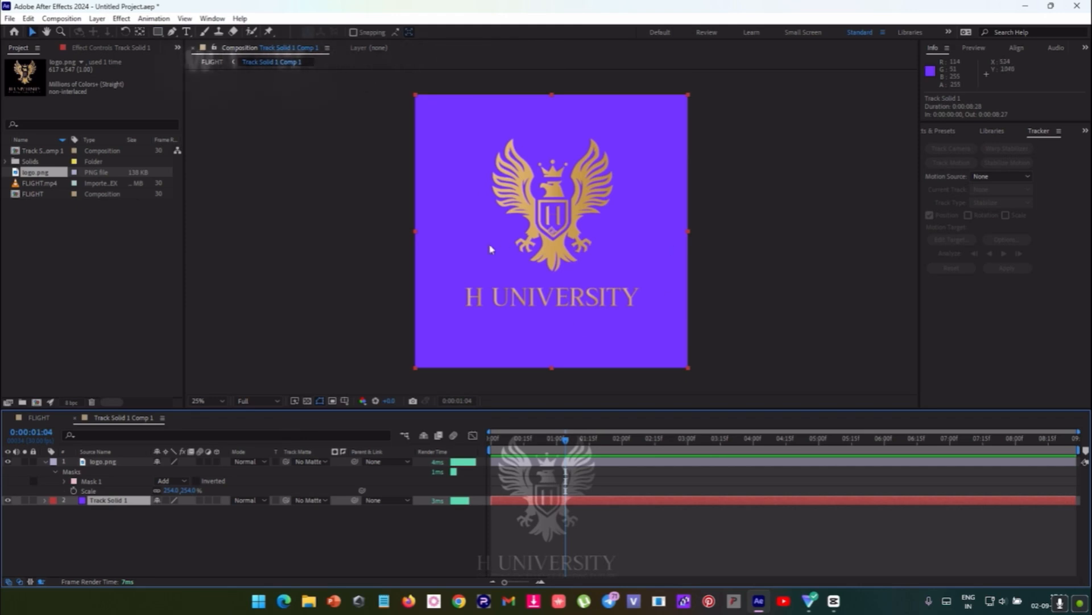
pyautogui.click(8, 499)
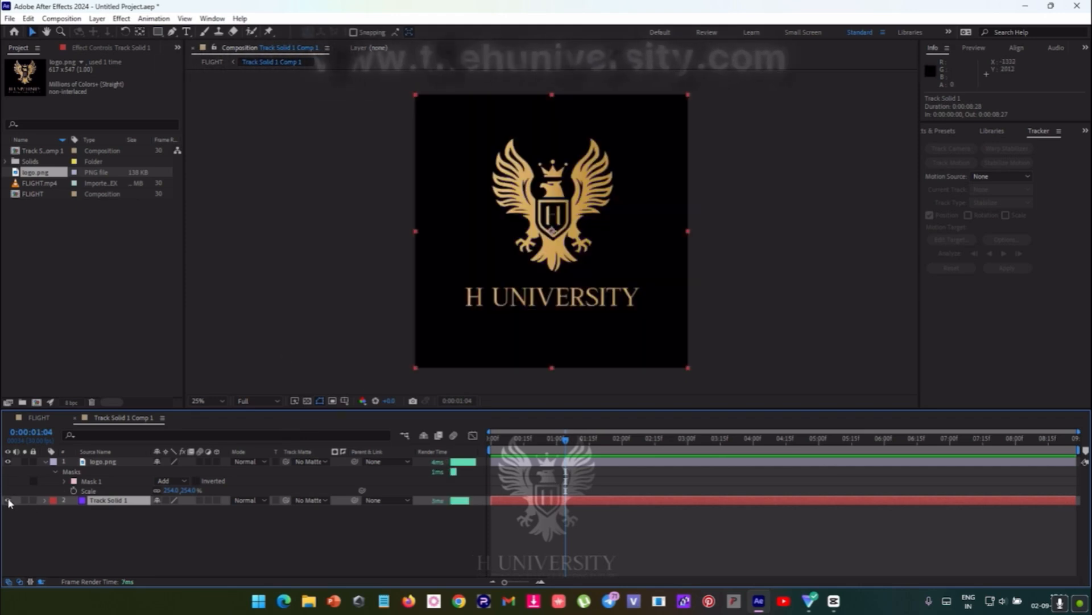
pyautogui.click(8, 499)
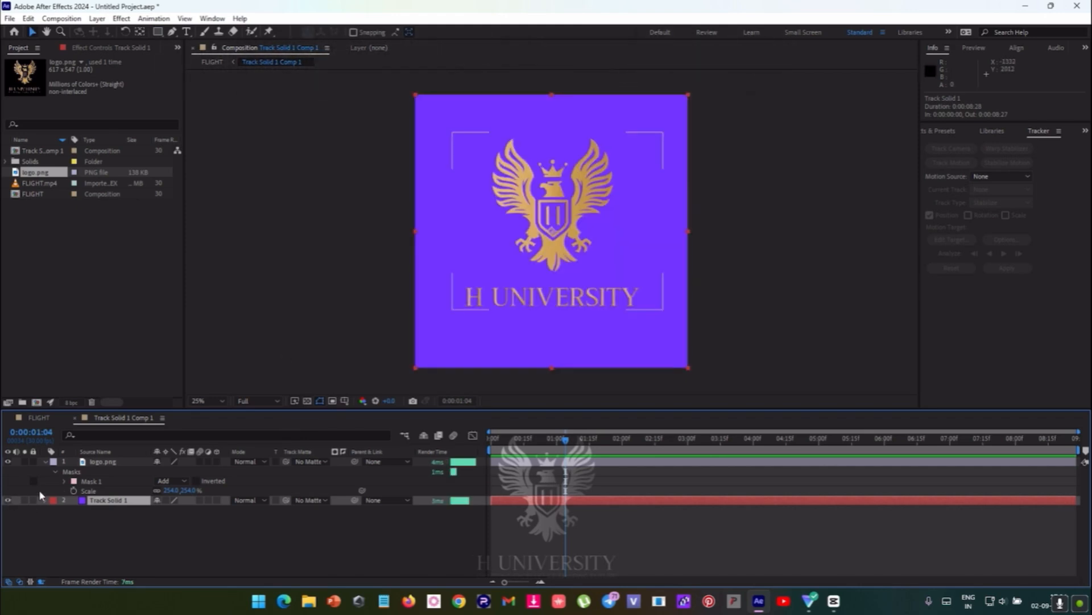
pyautogui.click(8, 499)
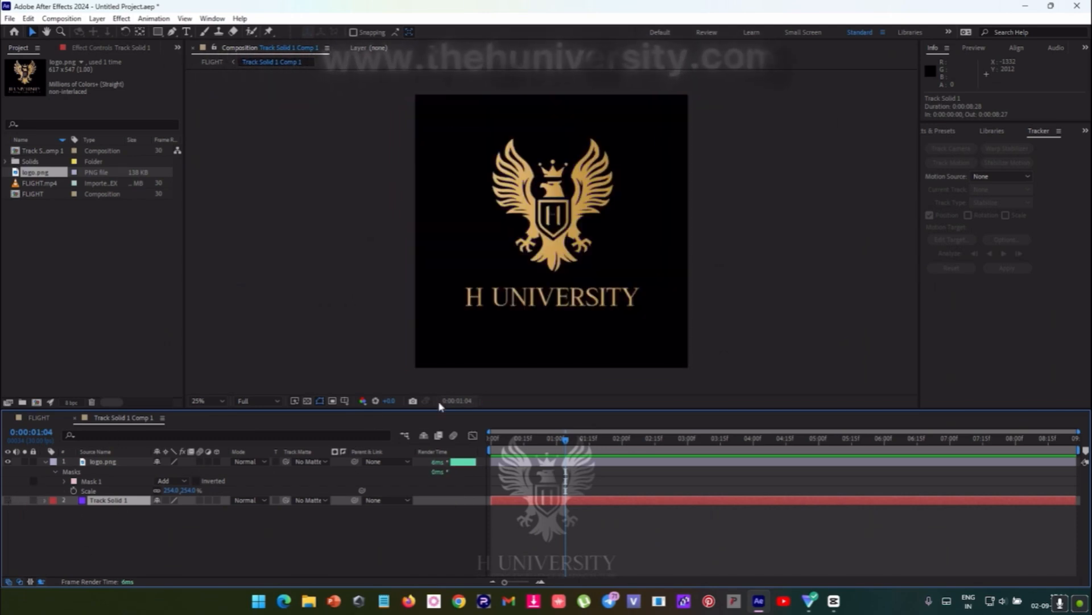
# - In FLIGHT, scale the logo pre-comp to about 1321% and rotate it to an orientation of about 328°, 4°, 10°
pyautogui.click(38, 417)
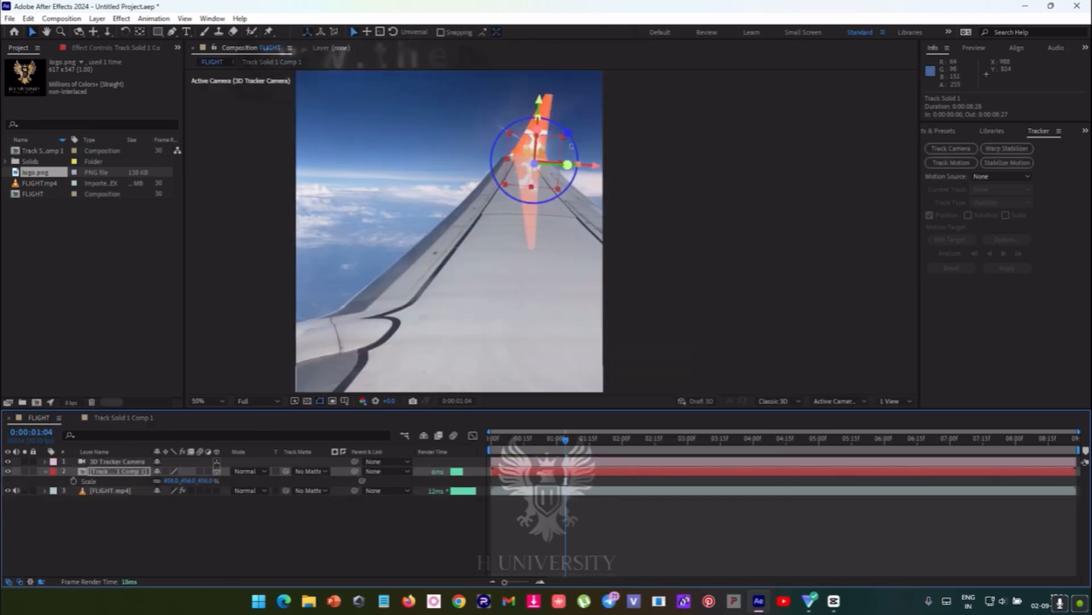
pyautogui.moveTo(538, 130); pyautogui.dragTo(542, 94)
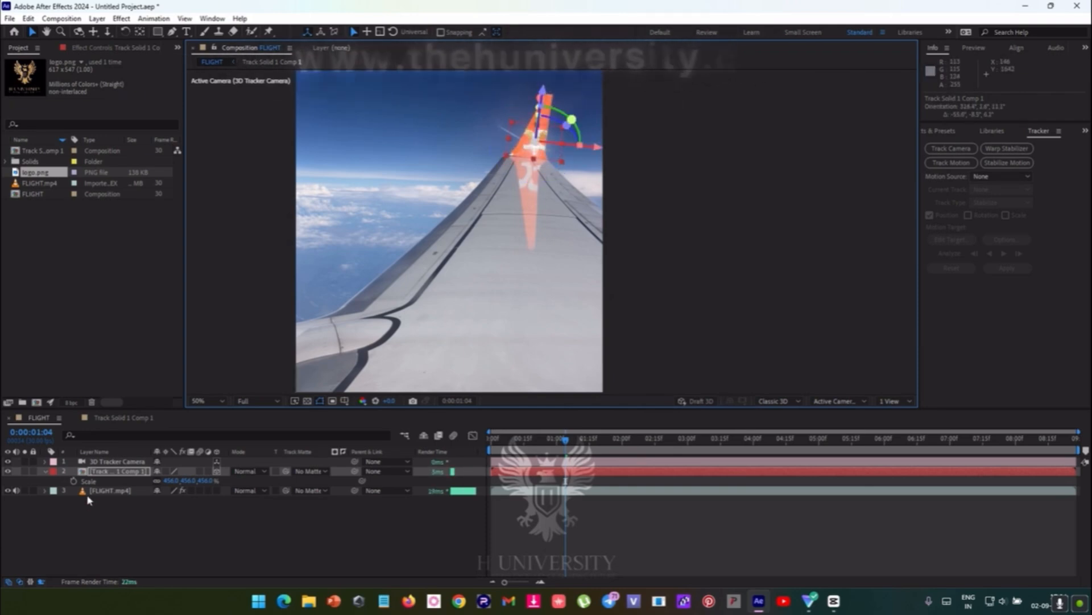
pyautogui.moveTo(171, 481); pyautogui.dragTo(634, 453)
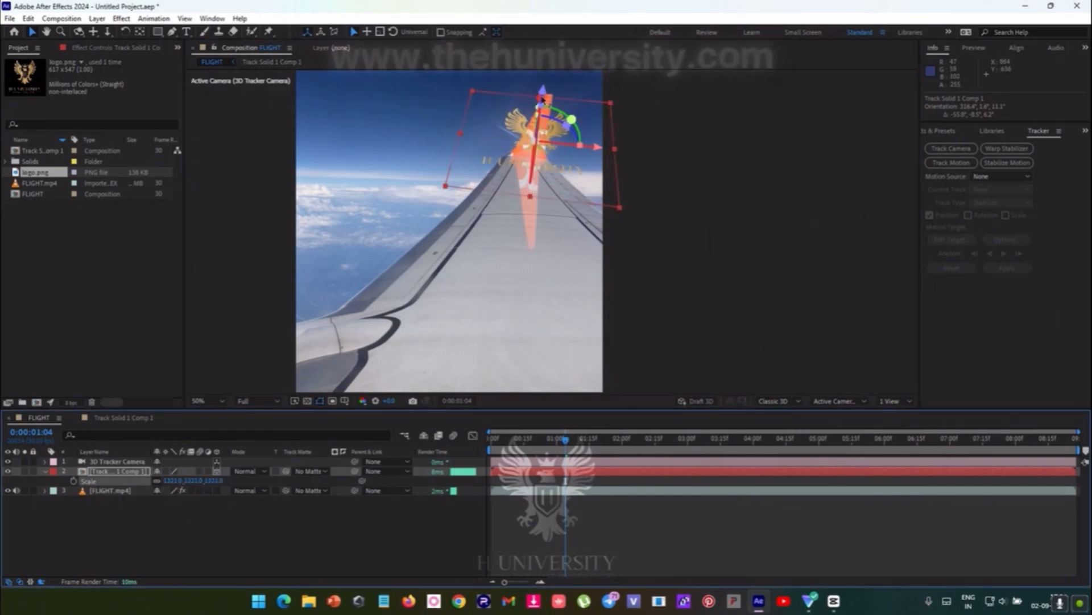
pyautogui.moveTo(542, 98)
pyautogui.mouseDown()
pyautogui.moveTo(534, 94)
pyautogui.moveTo(544, 101)
pyautogui.mouseUp()
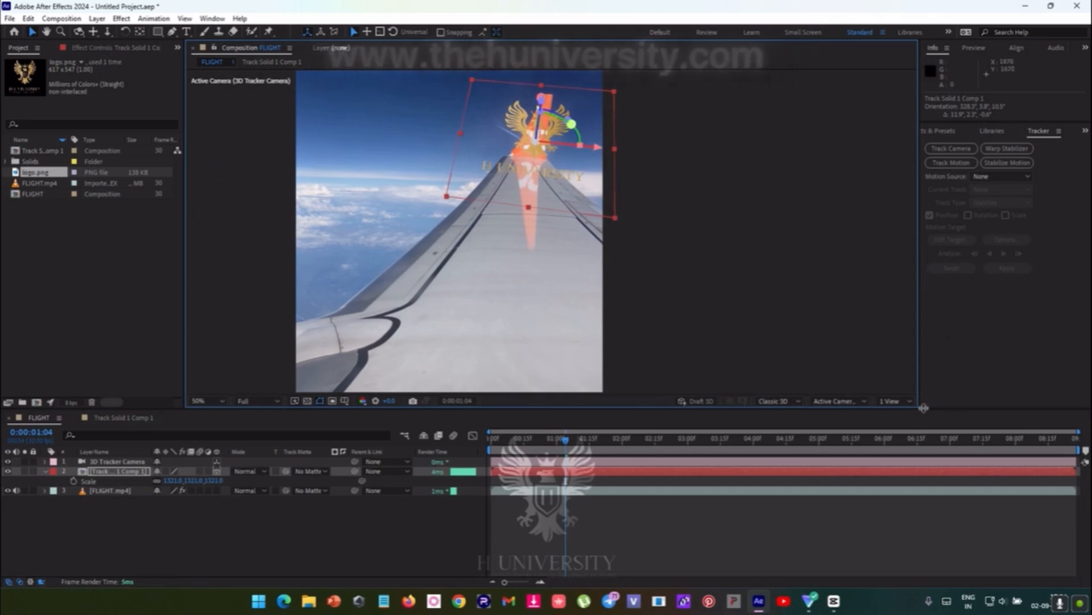
# - Try the two-view layout for the FLIGHT composition and return to a single view
pyautogui.click(896, 400)
pyautogui.click(901, 439)
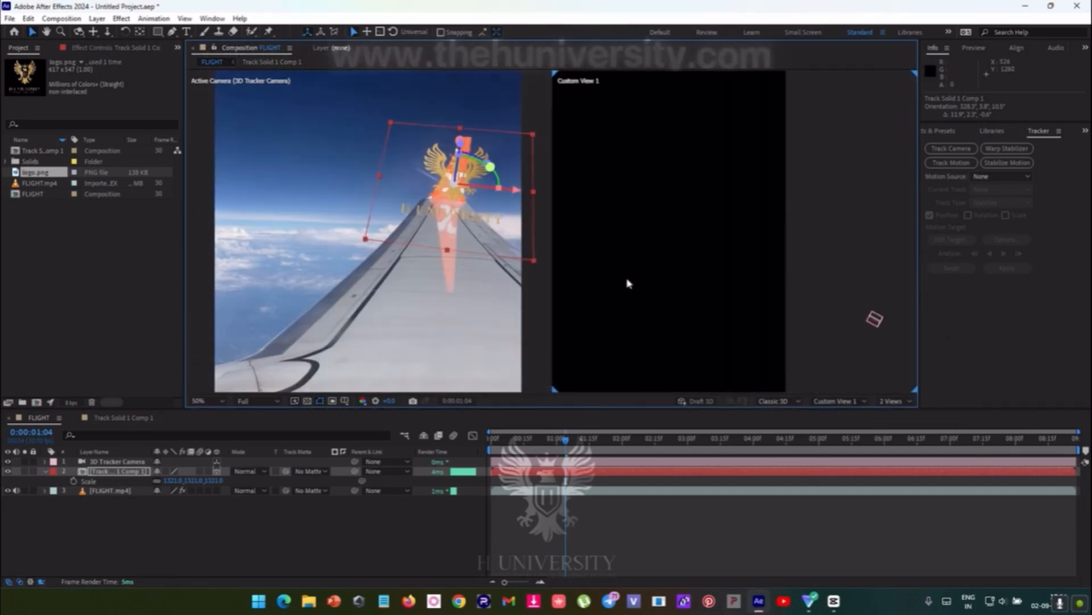
pyautogui.click(902, 401)
pyautogui.click(903, 404)
pyautogui.click(901, 403)
pyautogui.click(900, 412)
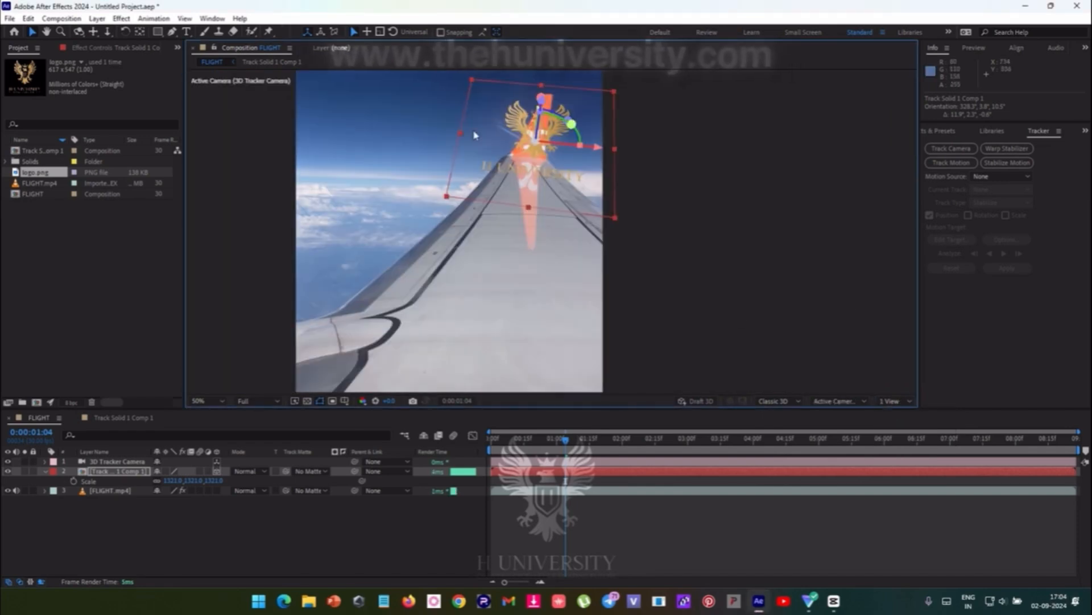
pyautogui.click(773, 401)
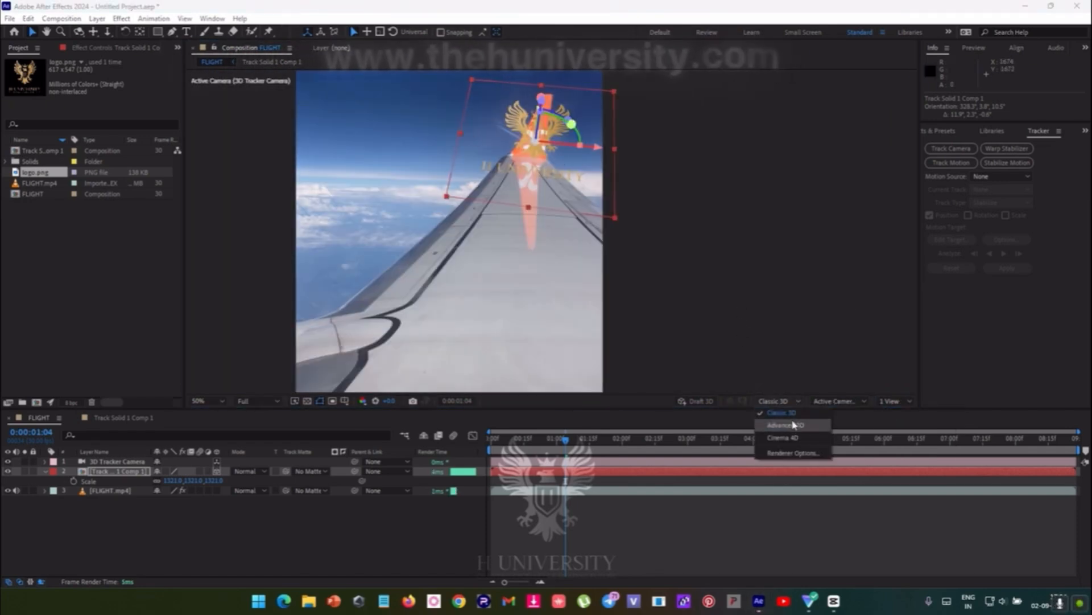
pyautogui.click(780, 402)
pyautogui.click(780, 402)
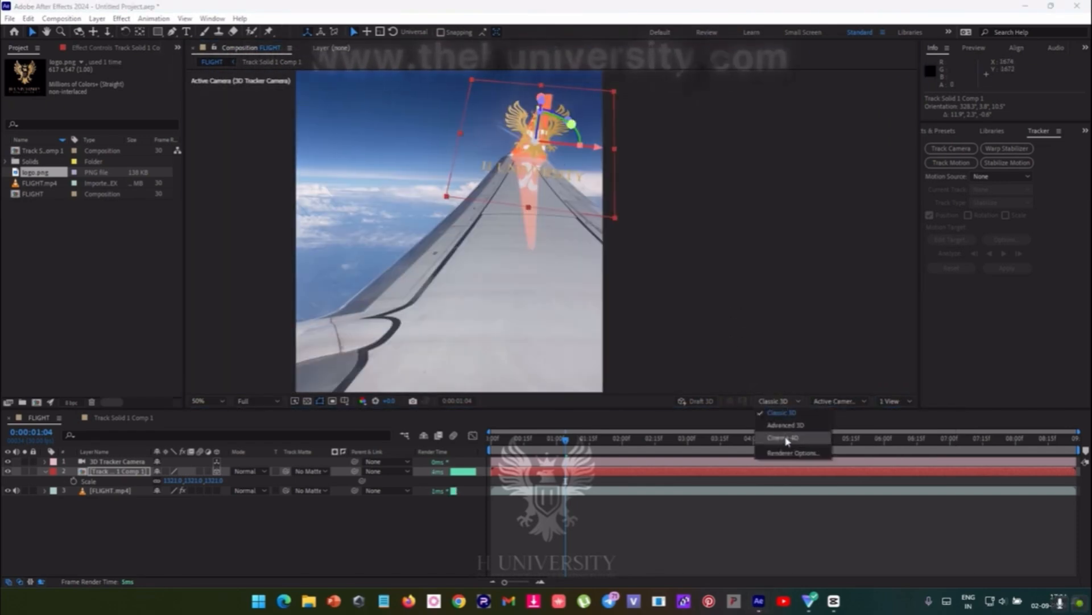
pyautogui.click(782, 402)
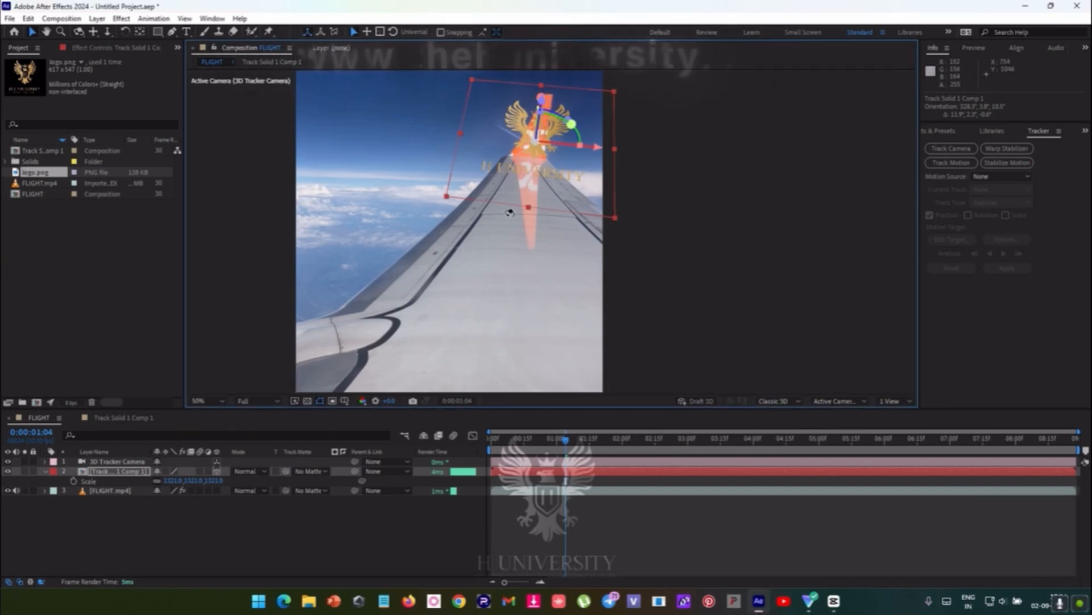
pyautogui.moveTo(510, 213); pyautogui.dragTo(515, 208)
pyautogui.hotkey('ctrl', 'z')
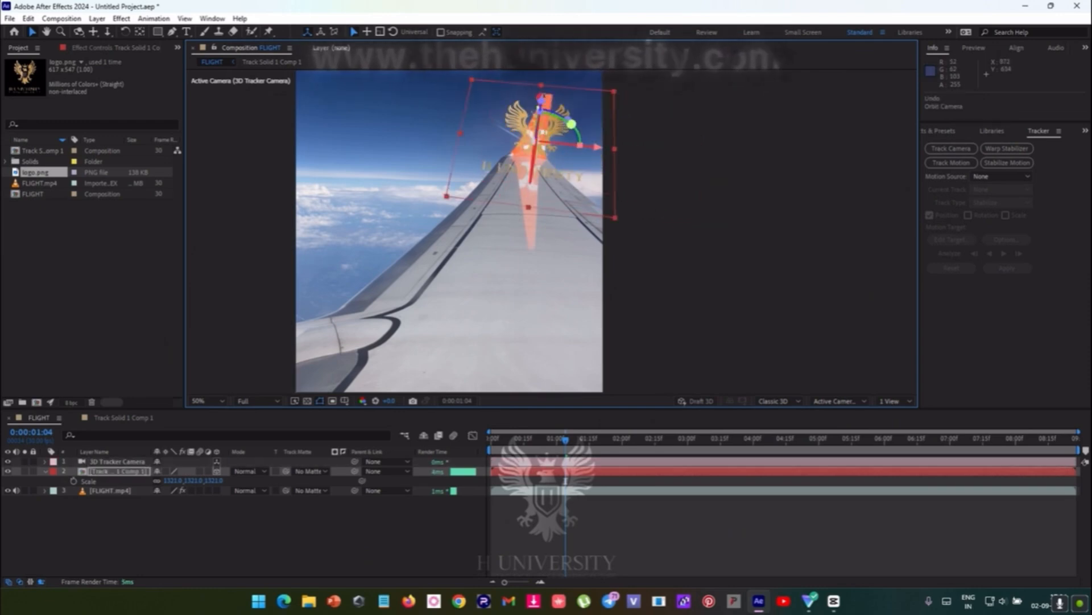
# - Rotate the logo pre-comp to an orientation of about 5°, 351°, 0° and move it into the sky beside the winglet
pyautogui.moveTo(571, 124); pyautogui.dragTo(545, 147)
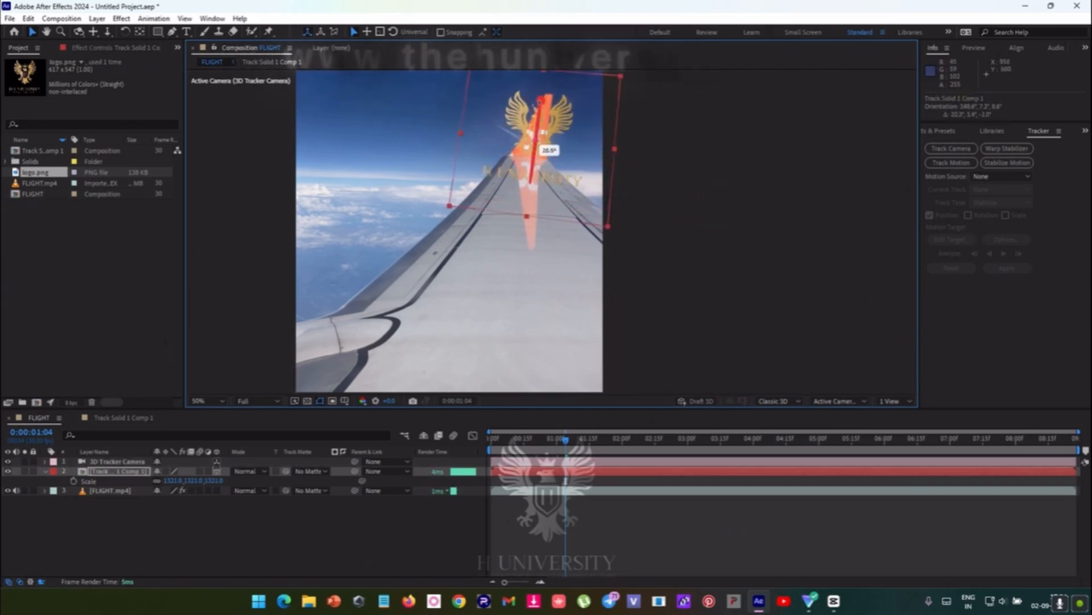
pyautogui.moveTo(540, 103); pyautogui.dragTo(402, 98)
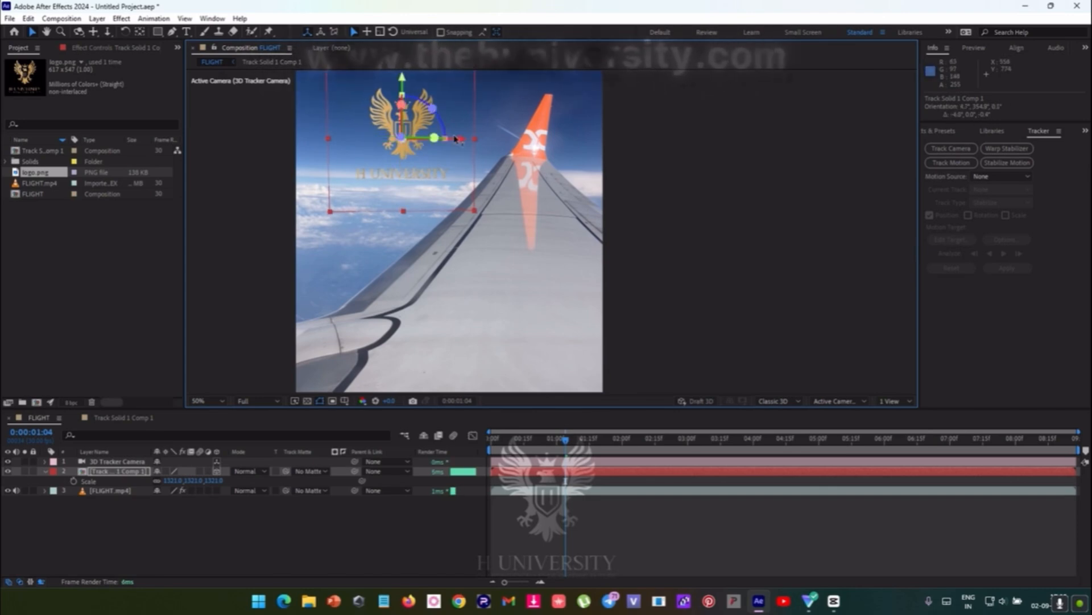
pyautogui.moveTo(434, 138); pyautogui.dragTo(437, 138)
# - Apply a Drop Shadow effect to the logo pre-comp in FLIGHT and set its softness to about 89
pyautogui.click(566, 484)
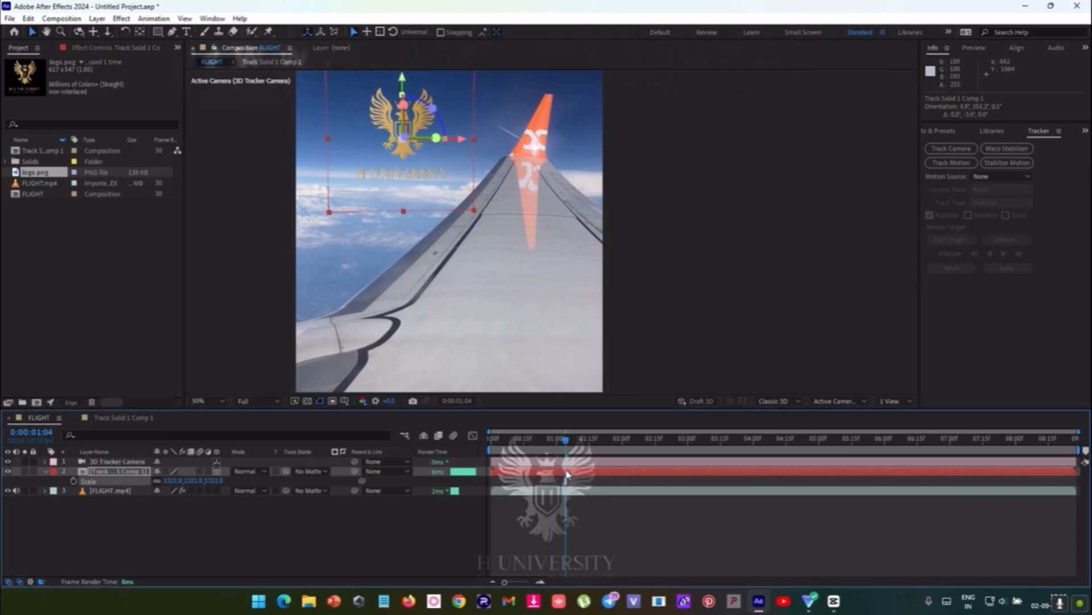
pyautogui.click(566, 472)
pyautogui.hotkey('ctrl', 'space')
pyautogui.write('dr')
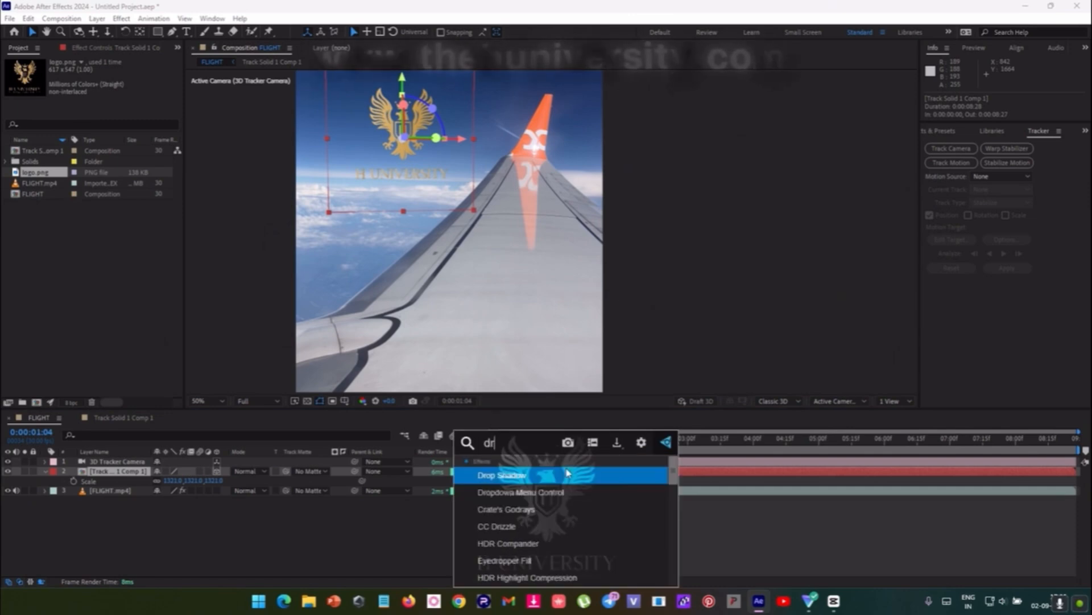
pyautogui.click(567, 474)
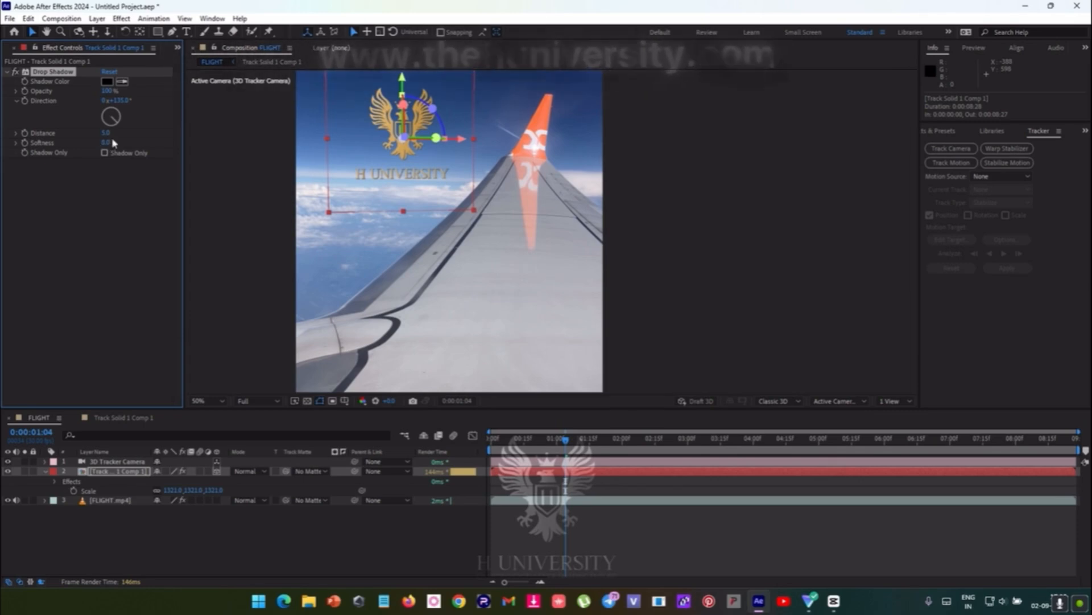
pyautogui.moveTo(104, 143); pyautogui.dragTo(147, 140)
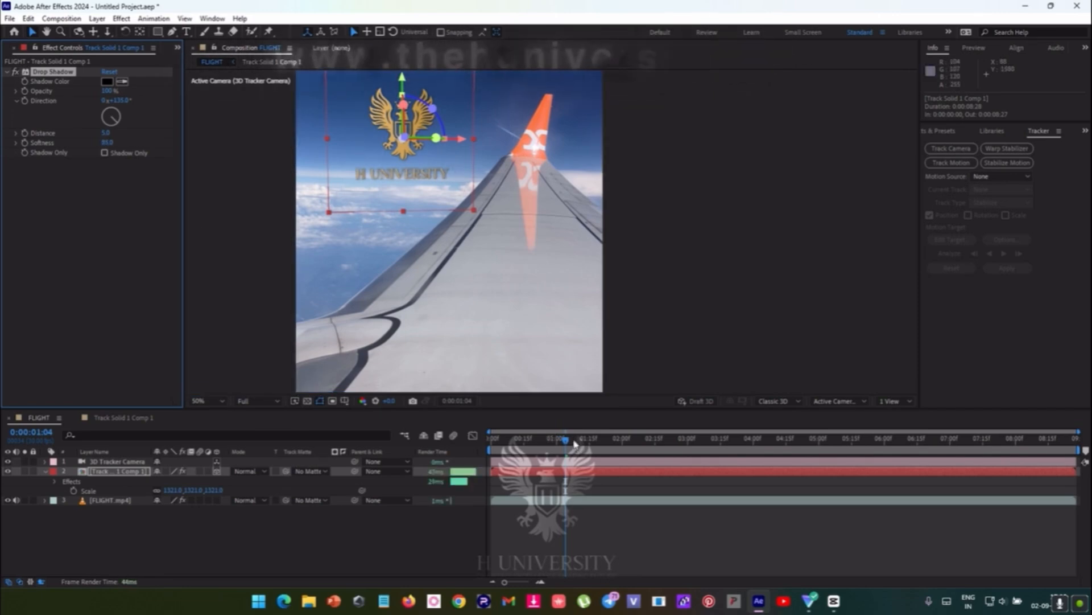
# - Play the FLIGHT composition from the start to check how the logo follows the tracked camera
pyautogui.moveTo(575, 444); pyautogui.dragTo(493, 472)
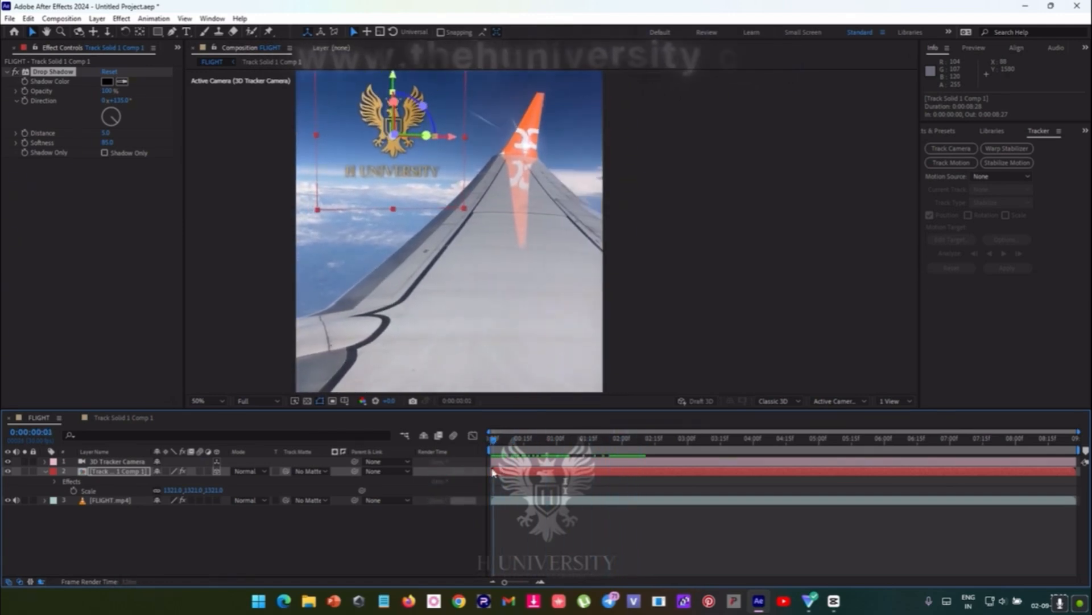
pyautogui.press('space')
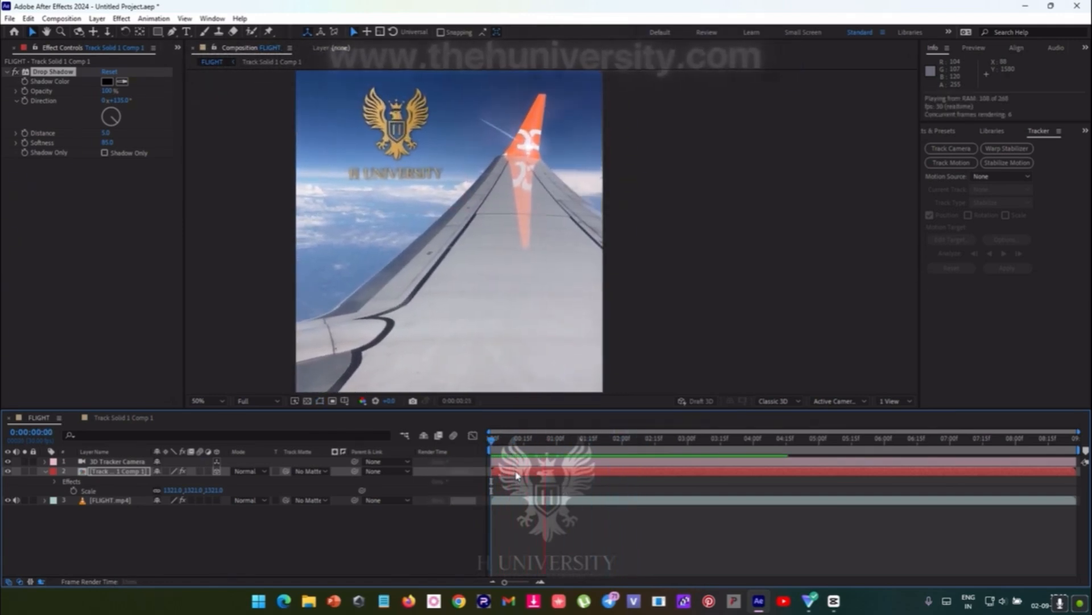
pyautogui.press('space')
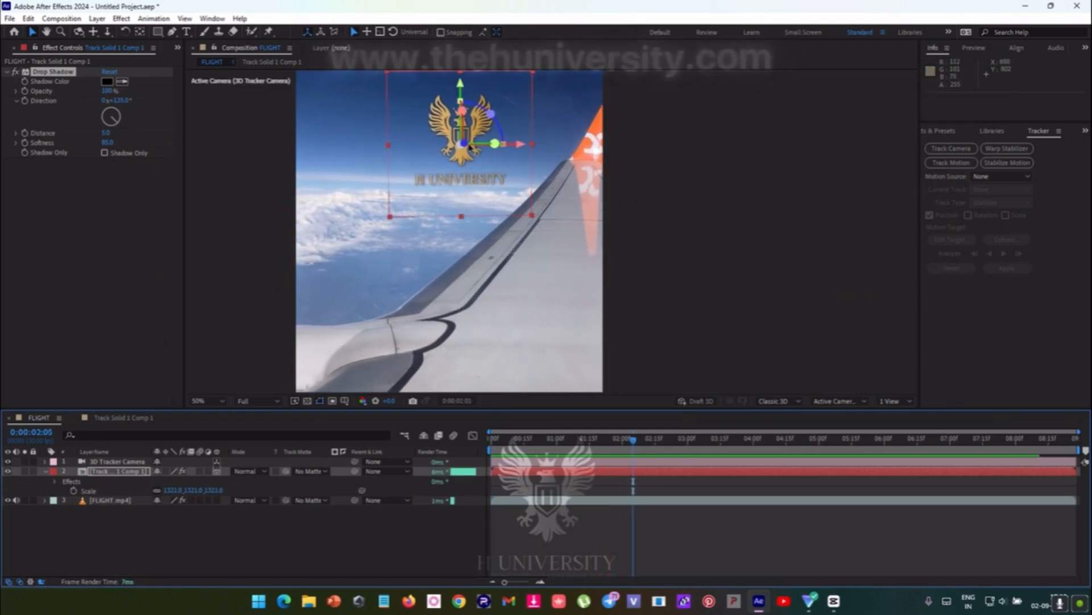
# - Play the FLIGHT composition from 0:00:02:05 to check the tracked logo and stop at 0:00:04:21
pyautogui.moveTo(462, 113); pyautogui.dragTo(493, 117)
pyautogui.press('space')
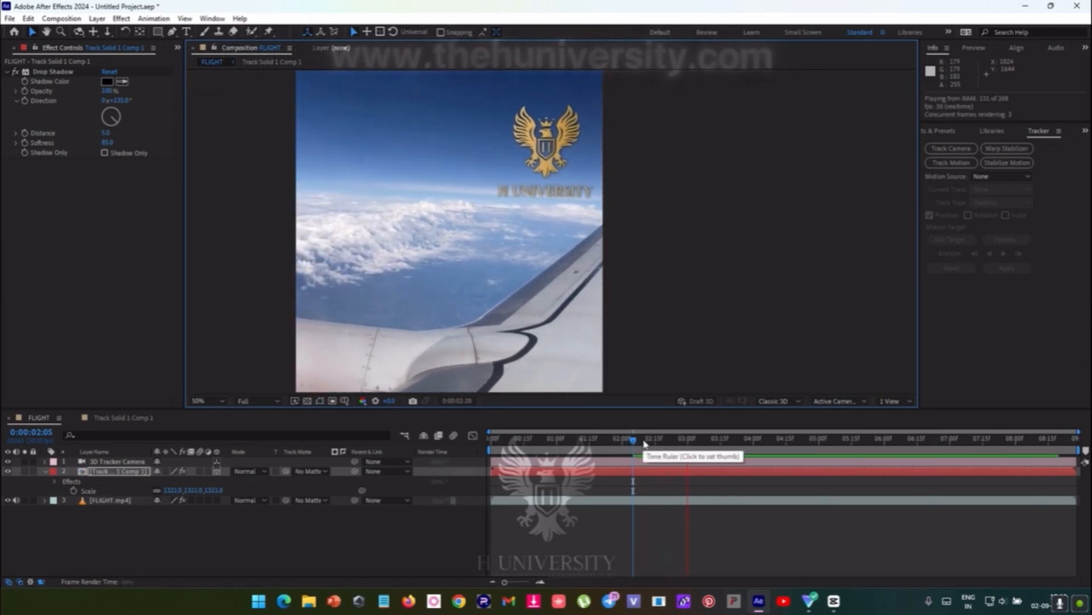
pyautogui.press('space')
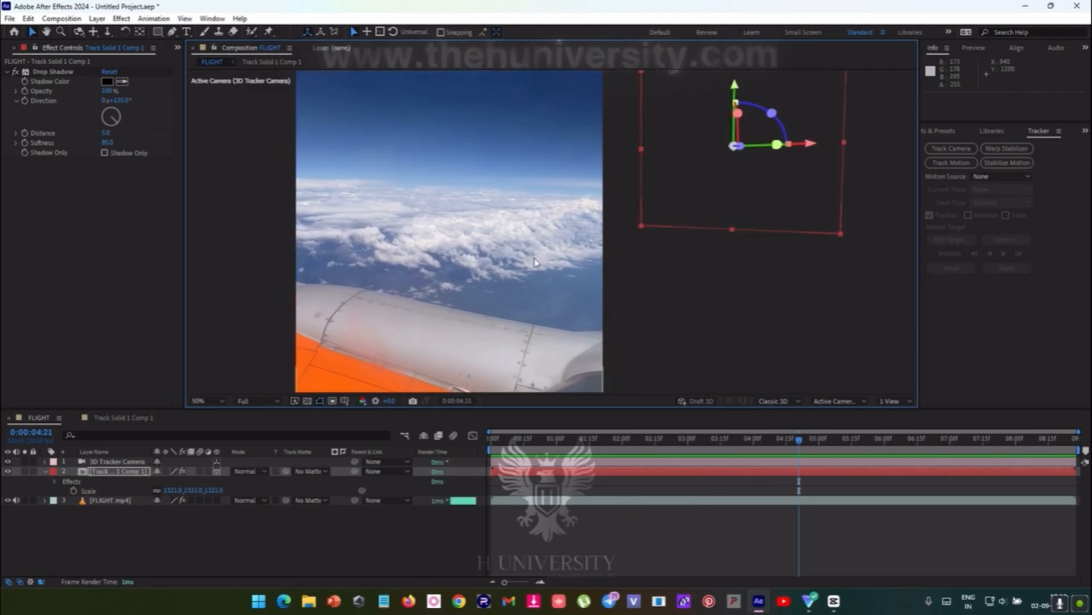
pyautogui.press(',')
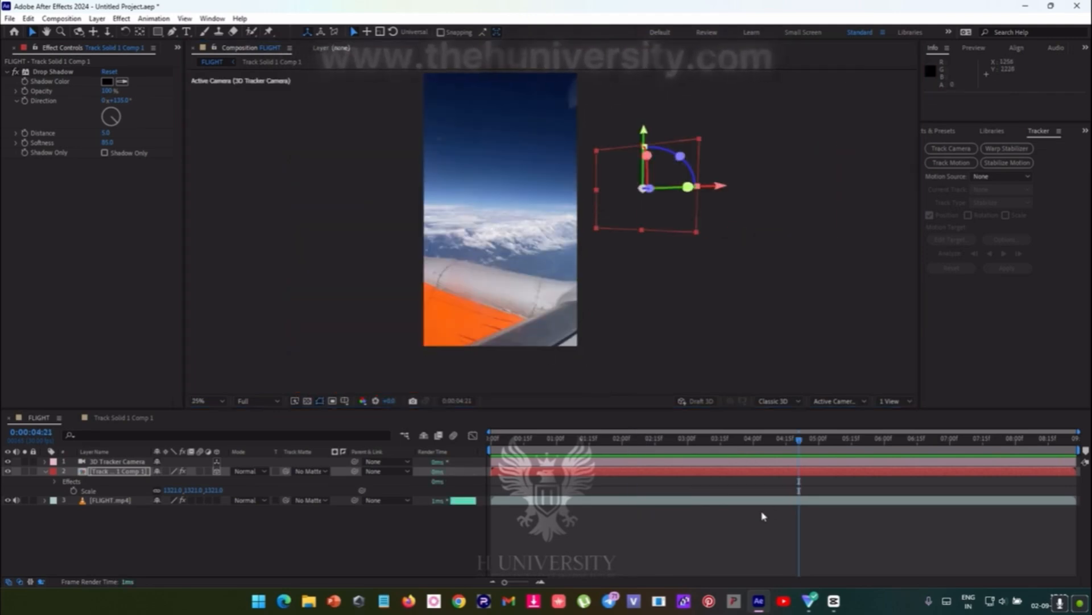
# - Enlarge the 3D Camera Tracker's track points on FLIGHT.mp4 to about 139% and create a solid from a group of points in the clouds
pyautogui.click(112, 499)
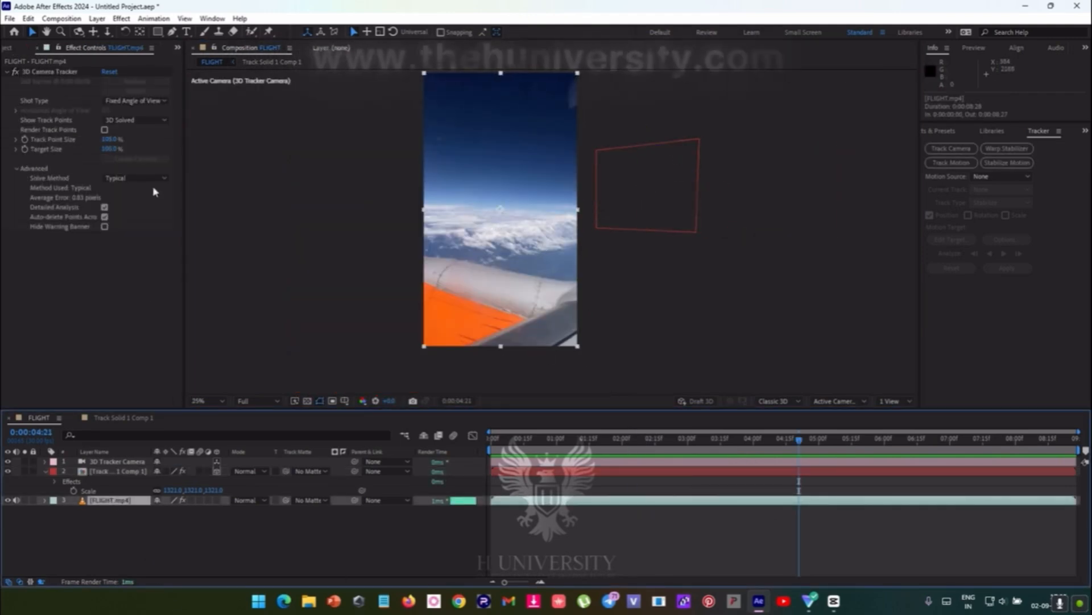
pyautogui.moveTo(107, 140); pyautogui.dragTo(129, 137)
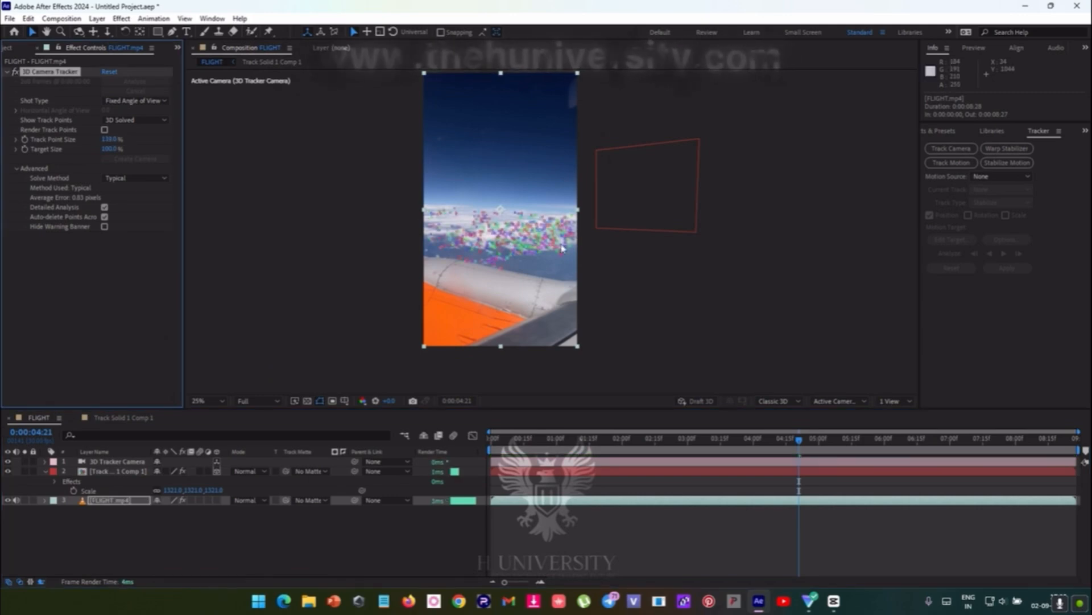
pyautogui.moveTo(488, 188)
pyautogui.mouseDown()
pyautogui.moveTo(469, 245)
pyautogui.moveTo(518, 224)
pyautogui.mouseUp()
pyautogui.rightClick(486, 211)
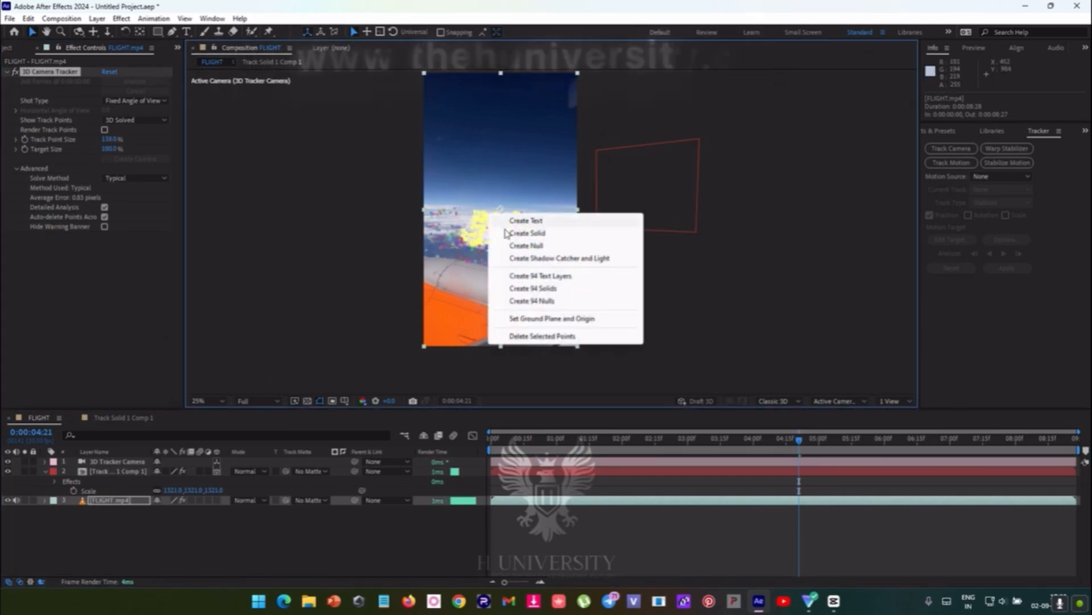
pyautogui.click(518, 232)
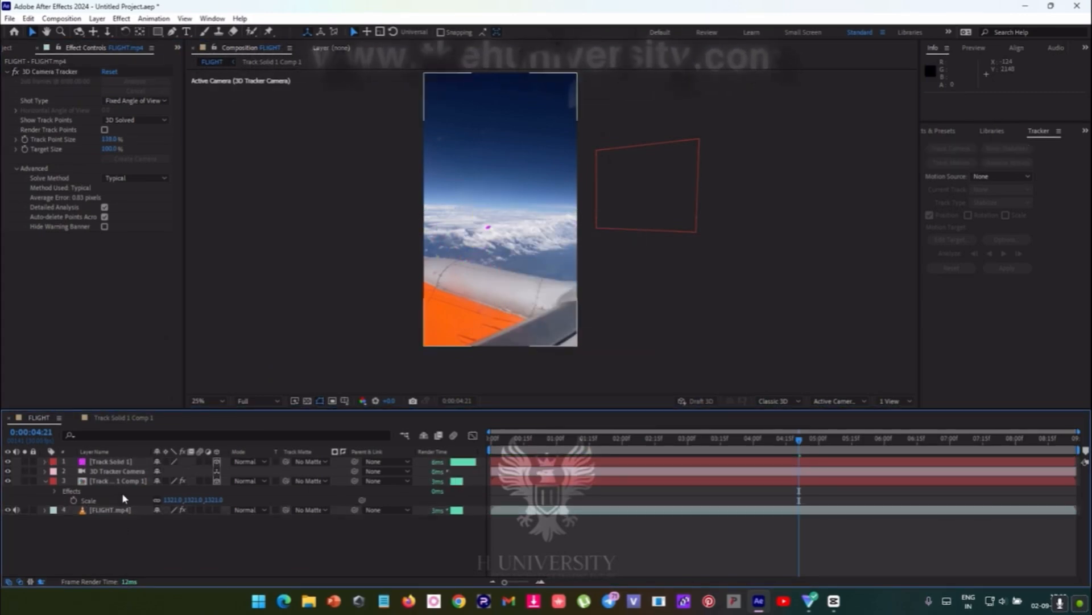
# - Scale the new tracked solid in the clouds up to about 1413%
pyautogui.click(111, 461)
pyautogui.press('s')
pyautogui.moveTo(171, 471); pyautogui.dragTo(199, 471)
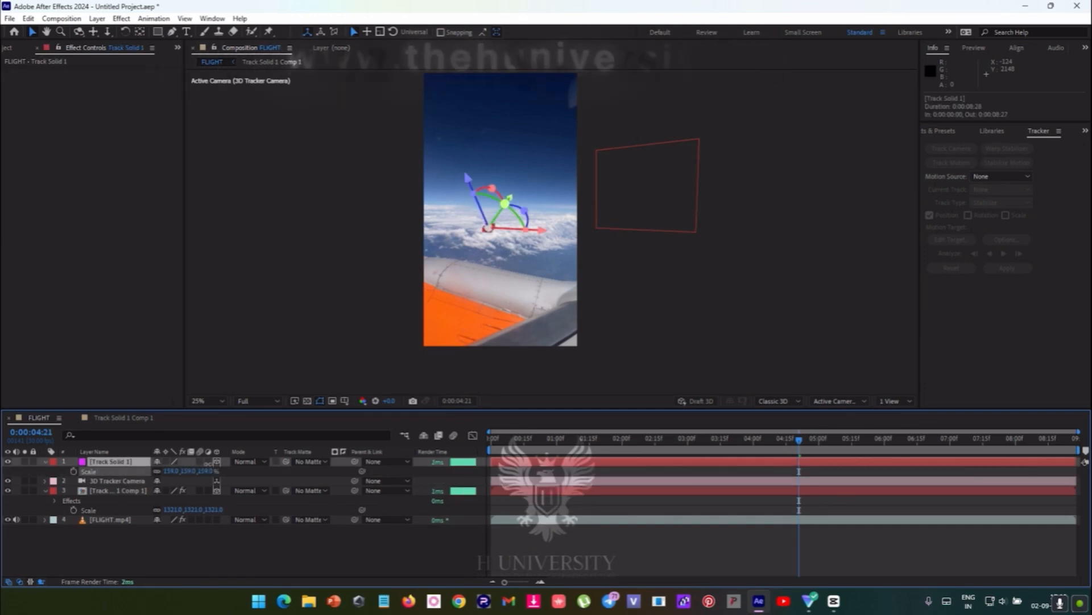
pyautogui.moveTo(469, 281); pyautogui.dragTo(468, 281)
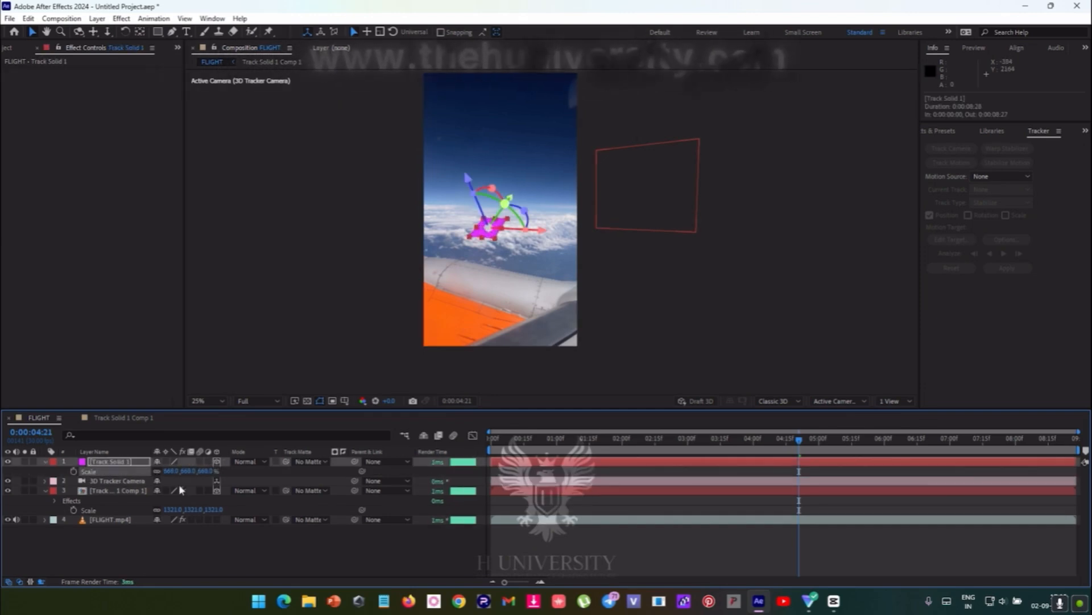
pyautogui.moveTo(262, 460); pyautogui.dragTo(612, 473)
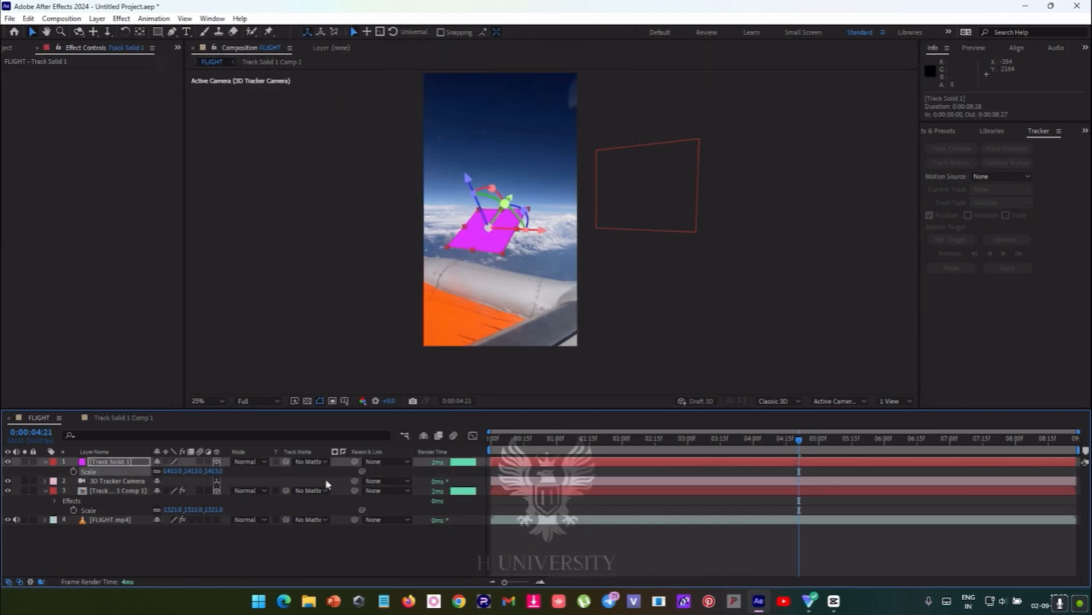
# - Pre-compose the new solid as Track Solid 1 Comp 2, leaving all attributes in FLIGHT
pyautogui.rightClick(130, 463)
pyautogui.click(177, 387)
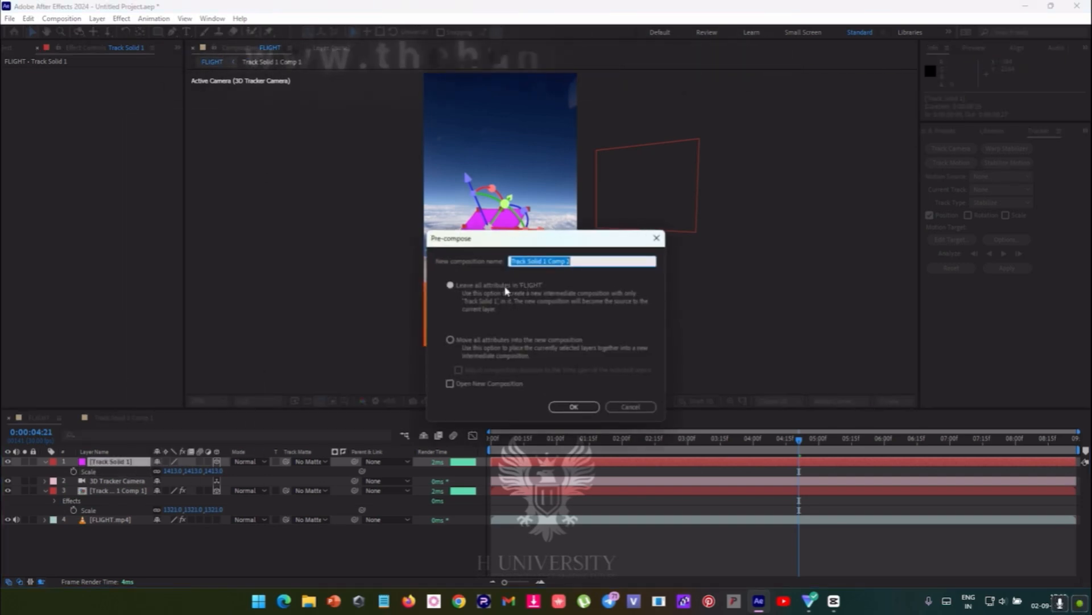
pyautogui.click(579, 405)
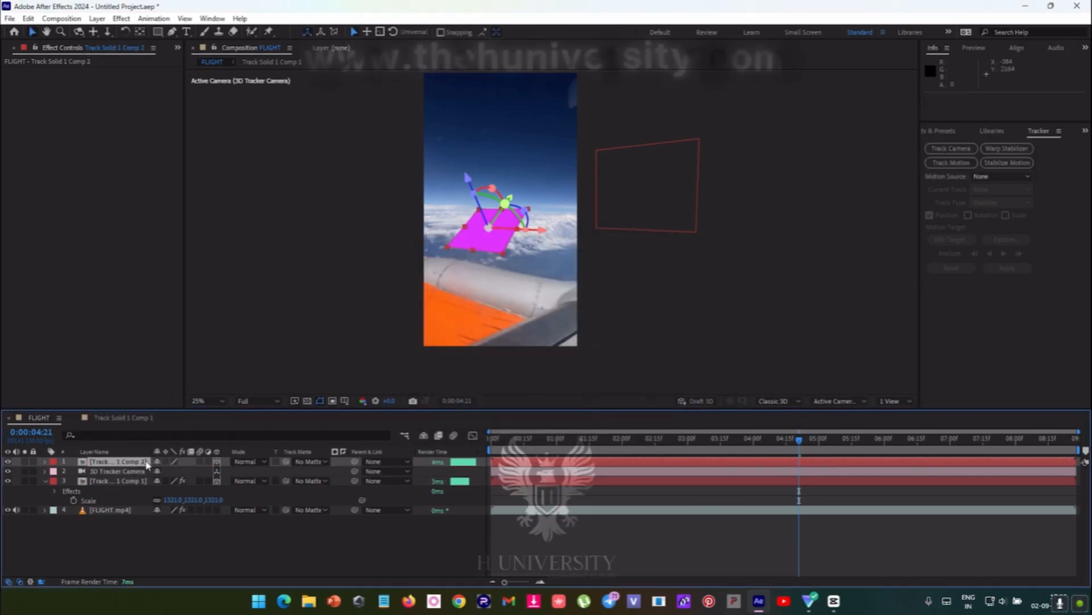
# - Rotate the Track Solid 1 Comp 2 layer upright to face the camera, about 359.5°, 319.7°, 359.5°, and raise it above the clouds
pyautogui.moveTo(494, 191); pyautogui.dragTo(470, 172)
pyautogui.moveTo(498, 231); pyautogui.dragTo(522, 230)
pyautogui.moveTo(491, 183); pyautogui.dragTo(490, 159)
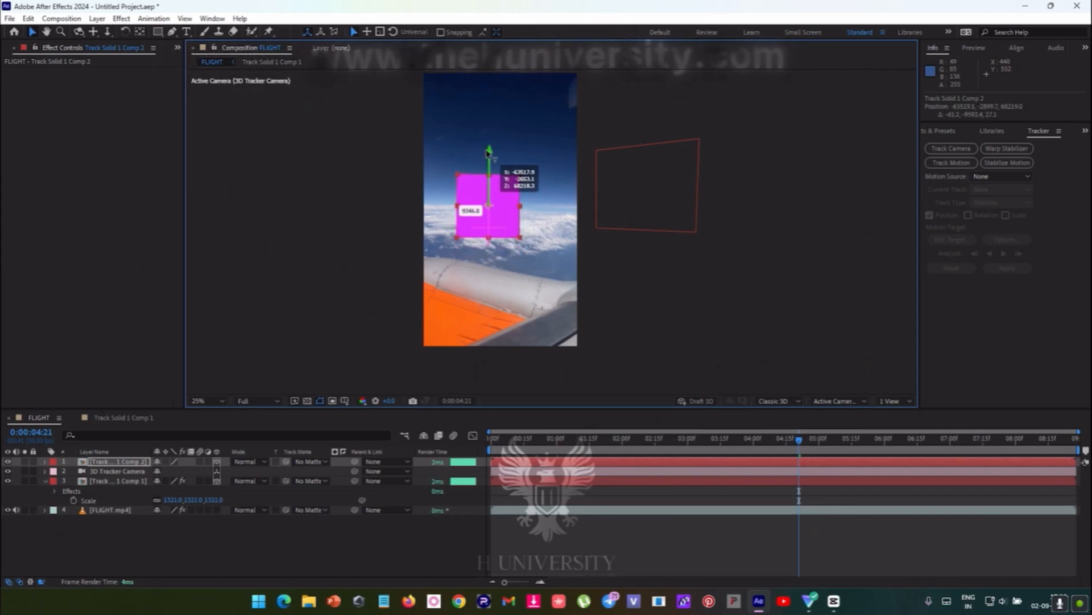
pyautogui.moveTo(522, 203); pyautogui.dragTo(522, 203)
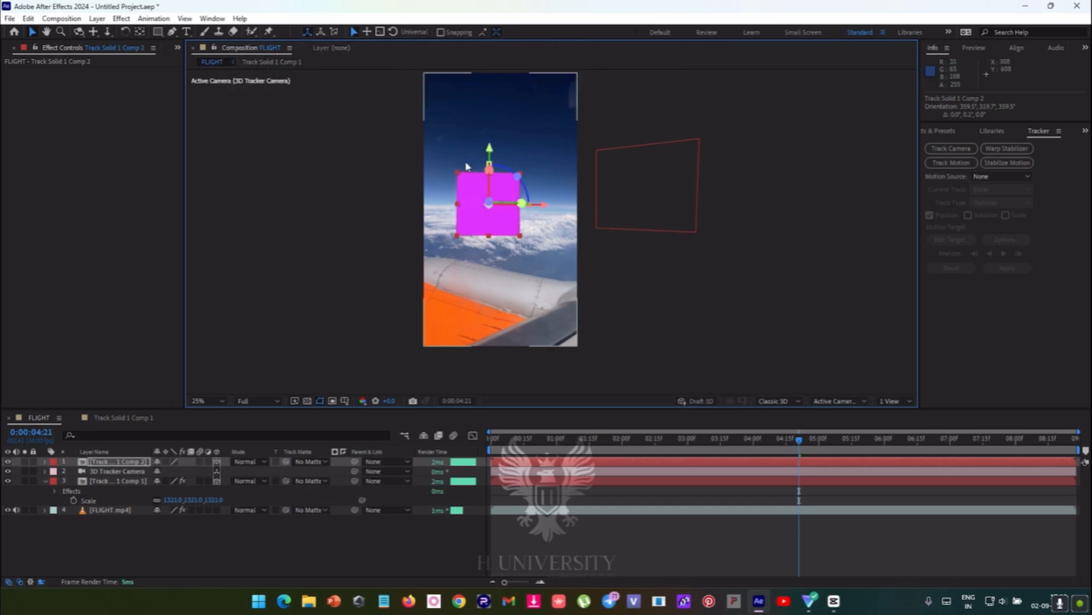
# - Open Track Solid 1 Comp 2, add logo.png above the magenta solid and hide the solid
pyautogui.doubleClick(125, 463)
pyautogui.click(178, 47)
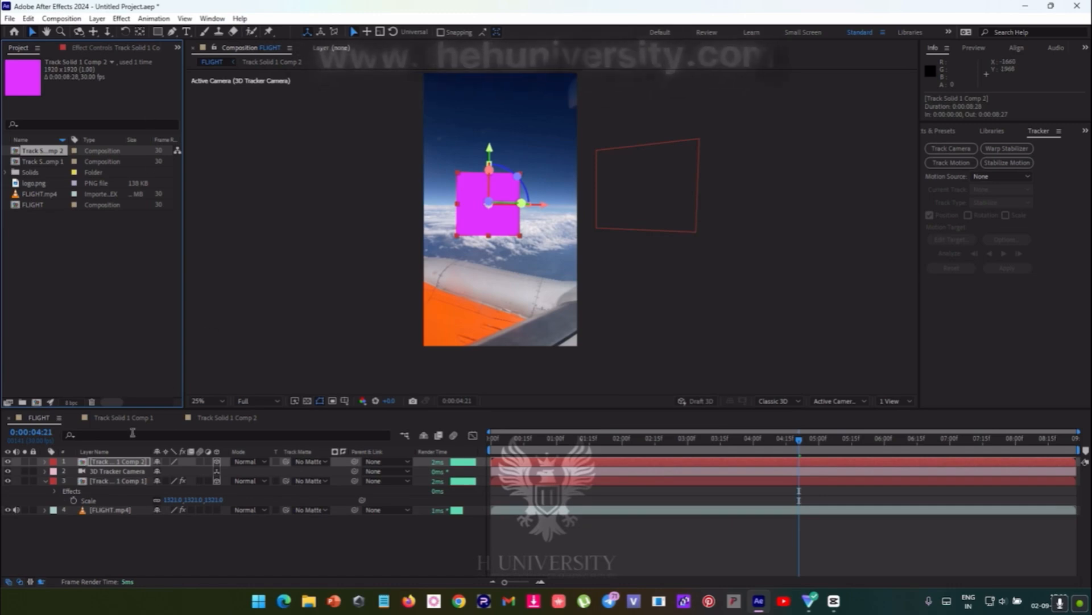
pyautogui.doubleClick(115, 462)
pyautogui.click(41, 203)
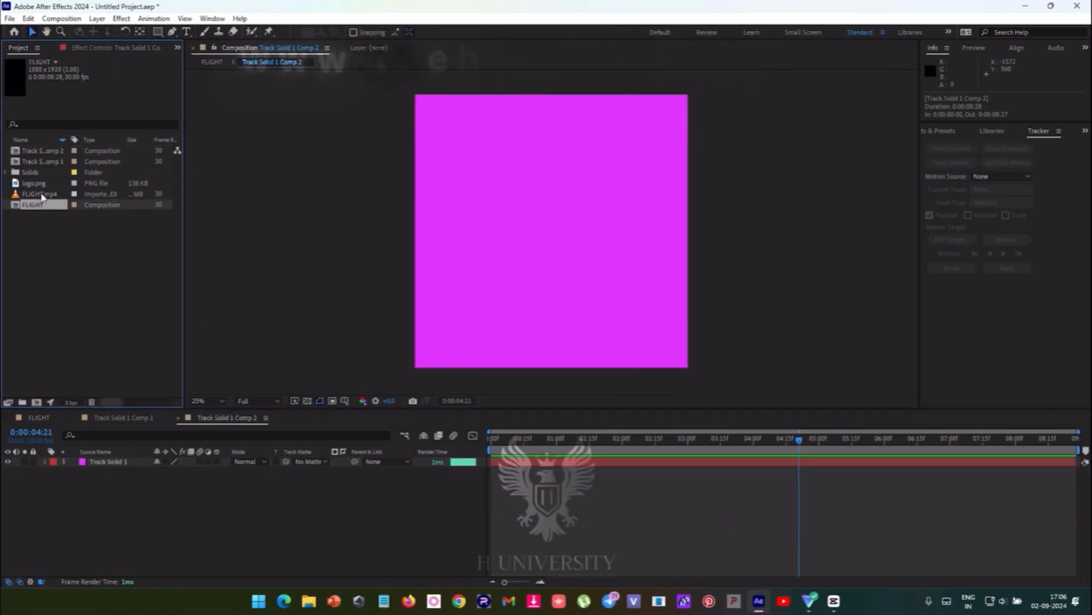
pyautogui.click(38, 195)
pyautogui.moveTo(41, 184); pyautogui.dragTo(61, 468)
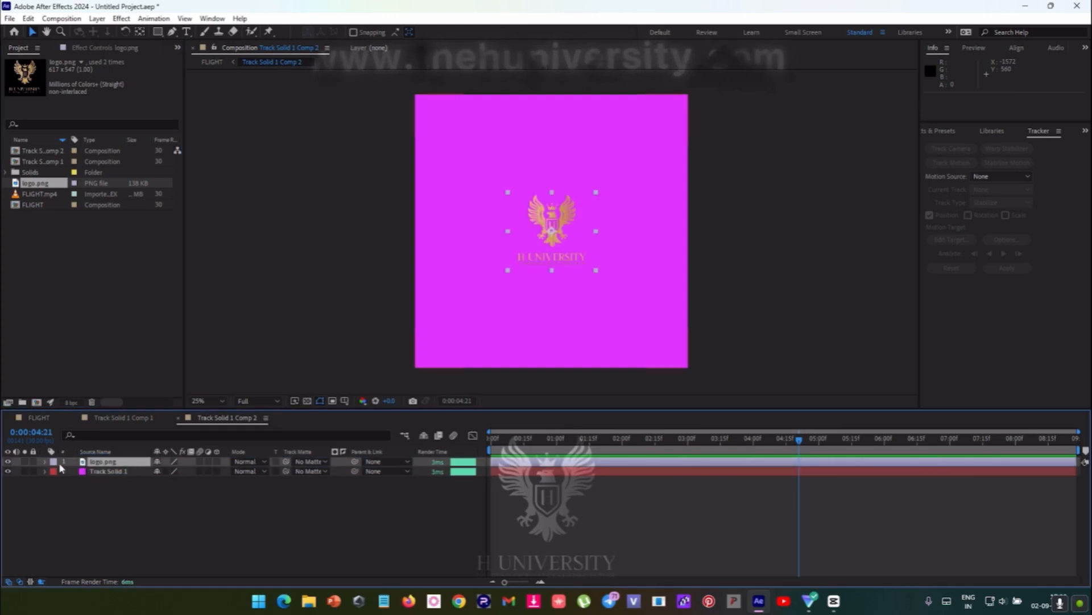
pyautogui.click(7, 471)
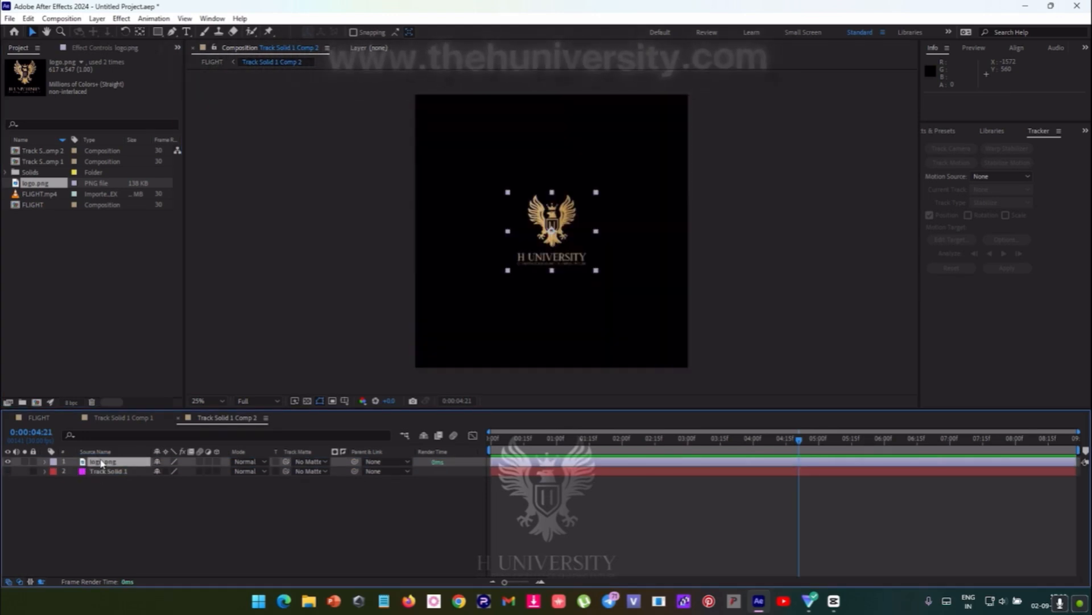
# - Scale logo.png to 263% and mask it with a rectangle around the emblem and H UNIVERSITY name, excluding the tagline
pyautogui.press('s')
pyautogui.moveTo(170, 471); pyautogui.dragTo(262, 467)
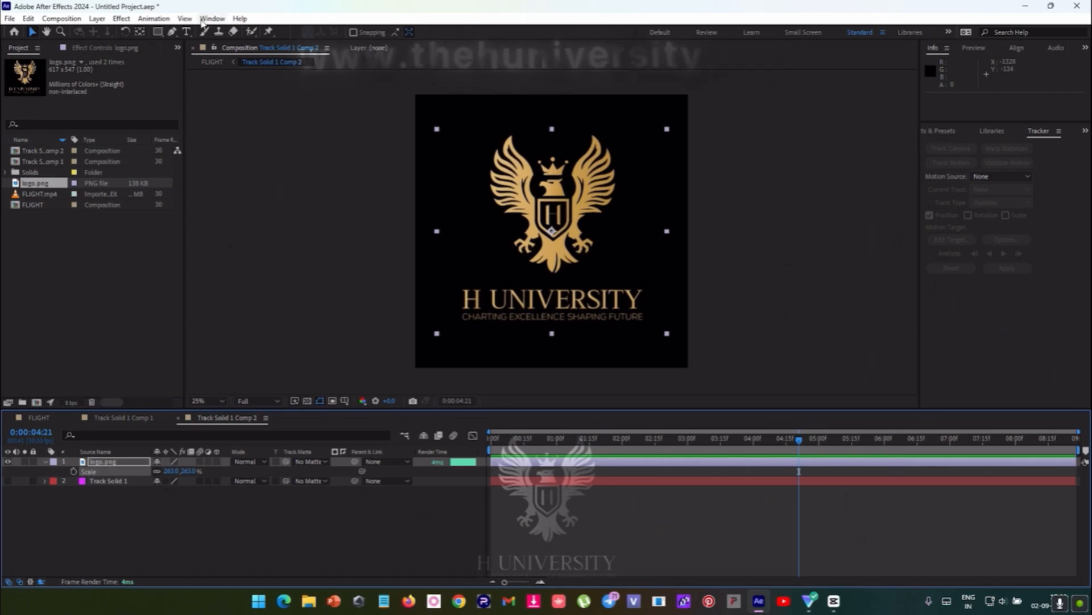
pyautogui.click(158, 31)
pyautogui.moveTo(433, 104)
pyautogui.mouseDown()
pyautogui.moveTo(518, 237)
pyautogui.moveTo(639, 334)
pyautogui.moveTo(668, 311)
pyautogui.mouseUp()
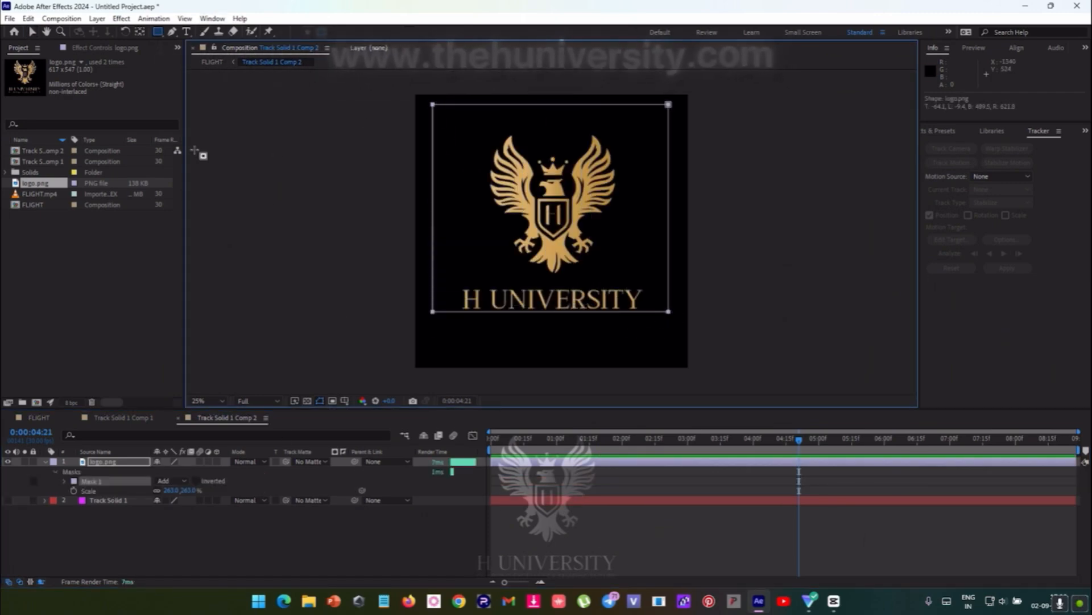
pyautogui.click(33, 33)
# - Return to the FLIGHT composition and scale the Track Solid 1 Comp 2 layer up to about 1945%
pyautogui.click(44, 420)
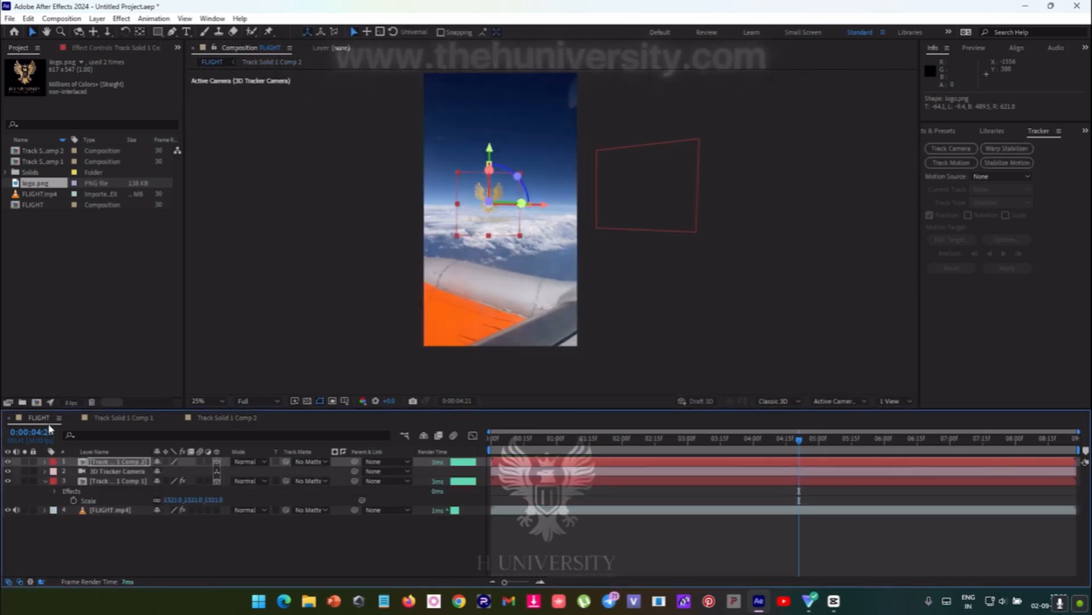
pyautogui.click(108, 471)
pyautogui.click(109, 462)
pyautogui.press('s')
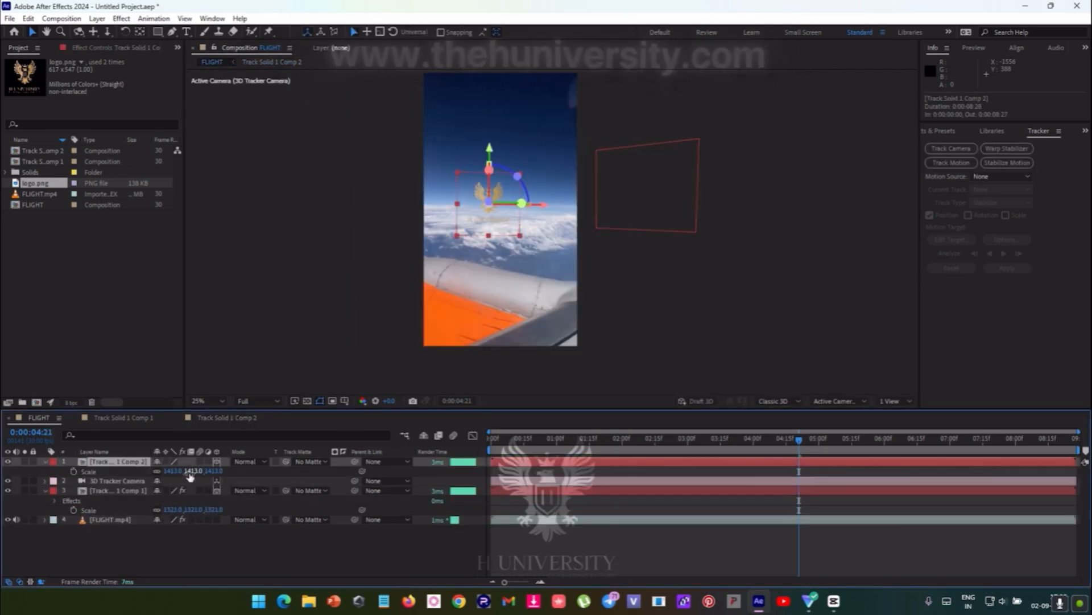
pyautogui.moveTo(173, 472); pyautogui.dragTo(498, 454)
# - Apply a Drop Shadow effect to Track Solid 1 Comp 2 through FX Console and set its opacity to about 93%
pyautogui.hotkey('ctrl', 'space')
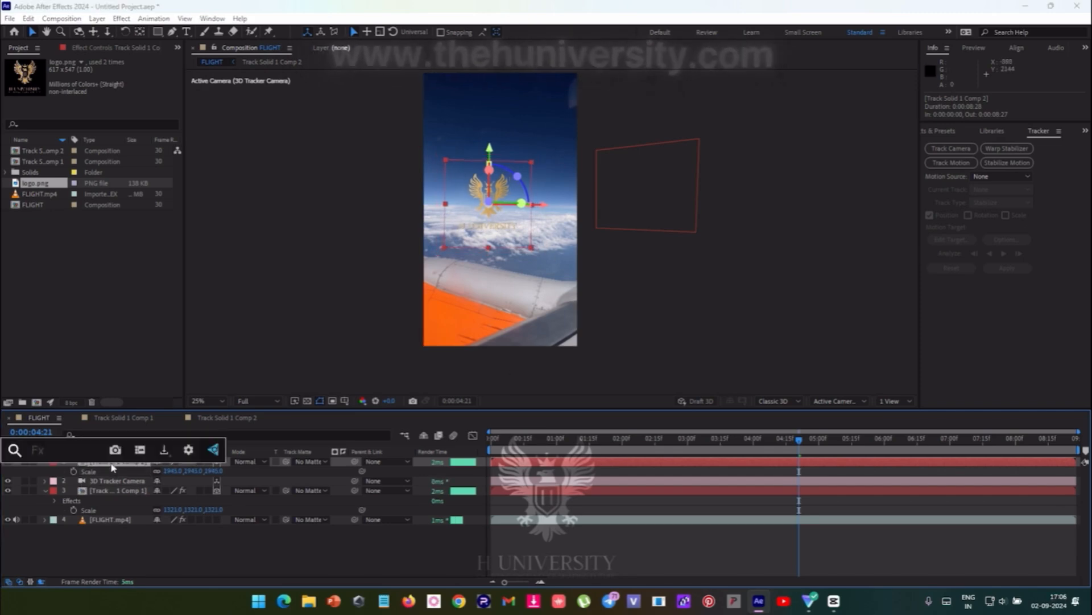
pyautogui.write('drop')
pyautogui.press('Return')
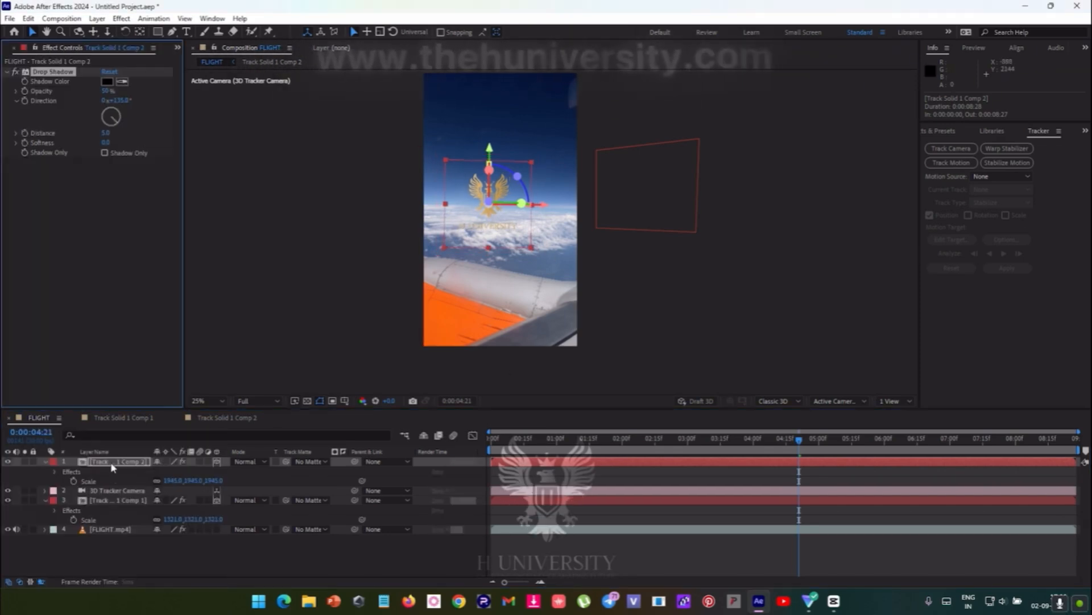
pyautogui.moveTo(105, 92); pyautogui.dragTo(136, 93)
pyautogui.scroll(2, 391, 200)
pyautogui.moveTo(391, 200); pyautogui.dragTo(380, 226)
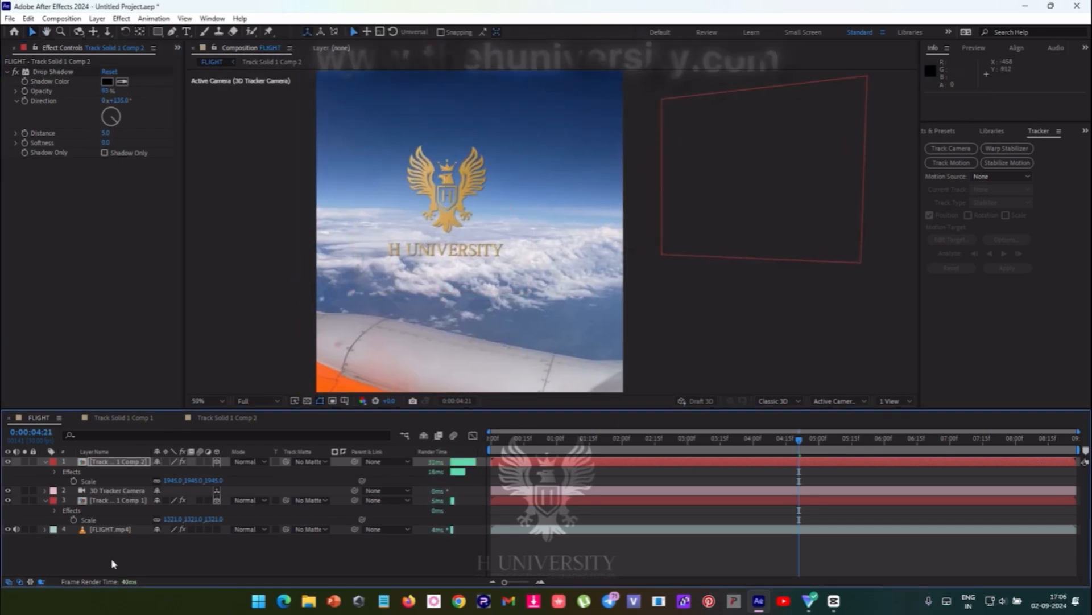
# - Search the effects and presets for "drop" to locate the Drop Shadow effect that can be applied to the selected logo layer
pyautogui.click(115, 462)
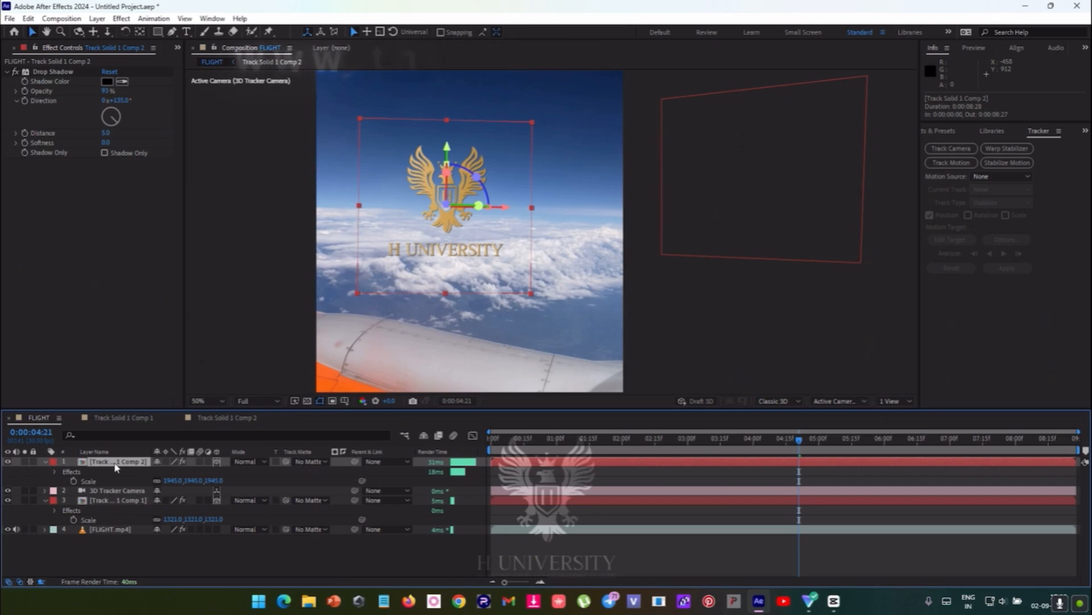
pyautogui.click(948, 134)
pyautogui.click(935, 136)
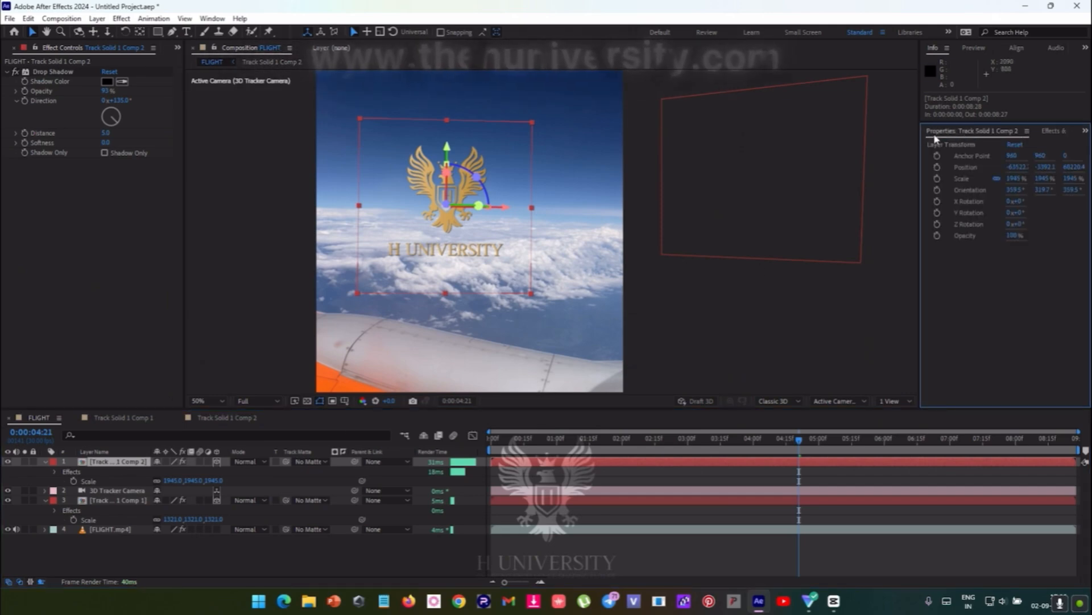
pyautogui.click(1063, 134)
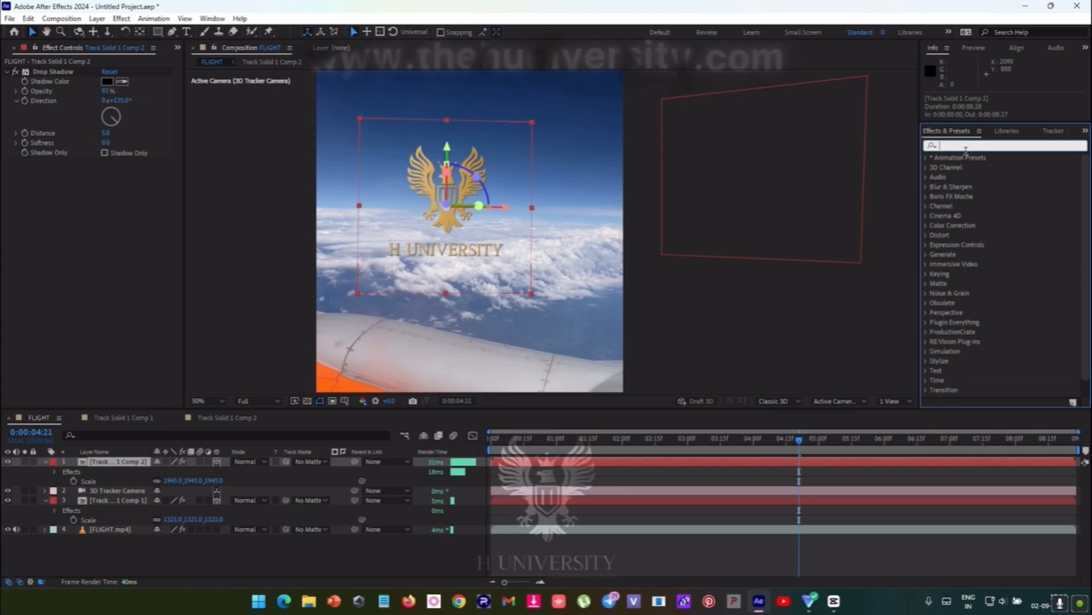
pyautogui.write('dro')
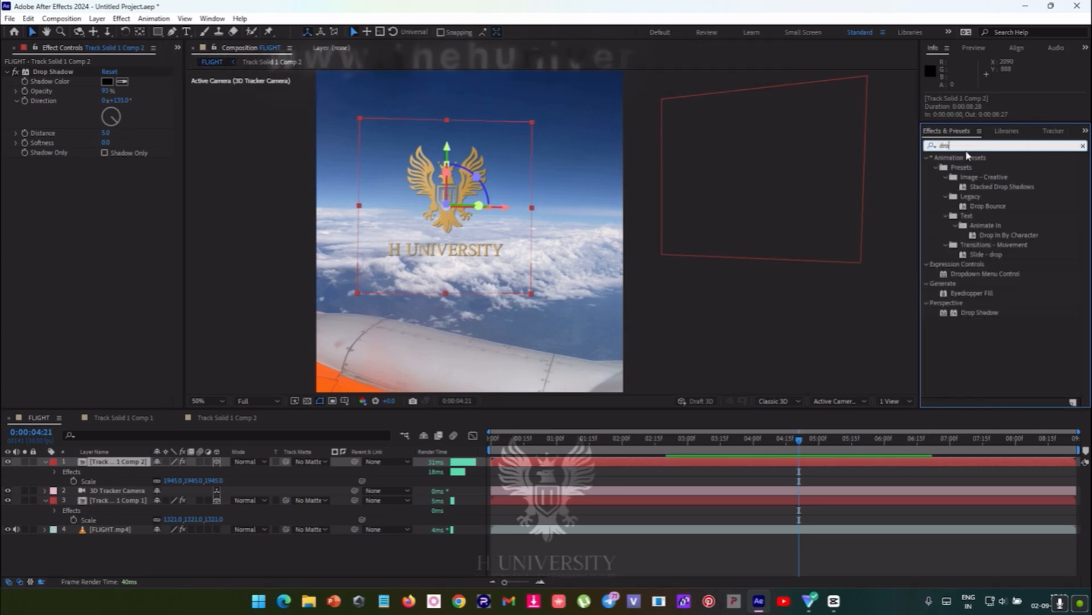
pyautogui.write('p')
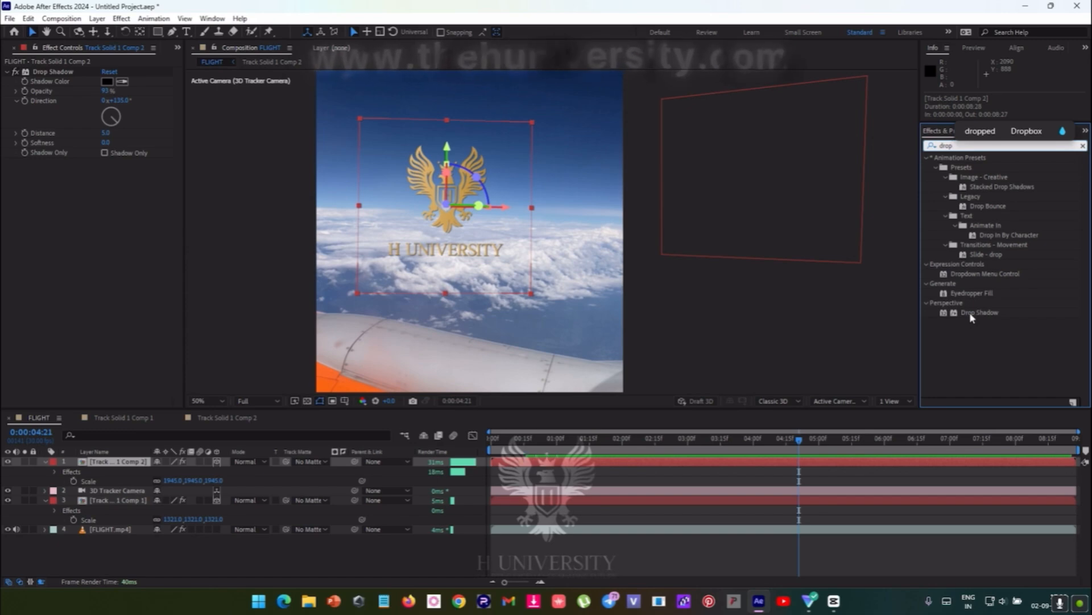
pyautogui.moveTo(970, 312); pyautogui.dragTo(135, 465)
pyautogui.moveTo(772, 443); pyautogui.dragTo(988, 314)
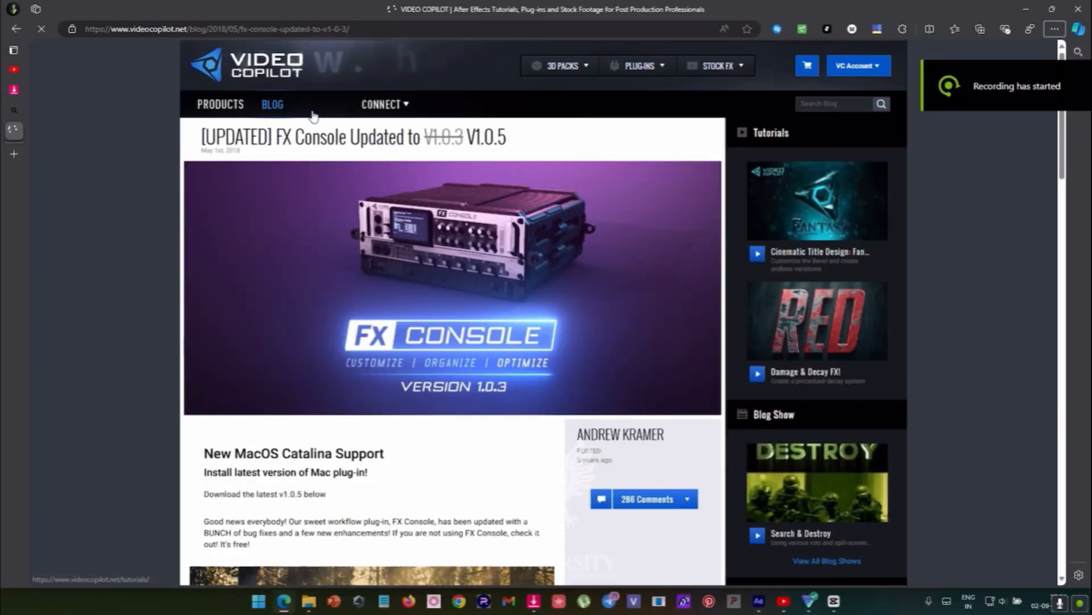
# - Switch to the browser and examine the Video Copilot FX Console page's downloads and features, starting its workflow plug-in video
pyautogui.scroll(-1, 361, 139)
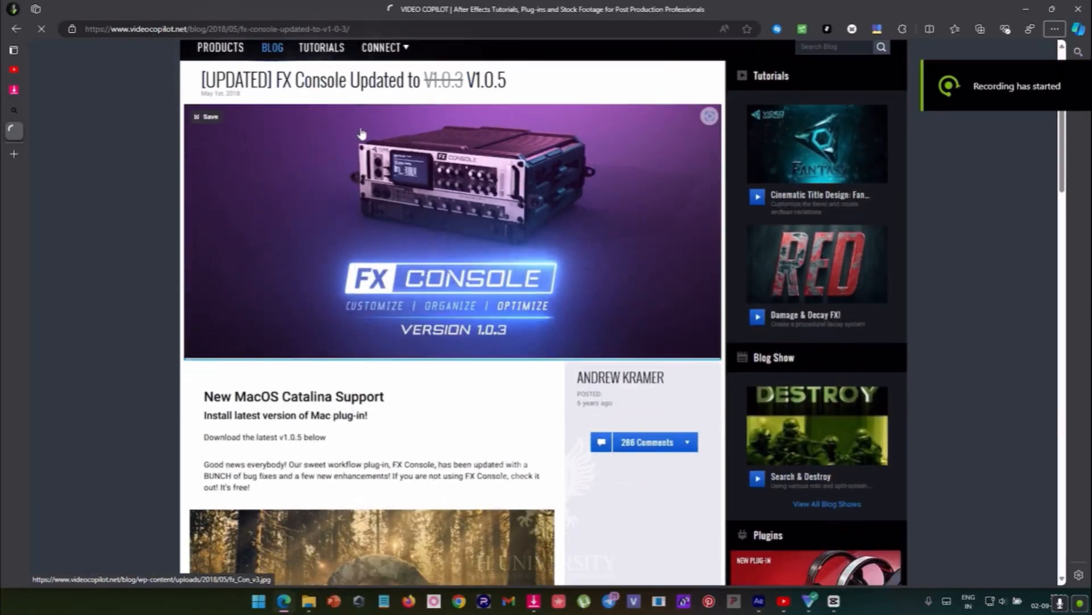
pyautogui.scroll(-15, 364, 160)
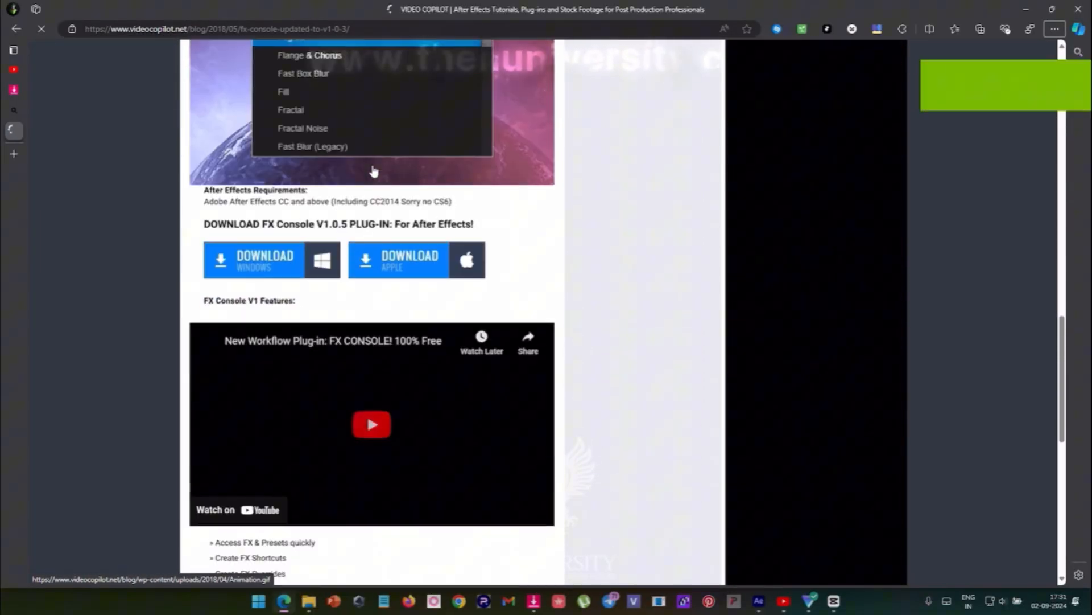
pyautogui.scroll(-4, 374, 170)
pyautogui.click(414, 207)
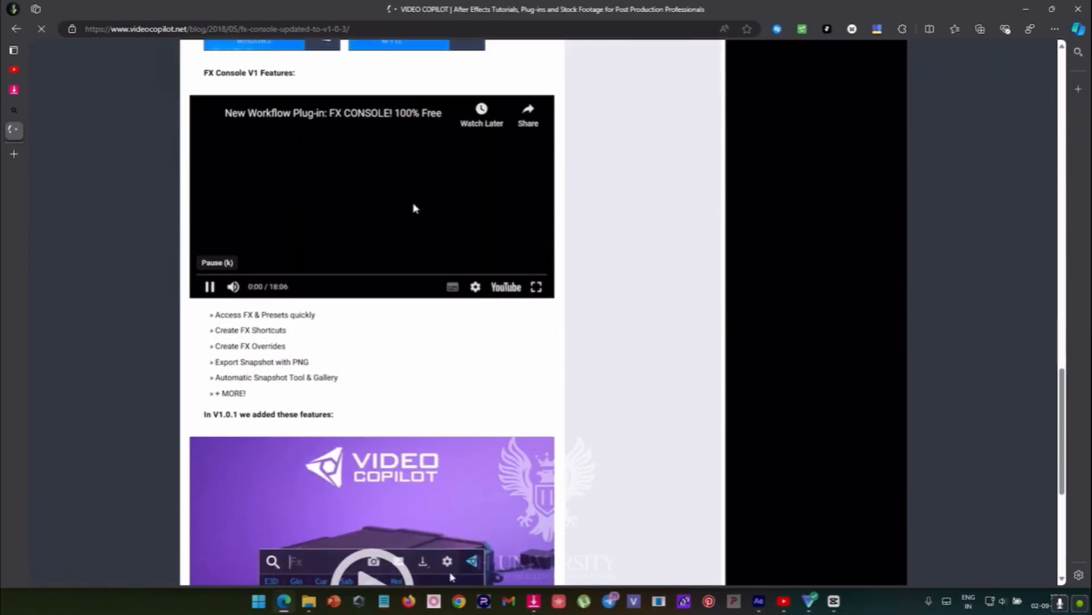
pyautogui.scroll(-2, 409, 207)
pyautogui.scroll(2, 398, 204)
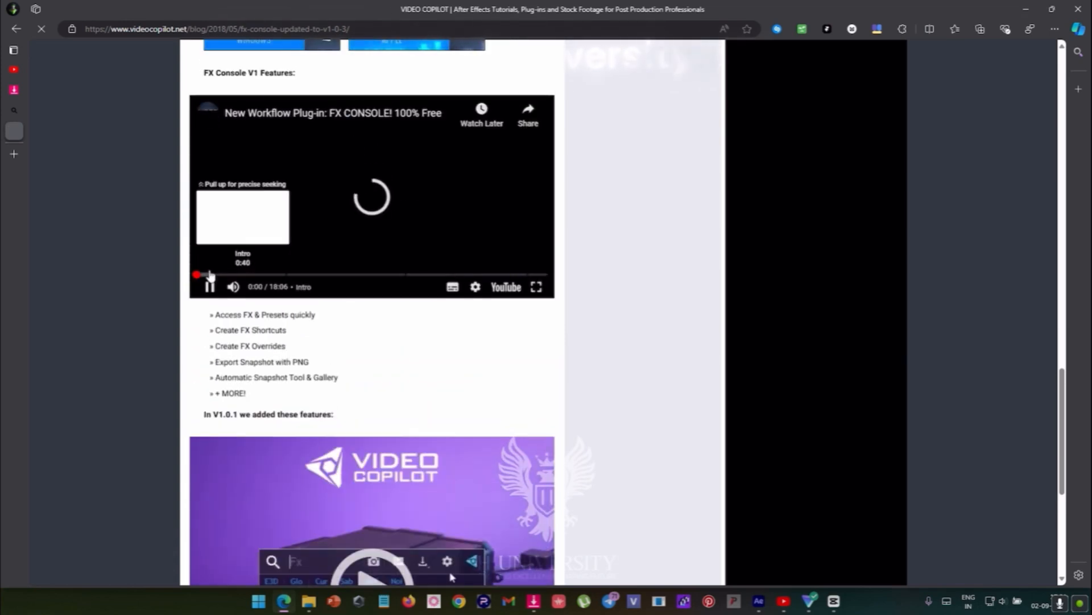
# - Skip to about 11:26 in the FX Console workflow video and review the page's version enhancements, downloads and feature list
pyautogui.click(223, 275)
pyautogui.moveTo(251, 277); pyautogui.dragTo(419, 277)
pyautogui.scroll(-5, 420, 310)
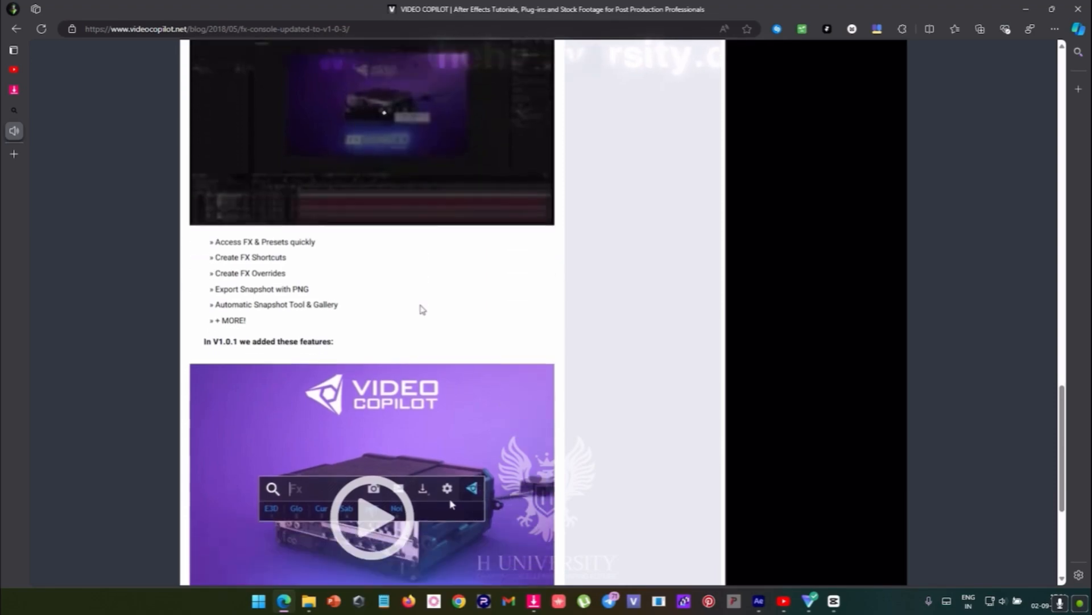
pyautogui.scroll(20, 428, 308)
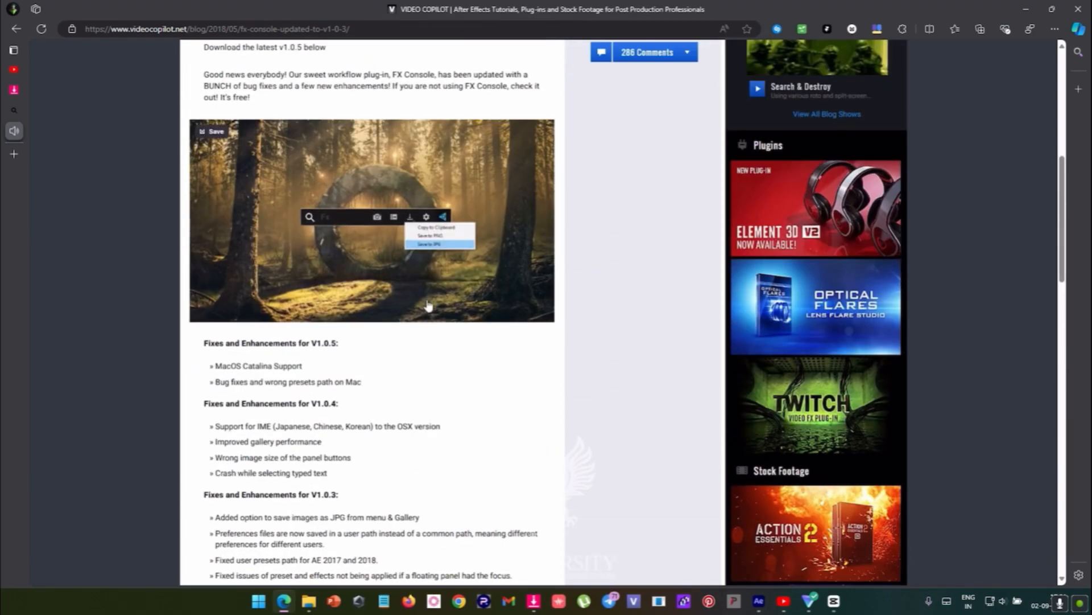
pyautogui.scroll(-20, 429, 306)
pyautogui.scroll(4, 428, 307)
pyautogui.scroll(3, 382, 304)
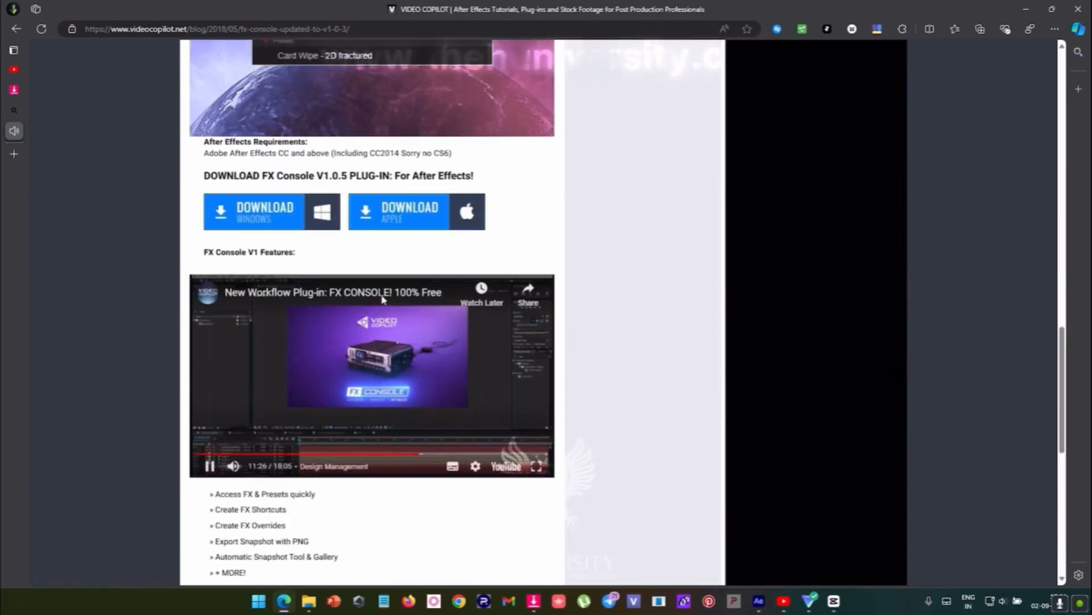
pyautogui.scroll(5, 380, 340)
pyautogui.scroll(5, 470, 323)
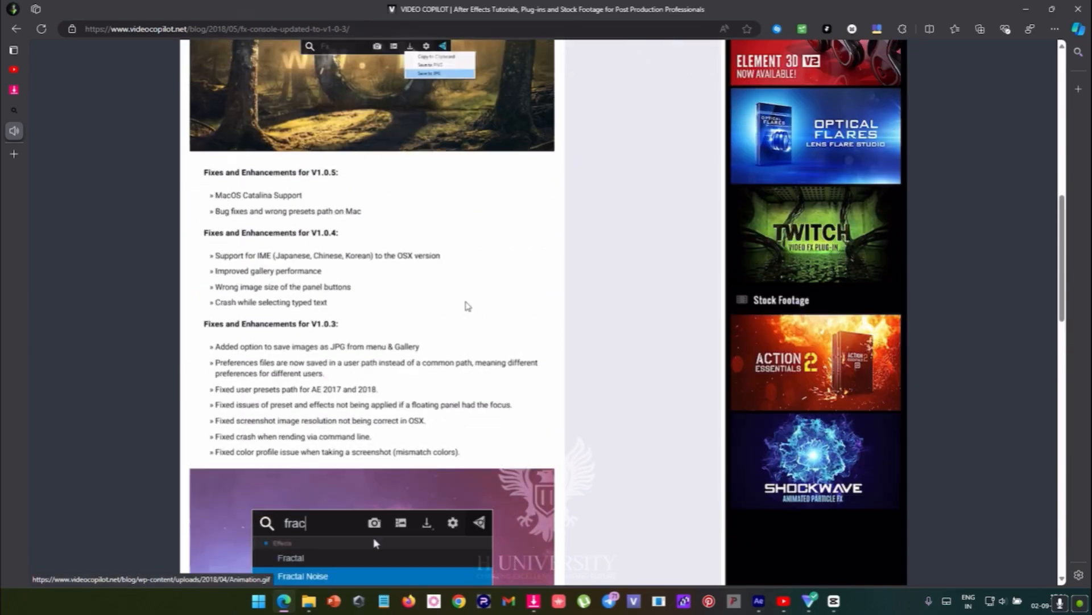
pyautogui.scroll(-3, 463, 300)
pyautogui.scroll(15, 414, 297)
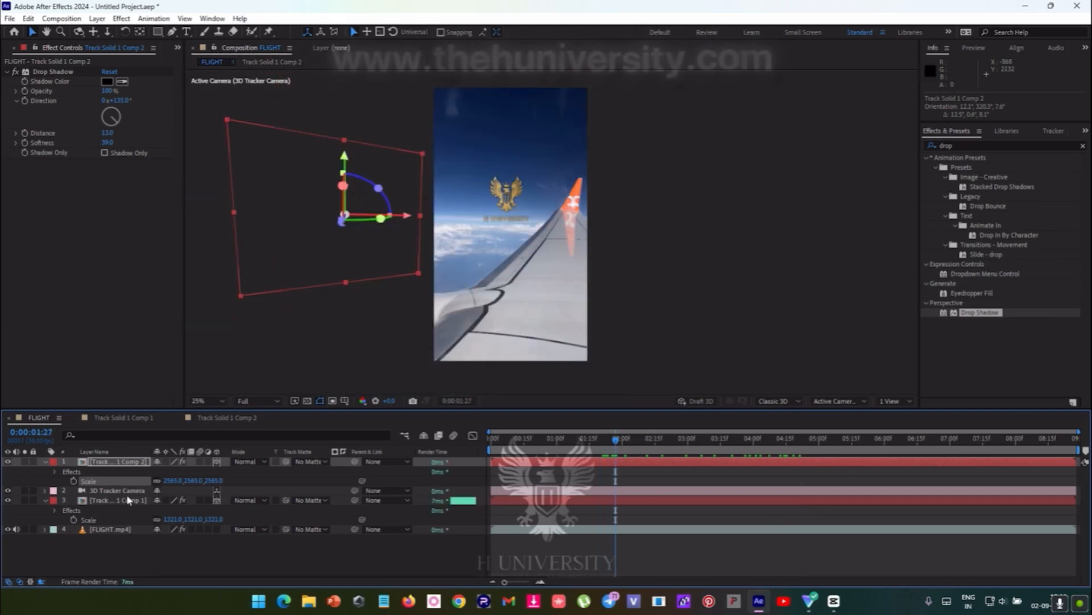
# - Switch to After Effects, delete the Track Solid 1 Comp 1 layer from the FLIGHT composition and preview the playback
pyautogui.click(128, 500)
pyautogui.press('Delete')
pyautogui.press('space')
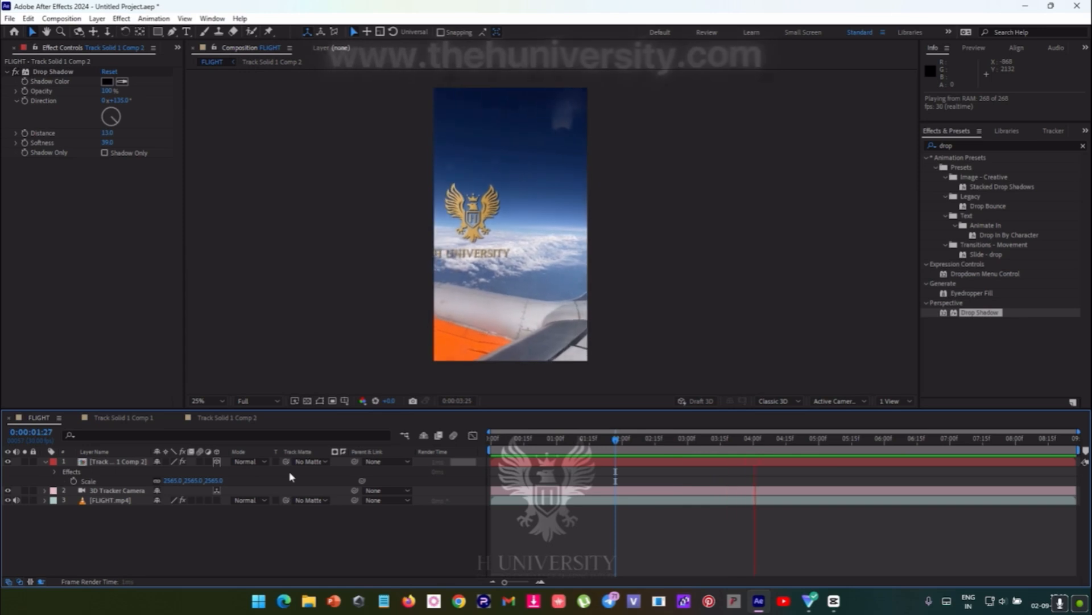
# - Reposition the remaining logo over the clouds, rotate it to an orientation of about 2.7°, 319.8°, 1.6° and preview the result
pyautogui.scroll(2, 537, 239)
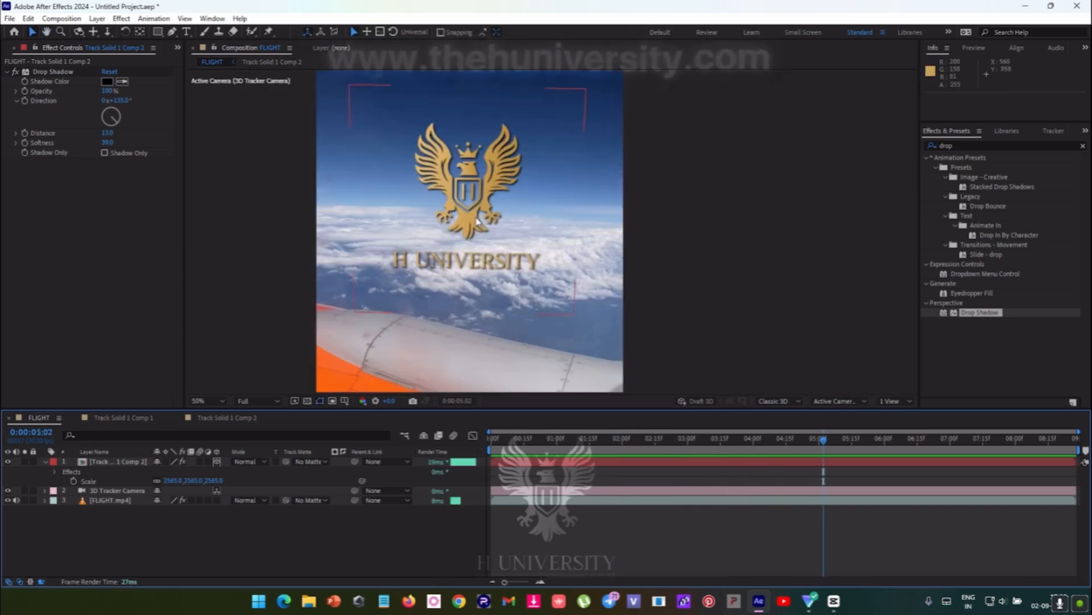
pyautogui.click(515, 217)
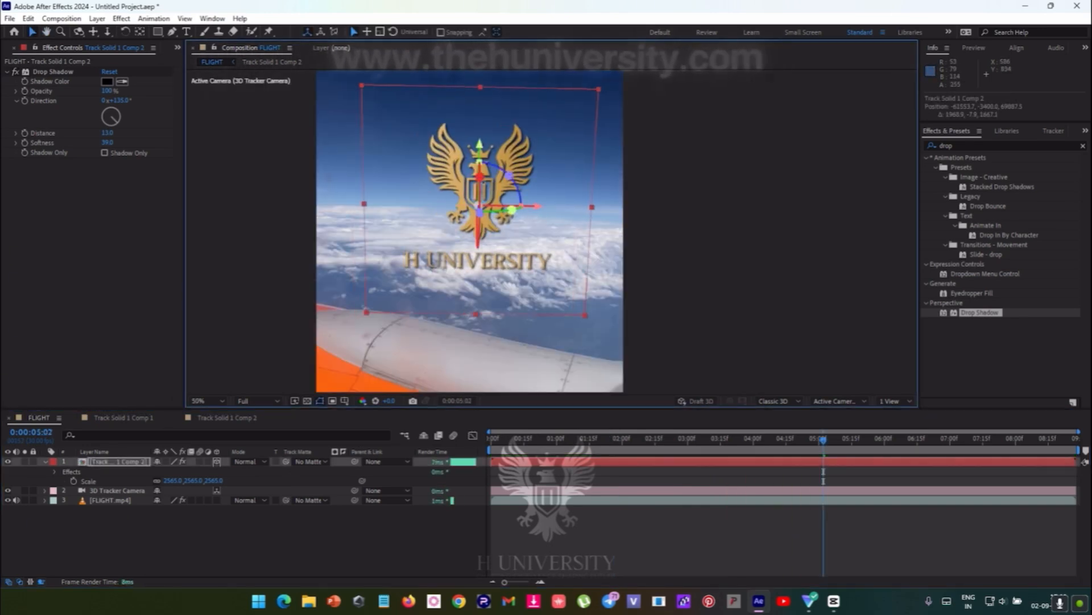
pyautogui.moveTo(512, 210); pyautogui.dragTo(490, 216)
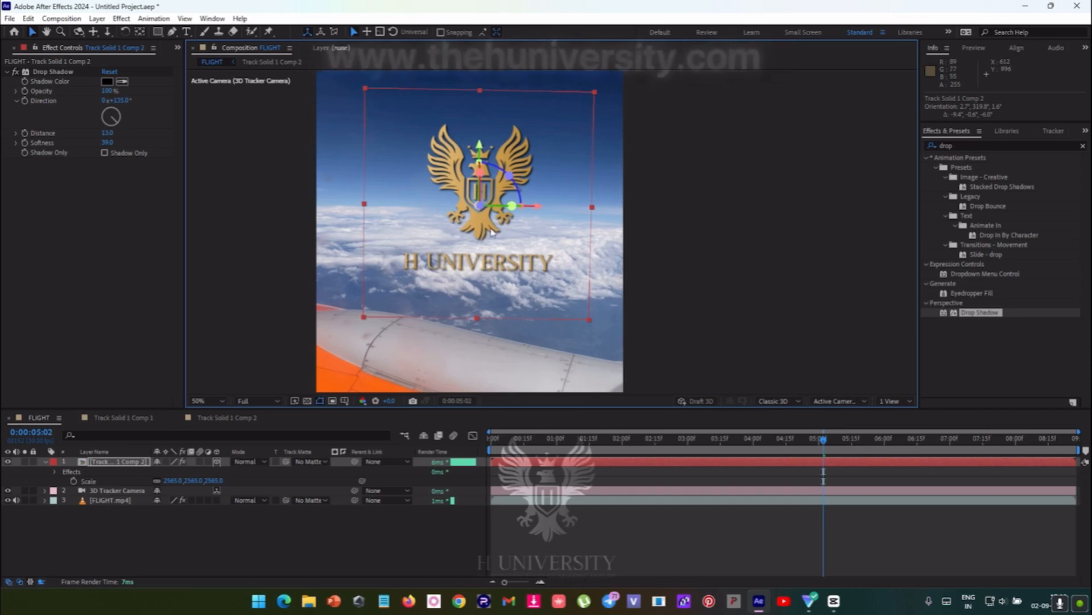
pyautogui.press('space')
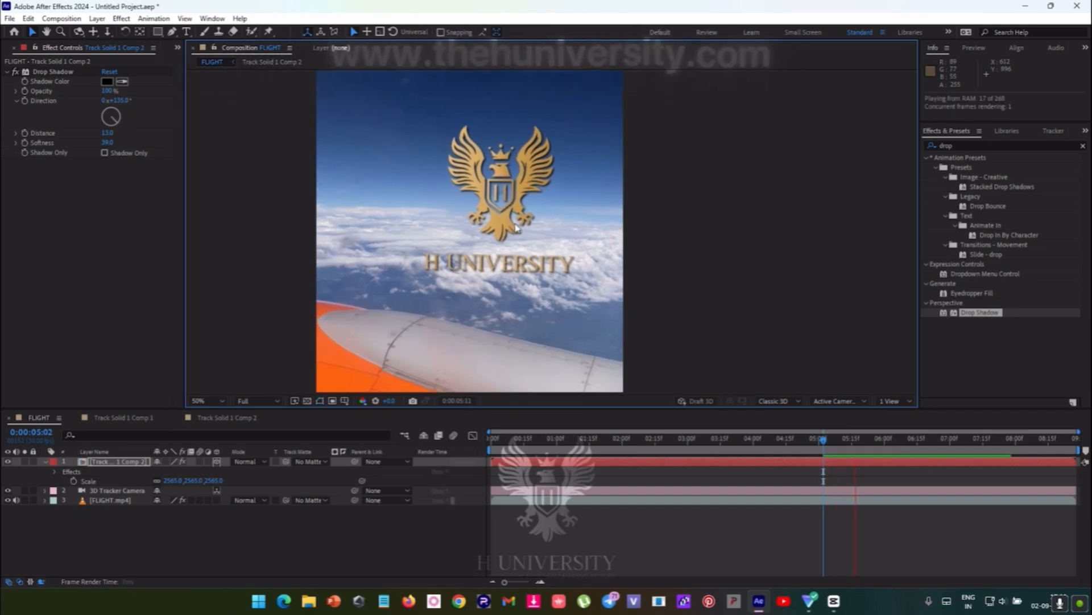
pyautogui.press('space')
pyautogui.scroll(-2, 551, 230)
pyautogui.press('space')
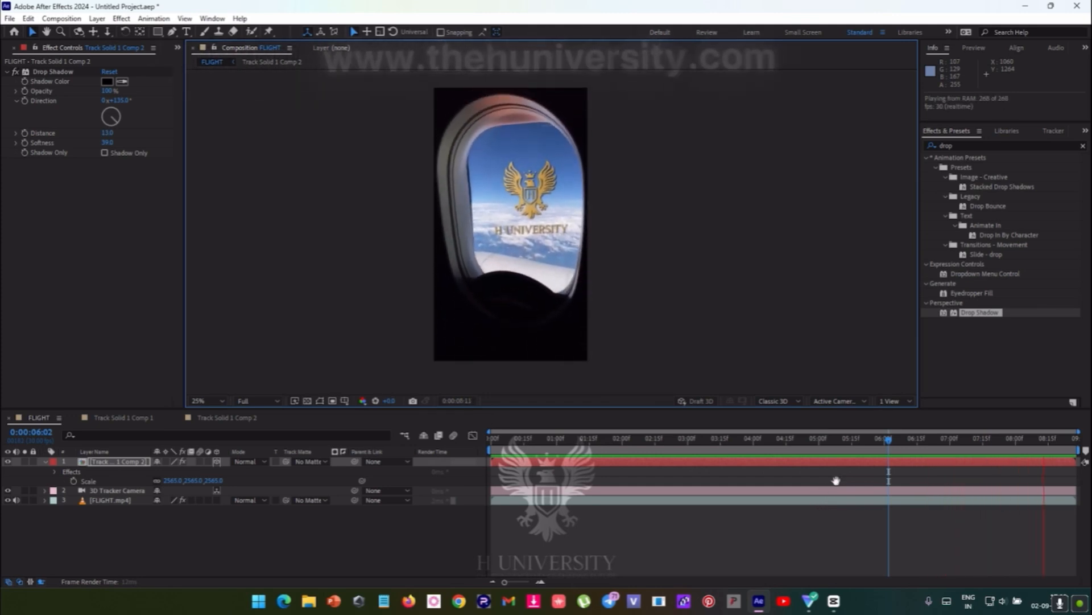
pyautogui.press('space')
# - Import the green screen hummingbird footage from Downloads and place it below the Track Solid 1 Comp 2 layer at 0:00:04:29
pyautogui.moveTo(1011, 458); pyautogui.dragTo(814, 461)
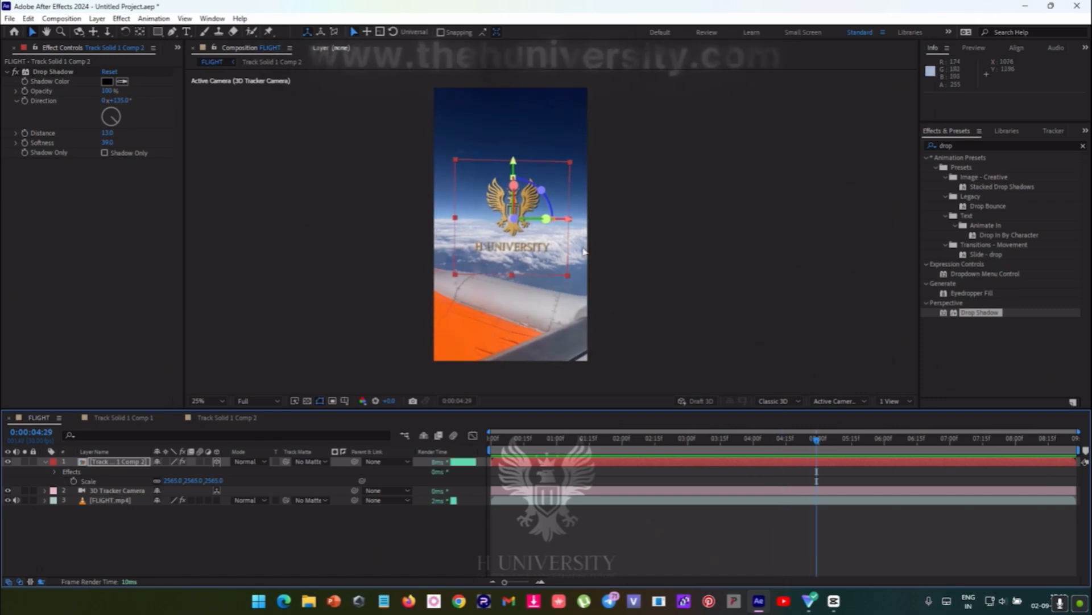
pyautogui.scroll(2, 552, 230)
pyautogui.click(122, 508)
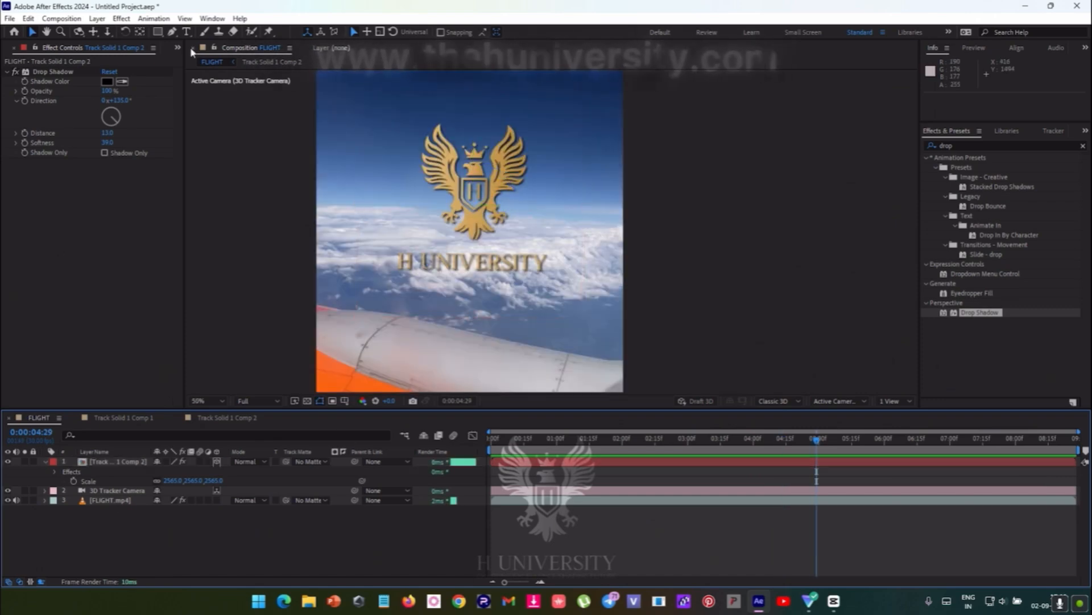
pyautogui.hotkey('ctrl', '0')
pyautogui.doubleClick(94, 254)
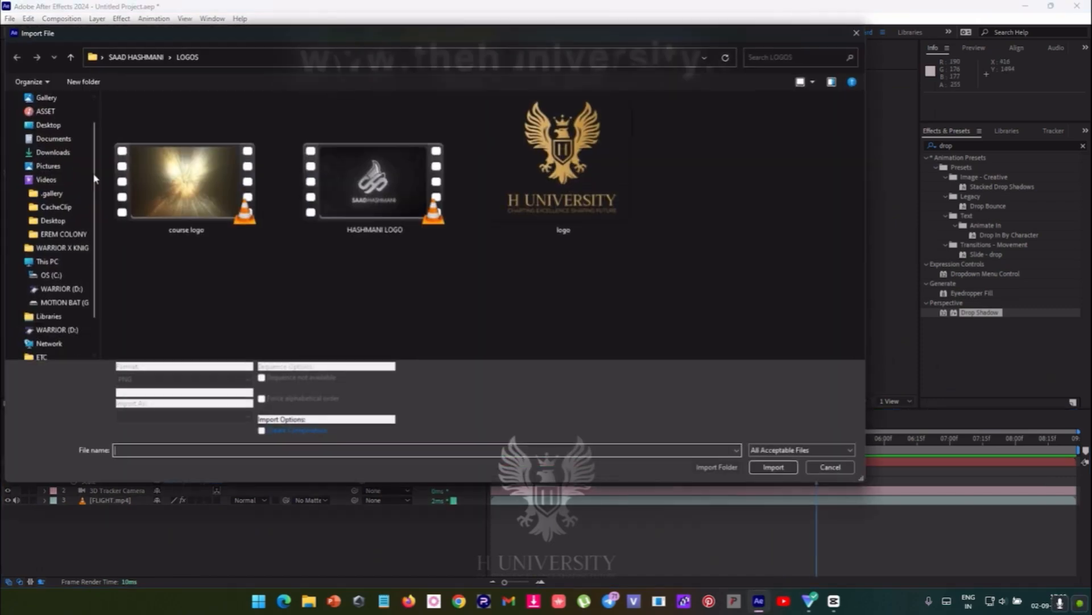
pyautogui.click(53, 152)
pyautogui.click(287, 313)
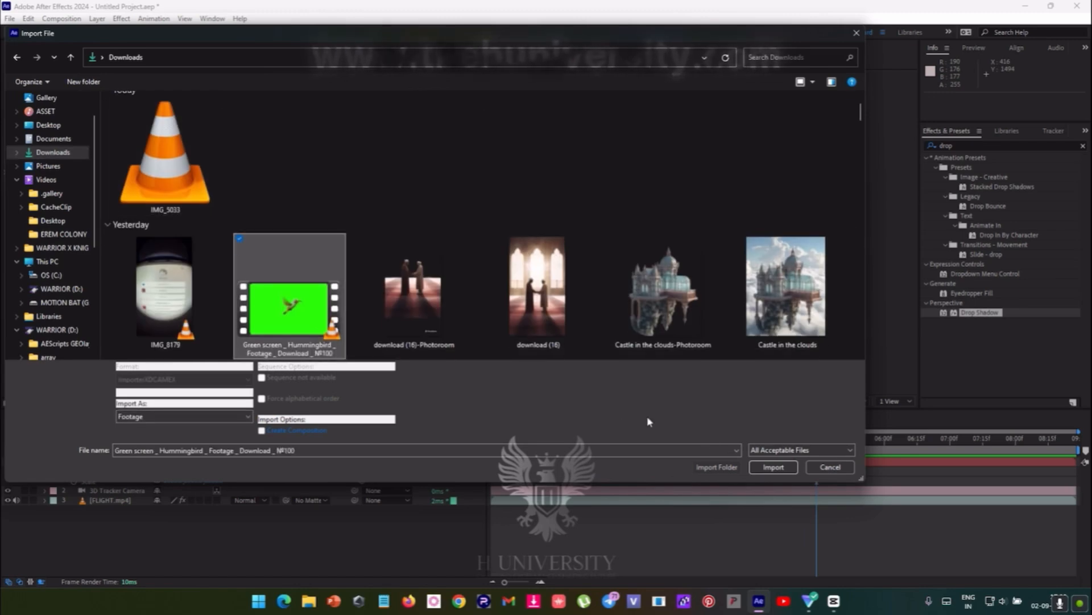
pyautogui.click(774, 466)
pyautogui.moveTo(39, 194); pyautogui.dragTo(86, 480)
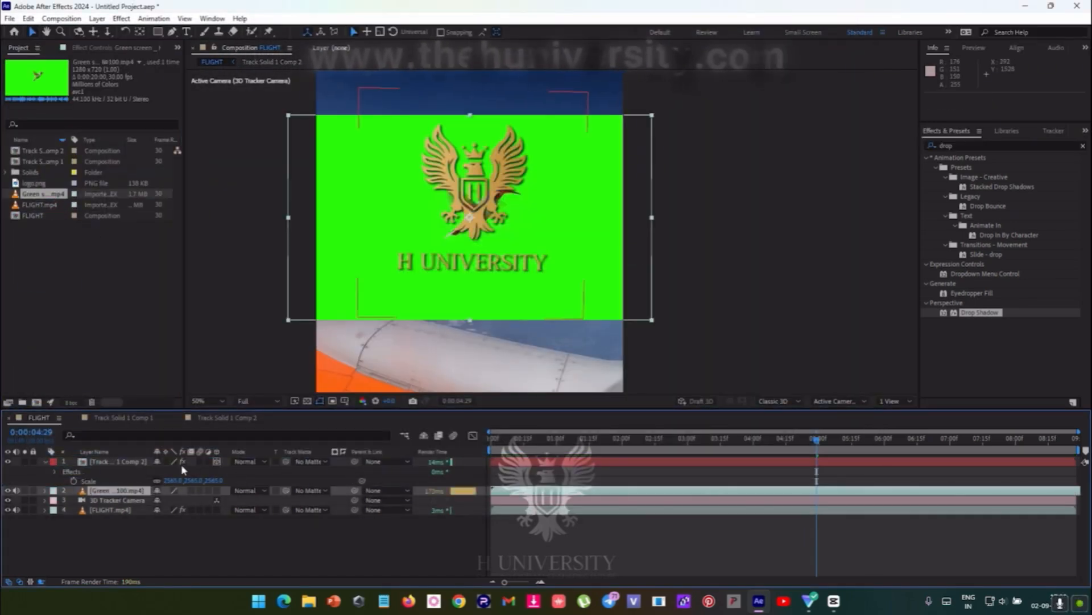
# - Make the hummingbird footage a 3D layer and give it the same position as the Track Solid 1 Comp 2 layer
pyautogui.click(118, 462)
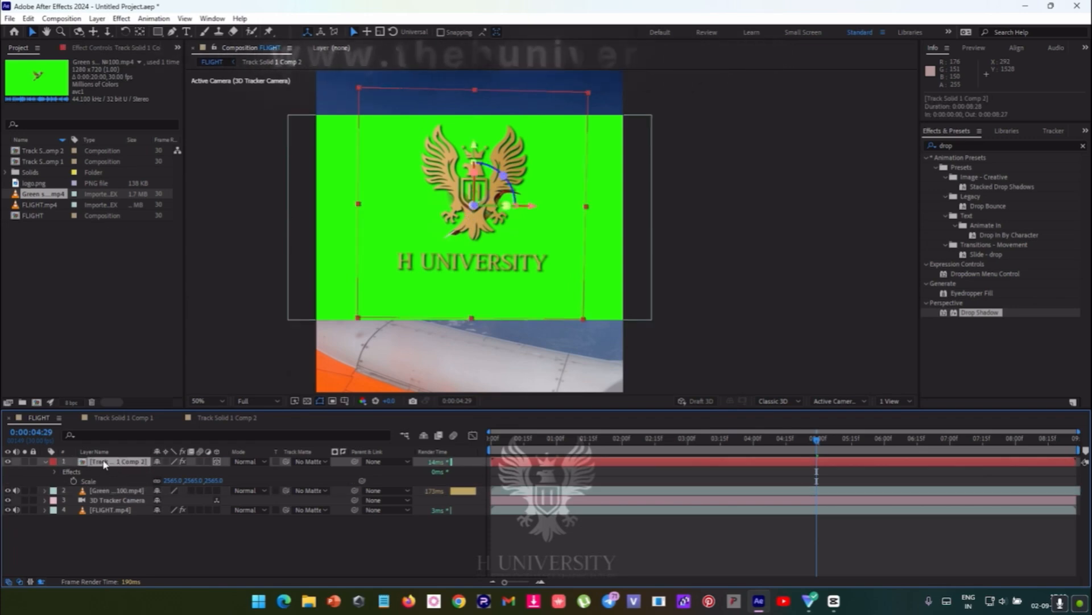
pyautogui.press('p')
pyautogui.click(113, 481)
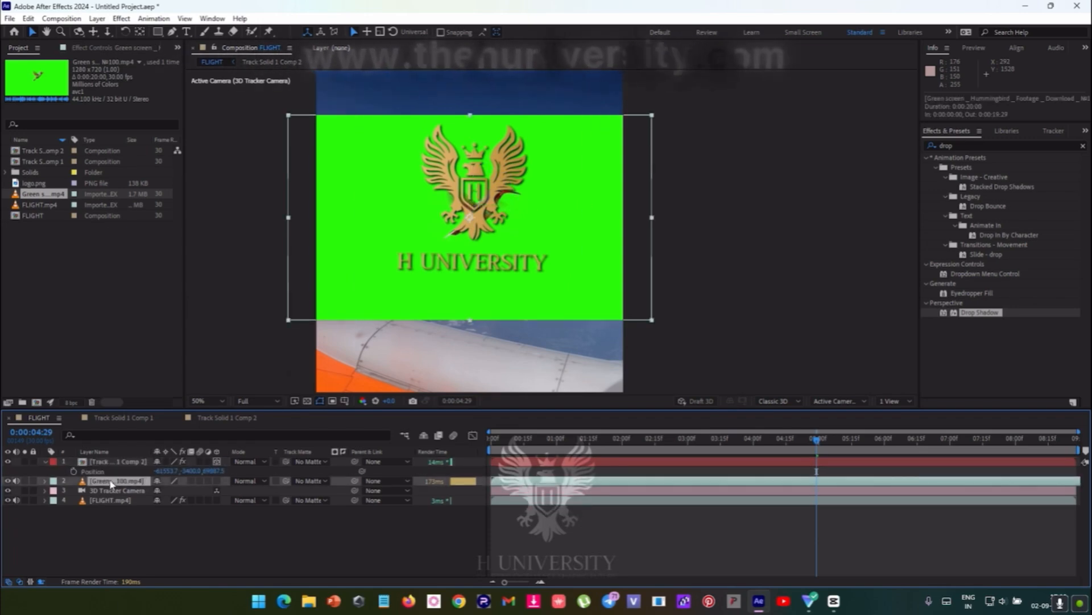
pyautogui.press('p')
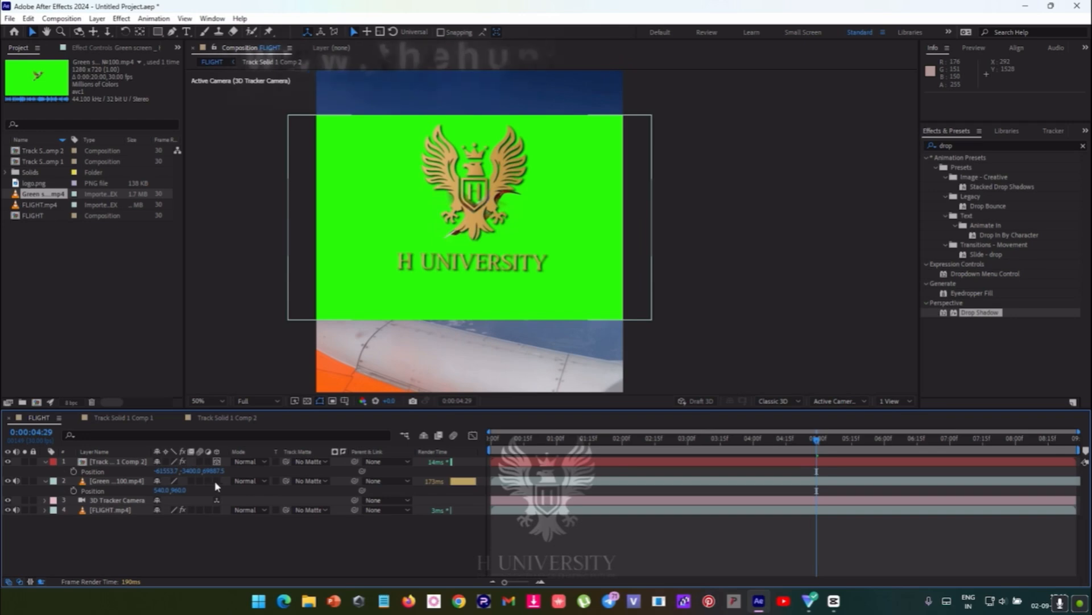
pyautogui.click(216, 480)
pyautogui.click(104, 473)
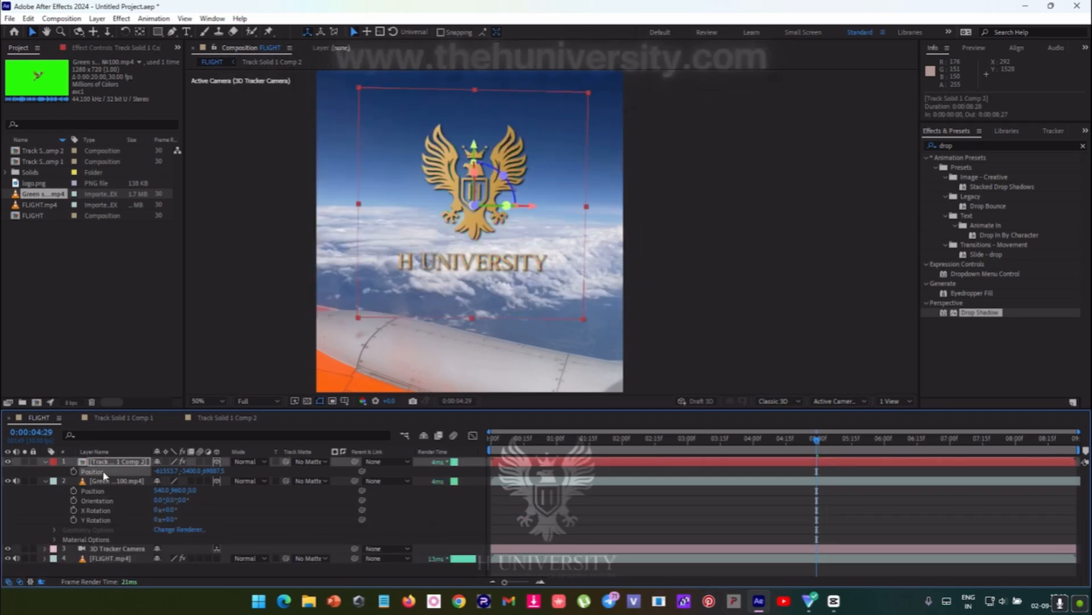
pyautogui.click(96, 510)
pyautogui.hotkey('ctrl', 'v')
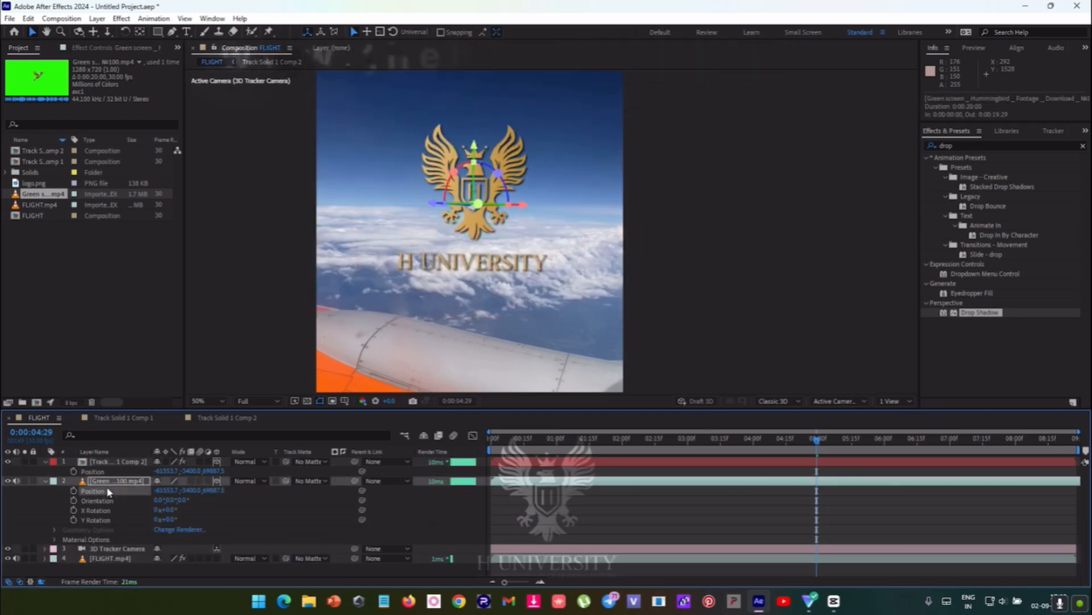
# - Scale the hummingbird footage layer up to about 4394%
pyautogui.press('s')
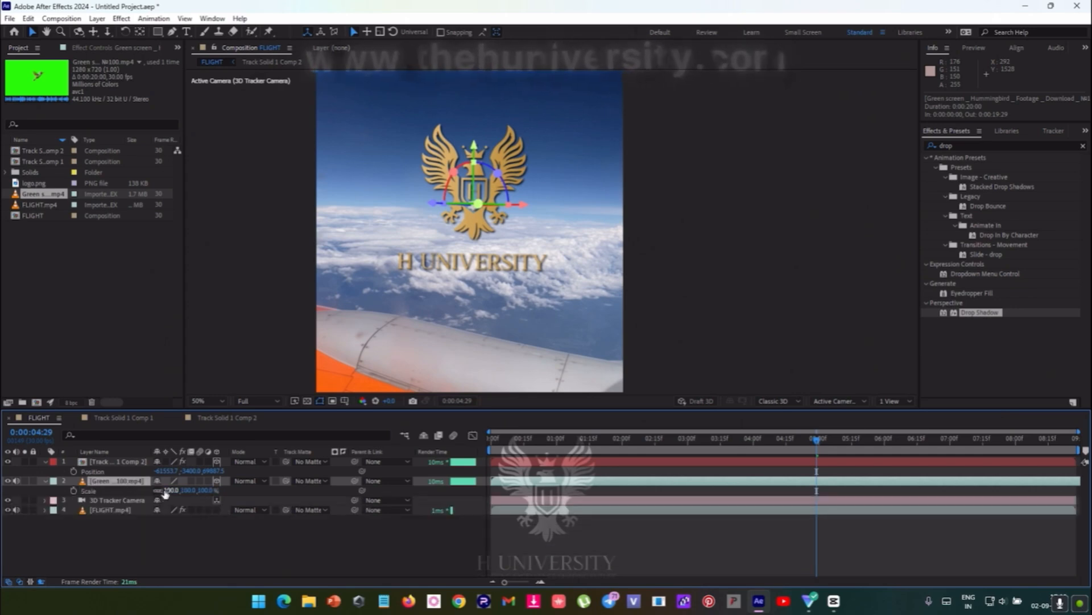
pyautogui.moveTo(165, 492); pyautogui.dragTo(273, 495)
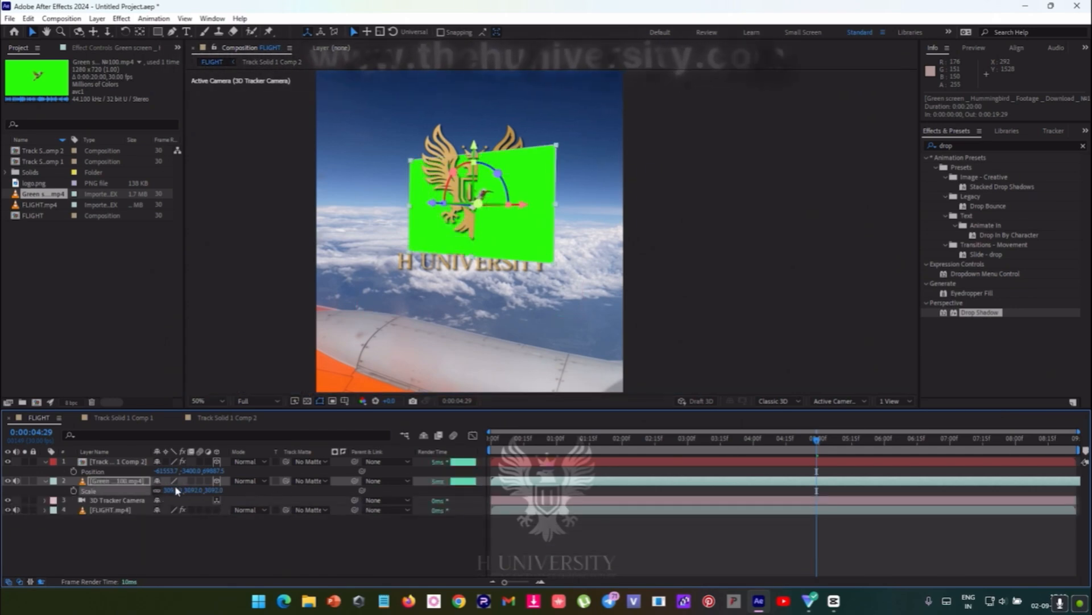
pyautogui.moveTo(175, 485); pyautogui.dragTo(328, 498)
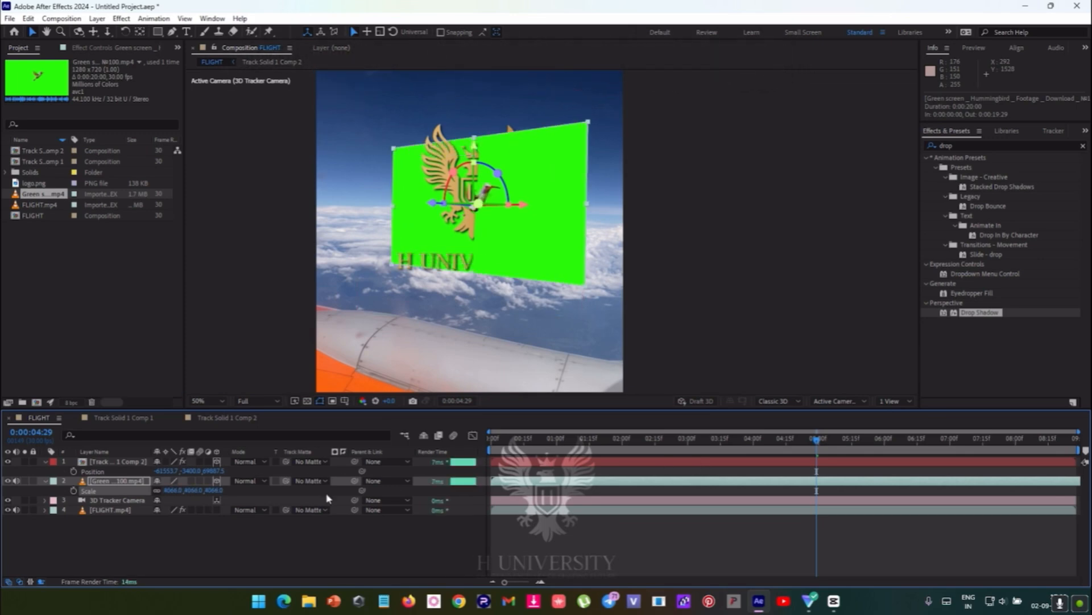
pyautogui.moveTo(172, 490); pyautogui.dragTo(217, 491)
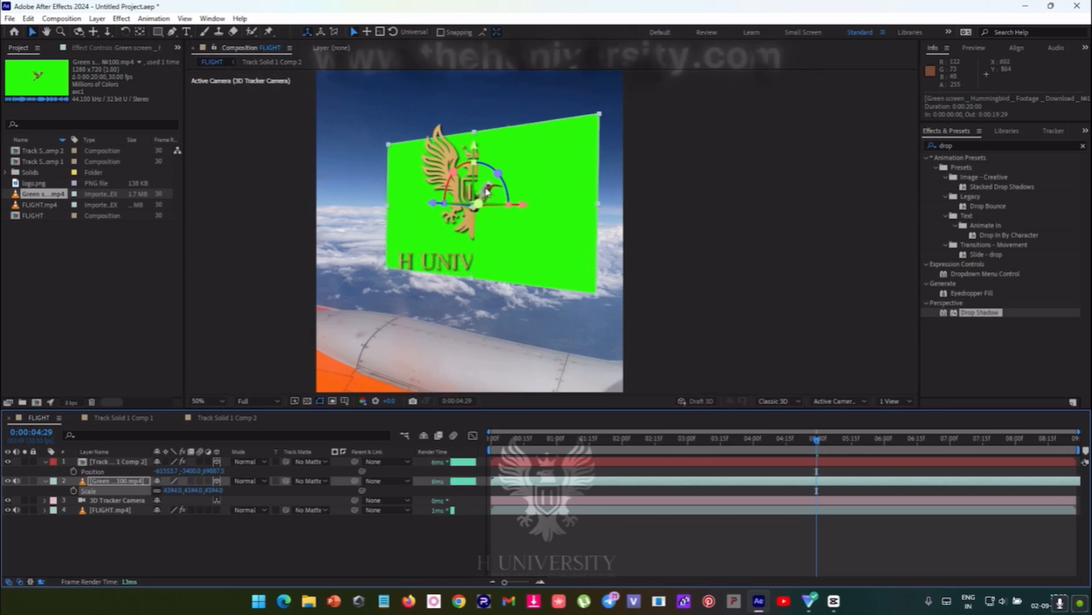
# - Rotate the hummingbird footage to an orientation of about 0°, 318°, 359.4° and hide the Track Solid 1 Comp 2 logo layer
pyautogui.moveTo(498, 173)
pyautogui.mouseDown()
pyautogui.moveTo(478, 212)
pyautogui.moveTo(503, 175)
pyautogui.mouseUp()
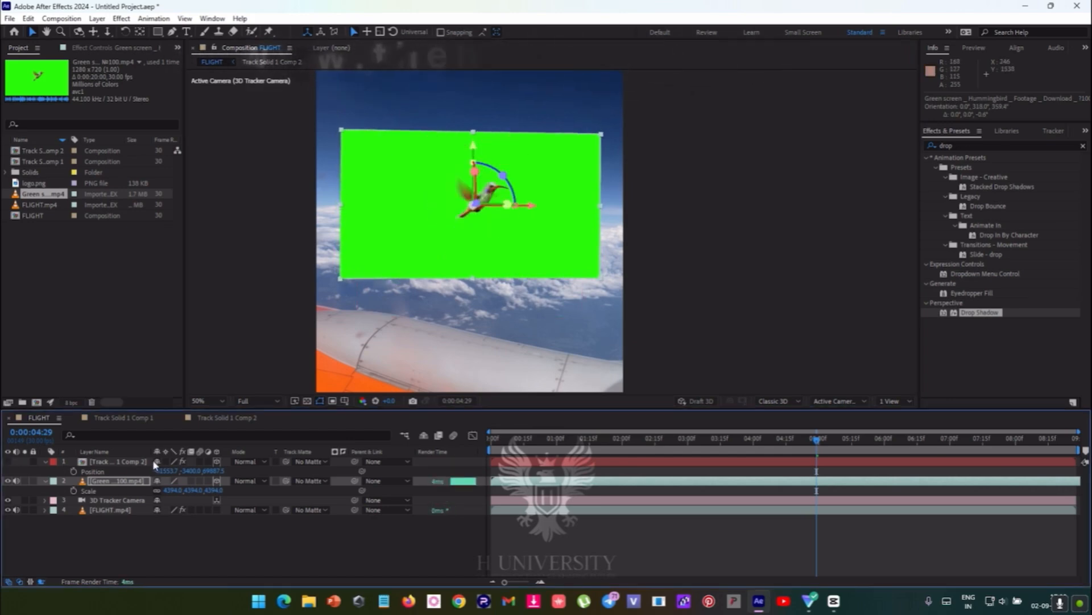
pyautogui.click(8, 461)
pyautogui.click(123, 461)
pyautogui.hotkey('ctrl', 'space')
pyautogui.write('key')
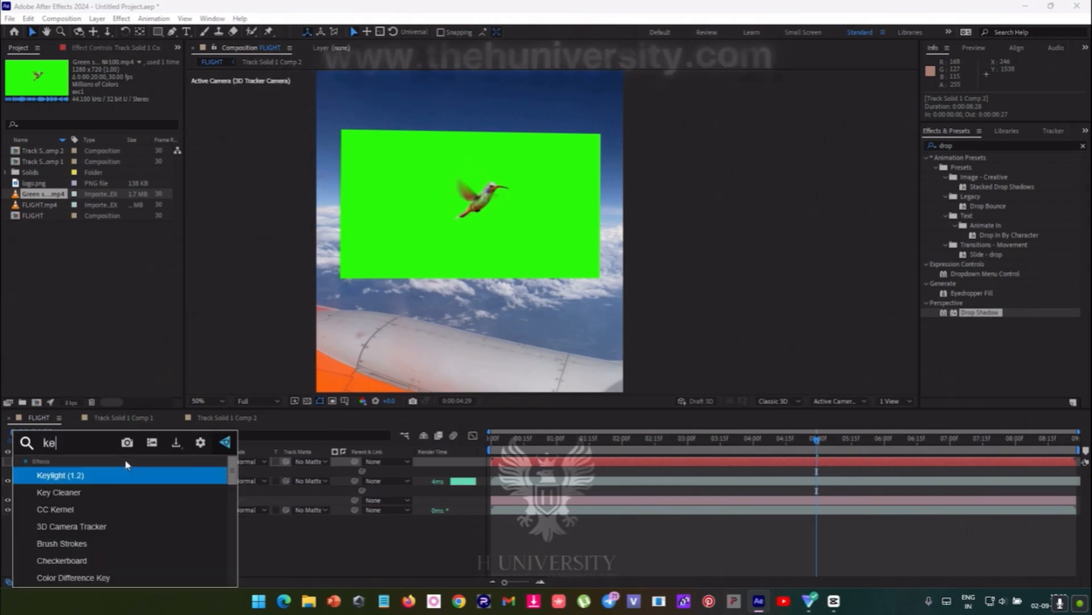
pyautogui.press('Return')
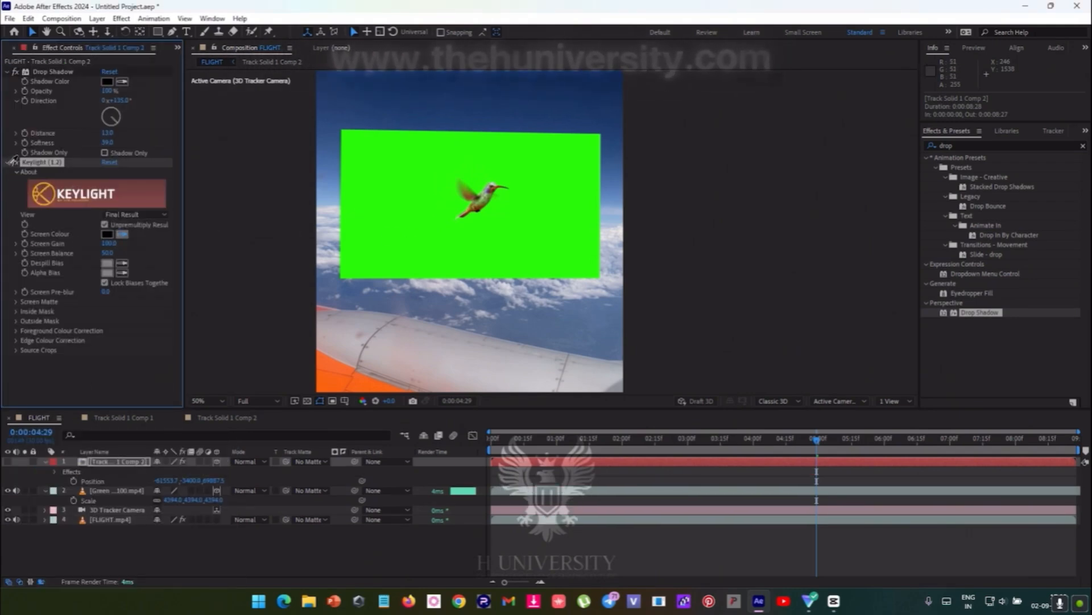
pyautogui.hotkey('ctrl', 'z')
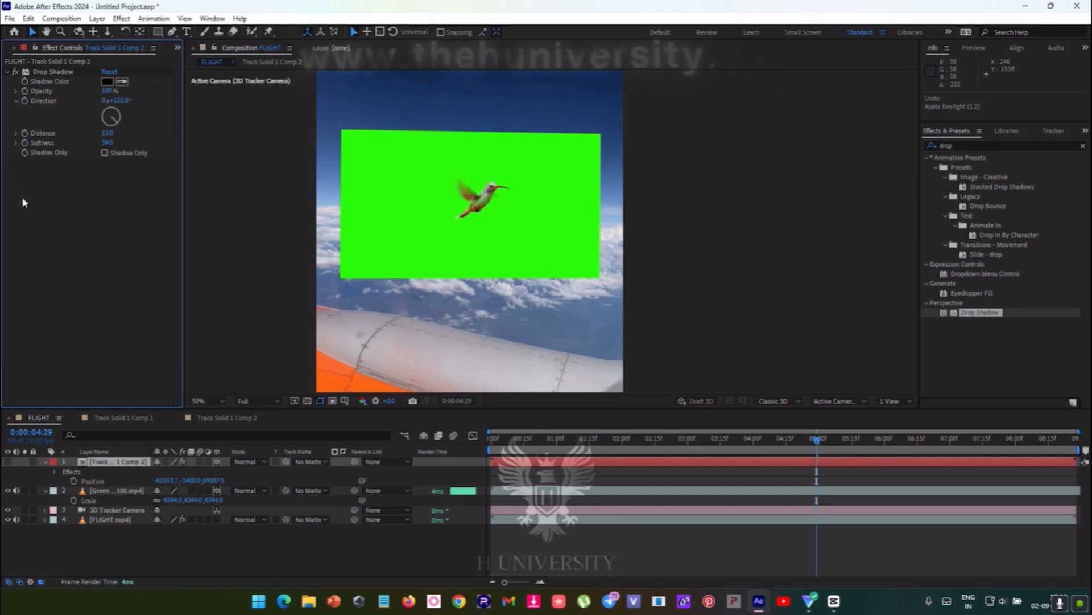
# - Find Keylight (1.2) in the effects and presets, apply it to the hummingbird footage and sample the green background as Screen Colour
pyautogui.click(1082, 145)
pyautogui.click(1056, 143)
pyautogui.write('keyligh')
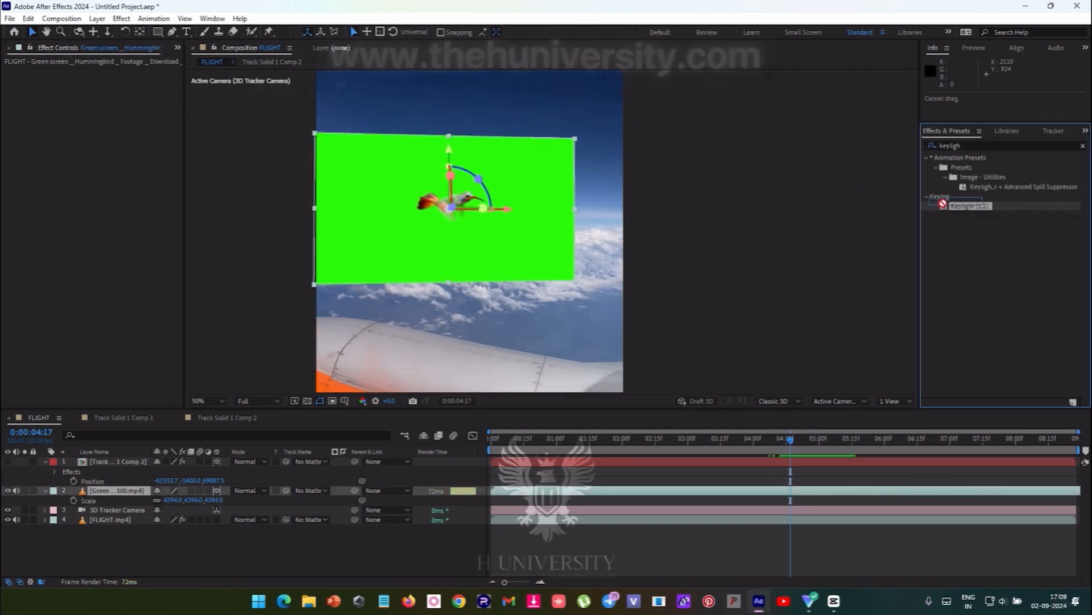
pyautogui.moveTo(947, 206); pyautogui.dragTo(449, 245)
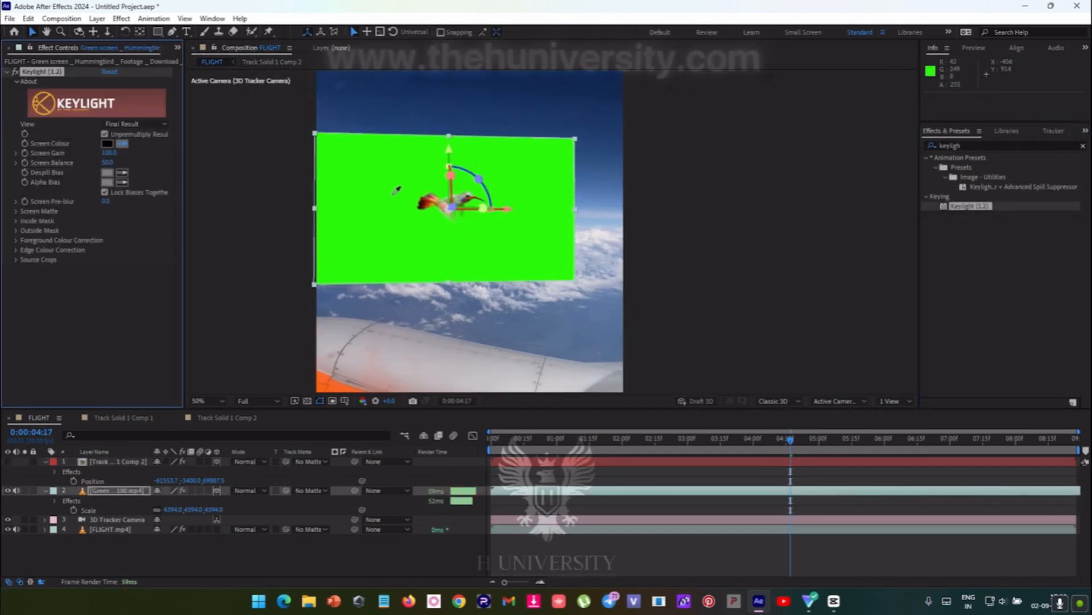
pyautogui.click(392, 199)
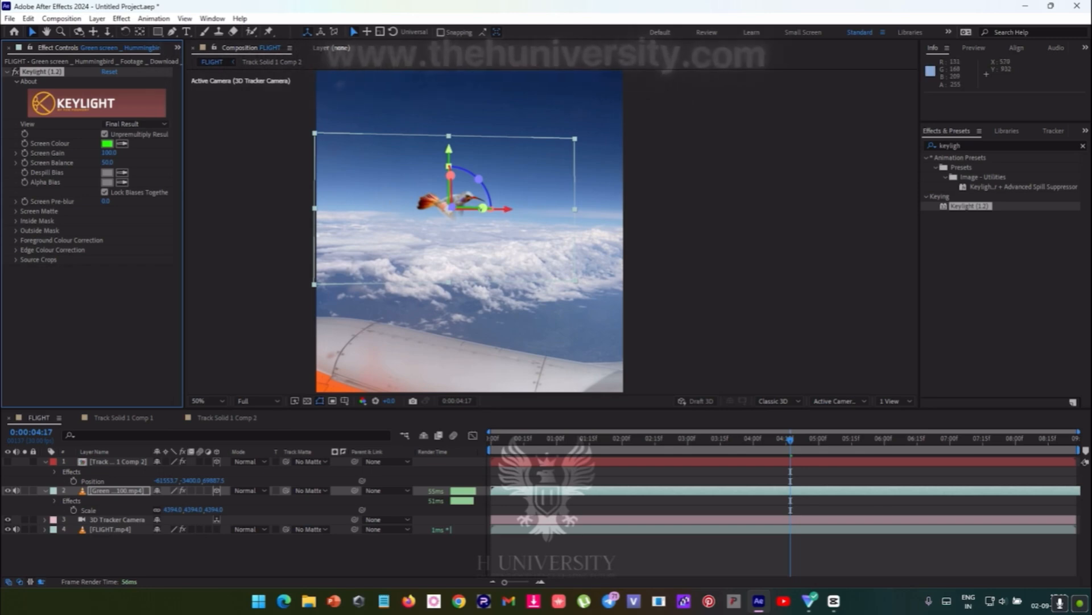
# - Turn the hummingbird footage to an orientation of about 0.1°, 326.4°, 359.4° and set Keylight's Screen Gain to about 107
pyautogui.moveTo(483, 209); pyautogui.dragTo(492, 209)
pyautogui.scroll(1, 420, 189)
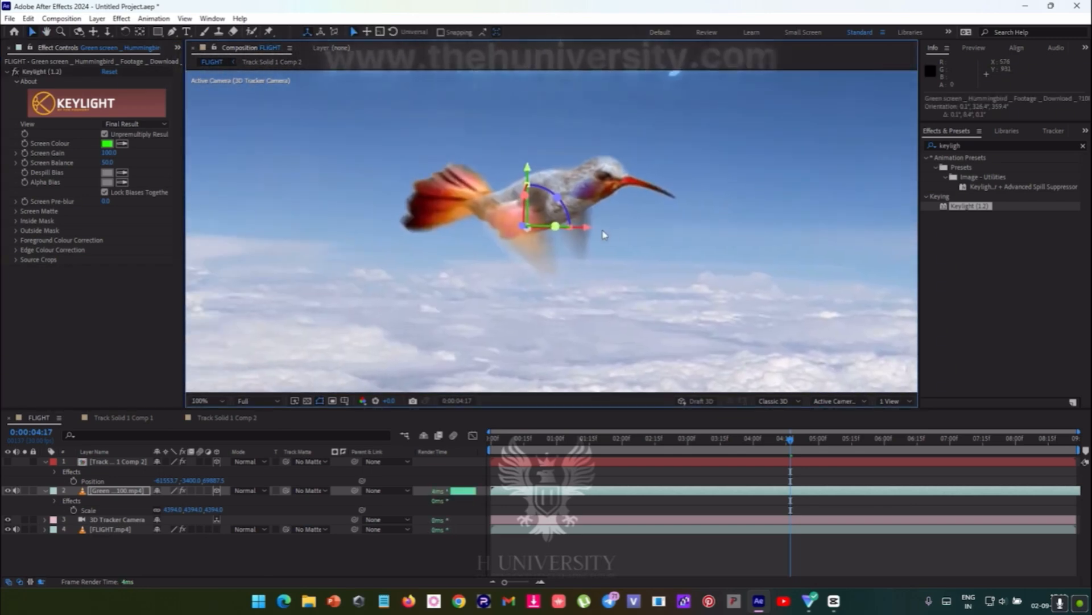
pyautogui.scroll(1, 604, 234)
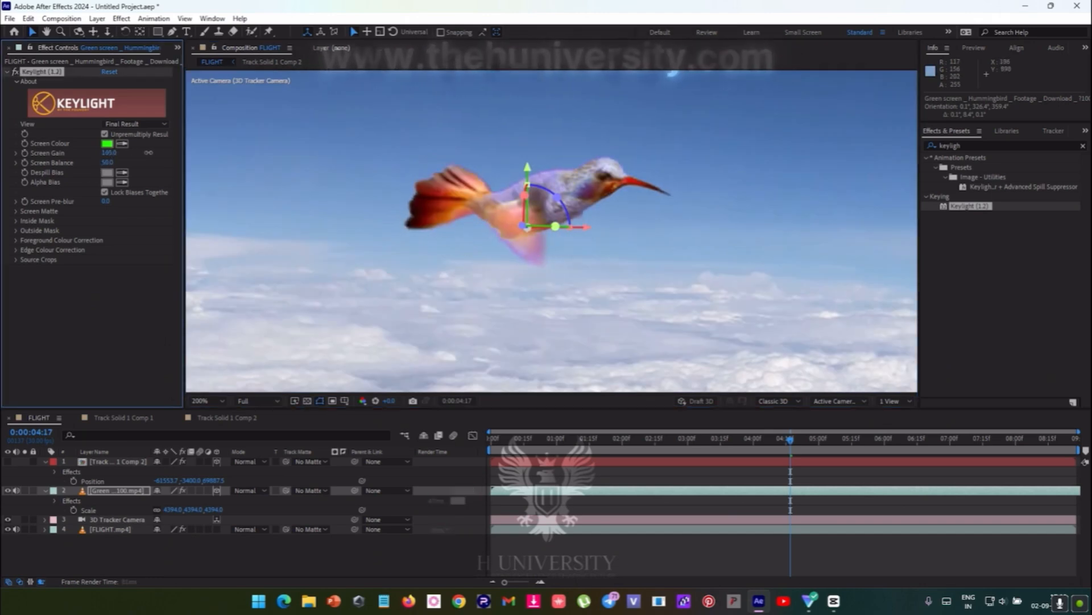
pyautogui.moveTo(109, 157)
pyautogui.mouseDown()
pyautogui.moveTo(94, 159)
pyautogui.moveTo(113, 157)
pyautogui.mouseUp()
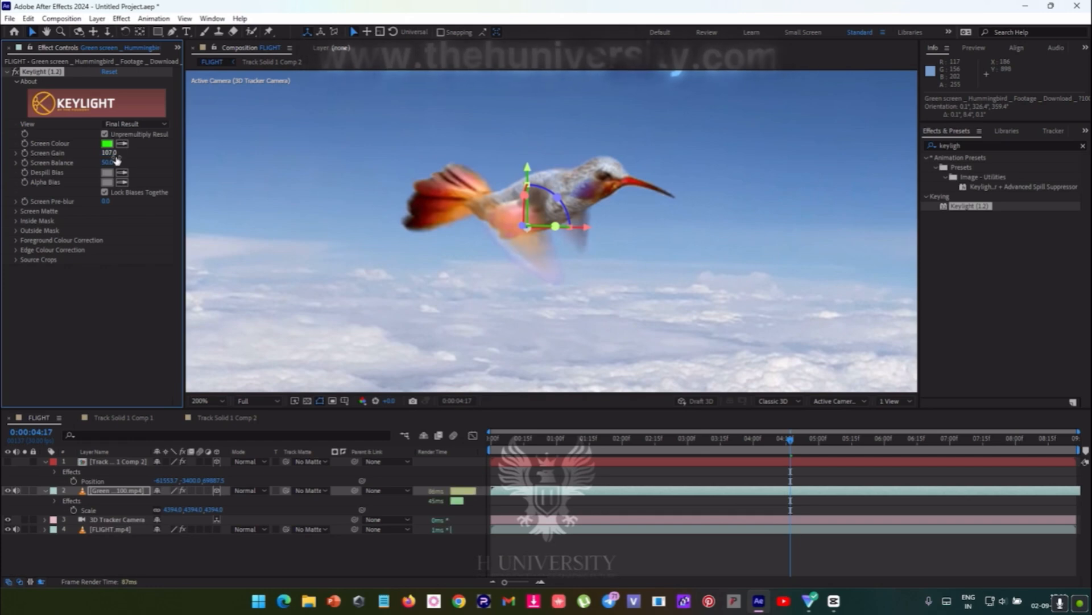
# - Enable motion blur on the hummingbird footage layer and preview the FLIGHT composition from the start
pyautogui.click(200, 490)
pyautogui.scroll(-2, 614, 363)
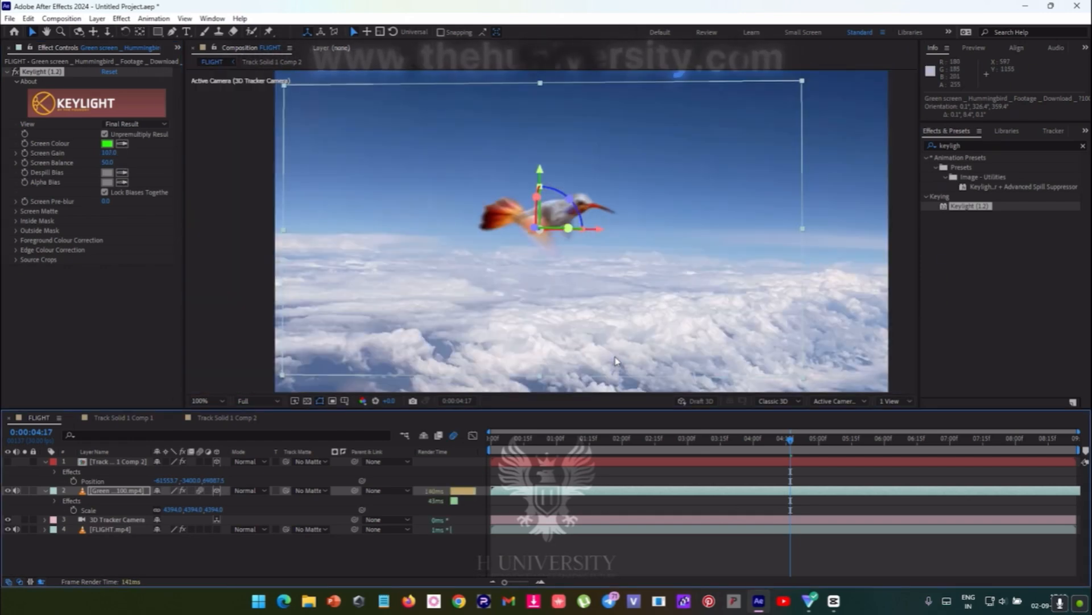
pyautogui.moveTo(792, 442); pyautogui.dragTo(501, 444)
pyautogui.press('space')
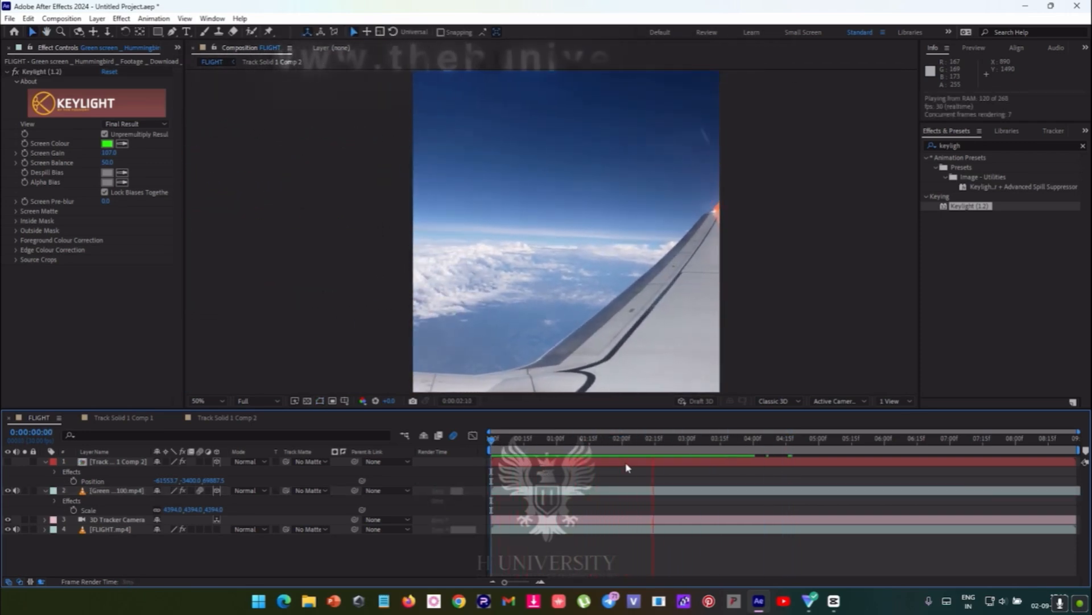
pyautogui.press('space')
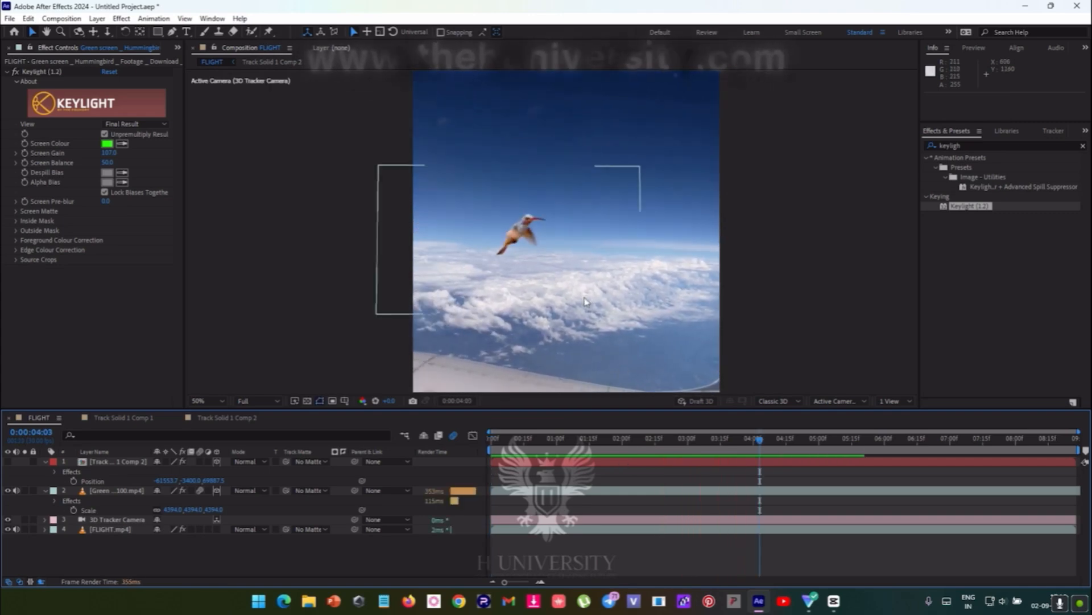
# - Scale the hummingbird footage layer up to about 7506%
pyautogui.scroll(-2, 588, 308)
pyautogui.click(117, 490)
pyautogui.press('s')
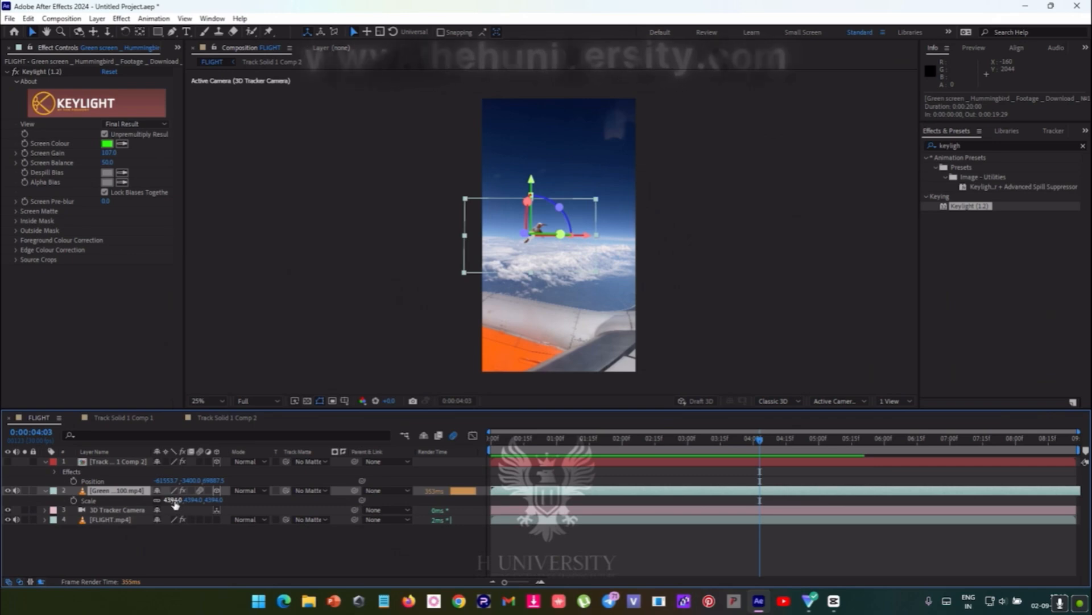
pyautogui.moveTo(245, 484); pyautogui.dragTo(361, 505)
pyautogui.moveTo(168, 499); pyautogui.dragTo(920, 472)
# - Play the composition from about 0:00:02:02 to check the enlarged hummingbird against the sky
pyautogui.moveTo(756, 445); pyautogui.dragTo(627, 450)
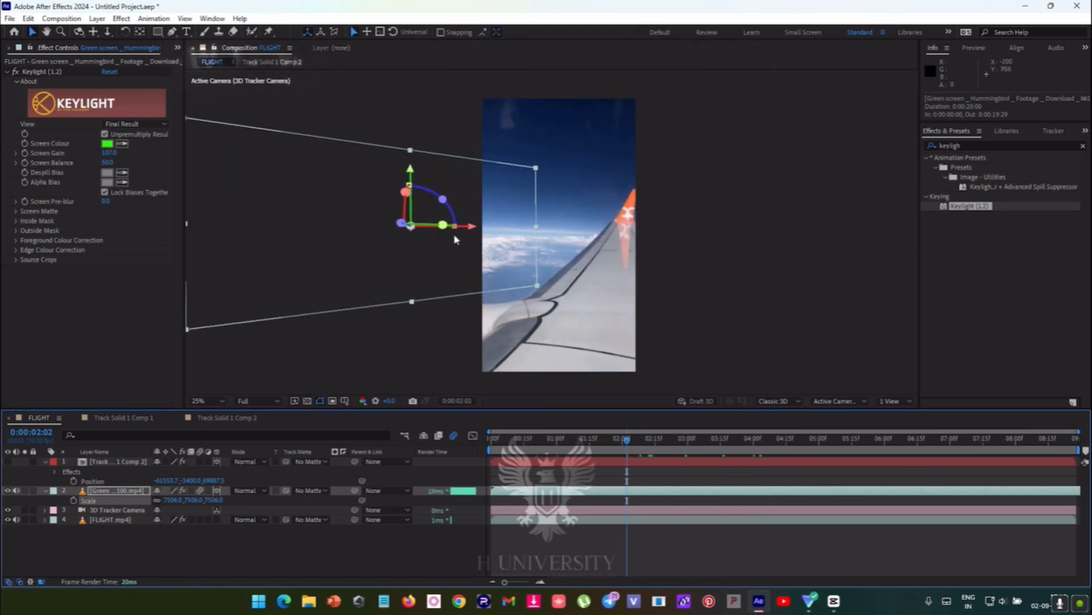
pyautogui.press('space')
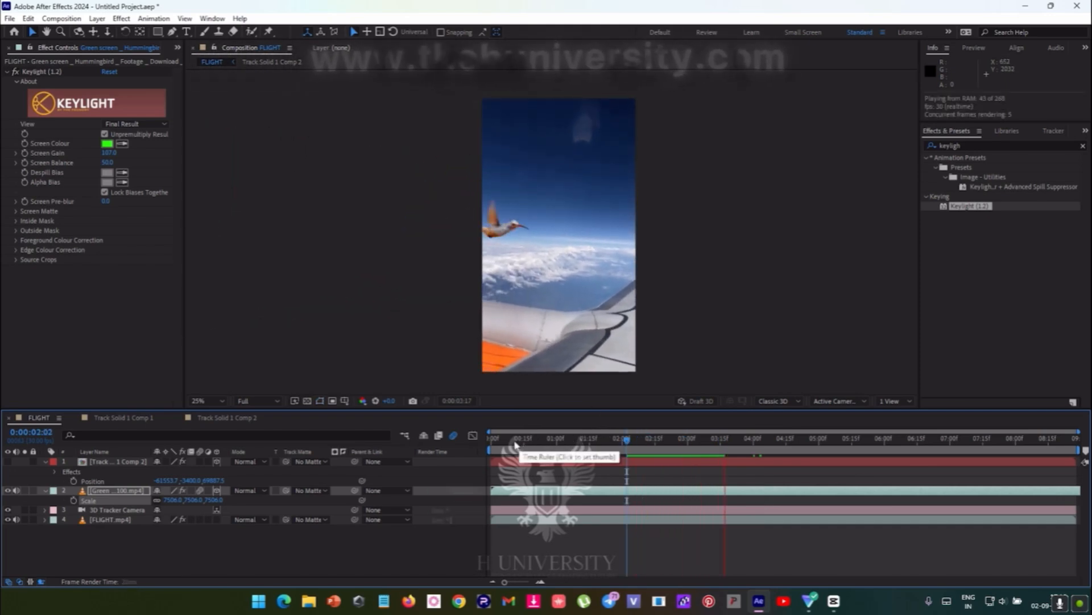
pyautogui.press('space')
pyautogui.scroll(2, 563, 296)
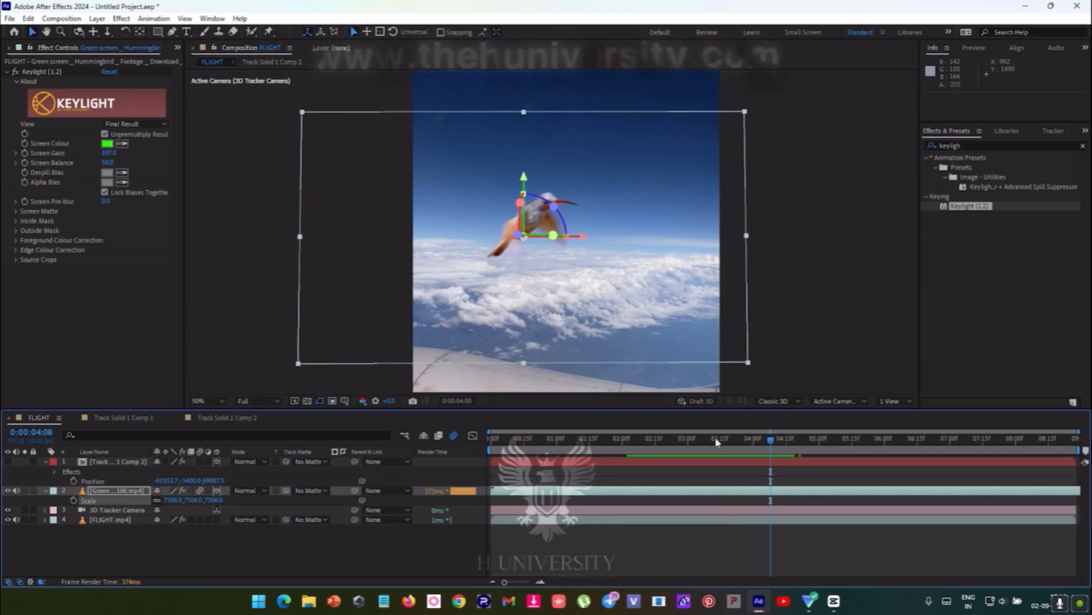
# - Scrub through the FLIGHT timeline between about 4 and 7.5 seconds to examine how the hummingbird follows the tracked scene
pyautogui.click(791, 505)
pyautogui.moveTo(760, 441)
pyautogui.mouseDown()
pyautogui.moveTo(738, 443)
pyautogui.moveTo(775, 438)
pyautogui.mouseUp()
pyautogui.scroll(-2, 585, 278)
pyautogui.click(581, 273)
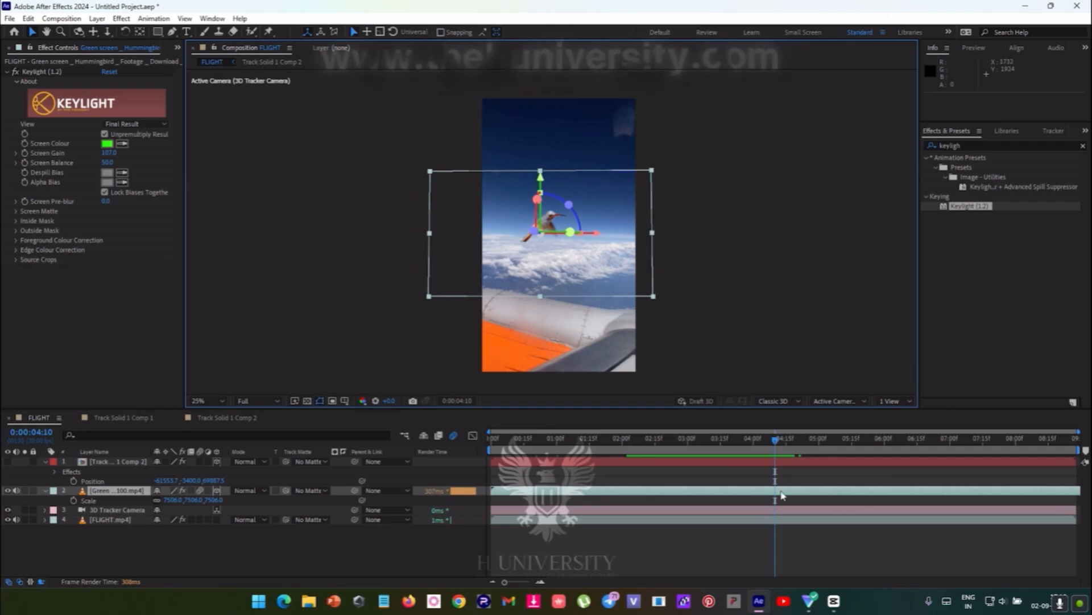
pyautogui.click(772, 475)
pyautogui.moveTo(775, 440); pyautogui.dragTo(938, 407)
pyautogui.press('space')
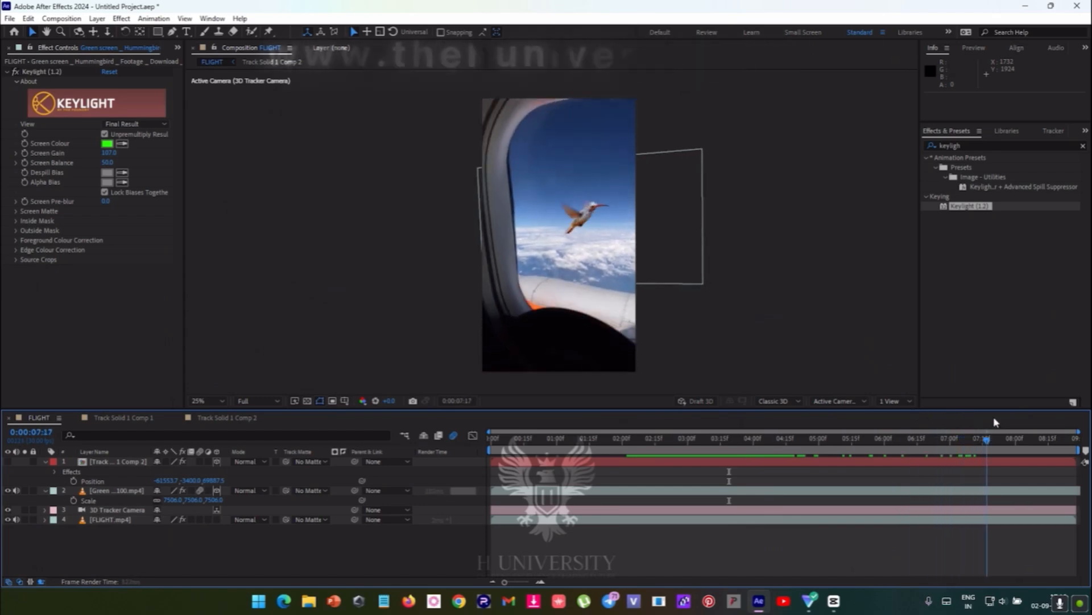
pyautogui.moveTo(1044, 429); pyautogui.dragTo(765, 438)
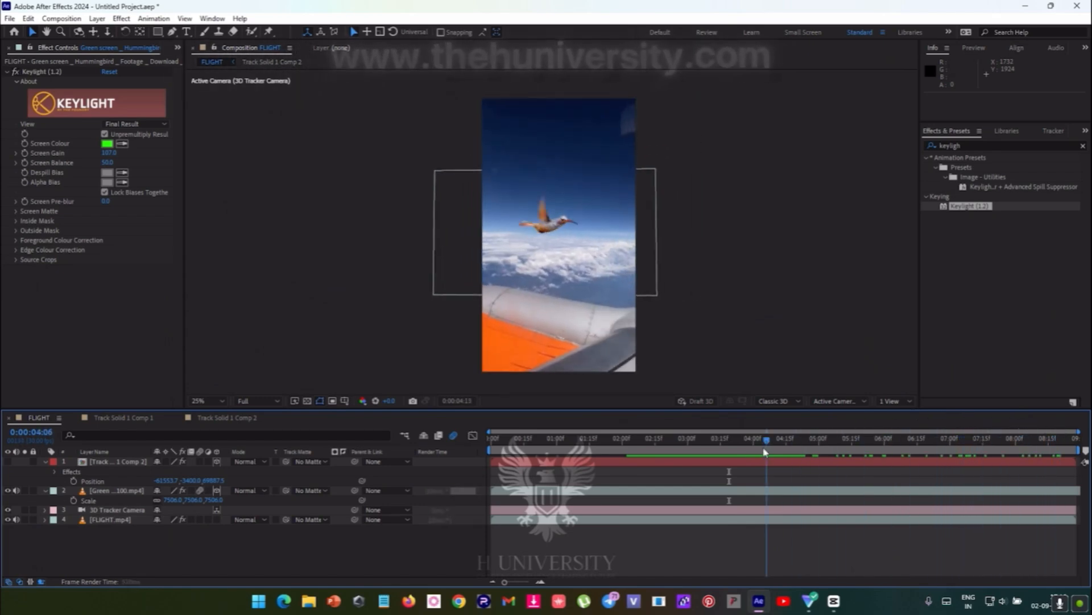
# - Switch to YouTube in the browser and search for "green screen bird"
pyautogui.click(785, 601)
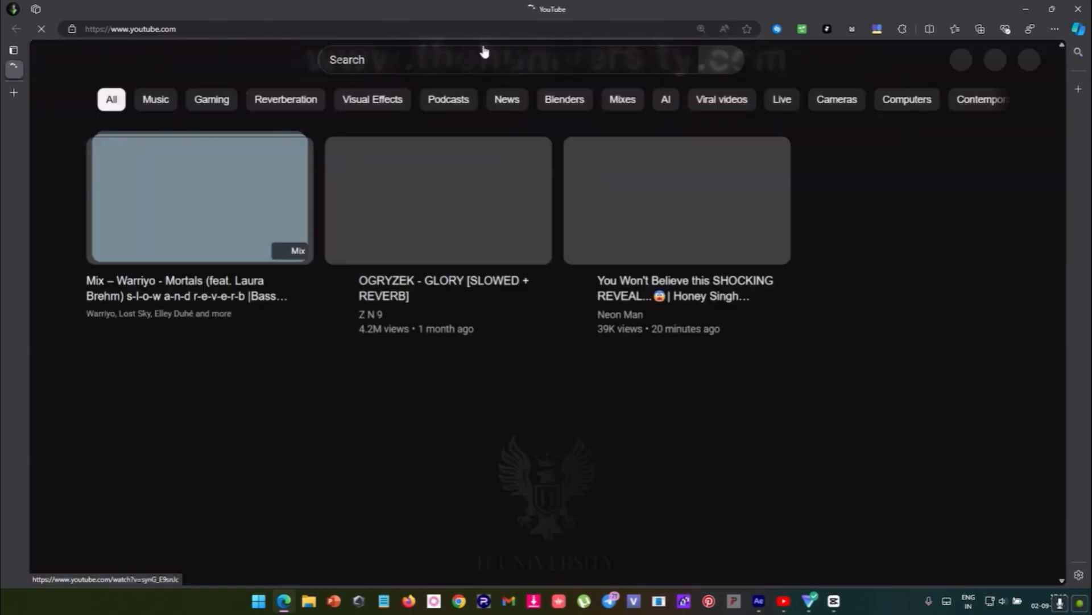
pyautogui.click(489, 54)
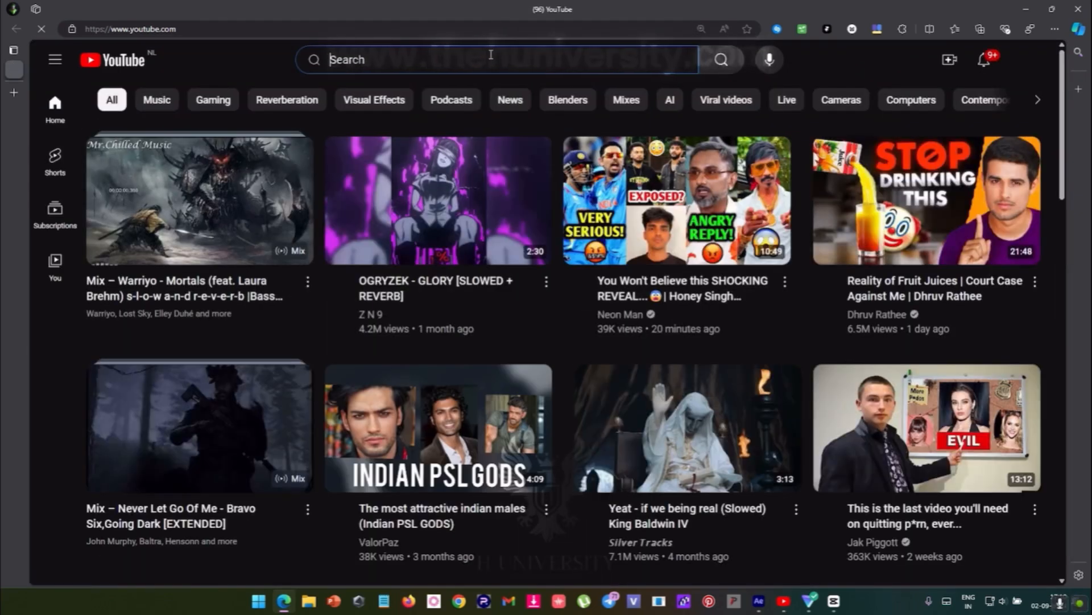
pyautogui.write('green sc')
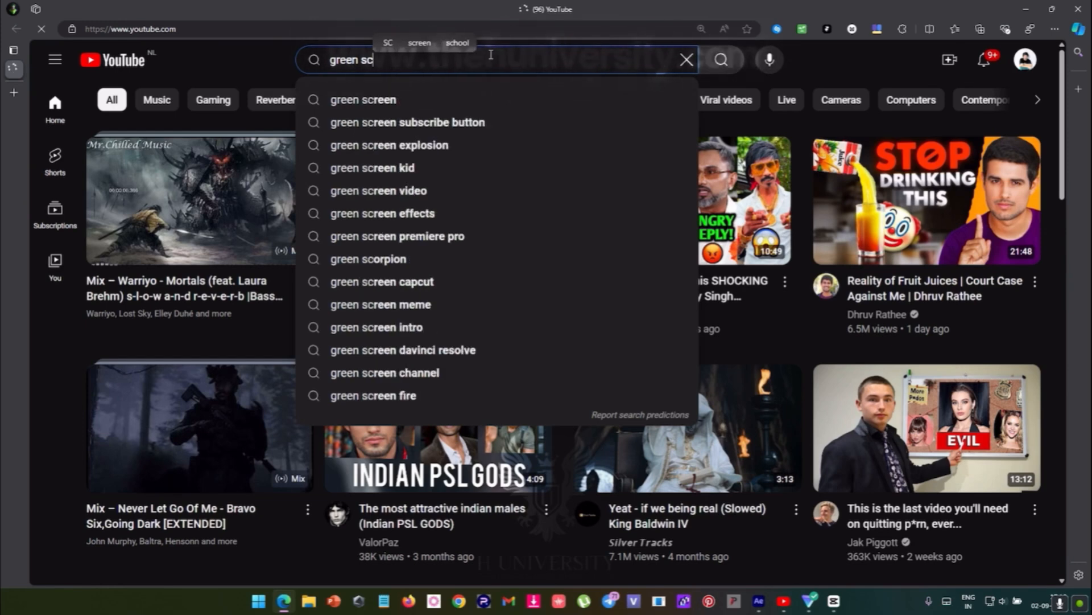
pyautogui.write('reen bird')
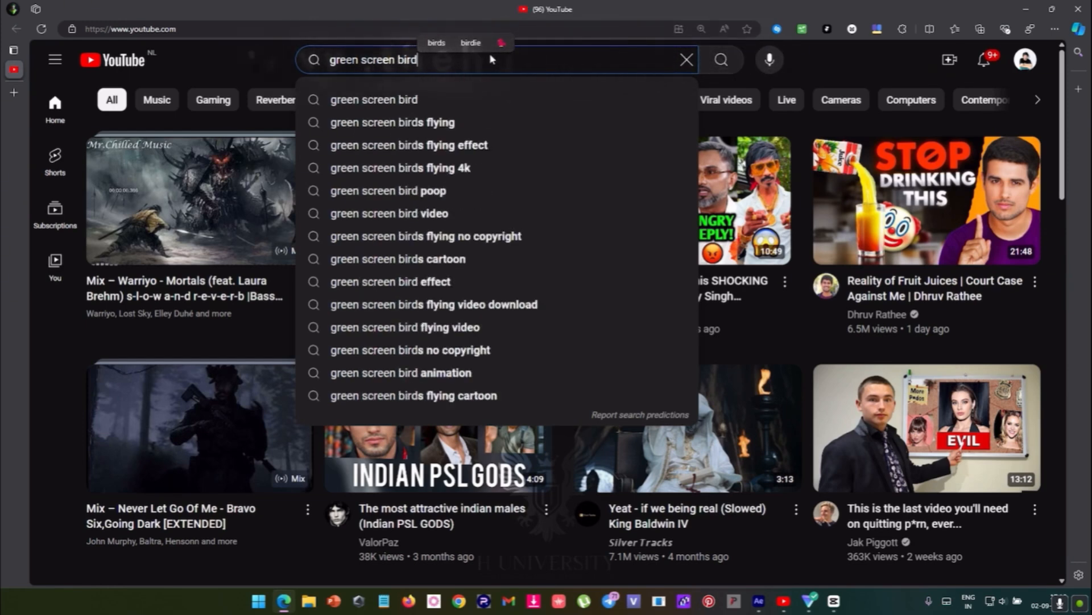
pyautogui.press('Return')
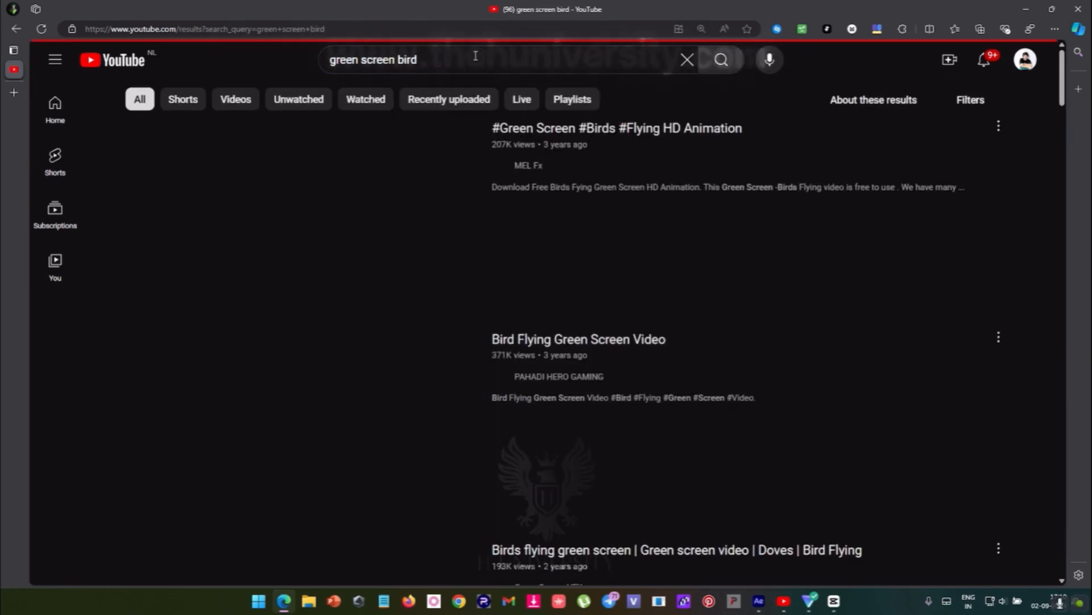
# - Browse the green screen bird results and open "Bird Flying Green Screen Video"
pyautogui.scroll(-12, 337, 373)
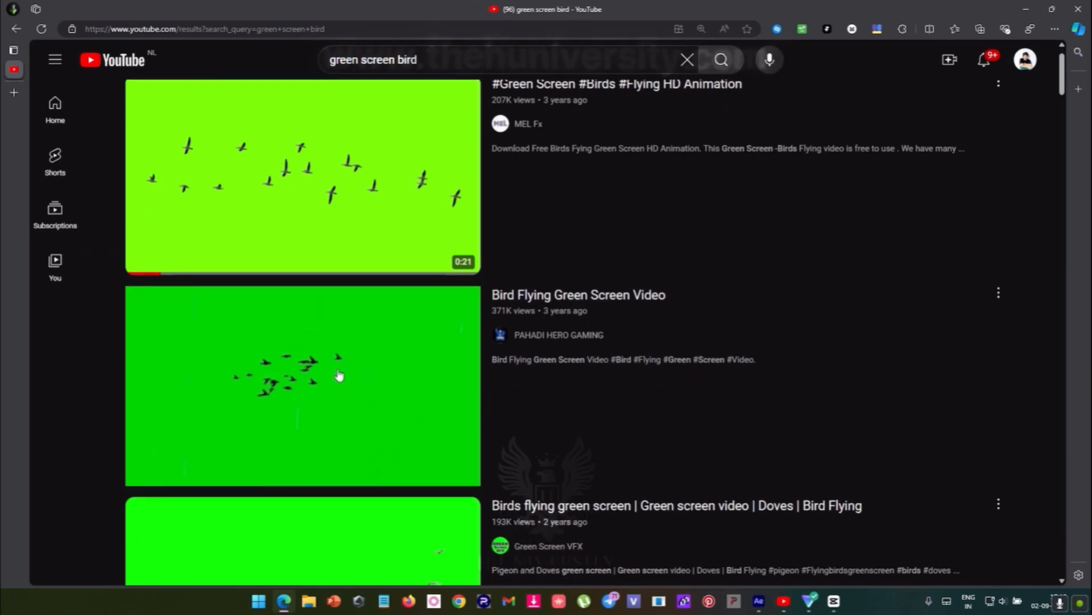
pyautogui.scroll(-13, 407, 387)
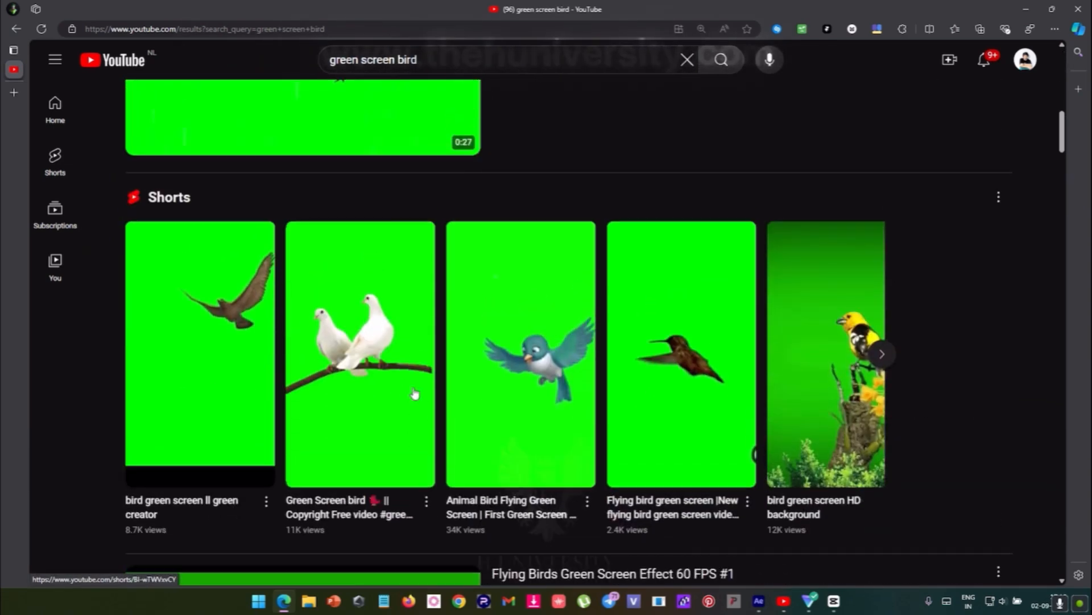
pyautogui.scroll(-13, 367, 430)
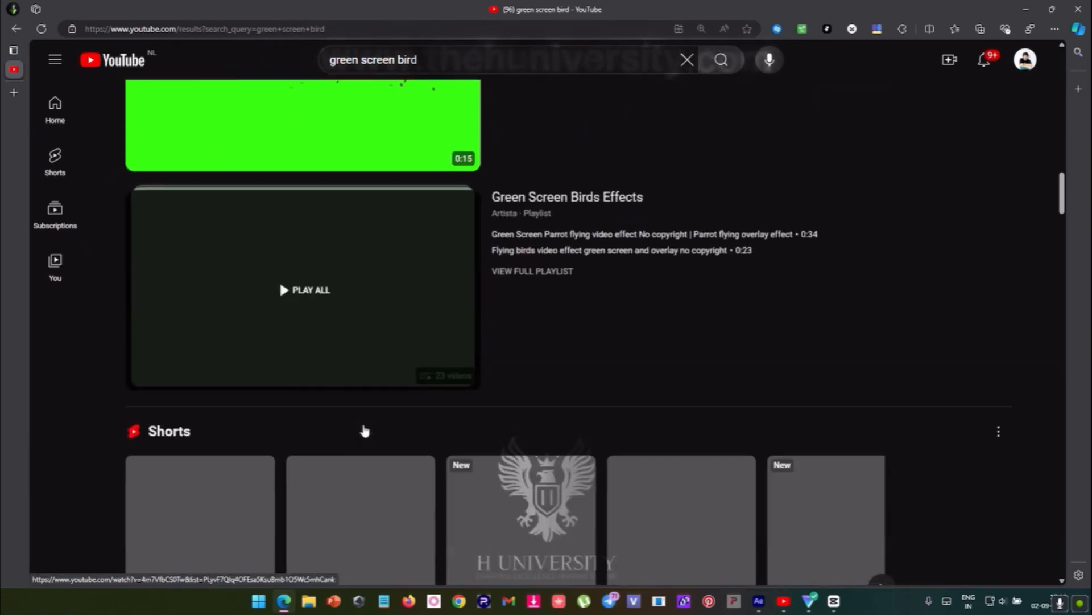
pyautogui.scroll(6, 373, 522)
pyautogui.scroll(15, 374, 526)
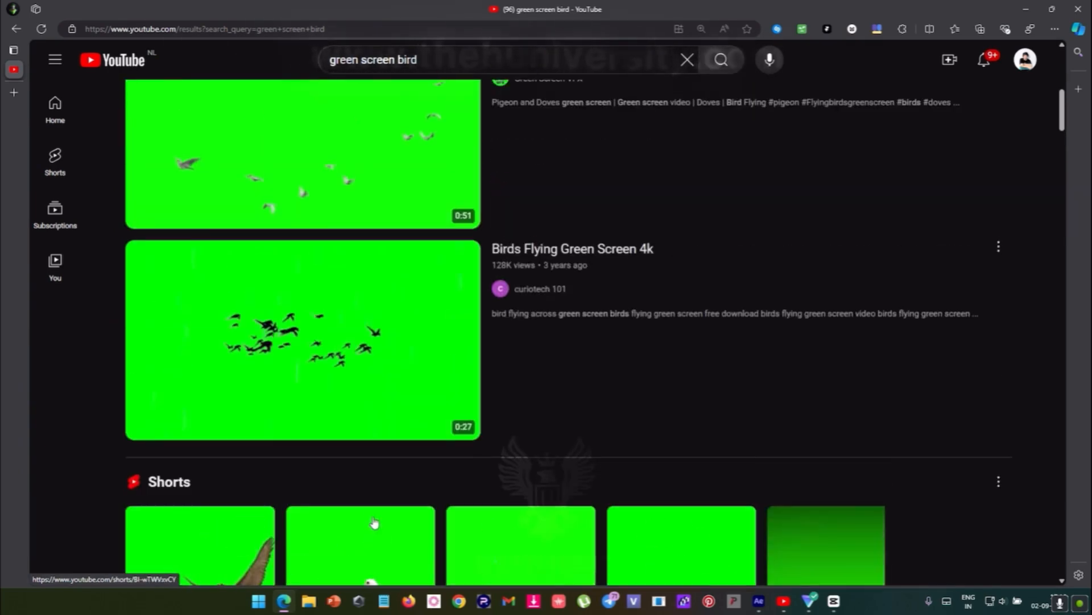
pyautogui.scroll(8, 361, 364)
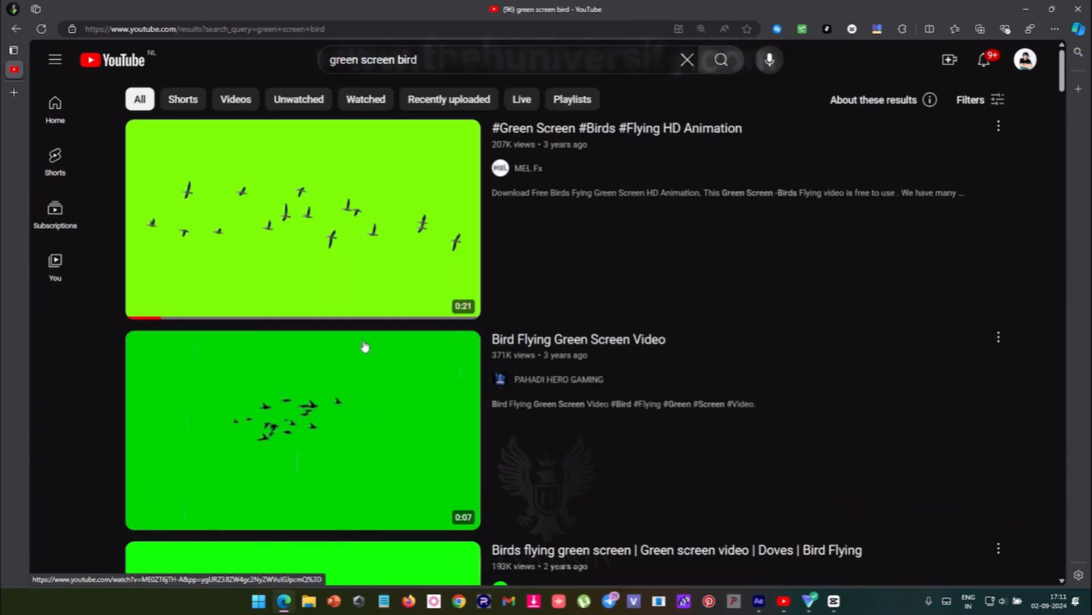
pyautogui.moveTo(296, 388)
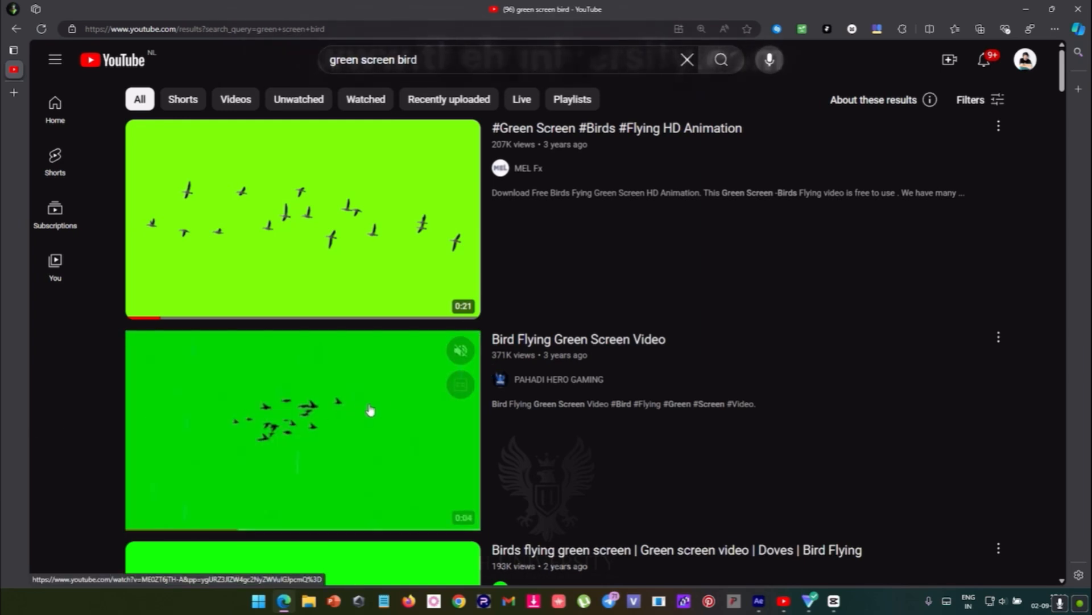
pyautogui.click(359, 411)
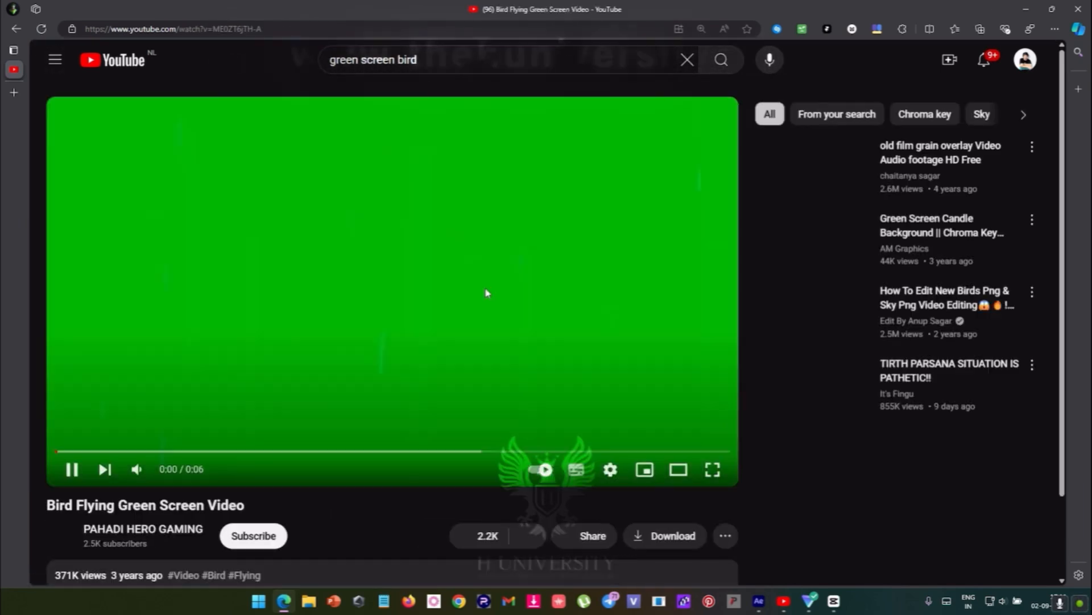
# - Copy the share link of the Bird Flying Green Screen Video
pyautogui.click(585, 536)
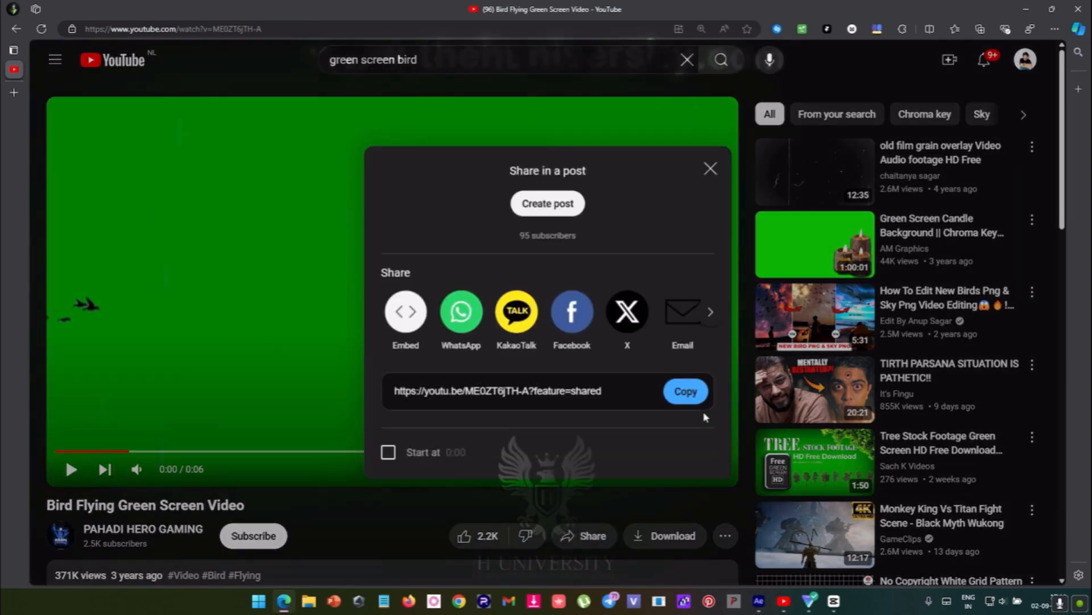
pyautogui.click(685, 391)
pyautogui.click(710, 169)
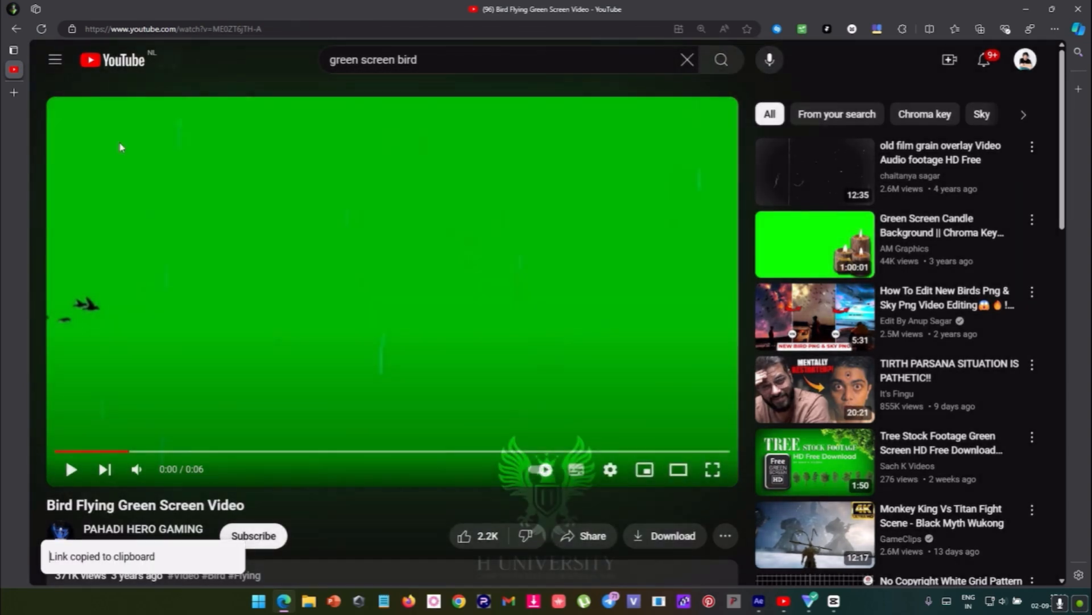
# - Open the Y2Mate video downloader site in a new browser tab
pyautogui.click(13, 92)
pyautogui.write('y2')
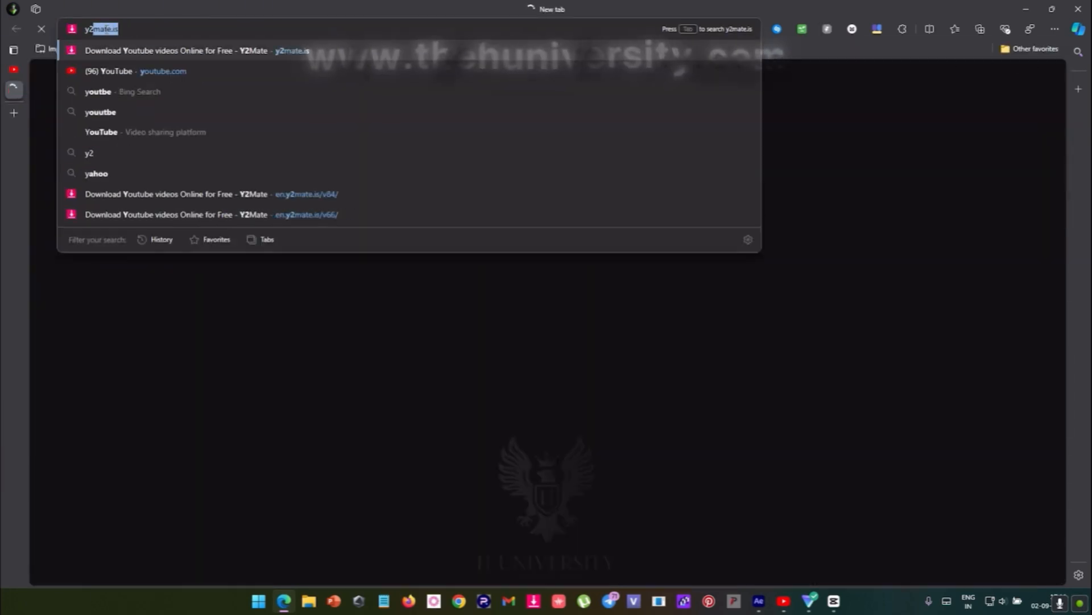
pyautogui.write('mate')
pyautogui.press('Return')
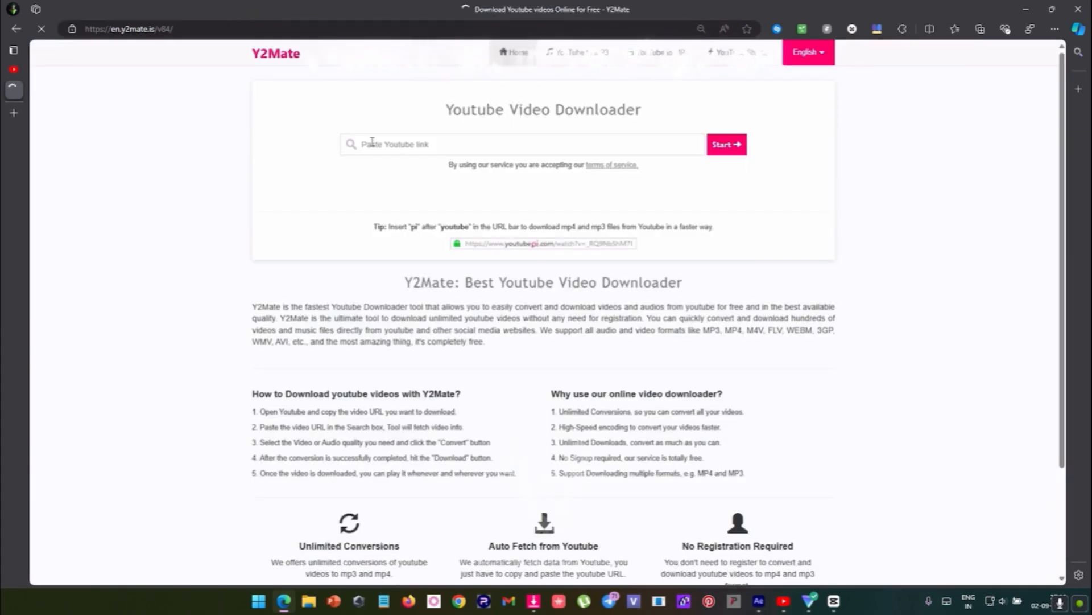
# - Load the copied video link in the downloader, start converting the 720p .mp4 version and minimise the browser
pyautogui.click(372, 144)
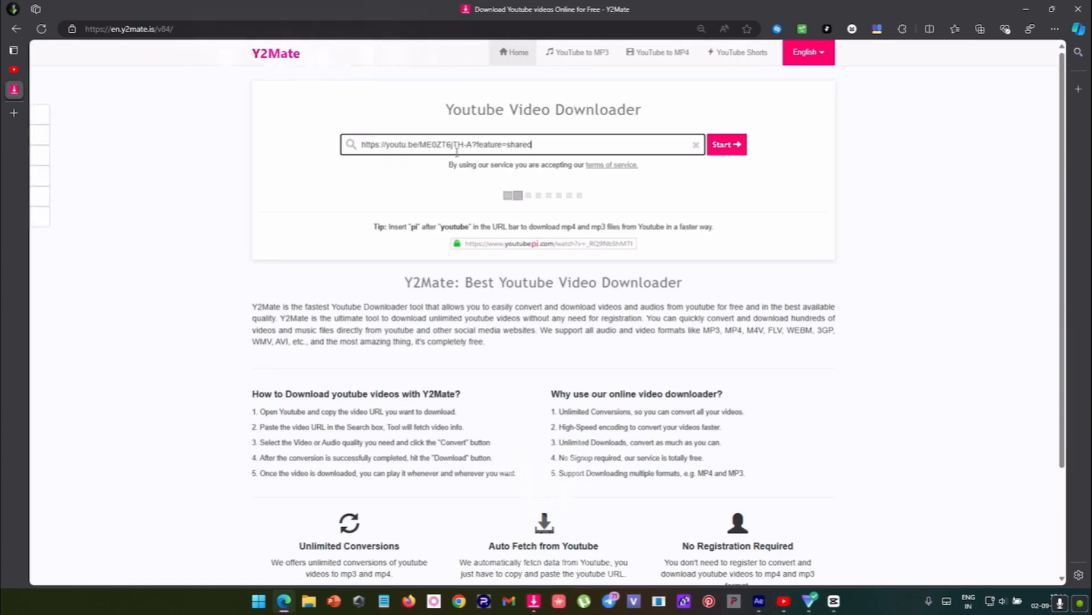
pyautogui.click(737, 146)
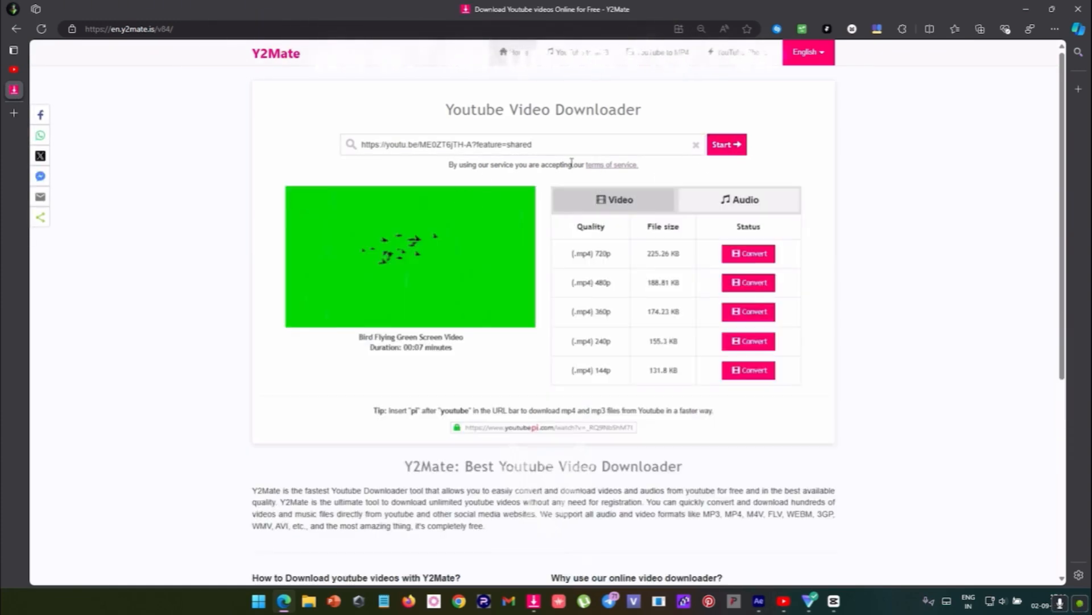
pyautogui.click(748, 254)
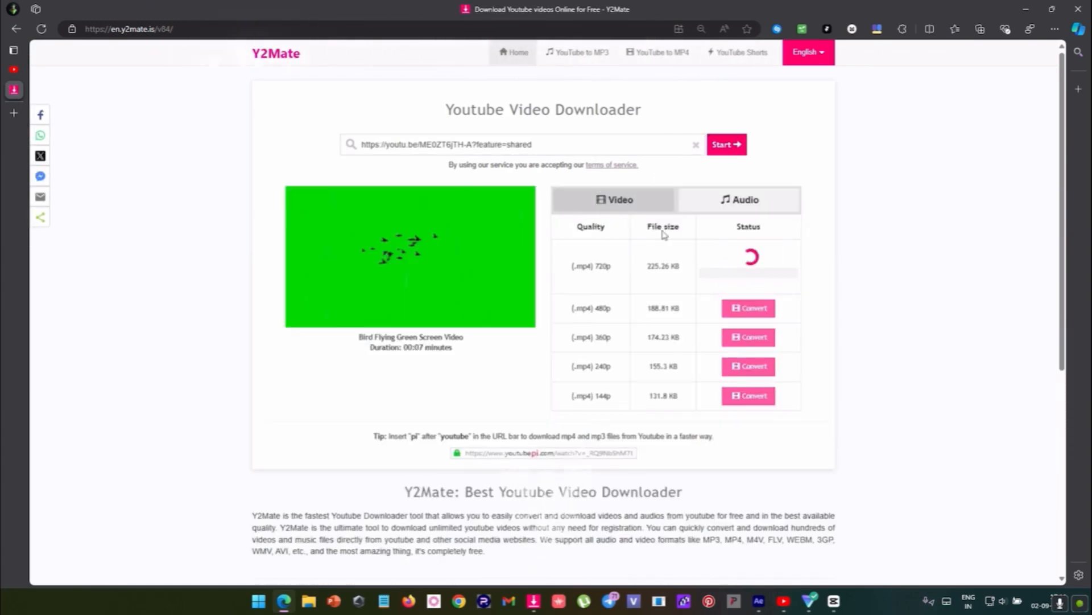
pyautogui.click(1024, 8)
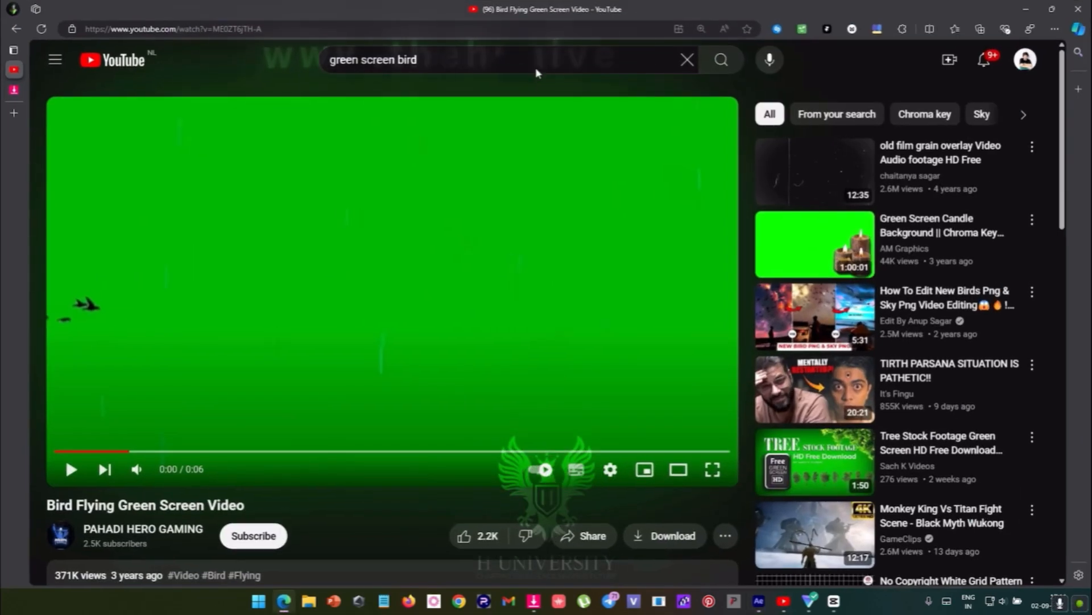
# - Search YouTube for "green screen humming bird" and look through the resulting green screen clips
pyautogui.click(534, 63)
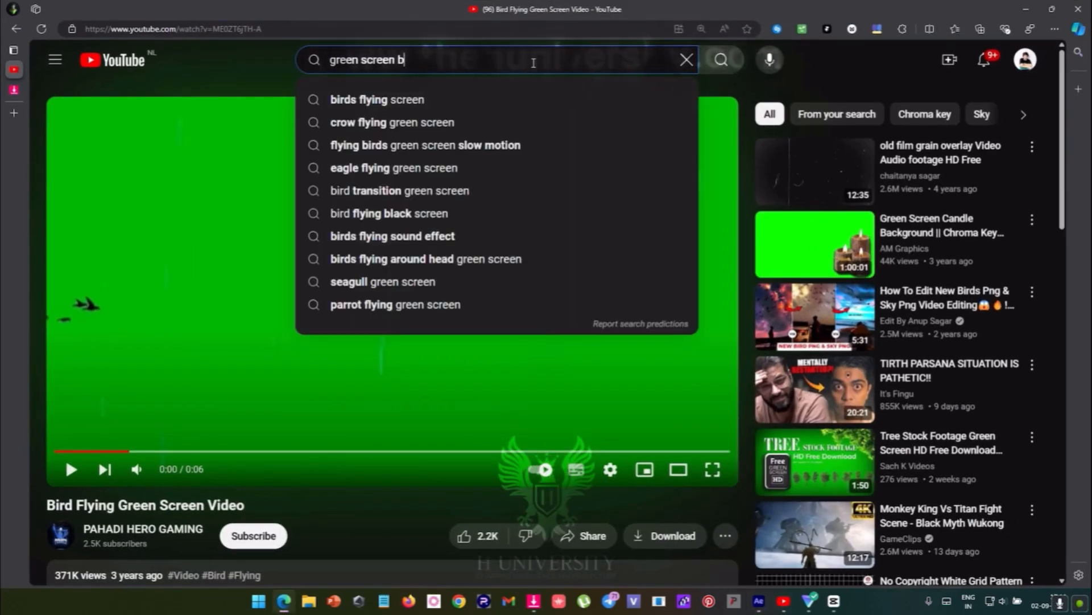
pyautogui.press('BackSpace')
pyautogui.write('humming b')
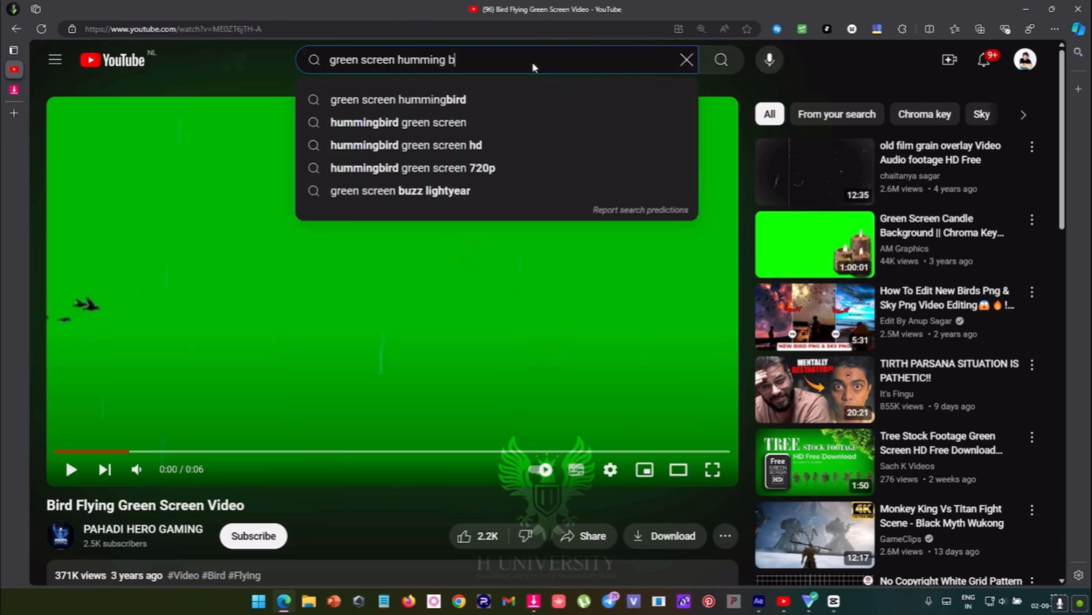
pyautogui.write('irsd')
pyautogui.press('Return')
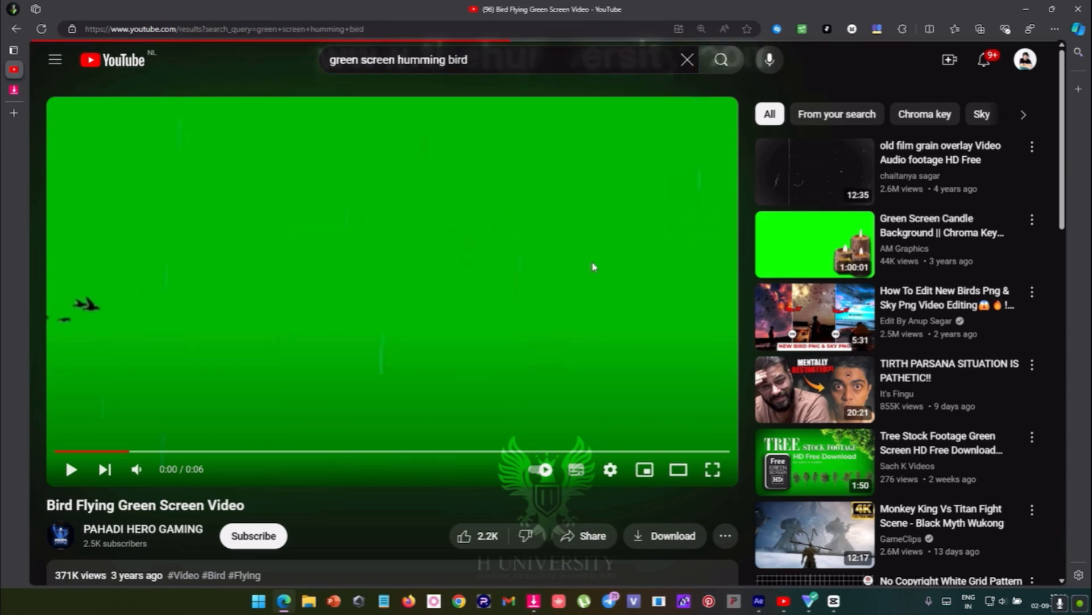
pyautogui.scroll(-6, 343, 307)
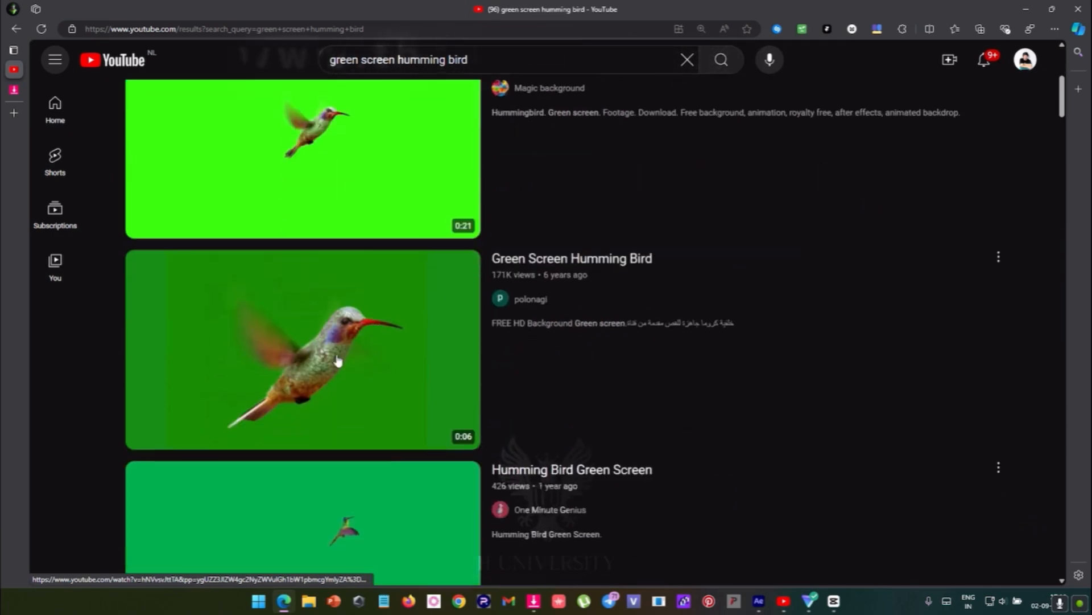
pyautogui.scroll(-10, 420, 380)
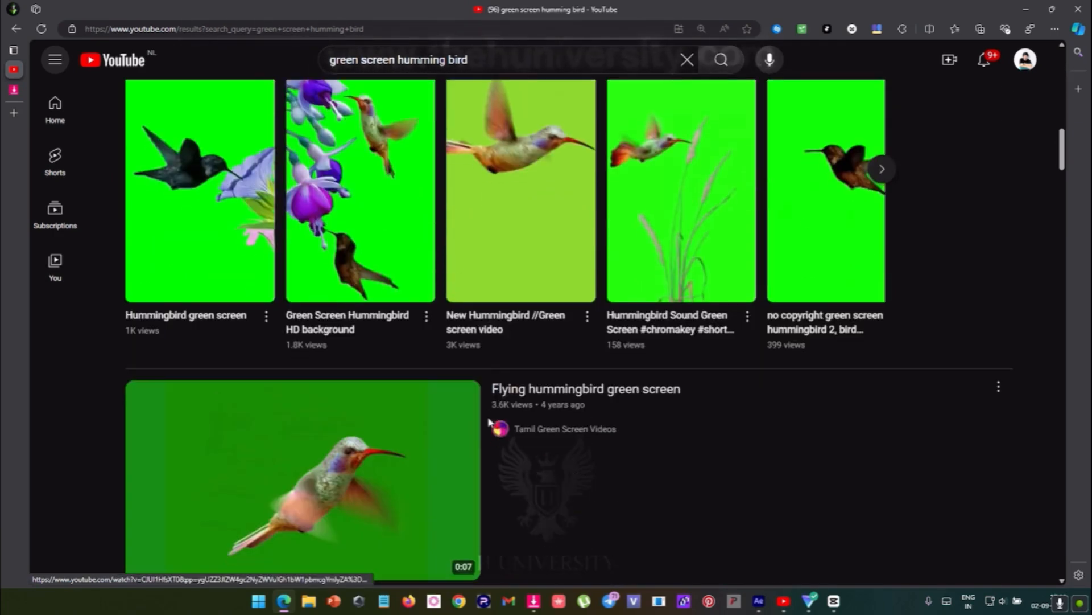
# - Look over more hummingbird green screen results and switch back to the FLIGHT composition in After Effects
pyautogui.scroll(-7, 489, 422)
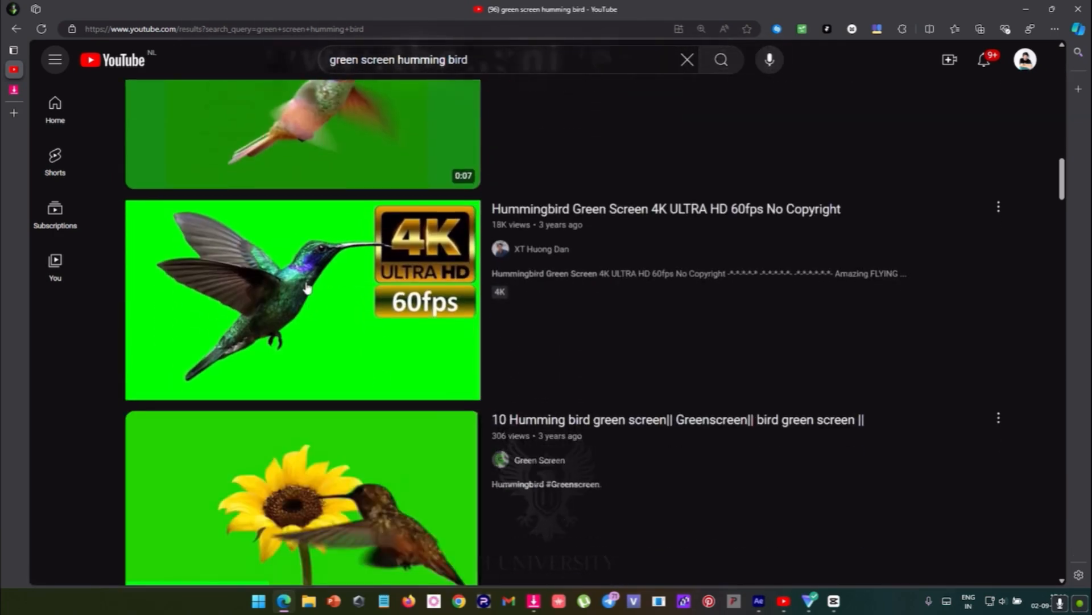
pyautogui.moveTo(308, 288)
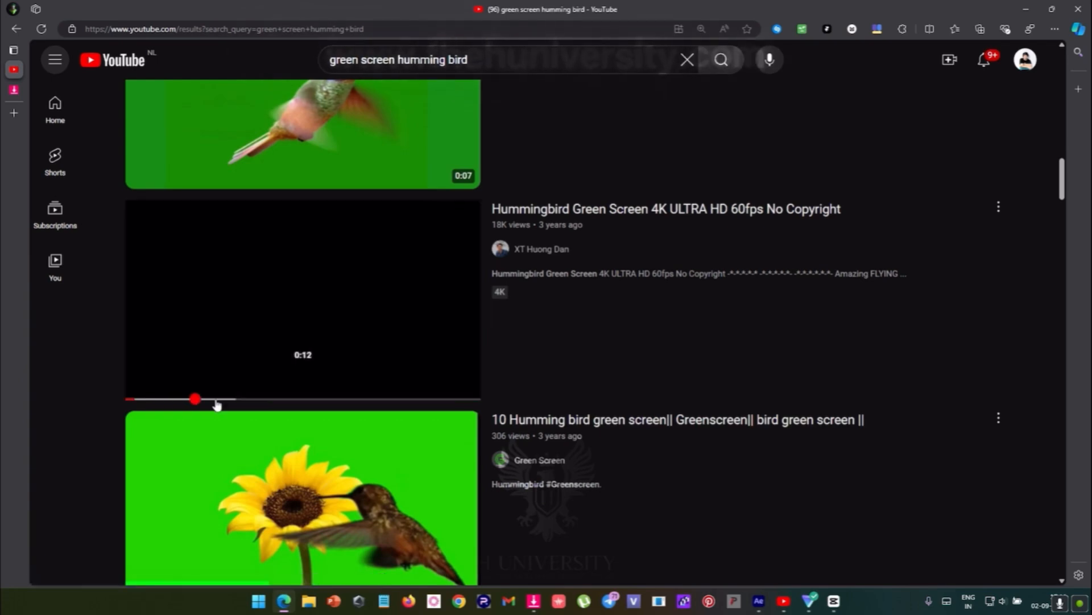
pyautogui.click(1035, 15)
# - Play and scrub through the FLIGHT composition to review how the keyed hummingbird sits in the tracked shot
pyautogui.moveTo(714, 447); pyautogui.dragTo(513, 447)
pyautogui.press('space')
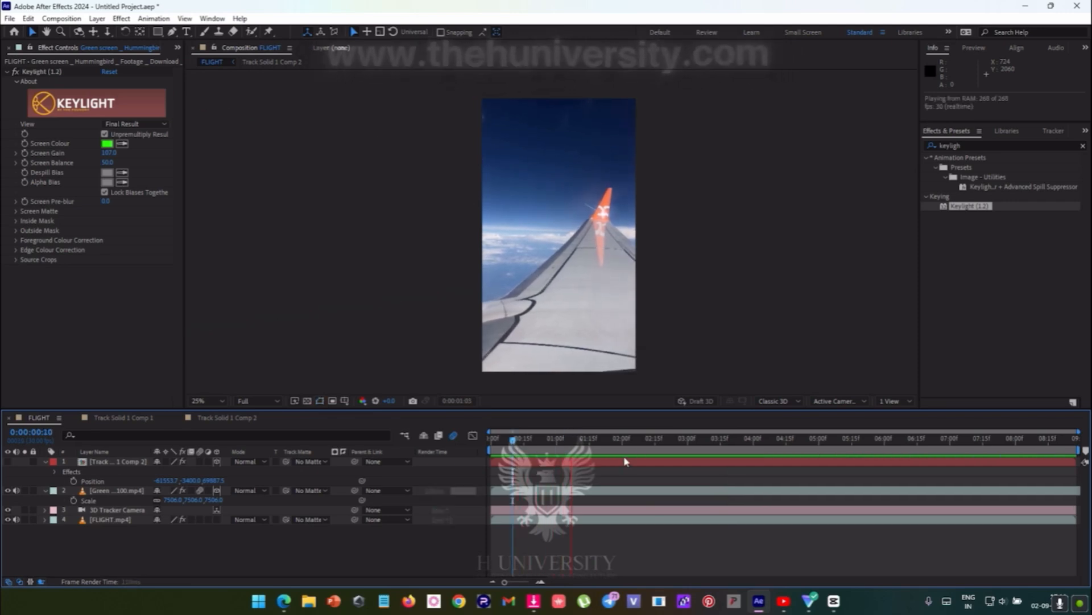
pyautogui.moveTo(612, 446); pyautogui.dragTo(786, 455)
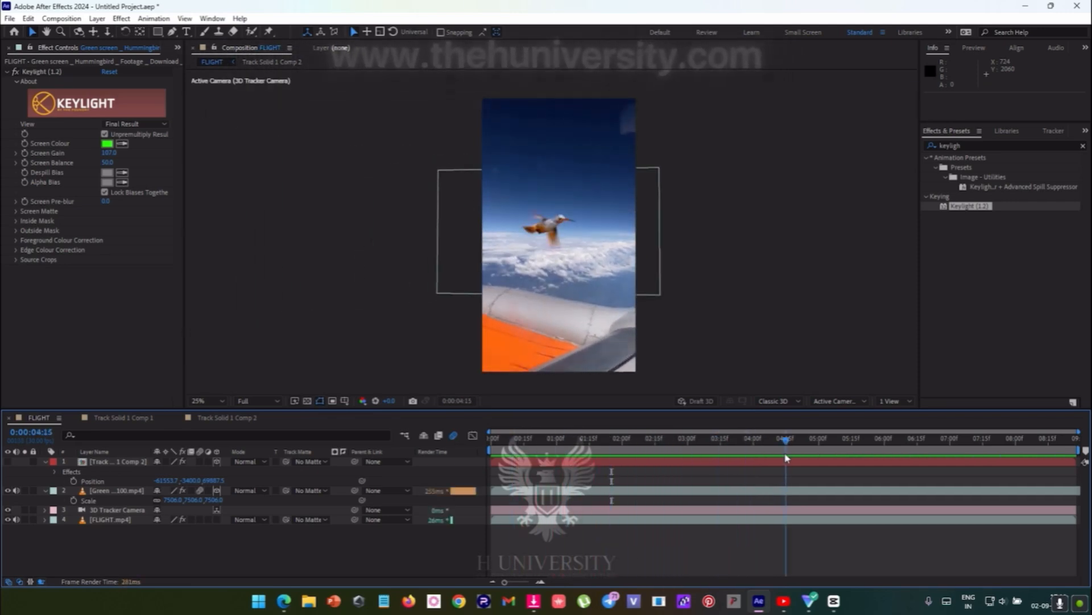
pyautogui.press('space')
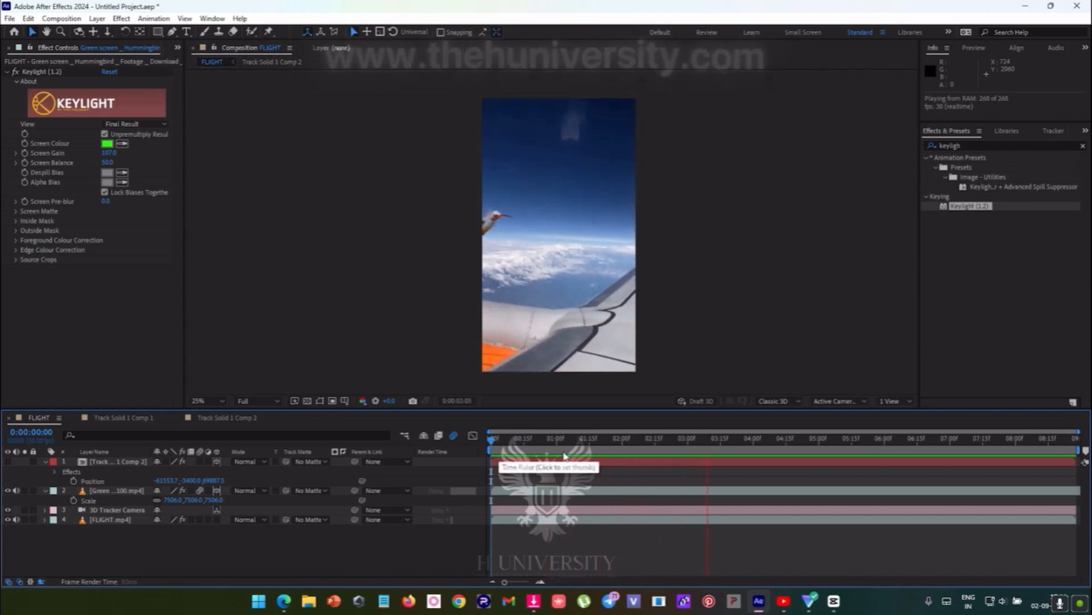
pyautogui.click(760, 447)
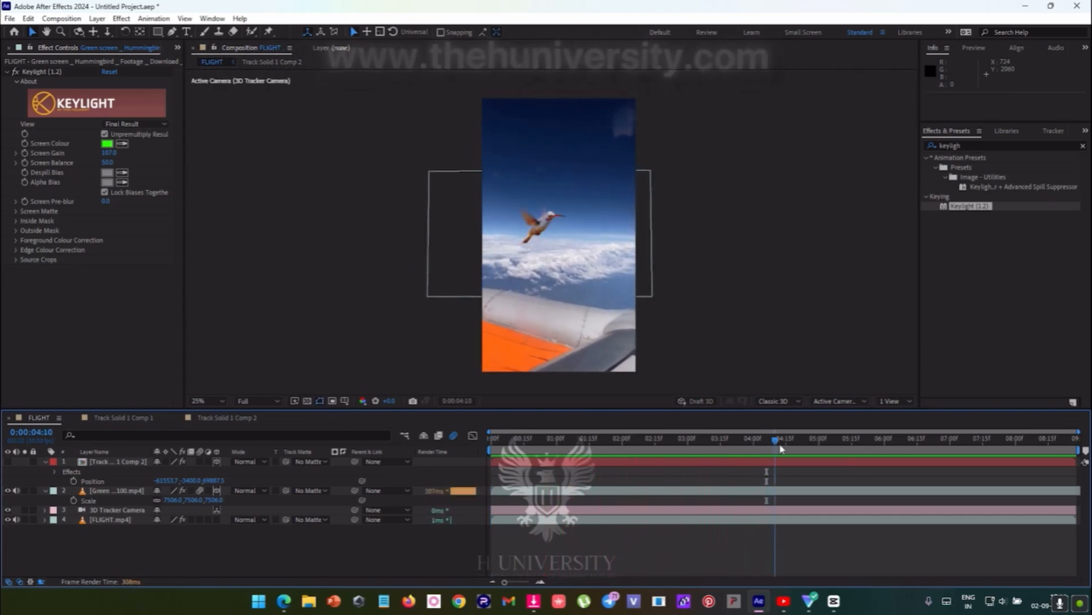
pyautogui.moveTo(762, 448); pyautogui.dragTo(321, 484)
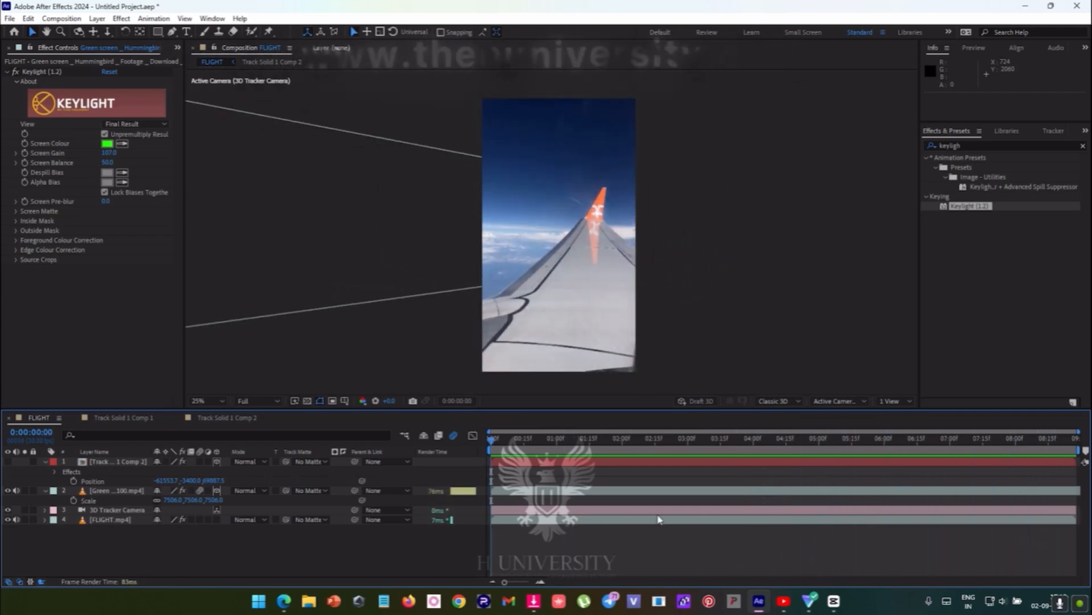
pyautogui.moveTo(519, 468); pyautogui.dragTo(738, 456)
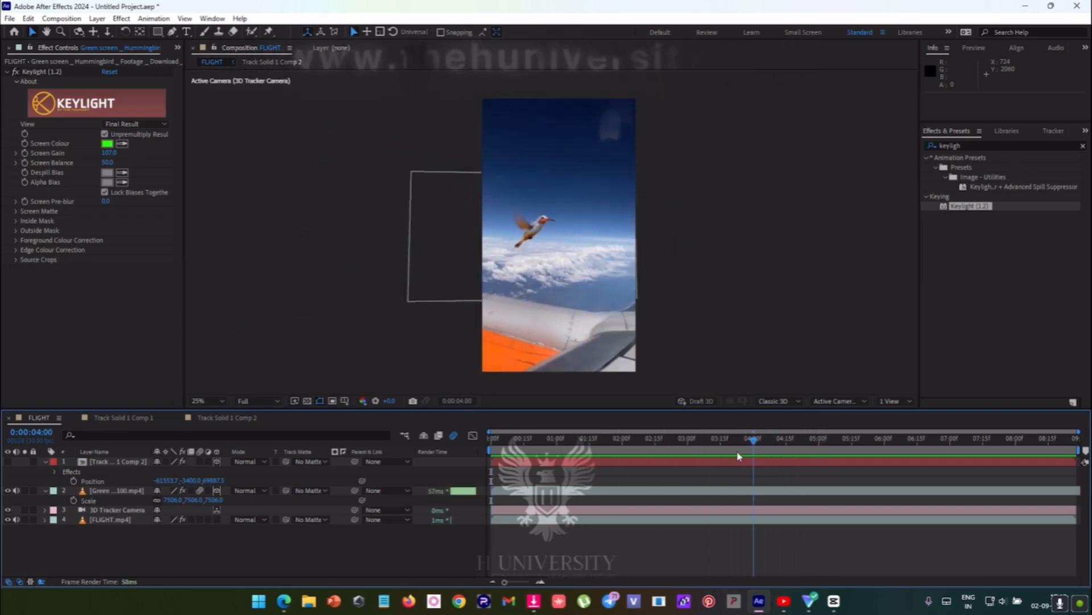
# - Make the logo layer Track Solid 1 Comp 2 visible with the current time at 0:00:04:21 and select it
pyautogui.click(125, 500)
pyautogui.click(112, 465)
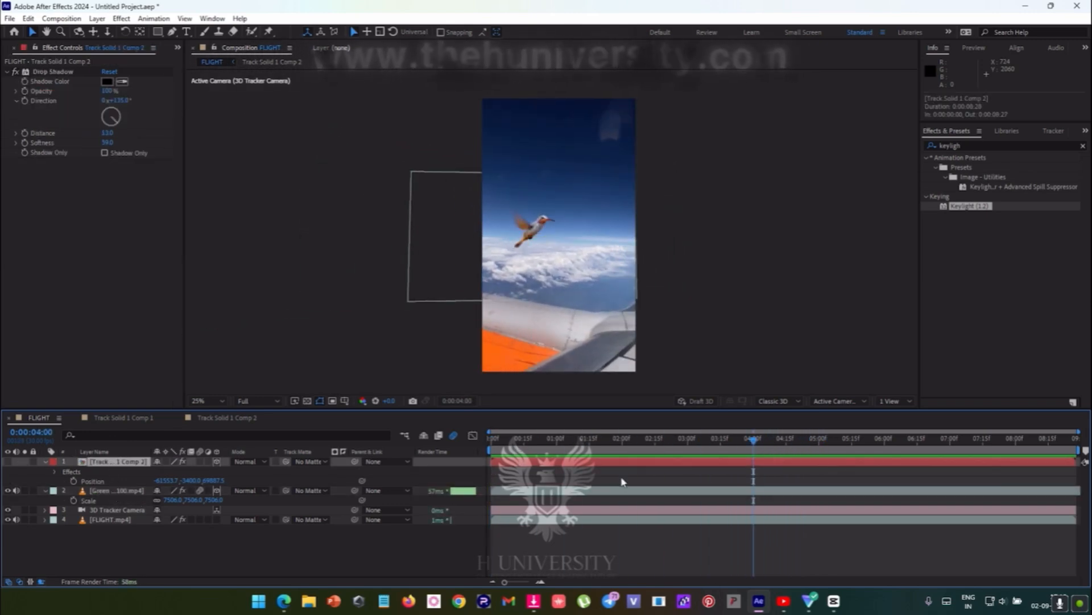
pyautogui.moveTo(626, 442); pyautogui.dragTo(800, 442)
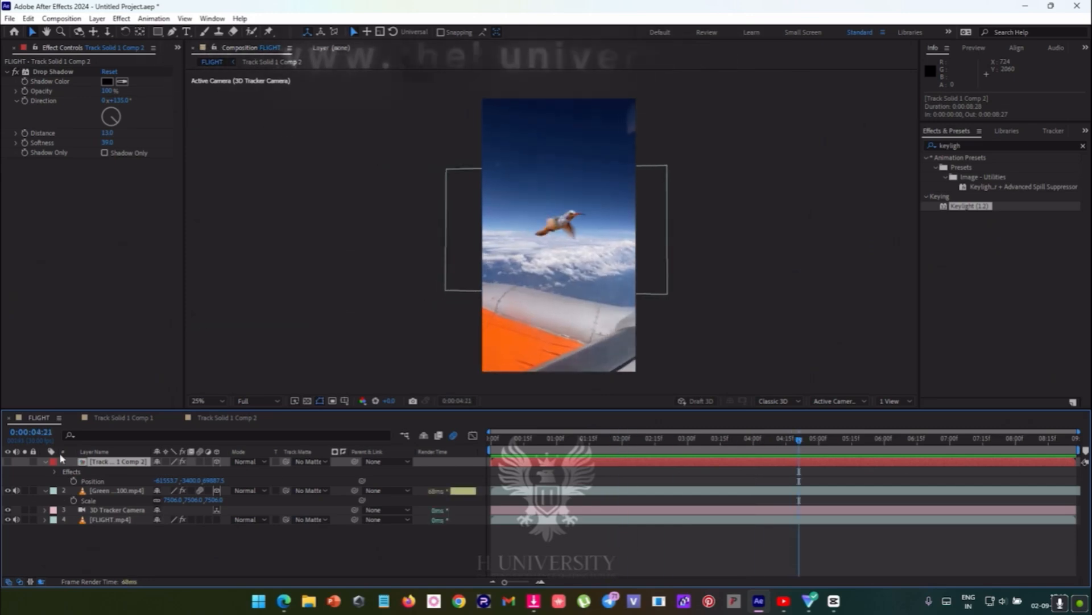
pyautogui.click(7, 462)
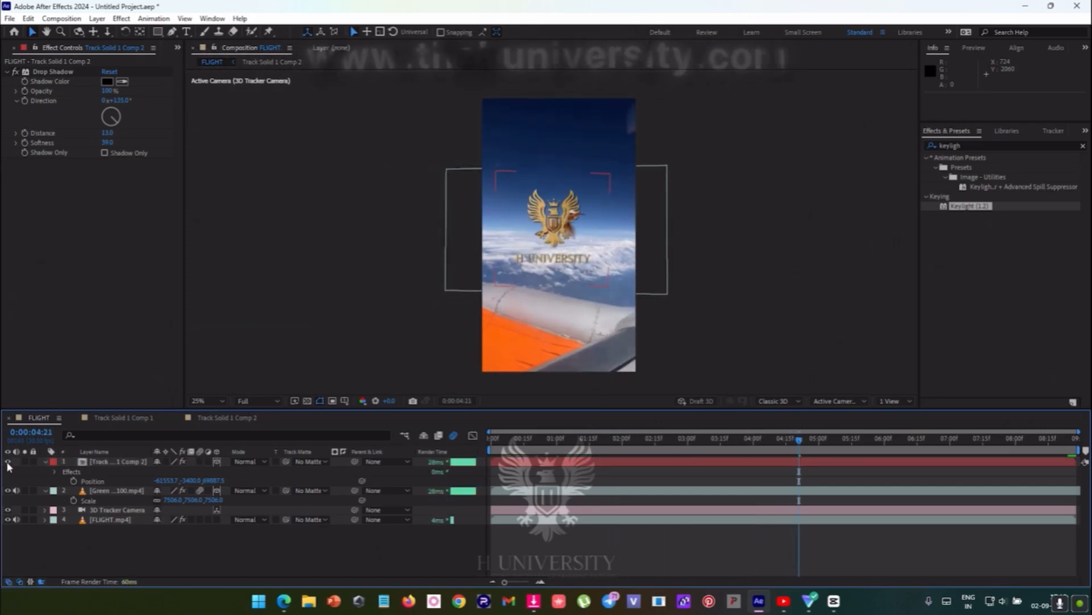
pyautogui.click(114, 461)
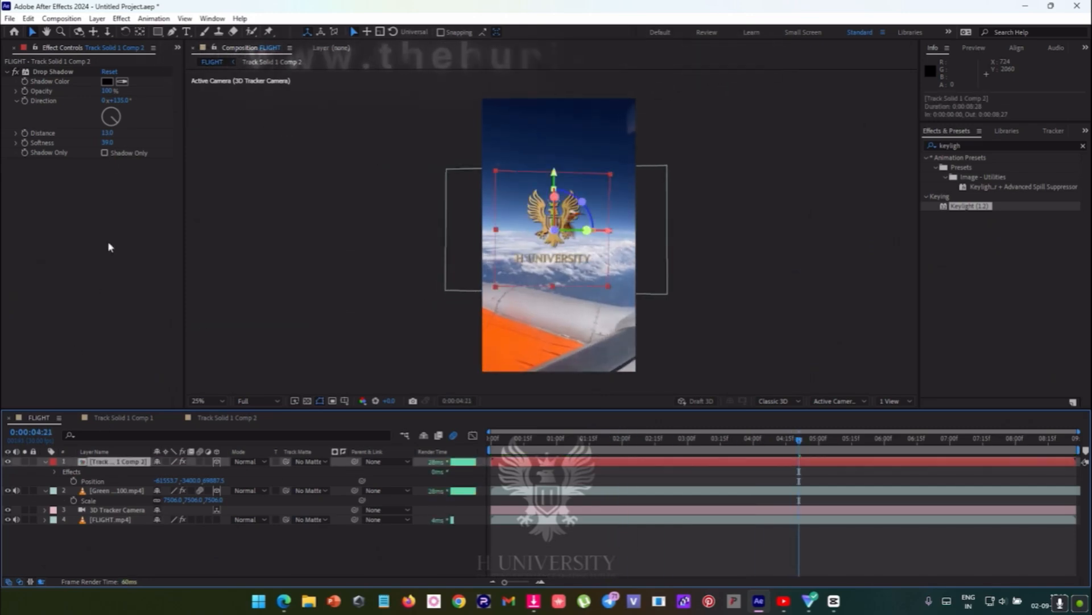
# - Move the logo sideways along its X axis, away from the hummingbird to the frame's edge, and select the hummingbird layer
pyautogui.click(178, 48)
pyautogui.click(182, 54)
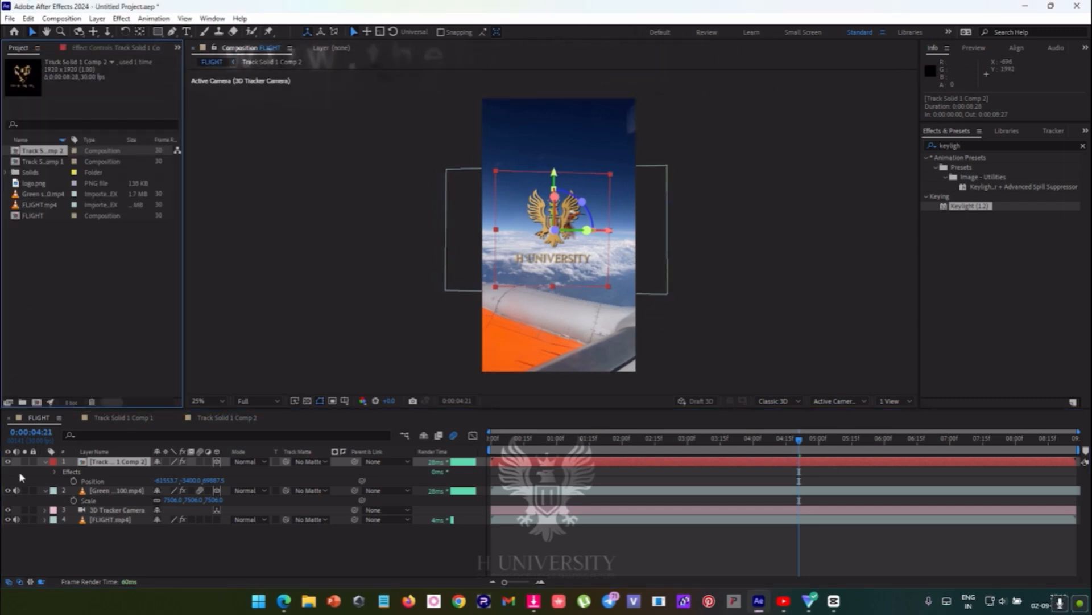
pyautogui.moveTo(608, 233); pyautogui.dragTo(678, 234)
pyautogui.click(519, 260)
# - Try enlarging the 3D Camera Tracker's track points on FLIGHT.mp4 to 209% and undo the change
pyautogui.click(113, 519)
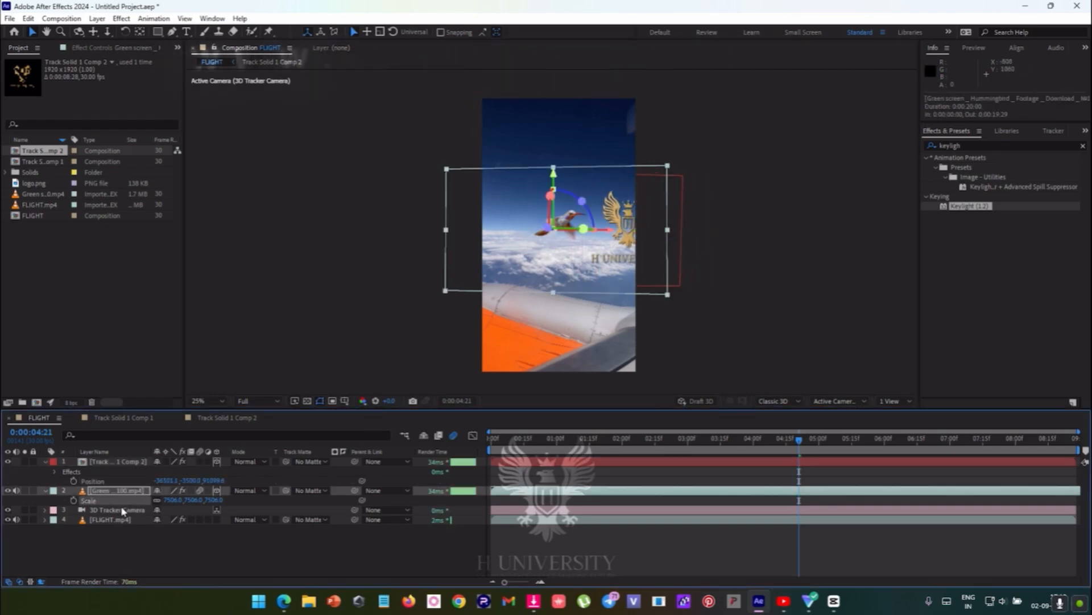
pyautogui.click(108, 48)
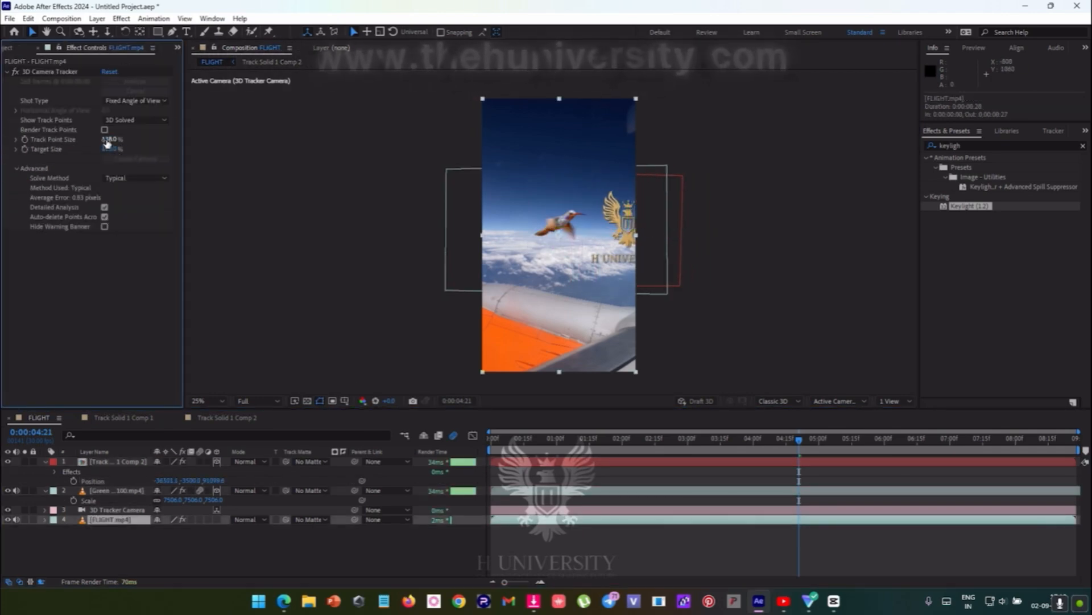
pyautogui.moveTo(107, 140); pyautogui.dragTo(144, 137)
pyautogui.moveTo(547, 261)
pyautogui.mouseDown()
pyautogui.moveTo(515, 251)
pyautogui.moveTo(552, 268)
pyautogui.mouseUp()
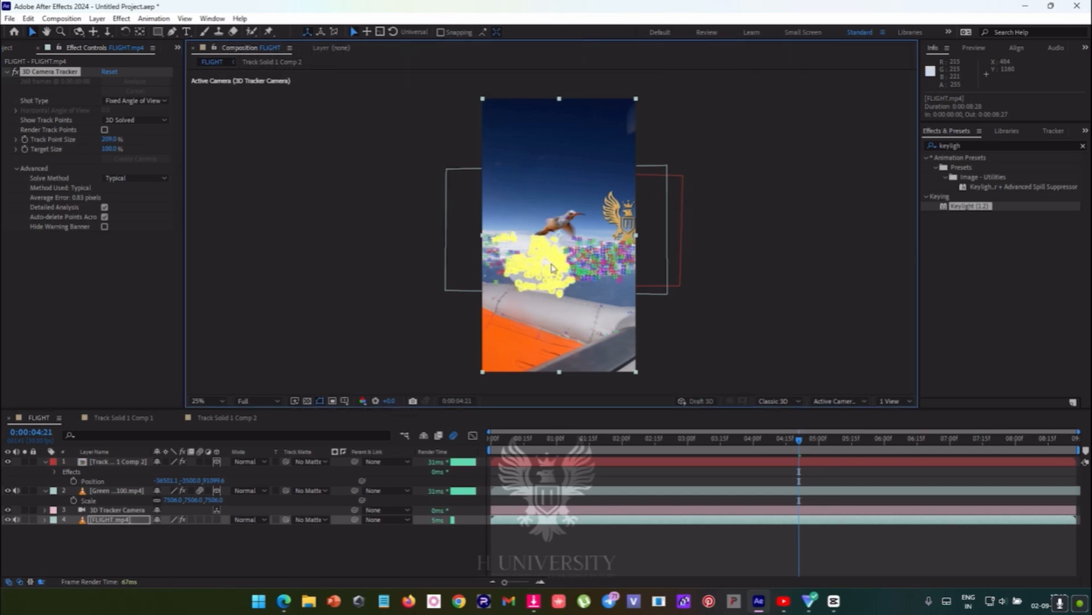
pyautogui.hotkey('ctrl', 'z')
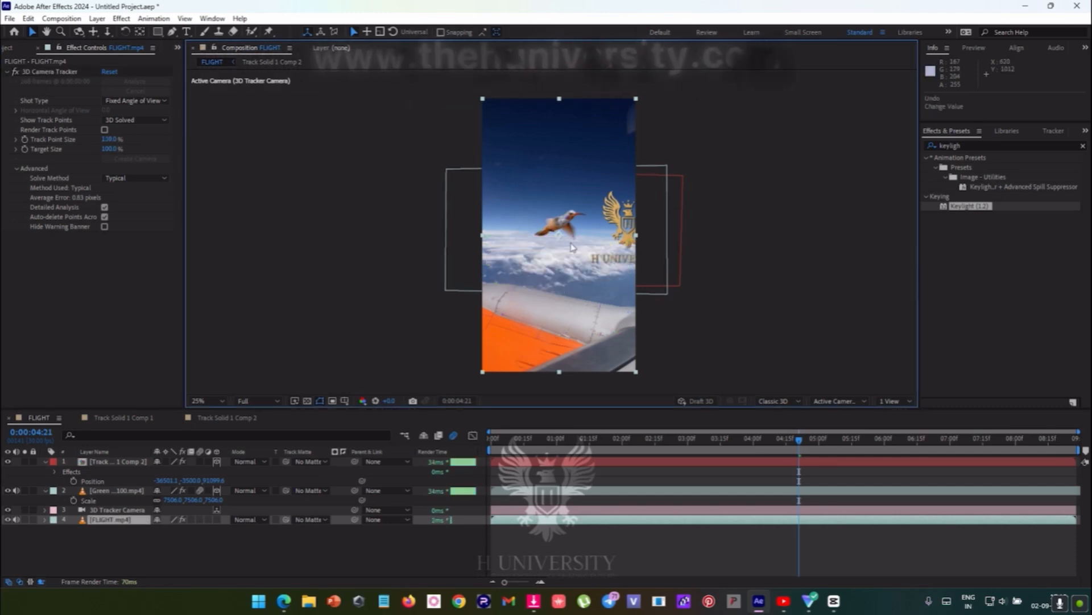
# - Reveal the Position property of the logo layer and of the hummingbird layer in the timeline
pyautogui.click(106, 490)
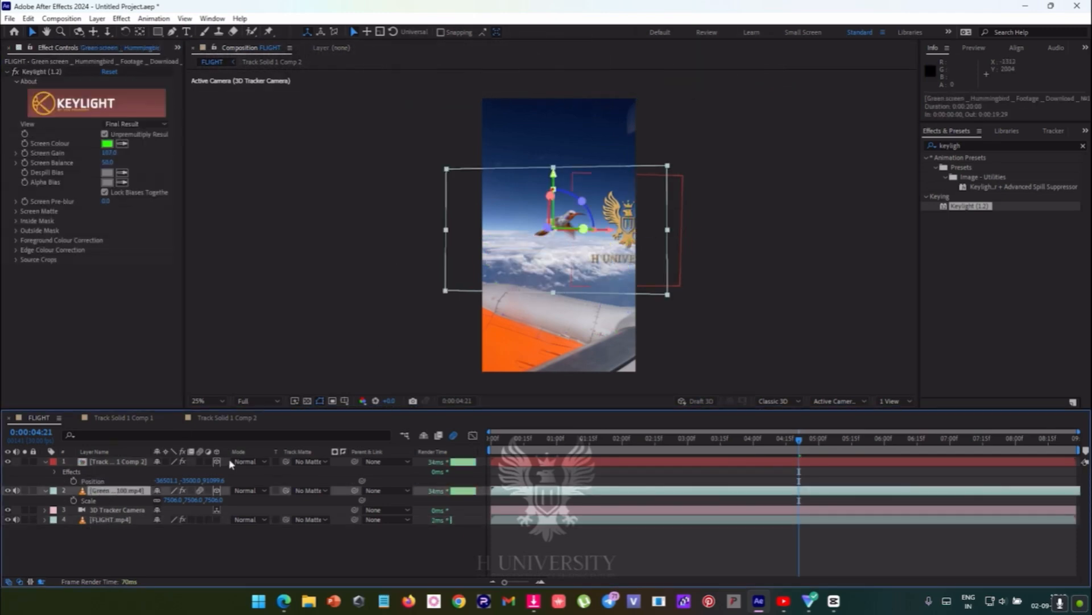
pyautogui.click(106, 462)
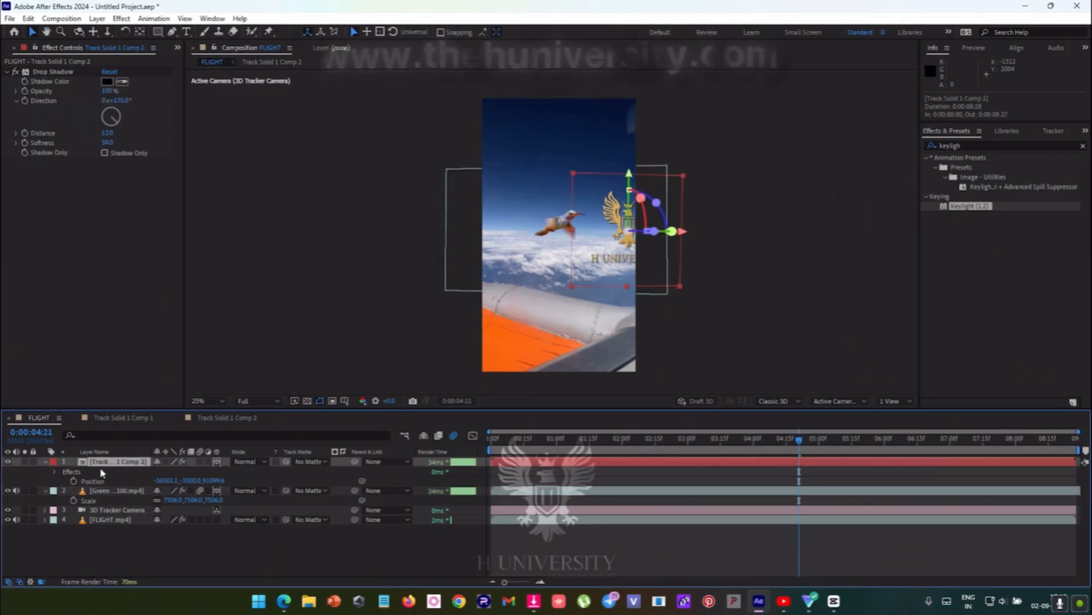
pyautogui.press('p')
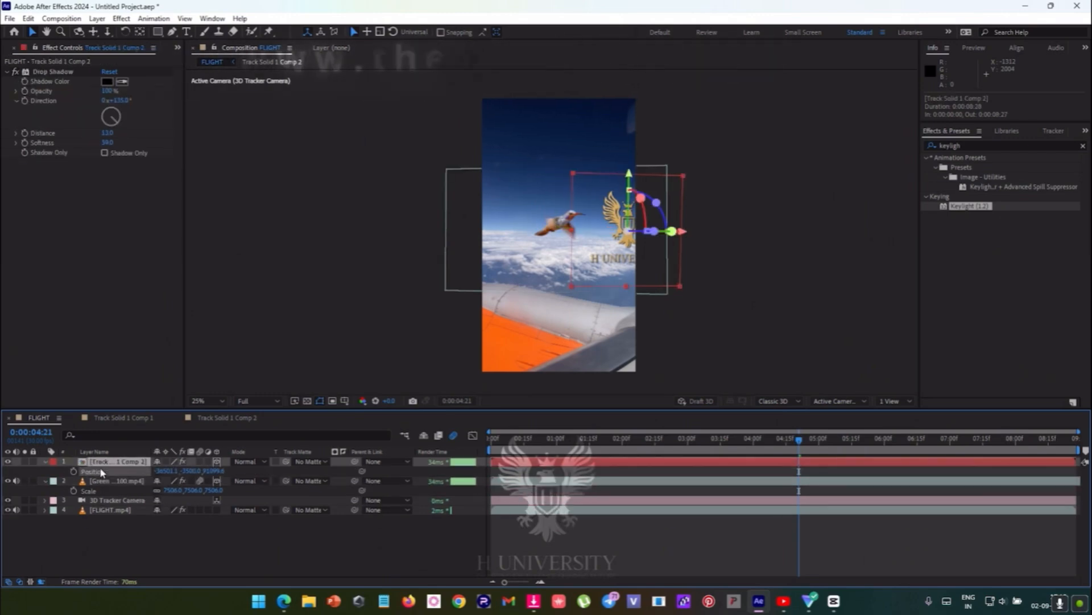
pyautogui.click(100, 481)
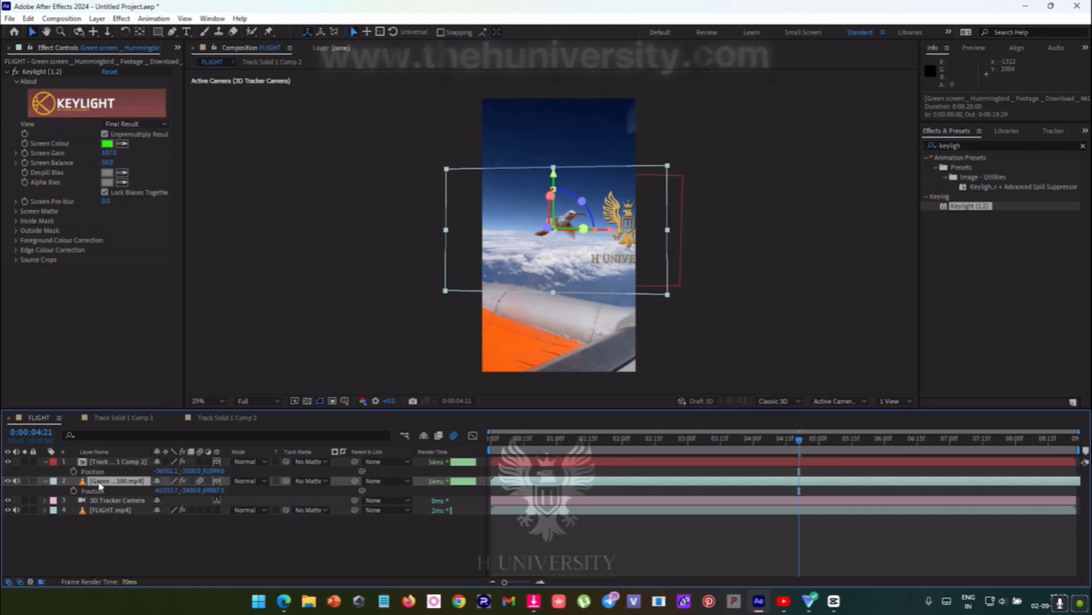
# - Look through the Transform properties of the logo and hummingbird layers, leaving both layers collapsed
pyautogui.click(46, 461)
pyautogui.click(45, 462)
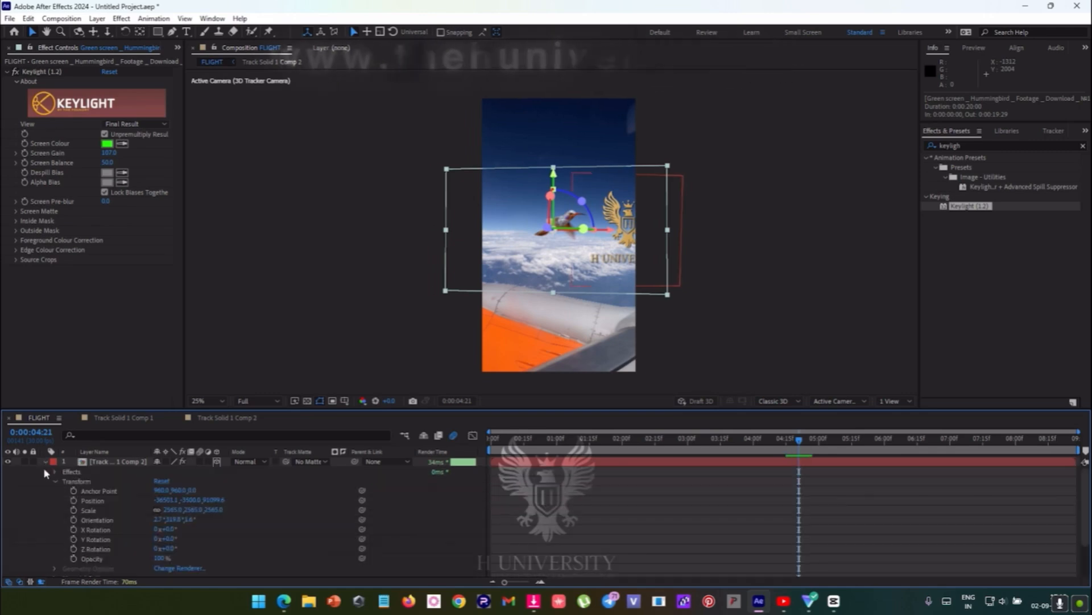
pyautogui.click(45, 463)
pyautogui.click(45, 471)
pyautogui.click(45, 470)
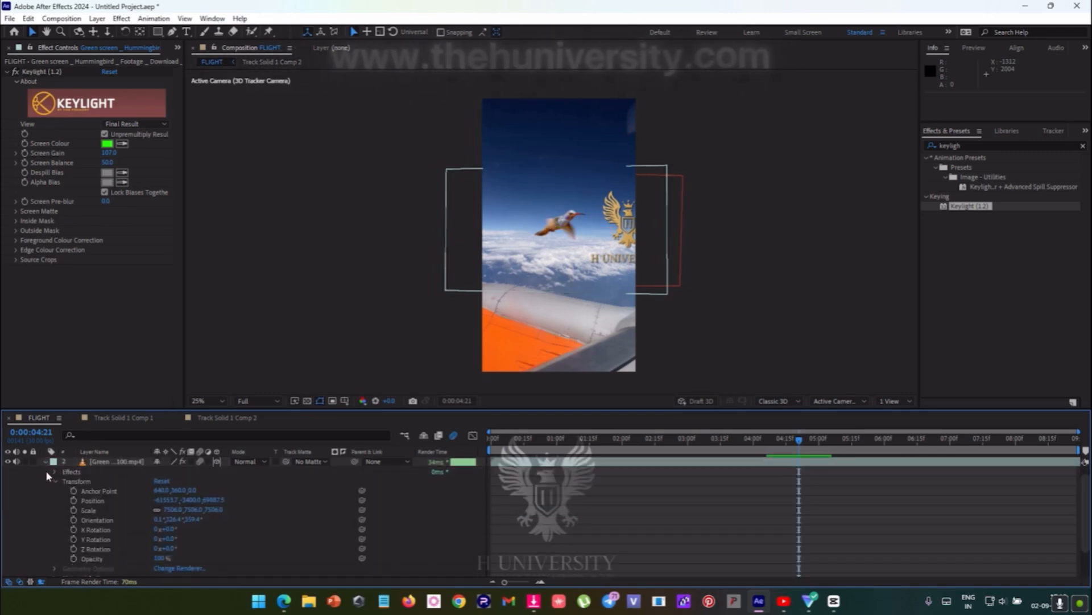
pyautogui.click(45, 471)
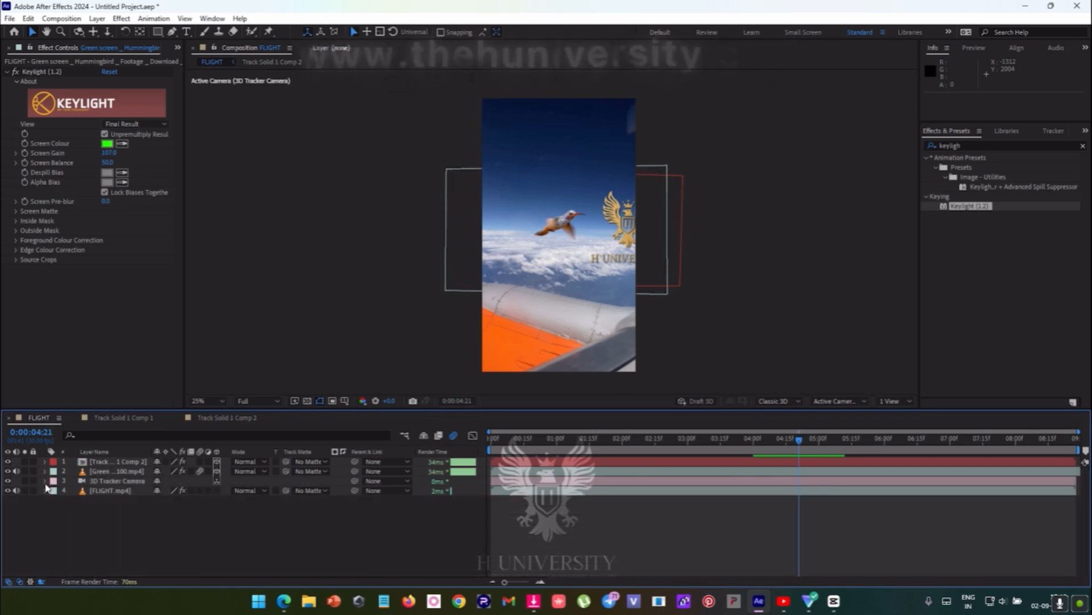
pyautogui.click(46, 462)
pyautogui.click(102, 463)
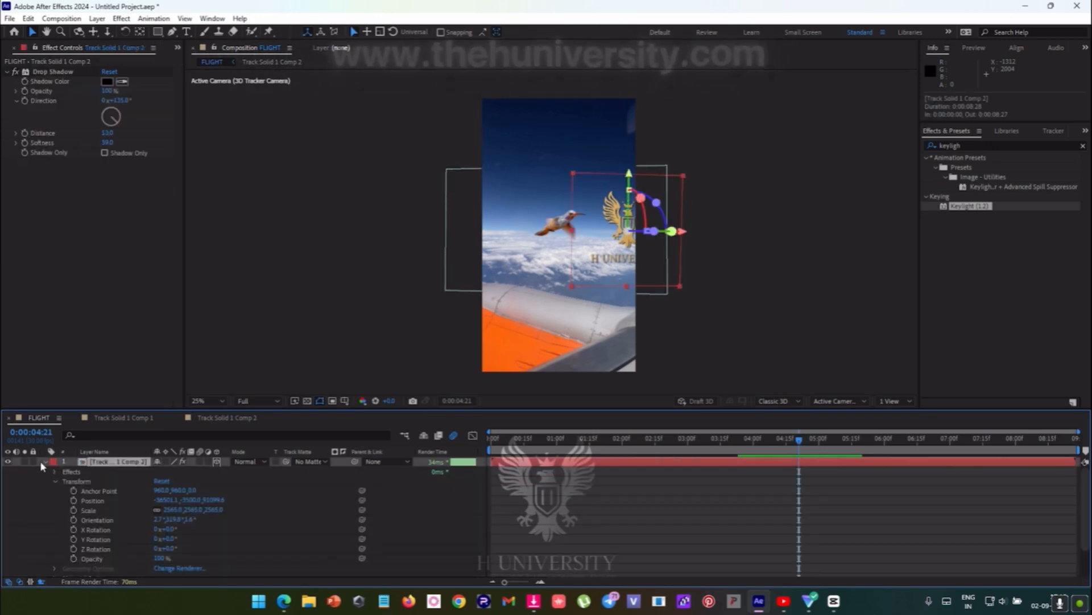
pyautogui.click(45, 461)
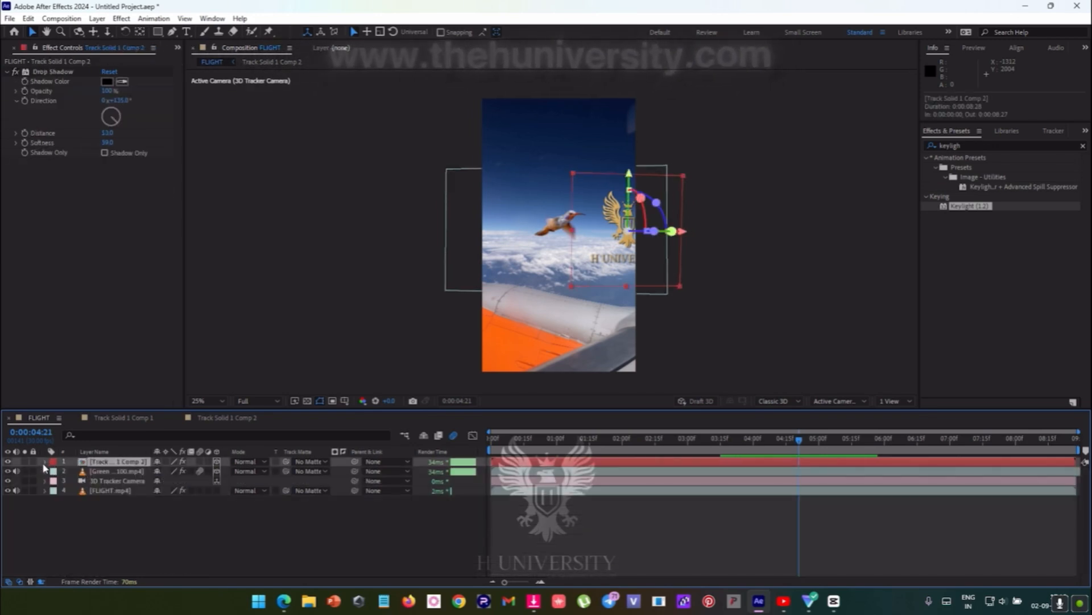
# - Copy the Position property from the Transform group of the logo layer Track Solid 1 Comp 2
pyautogui.click(46, 461)
pyautogui.click(55, 480)
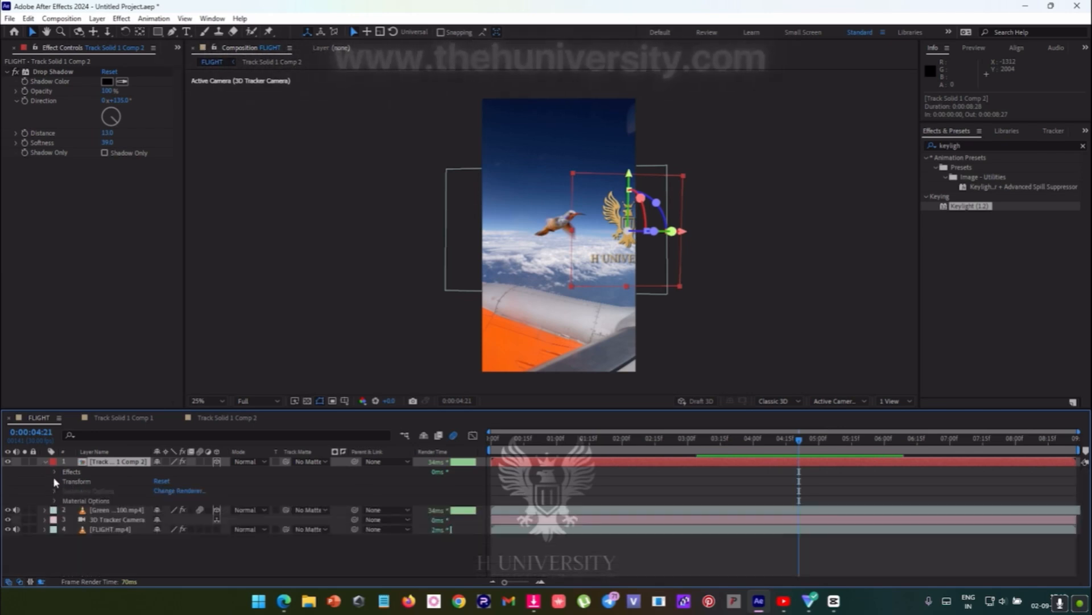
pyautogui.click(54, 481)
pyautogui.scroll(-1, 91, 478)
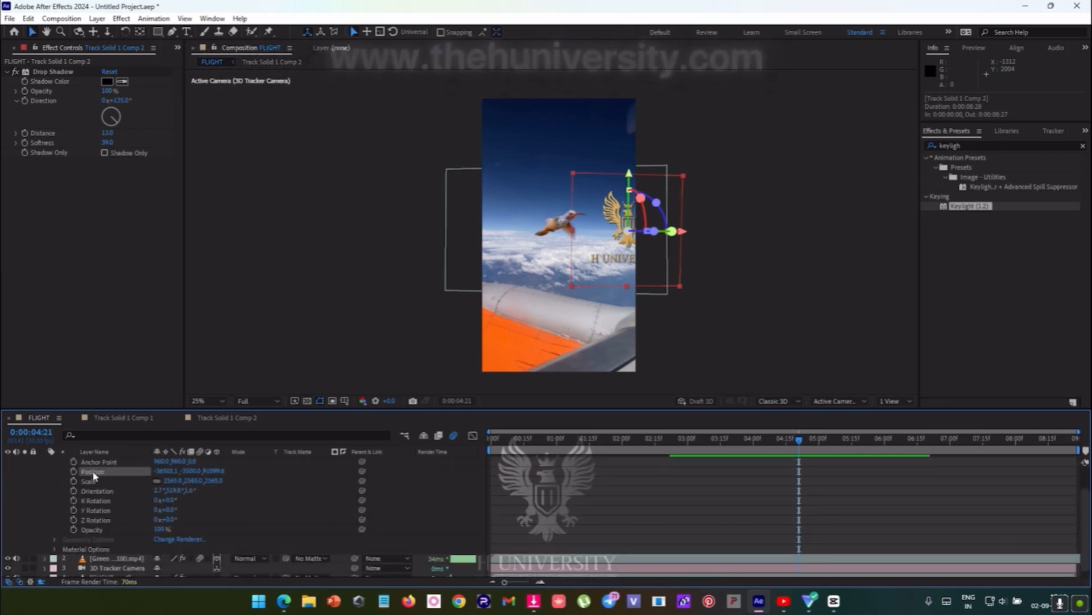
pyautogui.hotkey('ctrl', 'c')
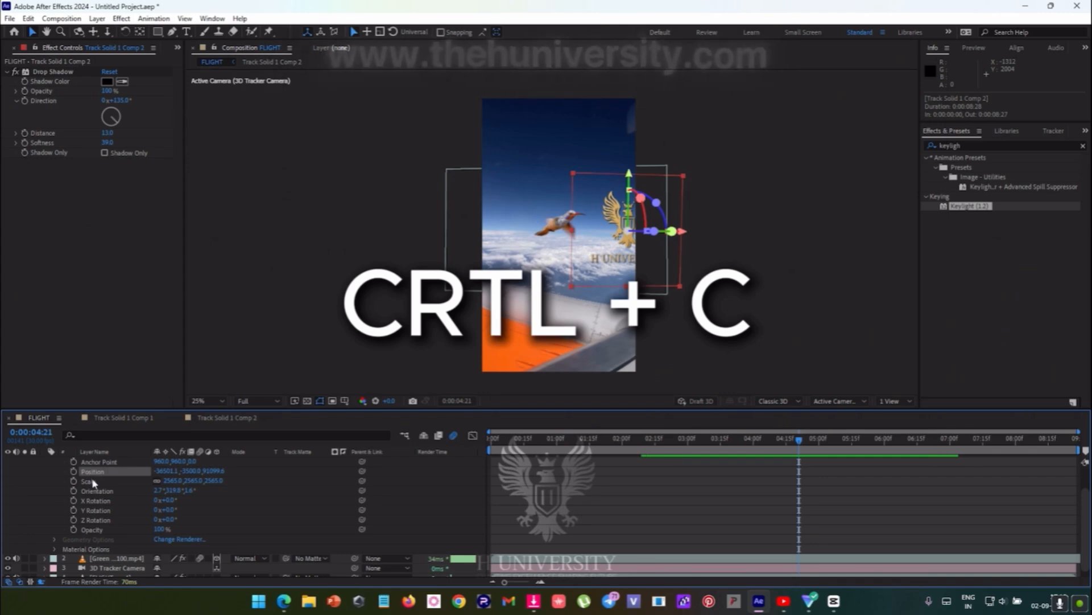
# - Paste the copied logo position into the Position property of the green screen hummingbird layer
pyautogui.scroll(-1, 91, 477)
pyautogui.click(80, 561)
pyautogui.click(78, 553)
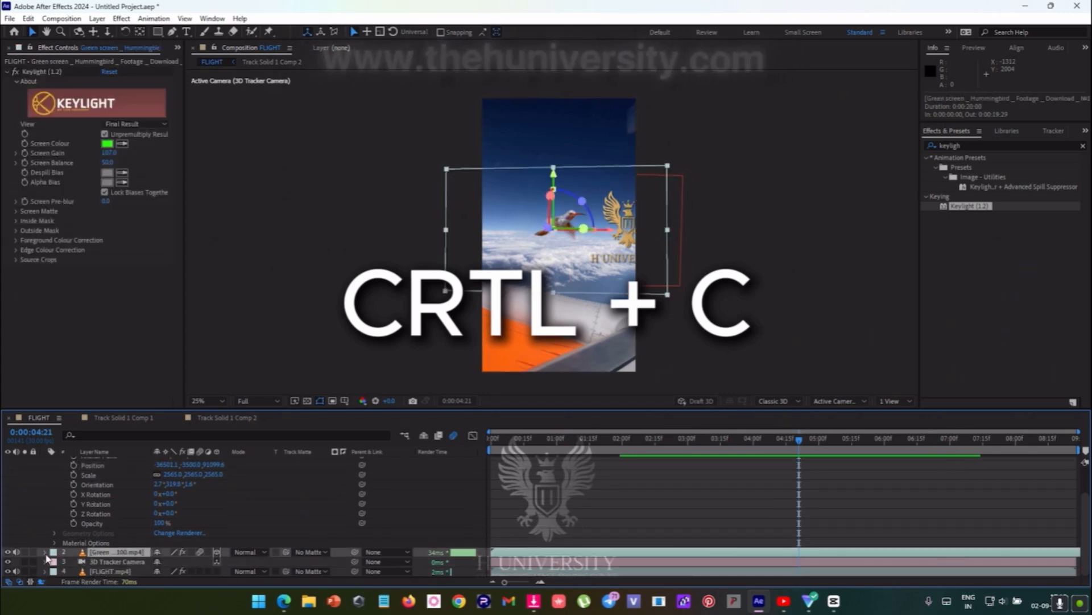
pyautogui.click(44, 553)
pyautogui.scroll(-4, 80, 538)
pyautogui.scroll(1, 90, 507)
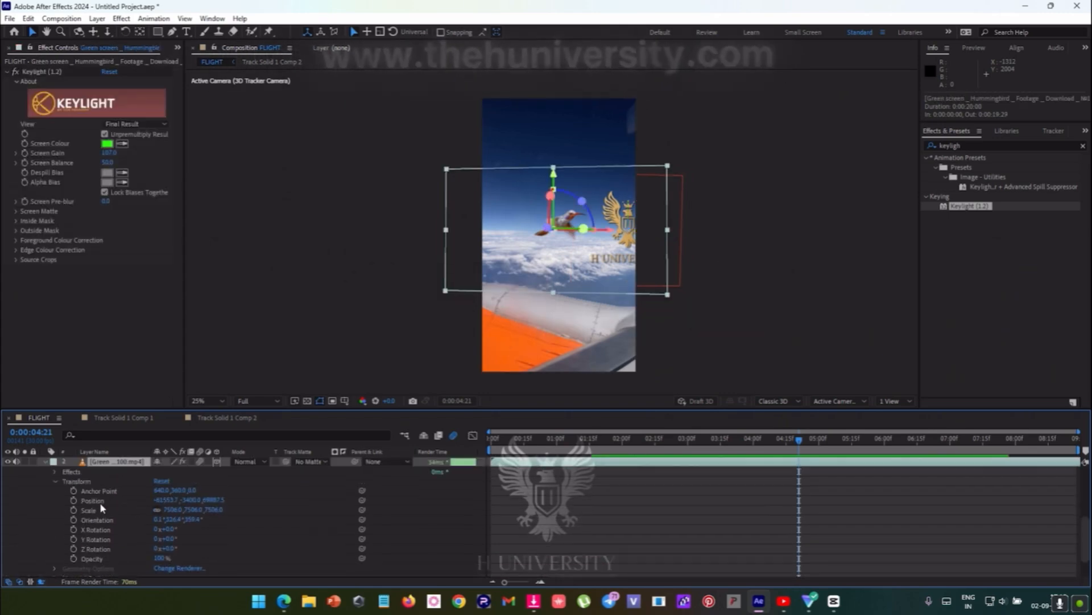
pyautogui.hotkey('ctrl', 'v')
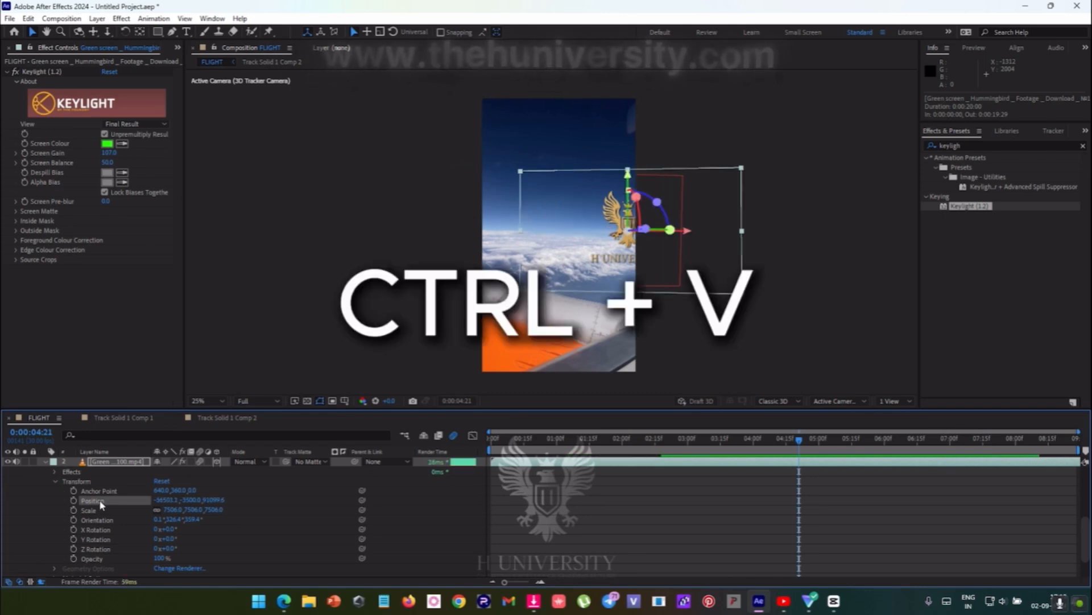
# - Check the repositioned hummingbird at 0:00:02:11, collapse both layers' properties and select the logo layer
pyautogui.moveTo(817, 440); pyautogui.dragTo(647, 460)
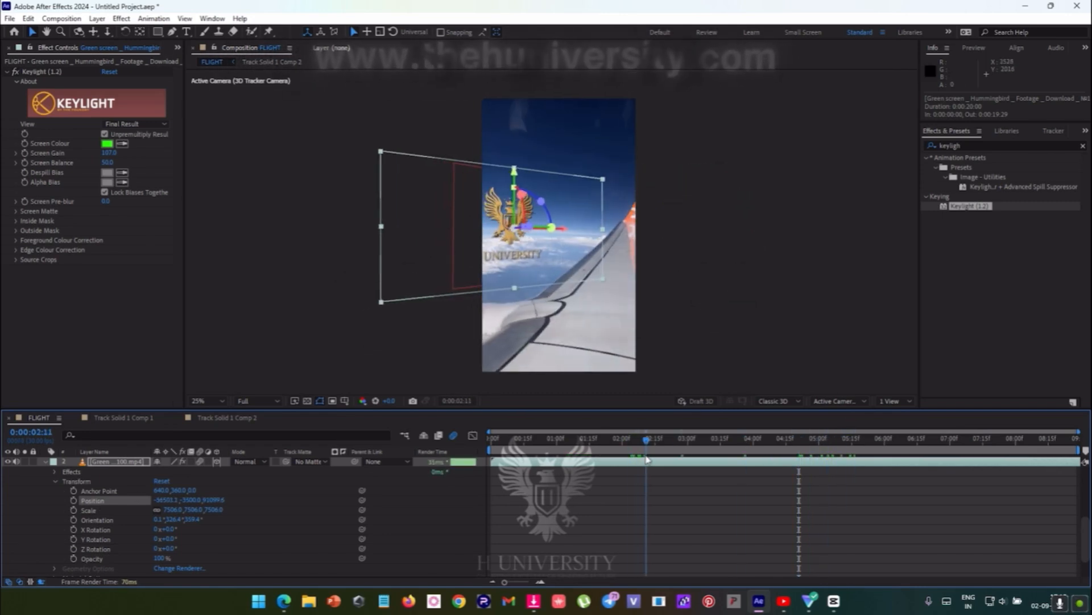
pyautogui.scroll(5, 91, 538)
pyautogui.click(46, 462)
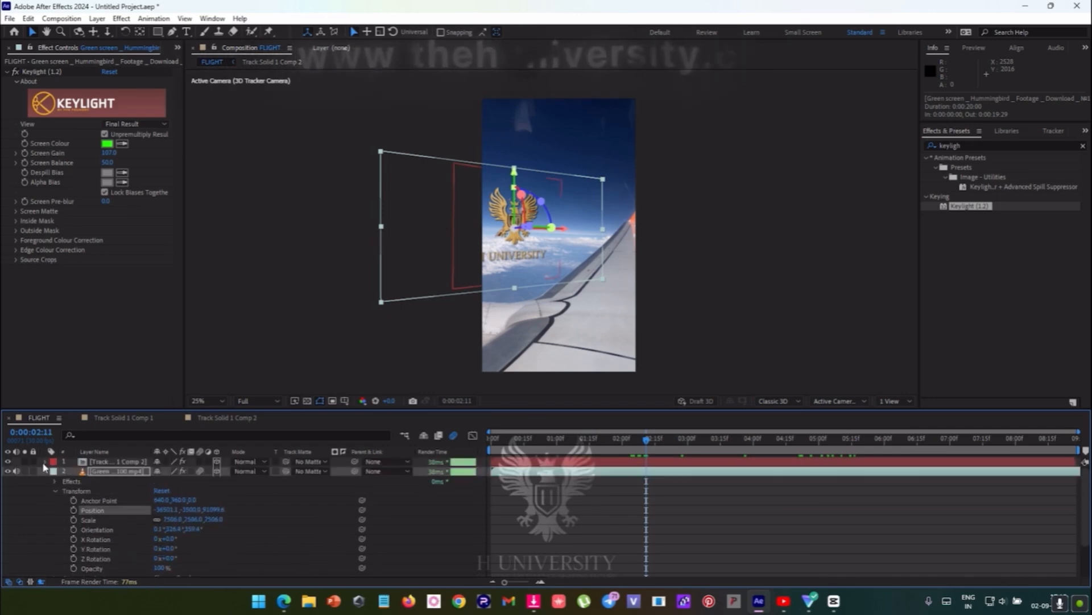
pyautogui.click(45, 472)
pyautogui.click(101, 465)
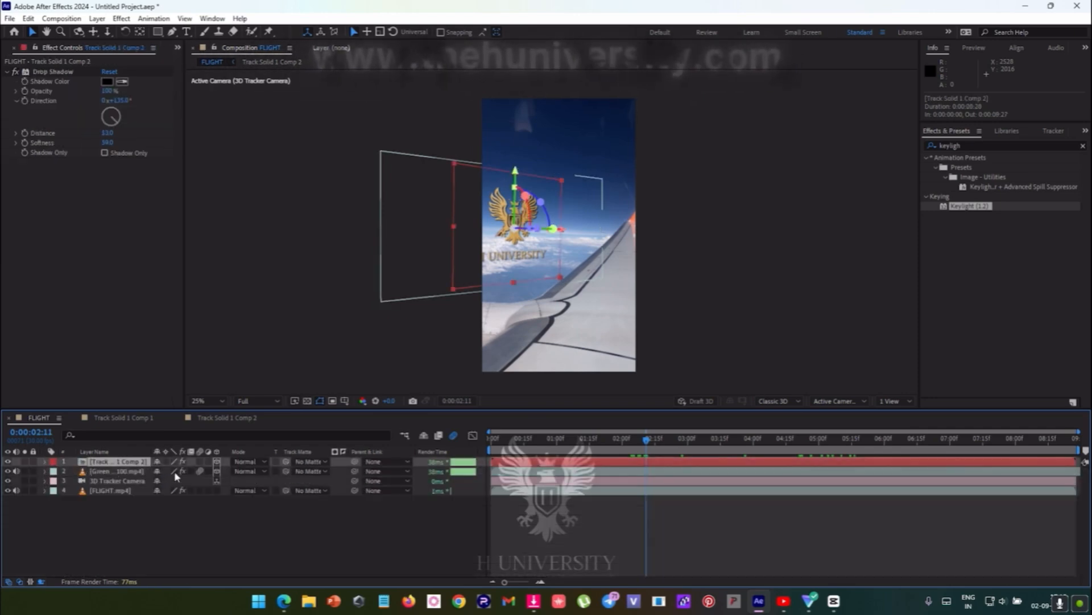
# - Hide the logo layer Track Solid 1 Comp 2 to view the hummingbird alone, and undo the last layer changes
pyautogui.click(8, 470)
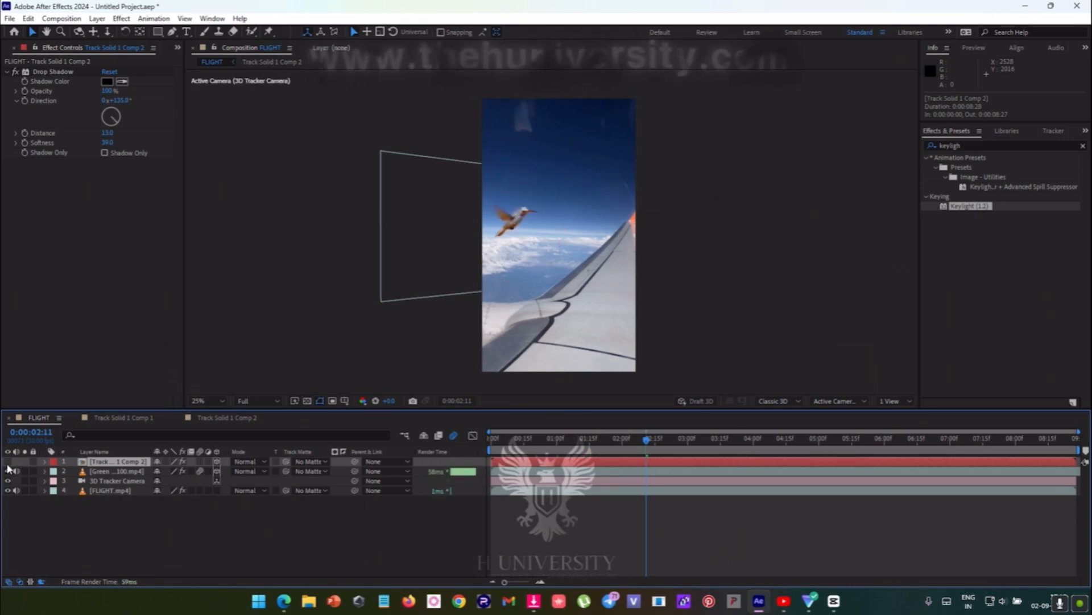
pyautogui.moveTo(642, 445); pyautogui.dragTo(737, 512)
pyautogui.hotkey('ctrl', 'z')
pyautogui.hotkey('ctrl', 'z')
pyautogui.hotkey('ctrl', 'z')
pyautogui.hotkey('ctrl', 'z')
pyautogui.hotkey('ctrl', 'z')
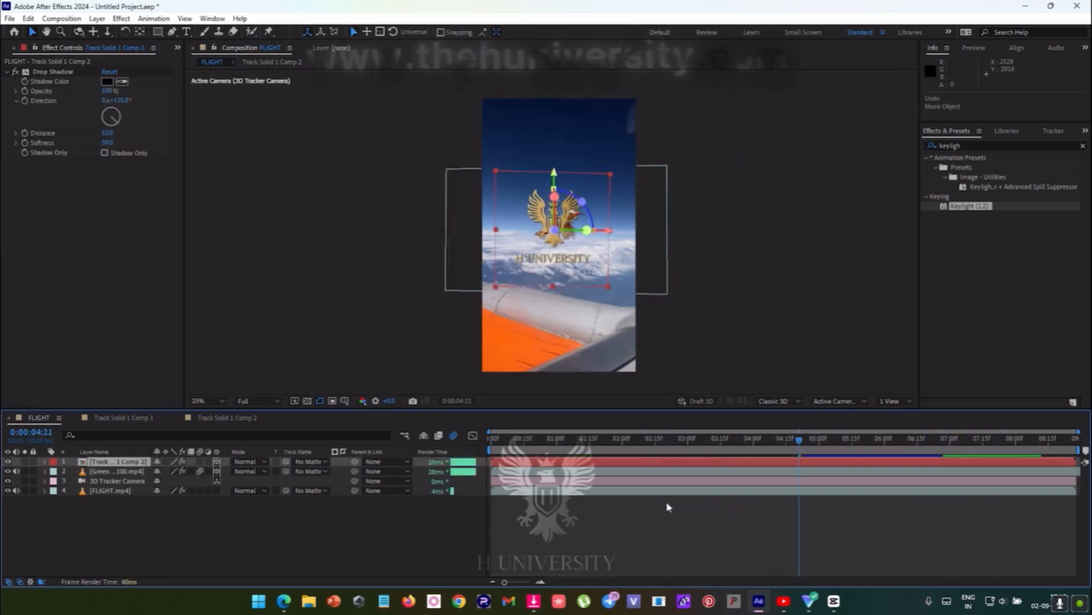
# - Check the hummingbird without the logo at 0:00:04:01 and 0:00:01:19, with the logo layer selected
pyautogui.moveTo(800, 440); pyautogui.dragTo(756, 457)
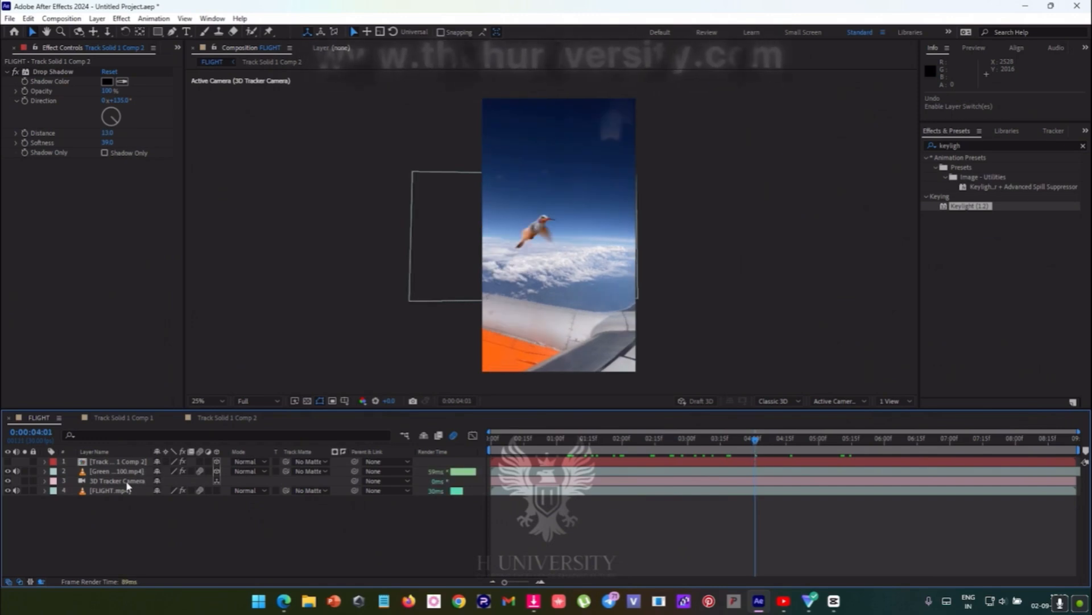
pyautogui.click(127, 462)
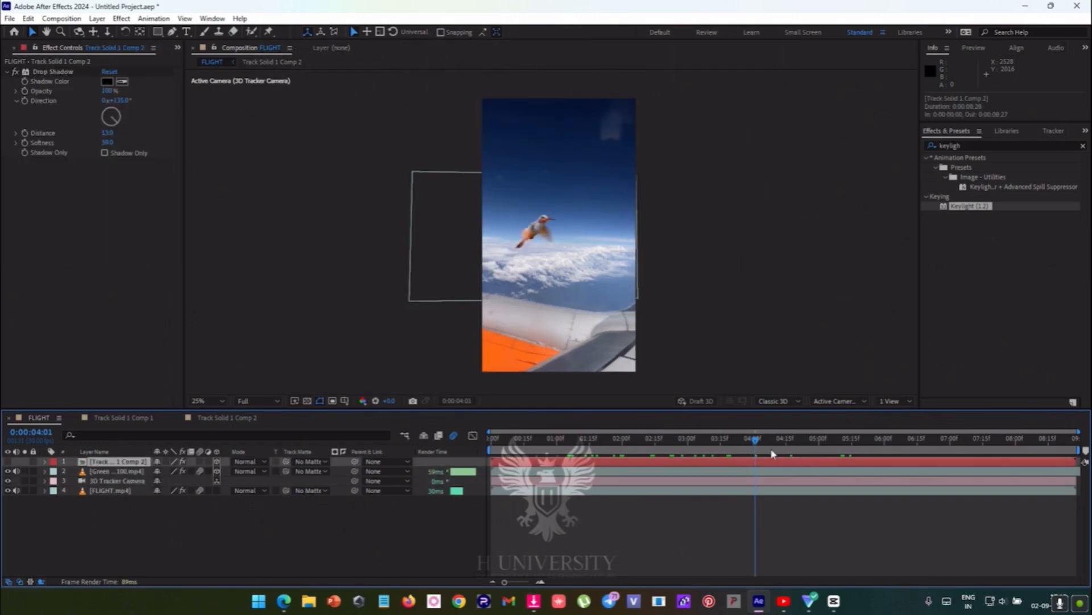
pyautogui.moveTo(773, 454); pyautogui.dragTo(599, 462)
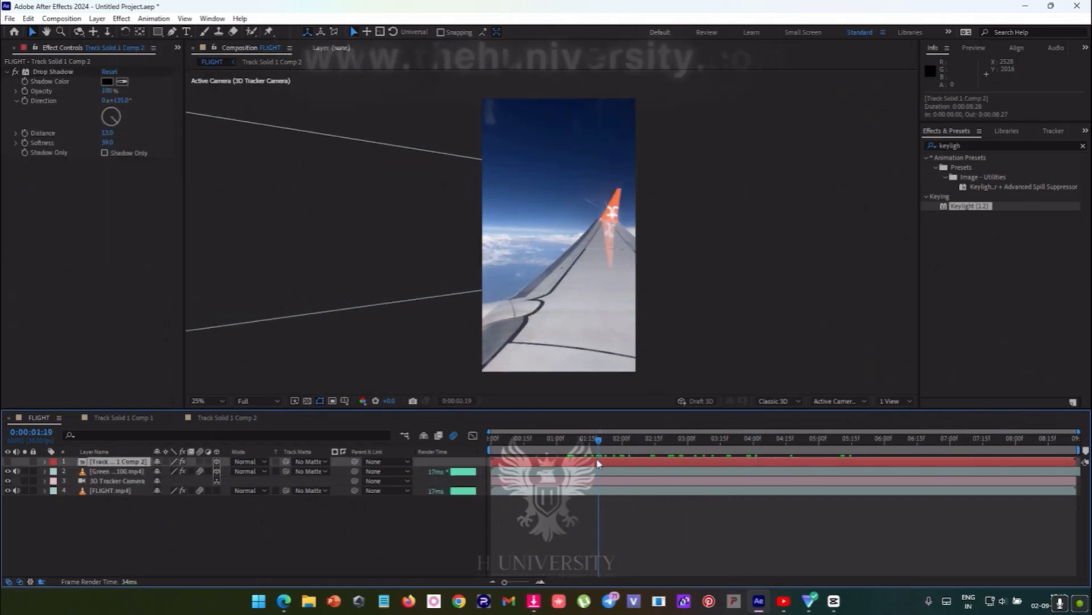
# - Reveal the Audio properties of the FLIGHT.mp4 layer, try lowering its Audio Levels and undo that change
pyautogui.click(16, 490)
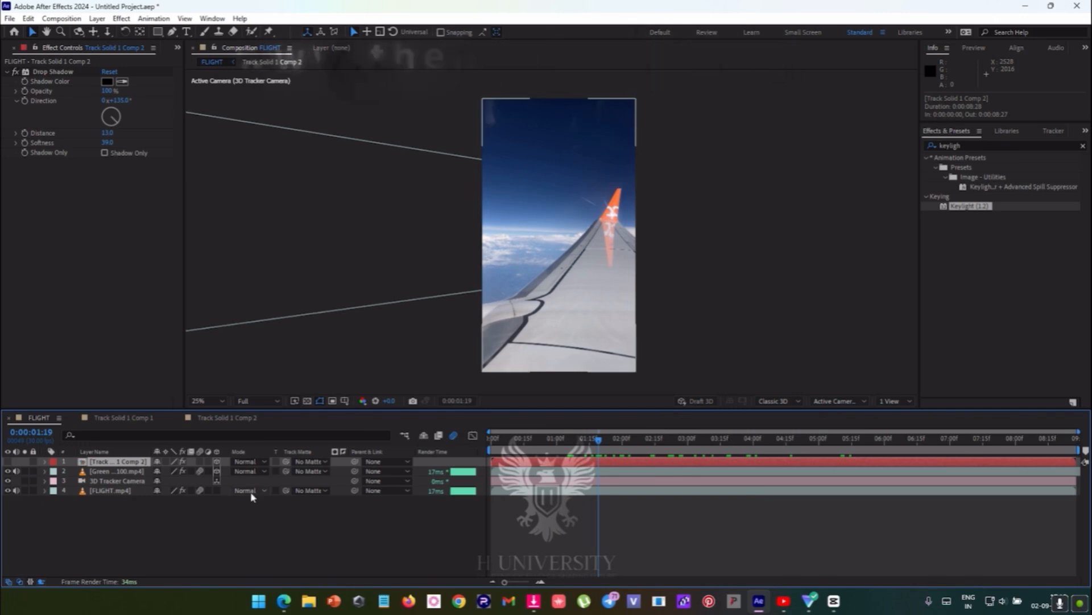
pyautogui.click(43, 492)
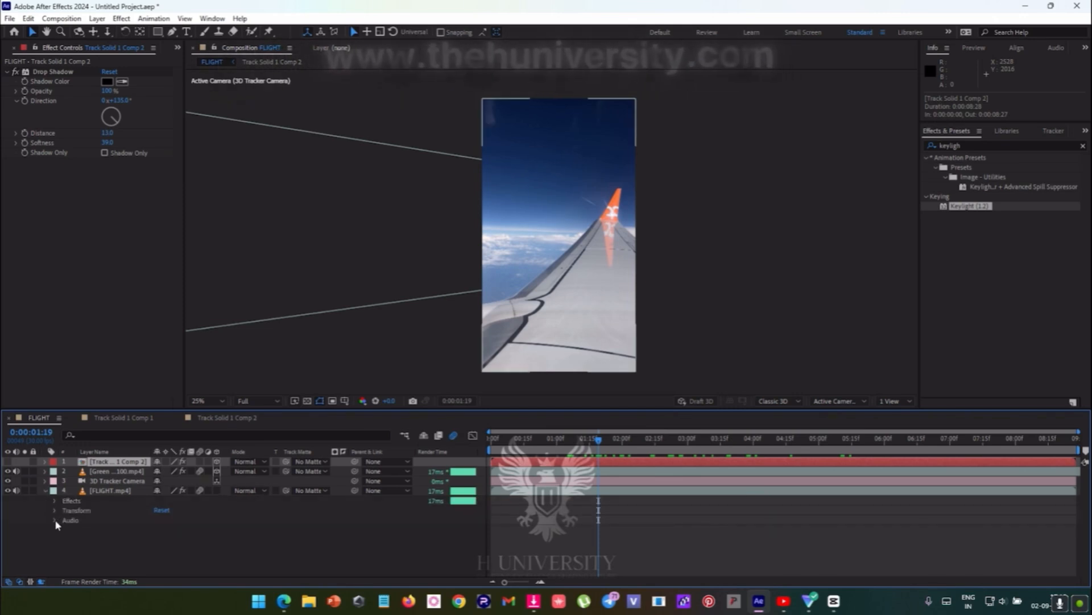
pyautogui.click(43, 492)
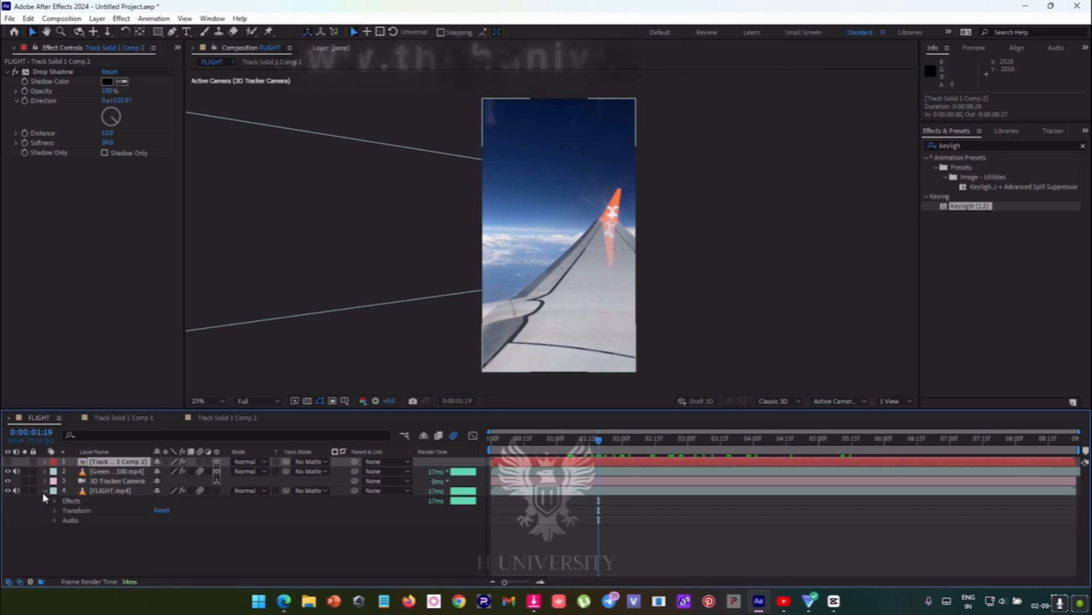
pyautogui.click(55, 520)
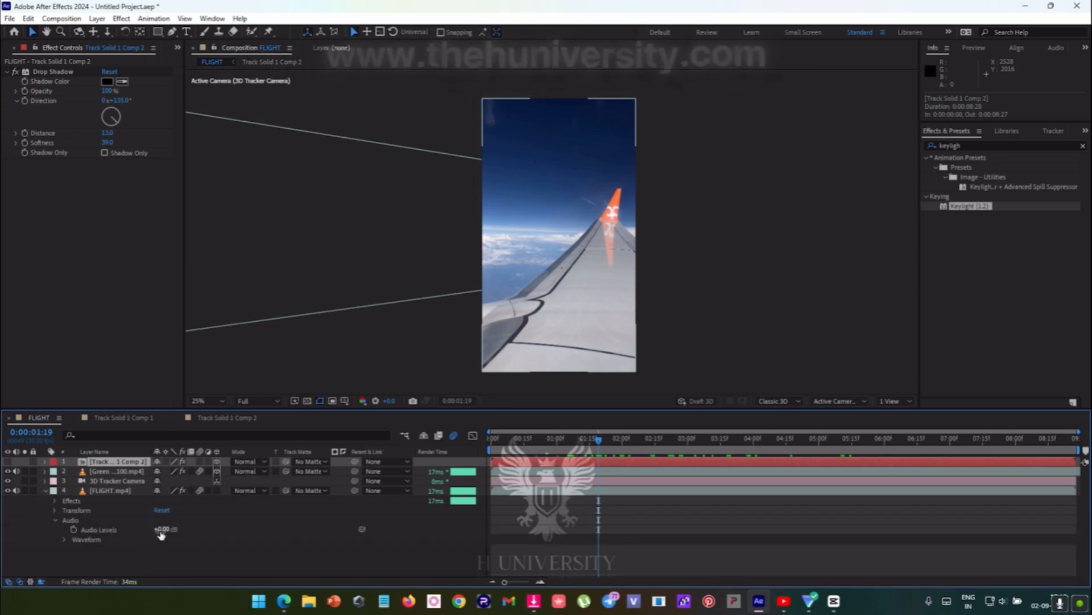
pyautogui.moveTo(160, 532); pyautogui.dragTo(23, 529)
pyautogui.hotkey('ctrl', 'z')
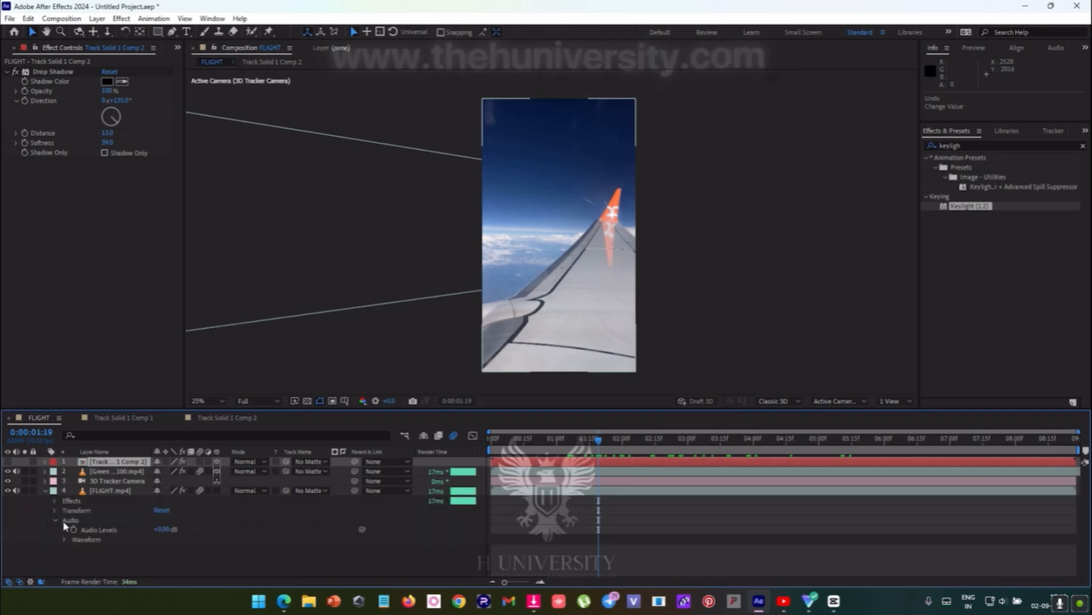
# - Display the audio waveform of the FLIGHT.mp4 layer and raise its Audio Levels
pyautogui.click(63, 539)
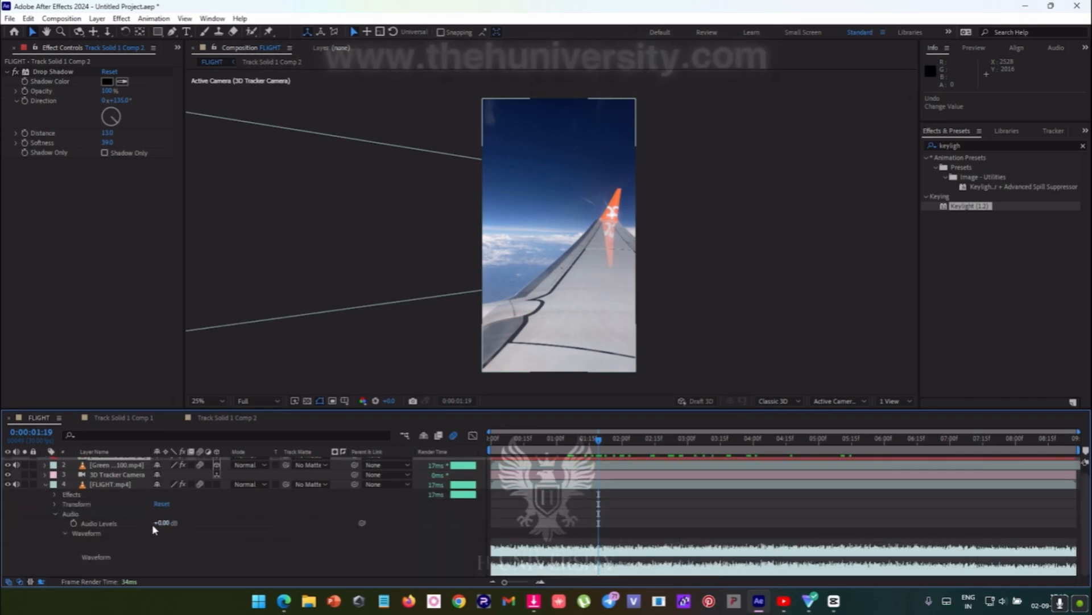
pyautogui.click(170, 527)
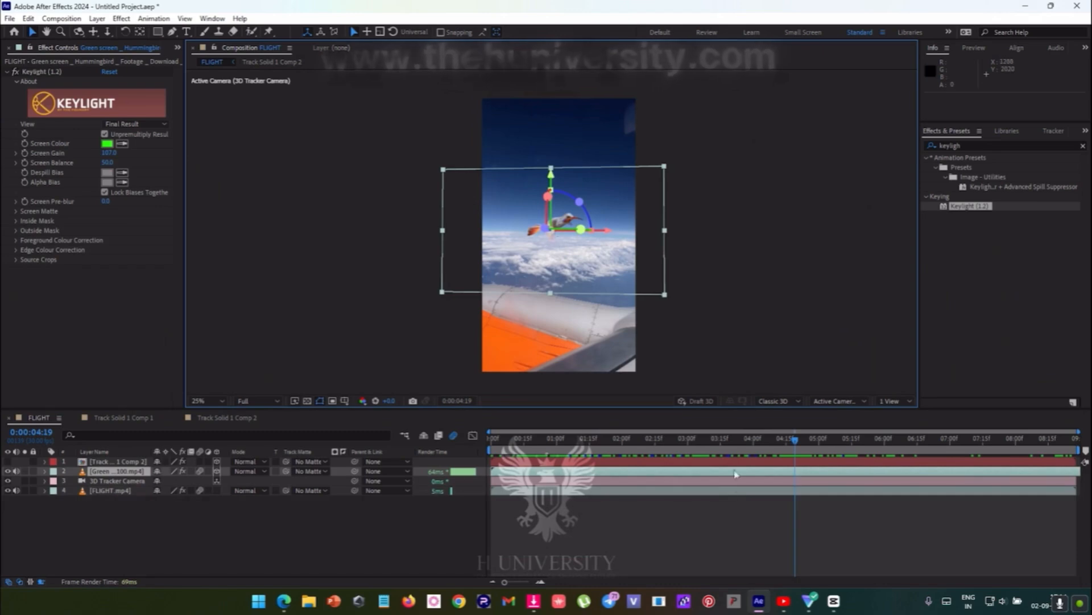
pyautogui.click(733, 506)
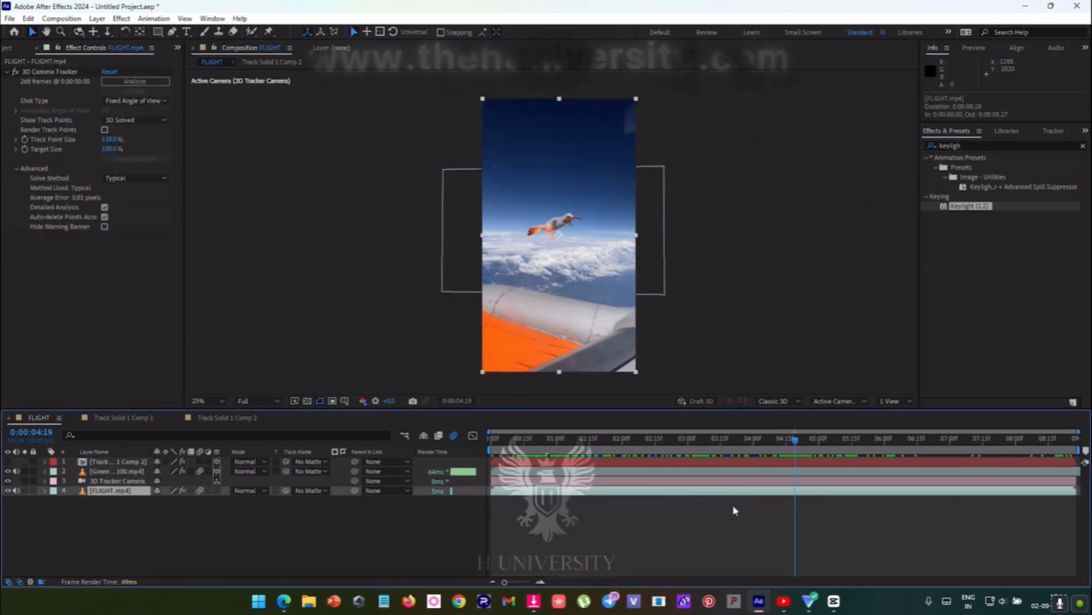
# - Add the FLIGHT composition to the render queue for export
pyautogui.click(9, 19)
pyautogui.moveTo(45, 209)
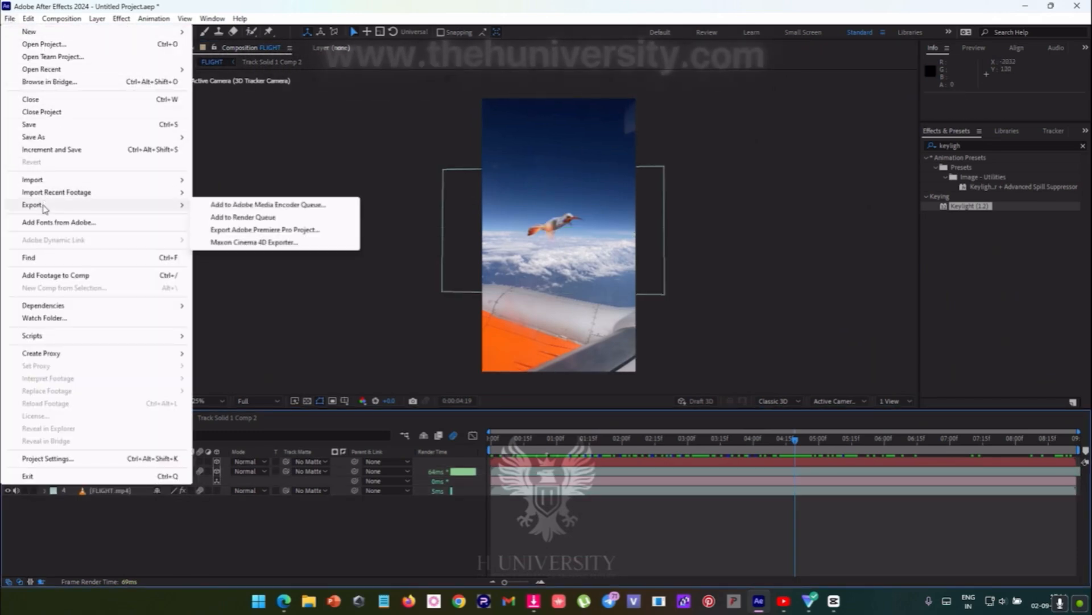
pyautogui.click(288, 218)
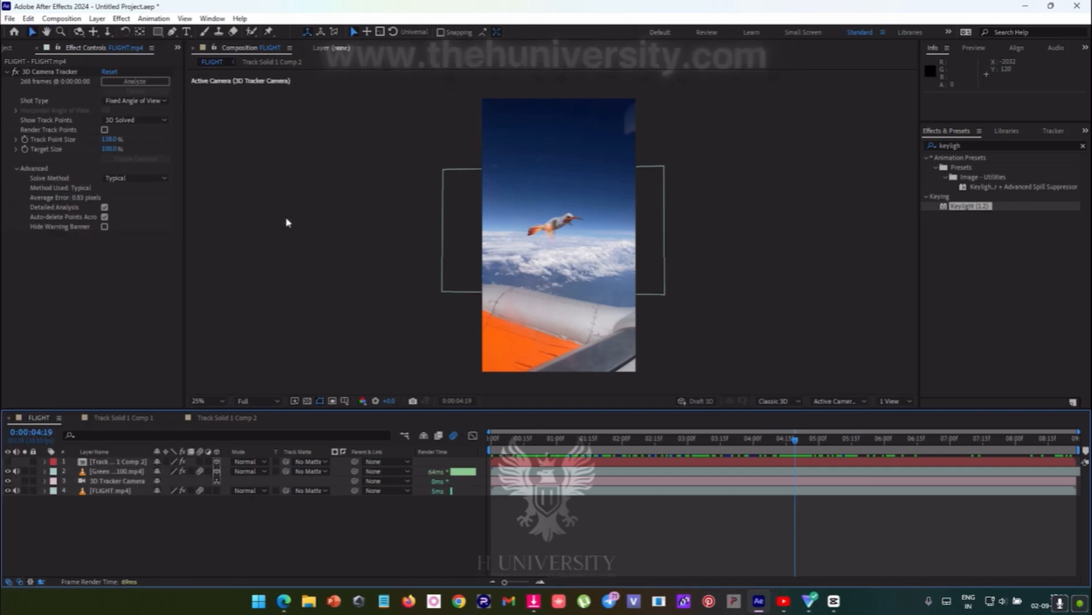
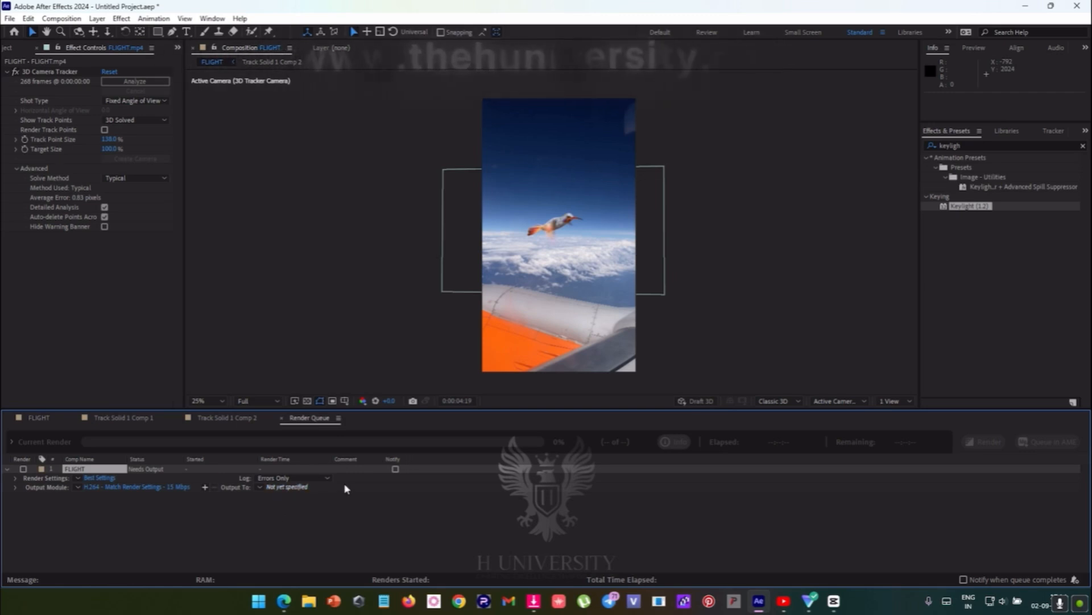
# - Set the FLIGHT render output to an H.264 file named humming bird on the Desktop and render it
pyautogui.click(313, 488)
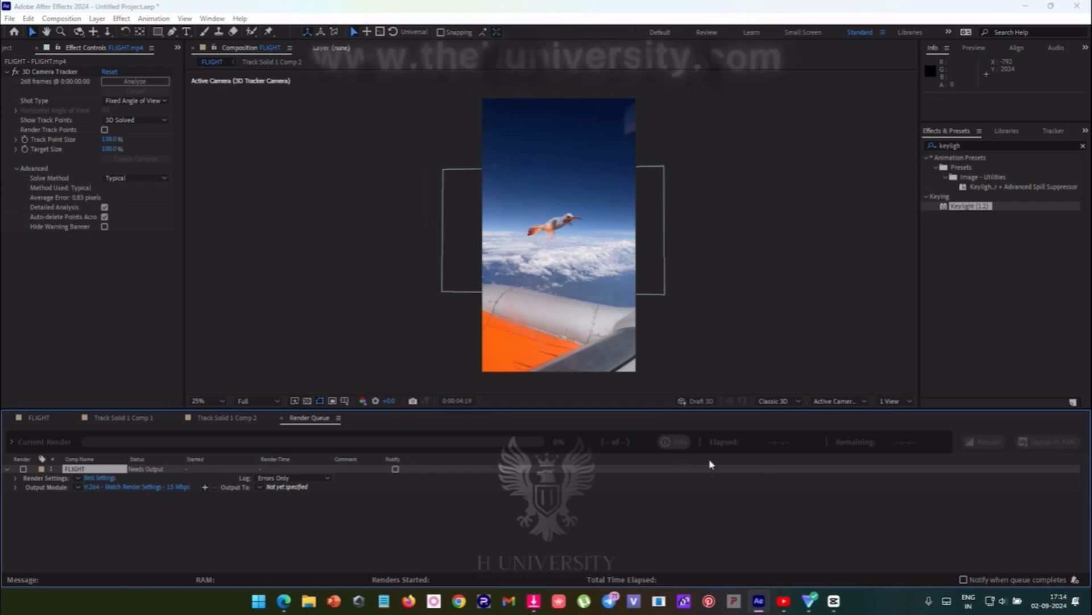
pyautogui.click(504, 567)
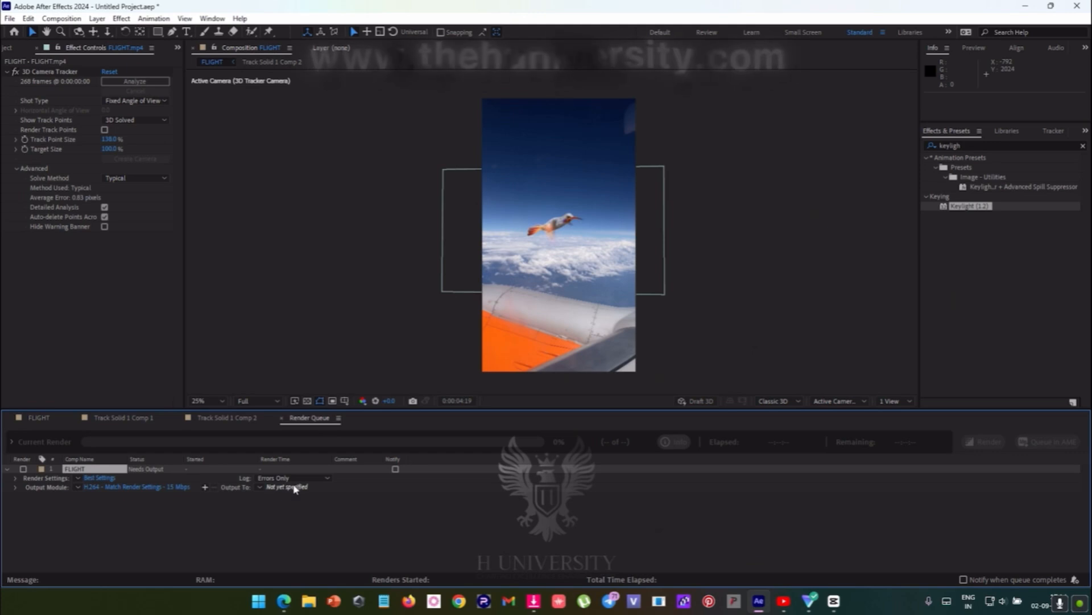
pyautogui.click(295, 488)
pyautogui.click(45, 76)
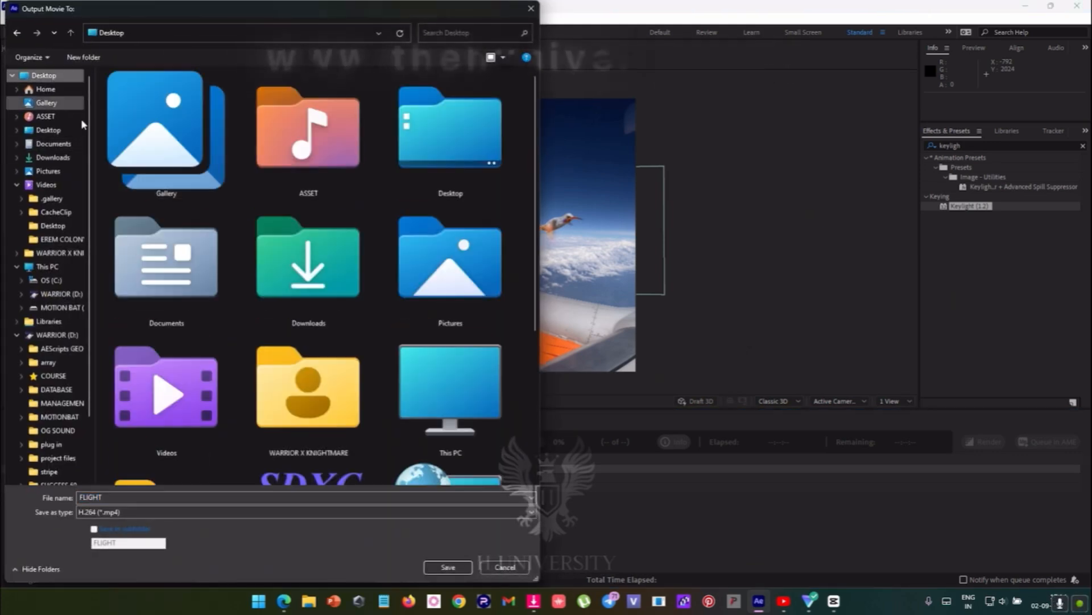
pyautogui.scroll(-4, 358, 382)
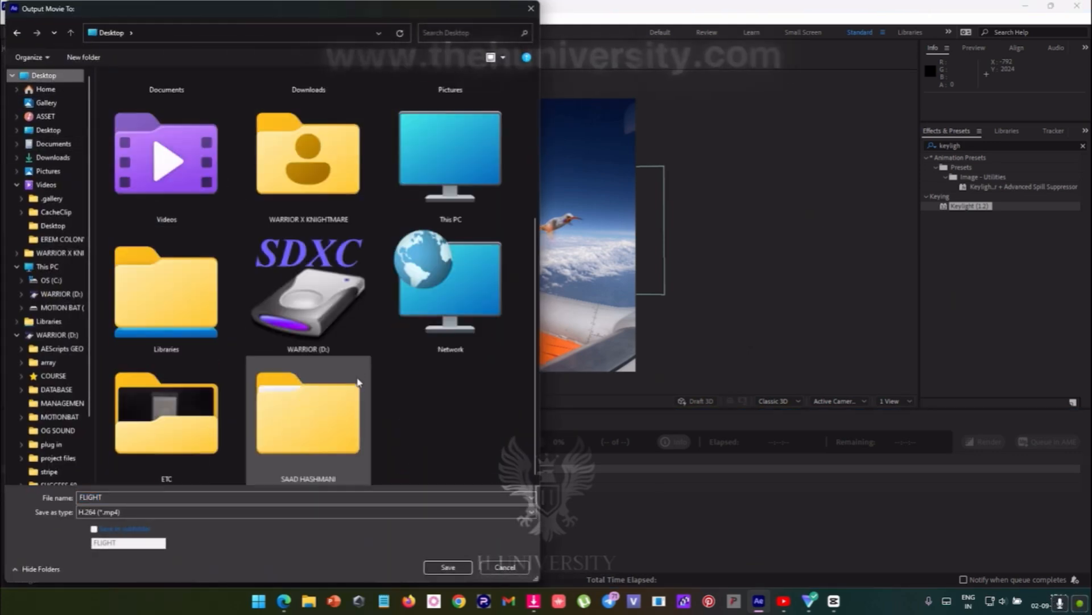
pyautogui.doubleClick(110, 497)
pyautogui.write('hum')
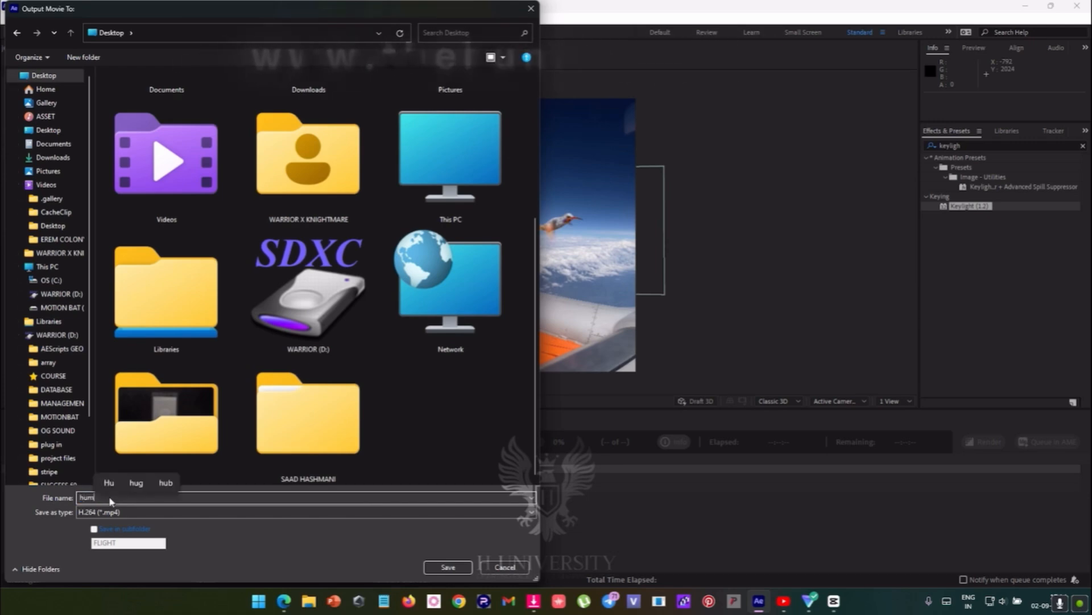
pyautogui.write('ming bird')
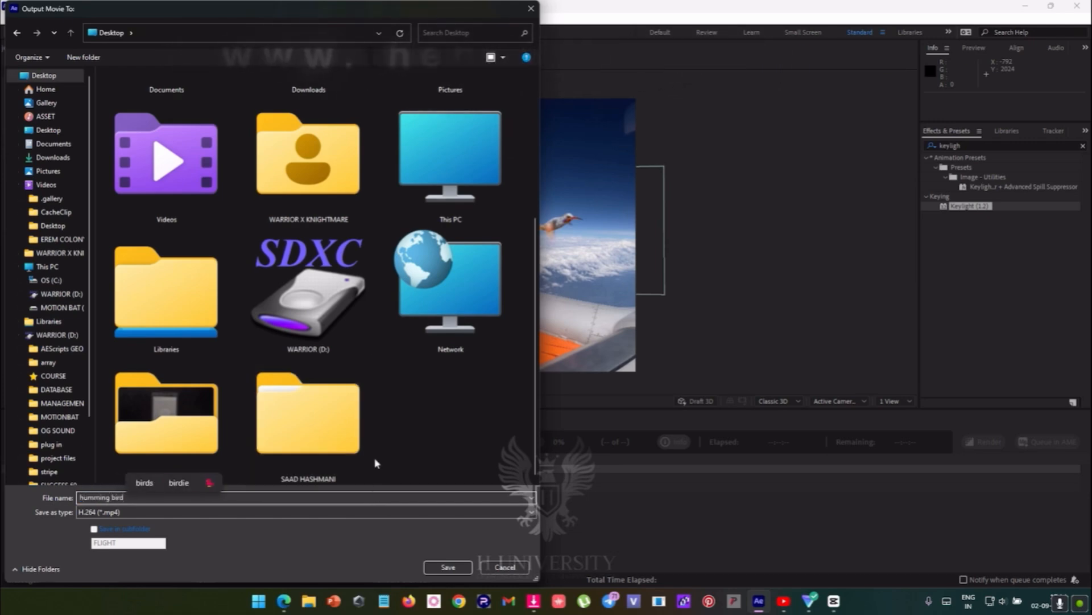
pyautogui.click(448, 568)
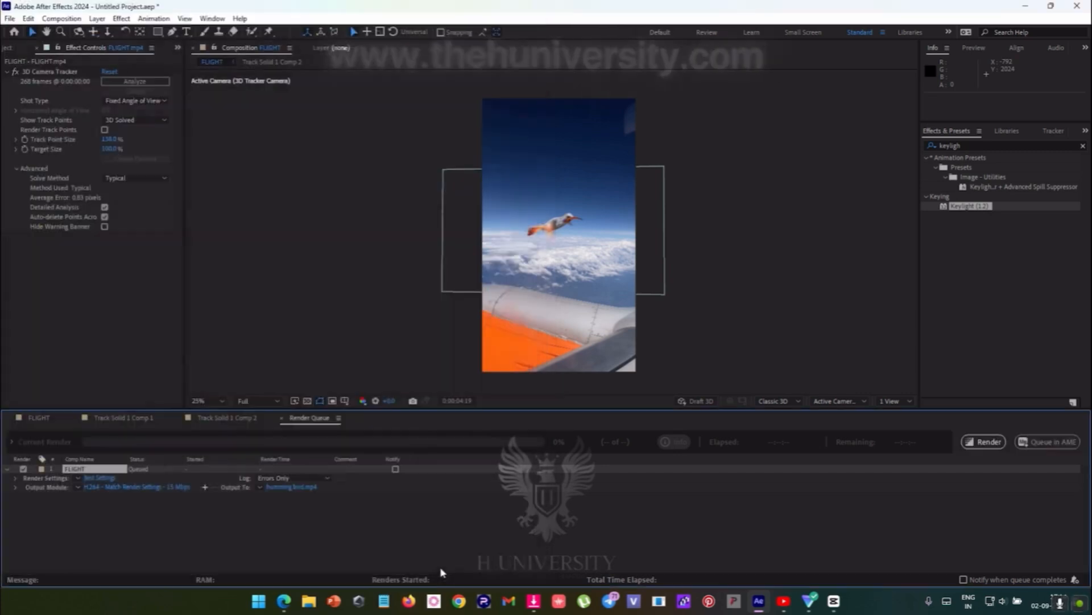
pyautogui.click(973, 446)
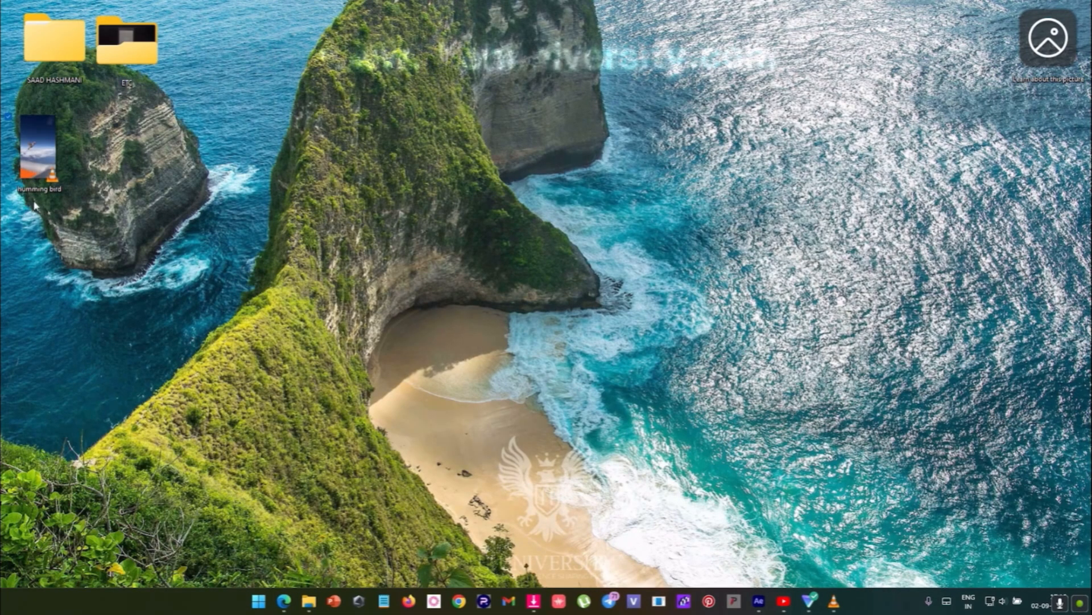
# - Open the rendered humming bird video from the desktop in VLC media player and review it, pausing and resuming playback
pyautogui.doubleClick(38, 155)
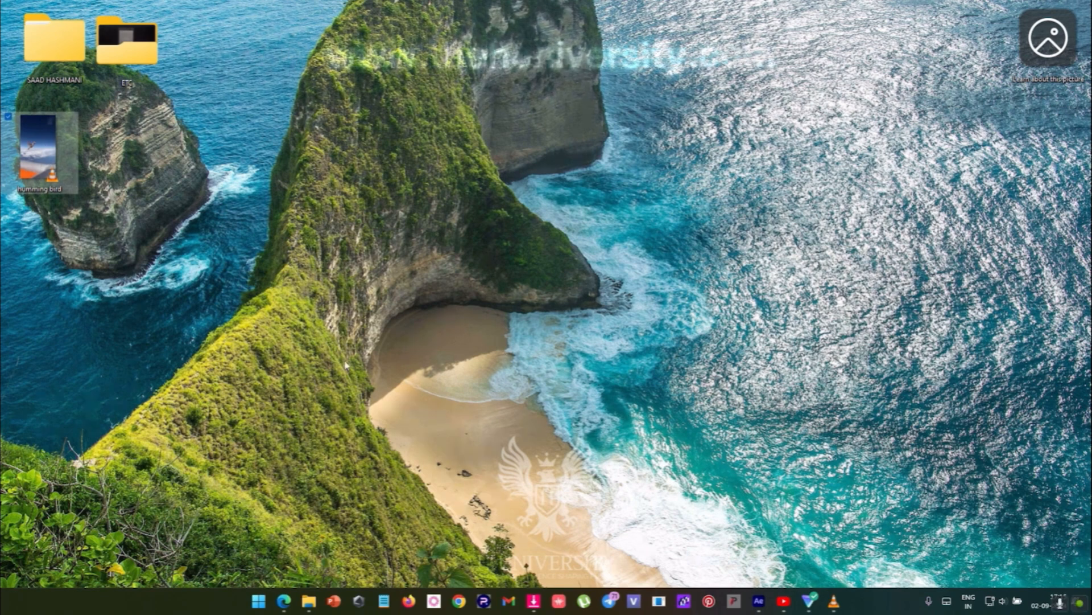
pyautogui.press('space')
pyautogui.press('space')
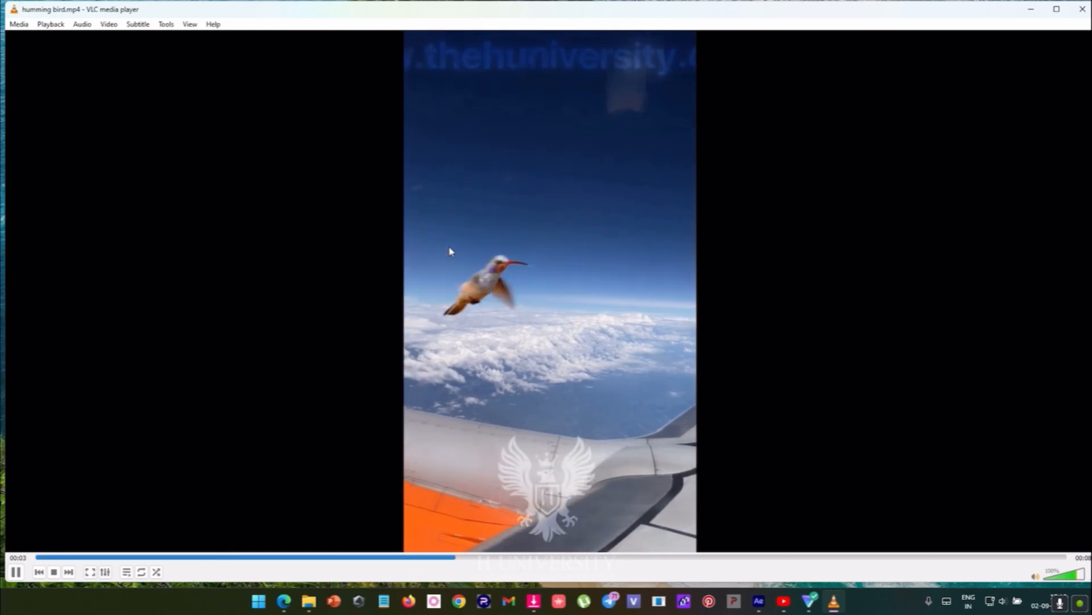
pyautogui.press('space')
pyautogui.press('space')
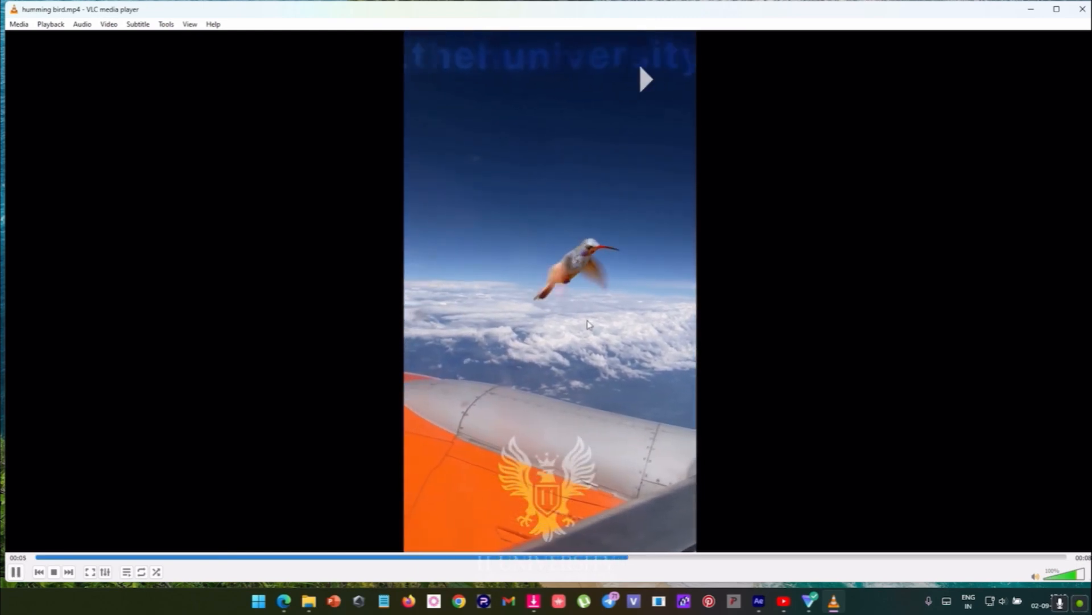
pyautogui.press('space')
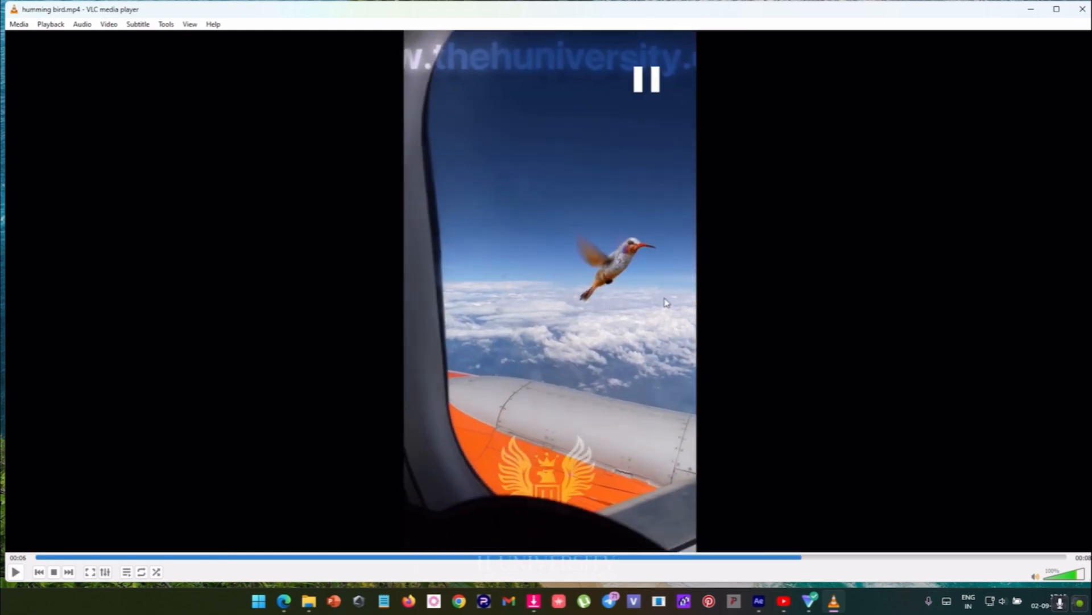